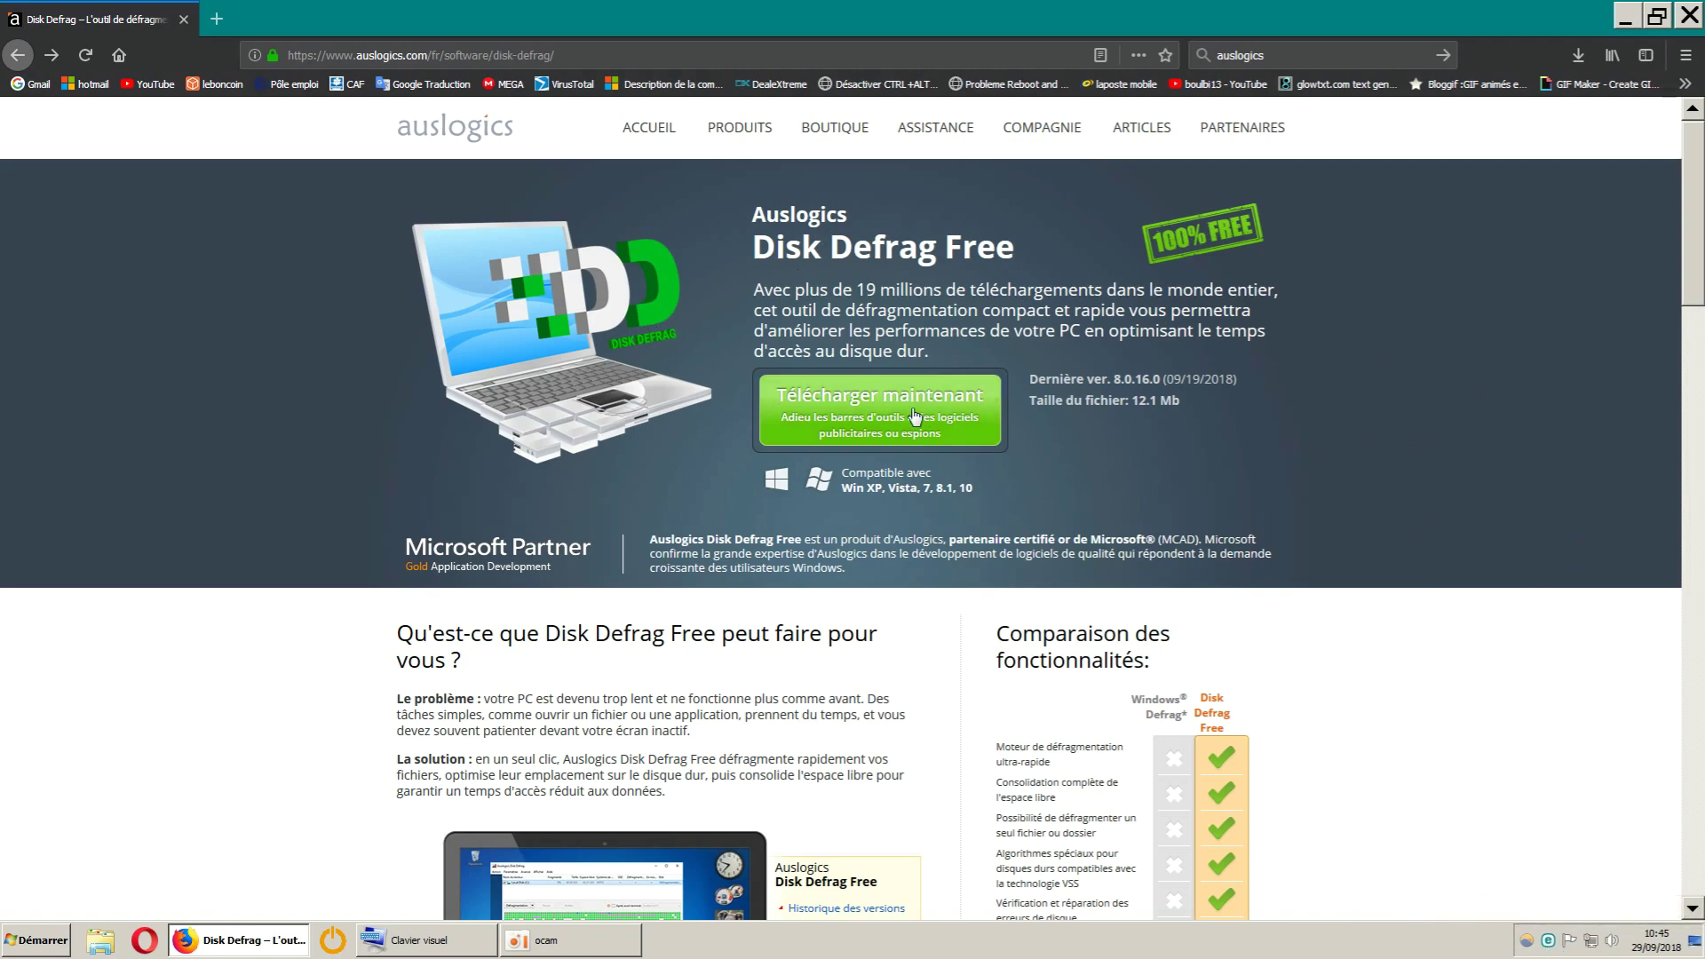
# Download the Disk Defrag Free installer from the French product page, save it, and view the downloads list
pyautogui.click(875, 395)
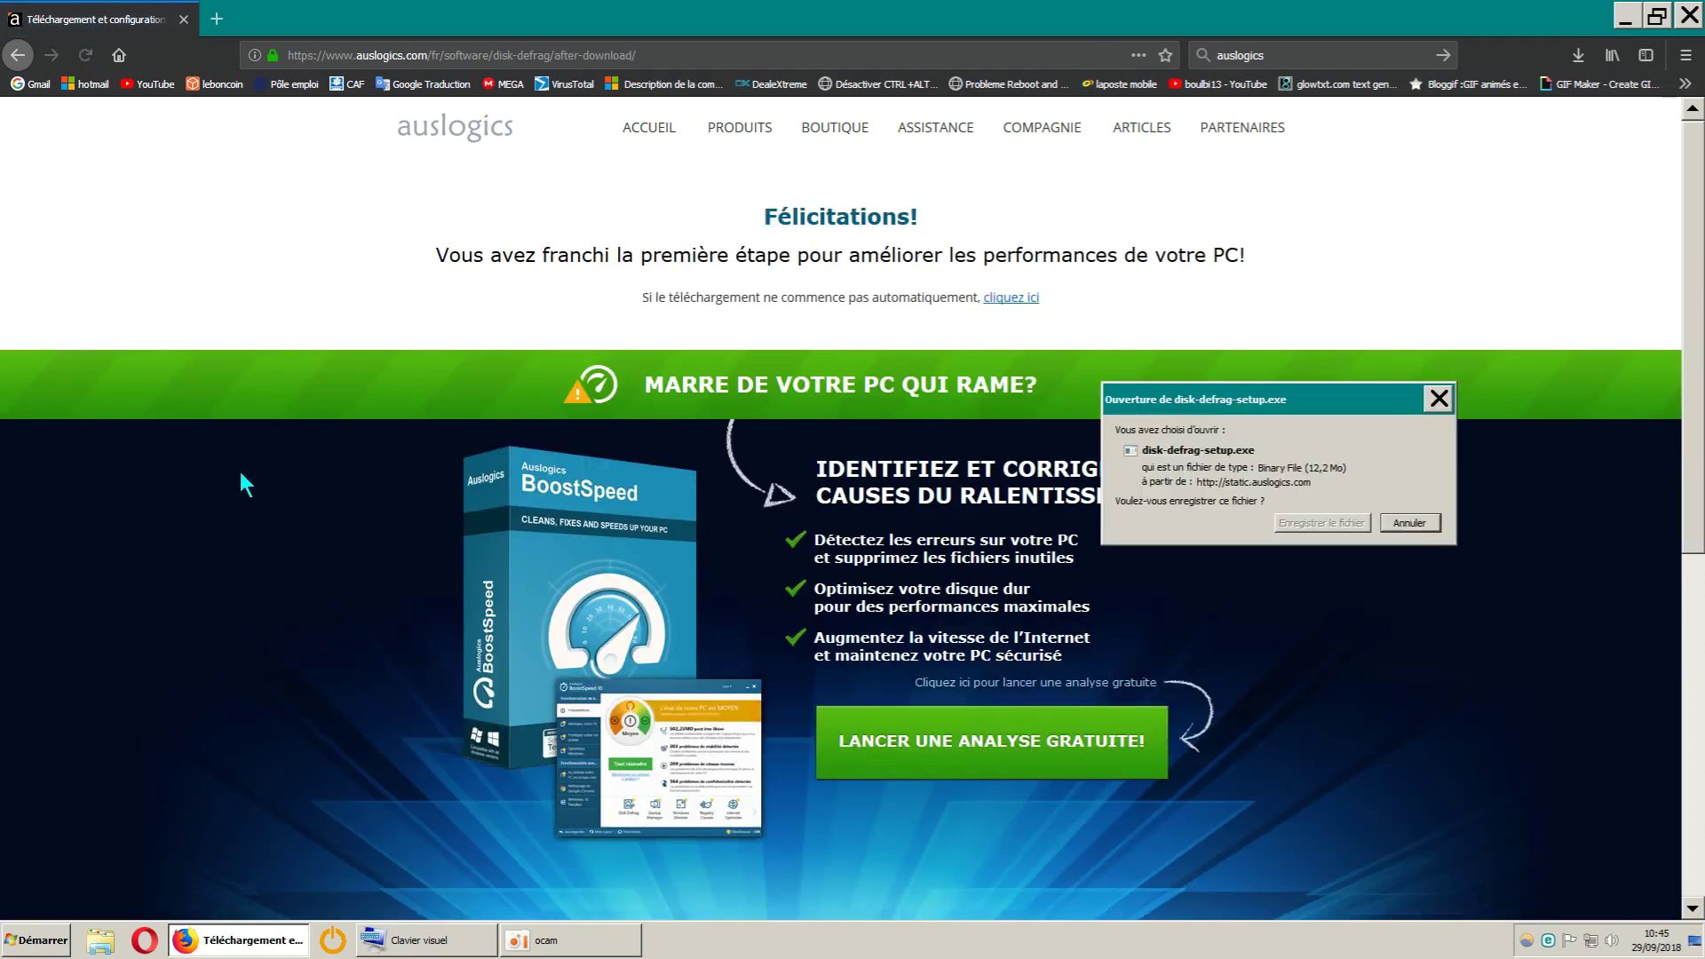
pyautogui.click(1302, 524)
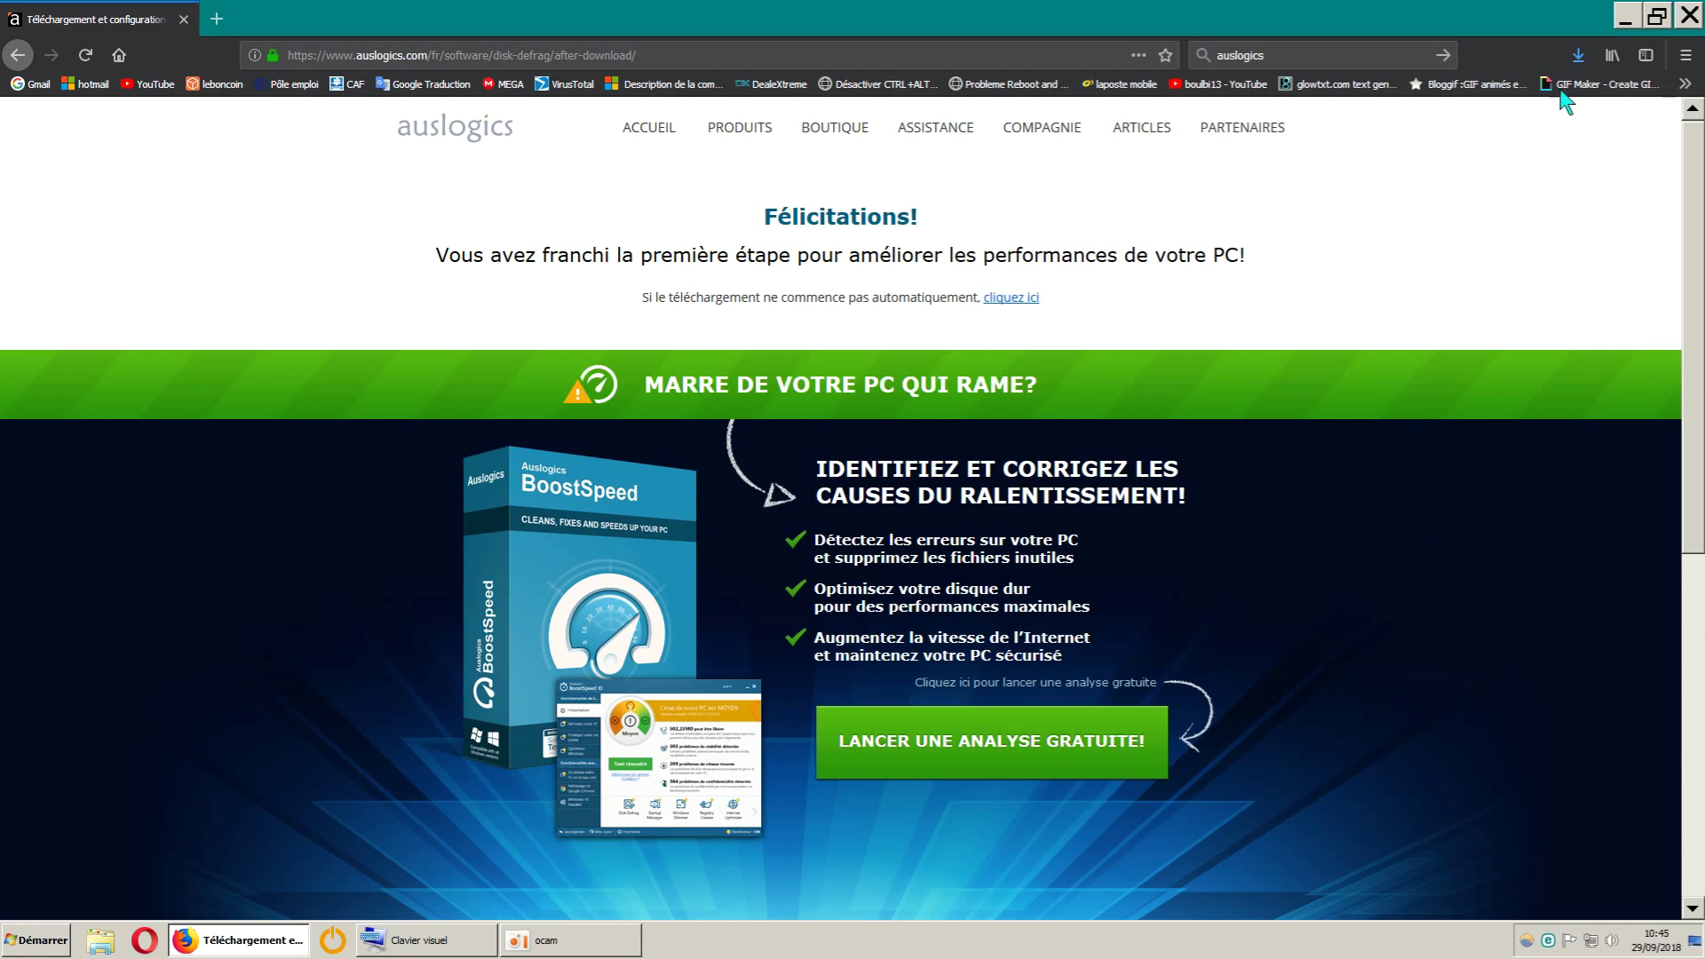
pyautogui.click(1578, 57)
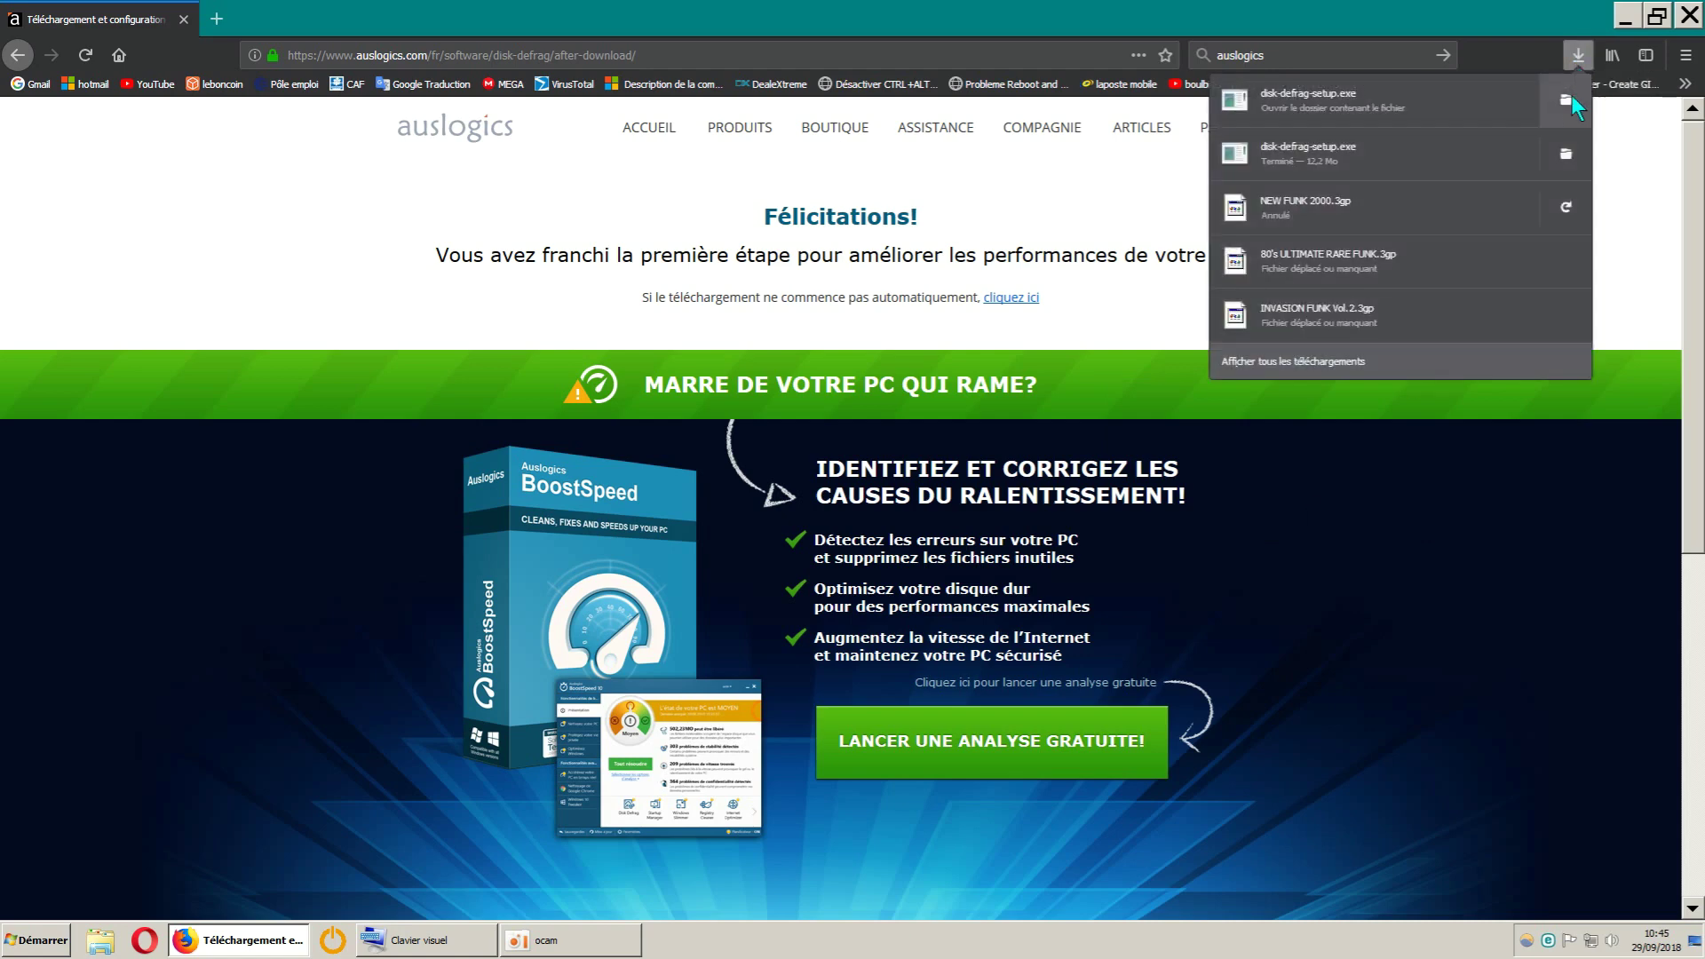
pyautogui.click(189, 178)
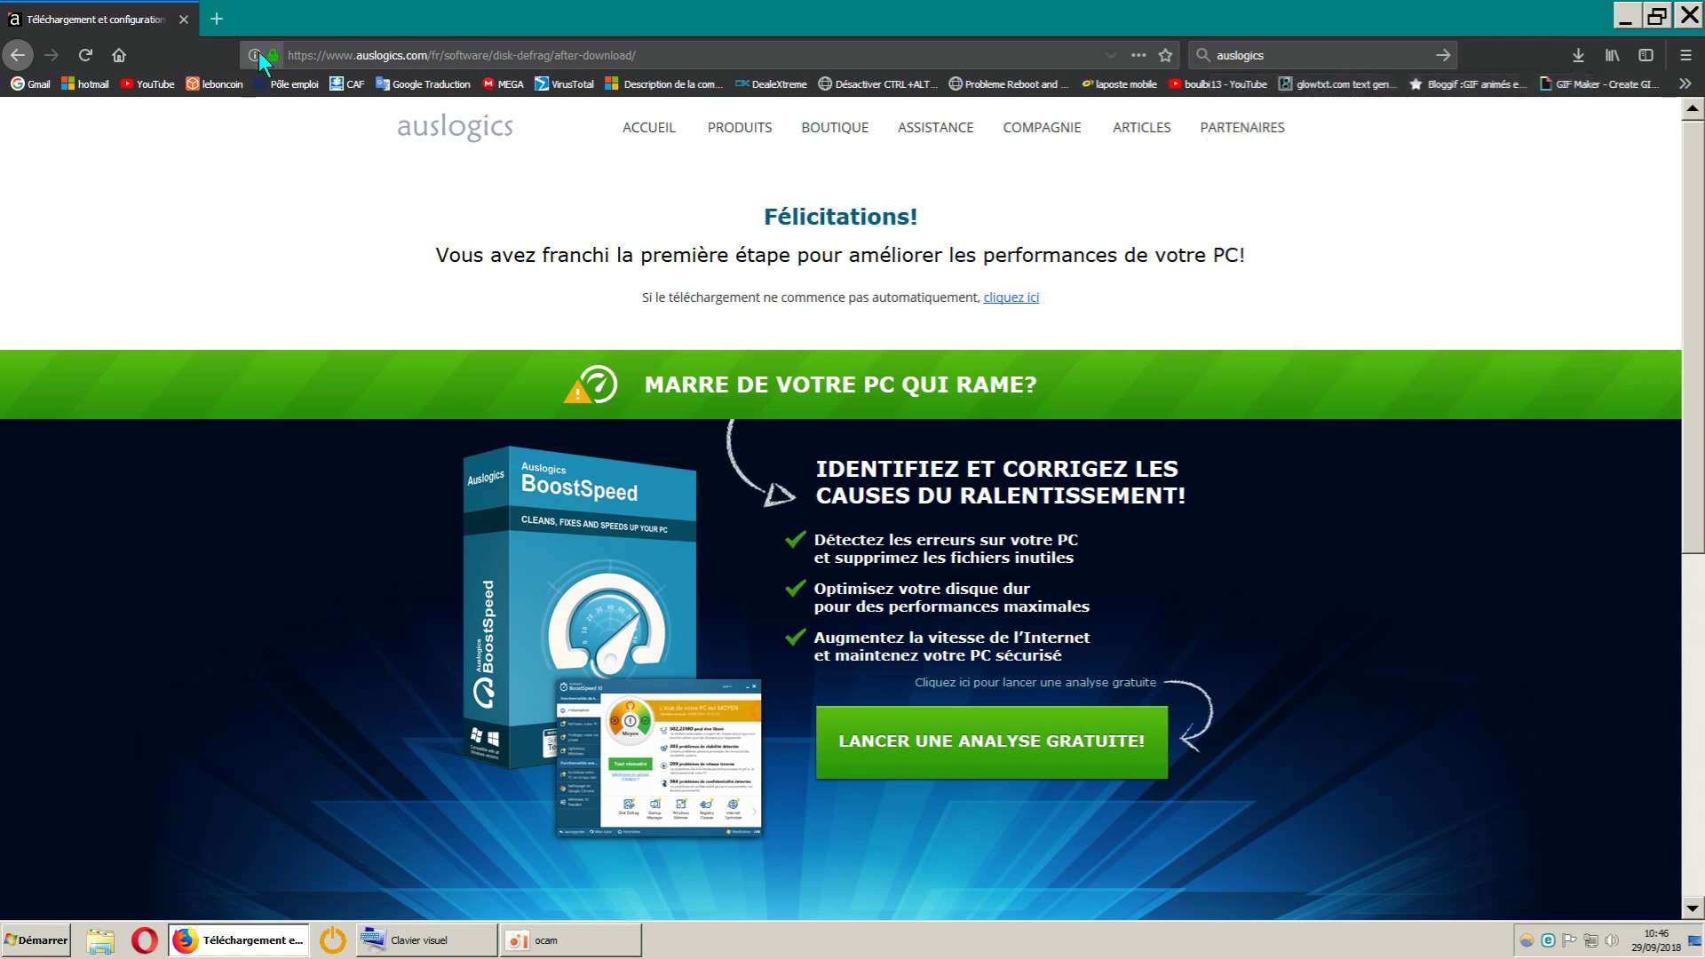
# Close the after-download page and search Google for auslogics again in a new tab
pyautogui.click(219, 21)
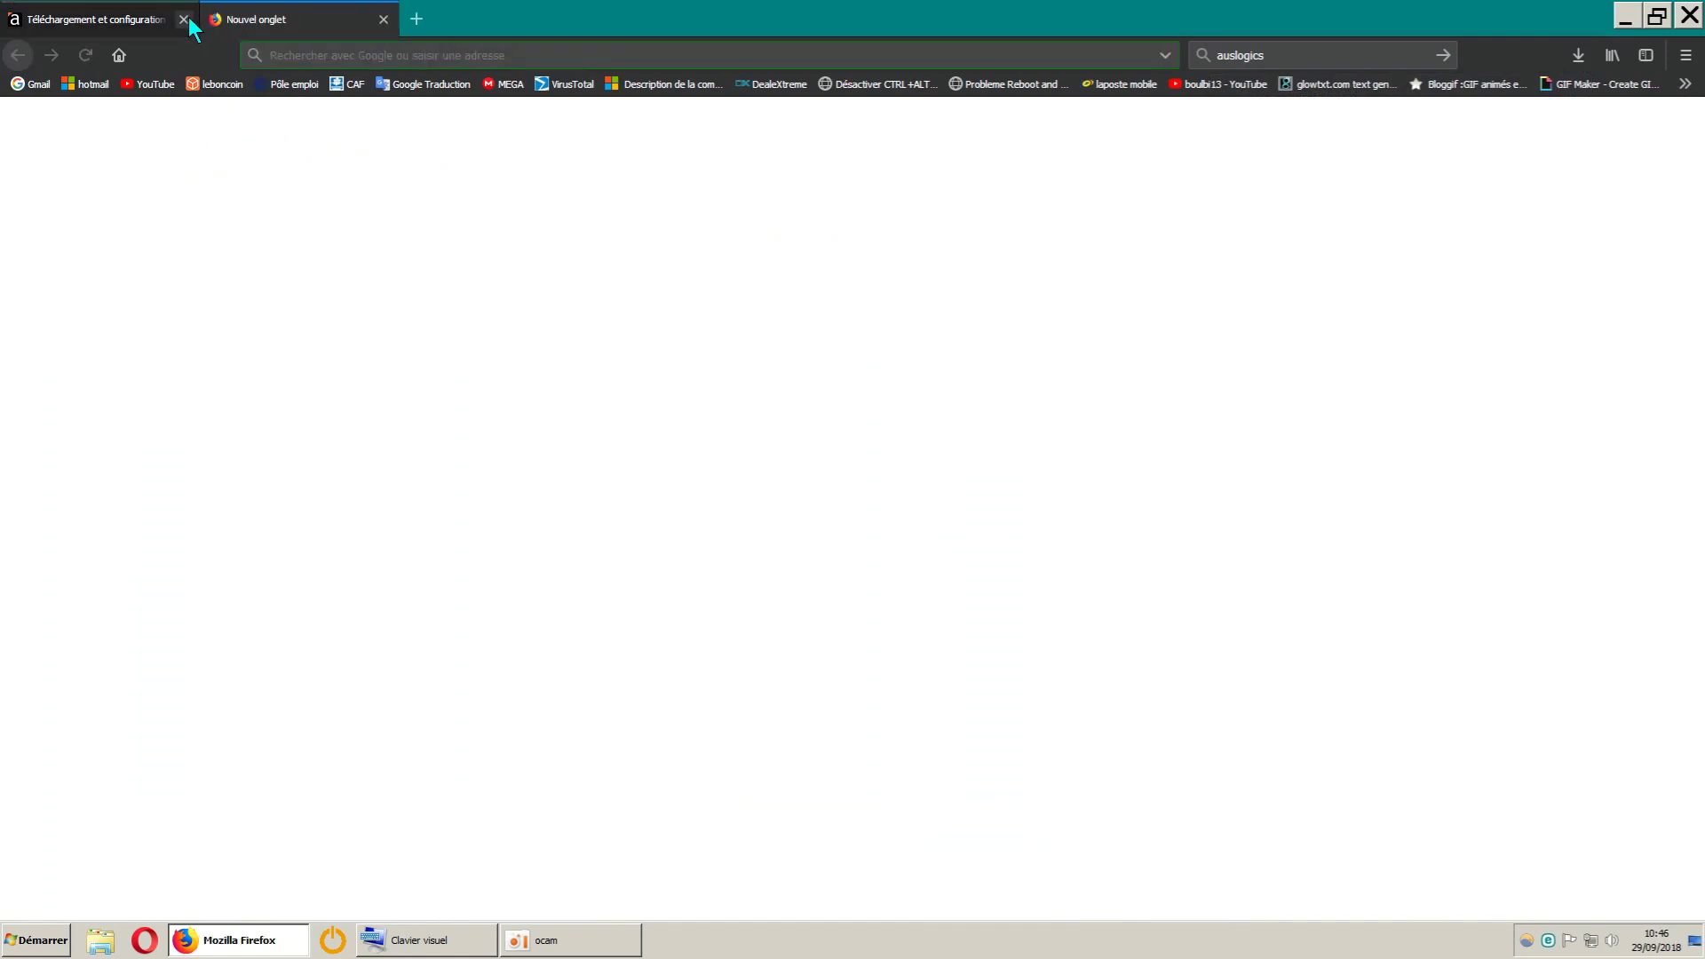
pyautogui.click(184, 19)
pyautogui.click(1444, 61)
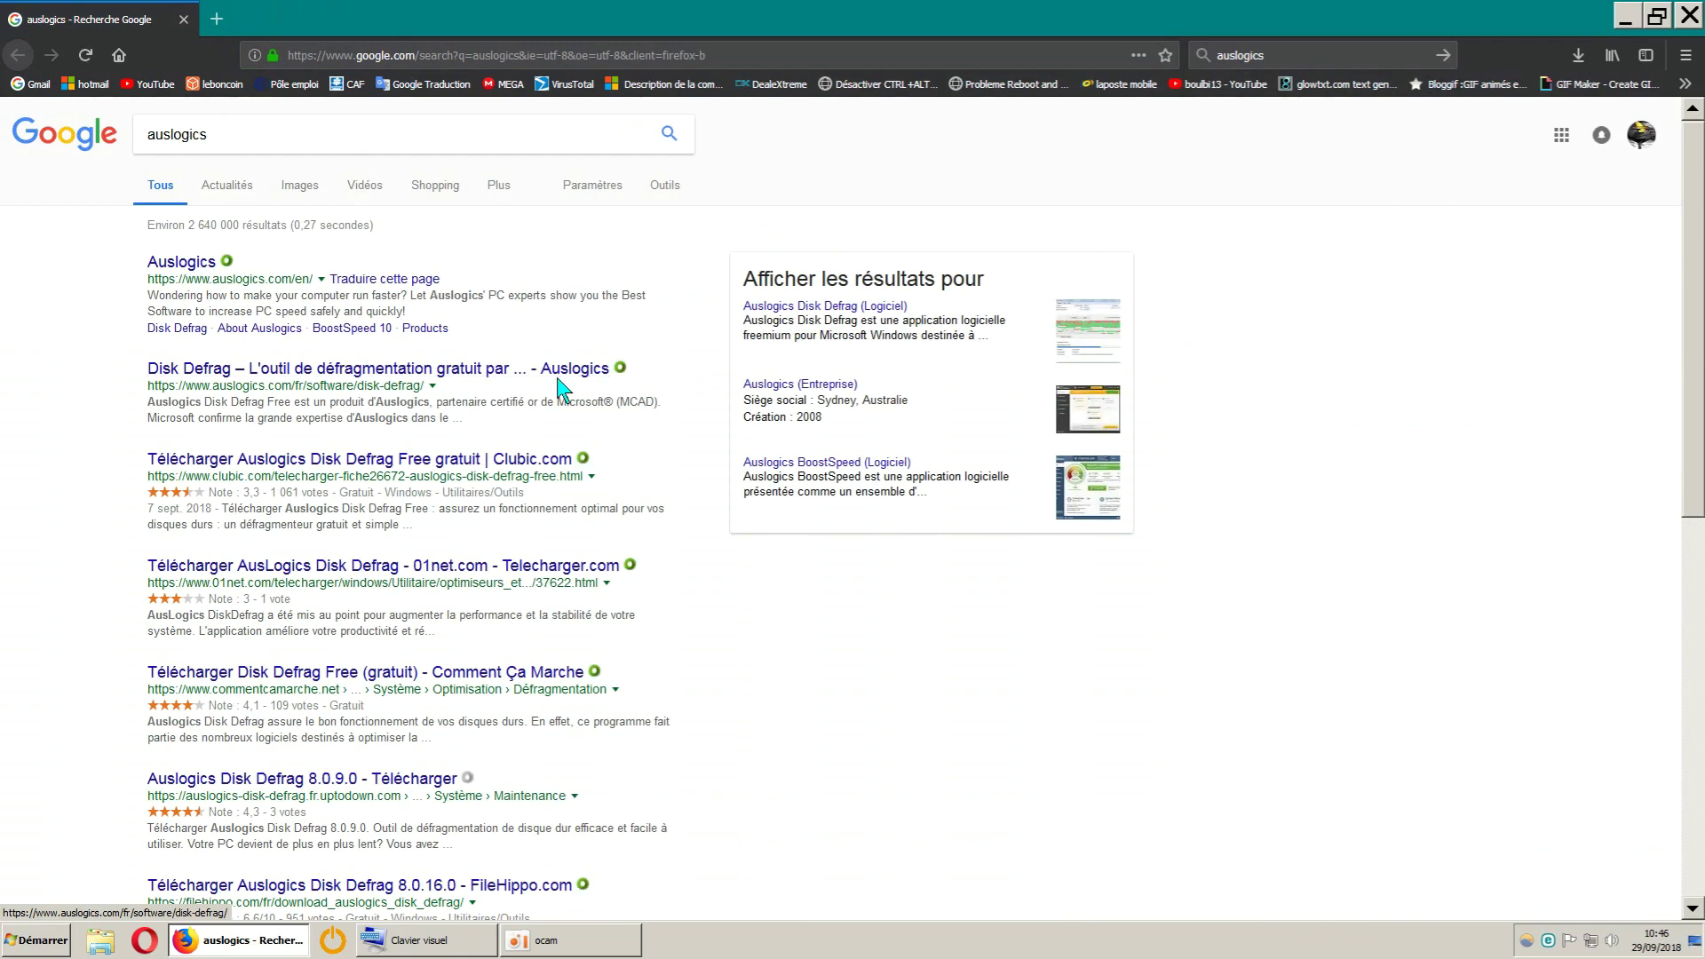
# Open the Auslogics website from the search results and go to the Disk Defrag Free product page
pyautogui.click(197, 266)
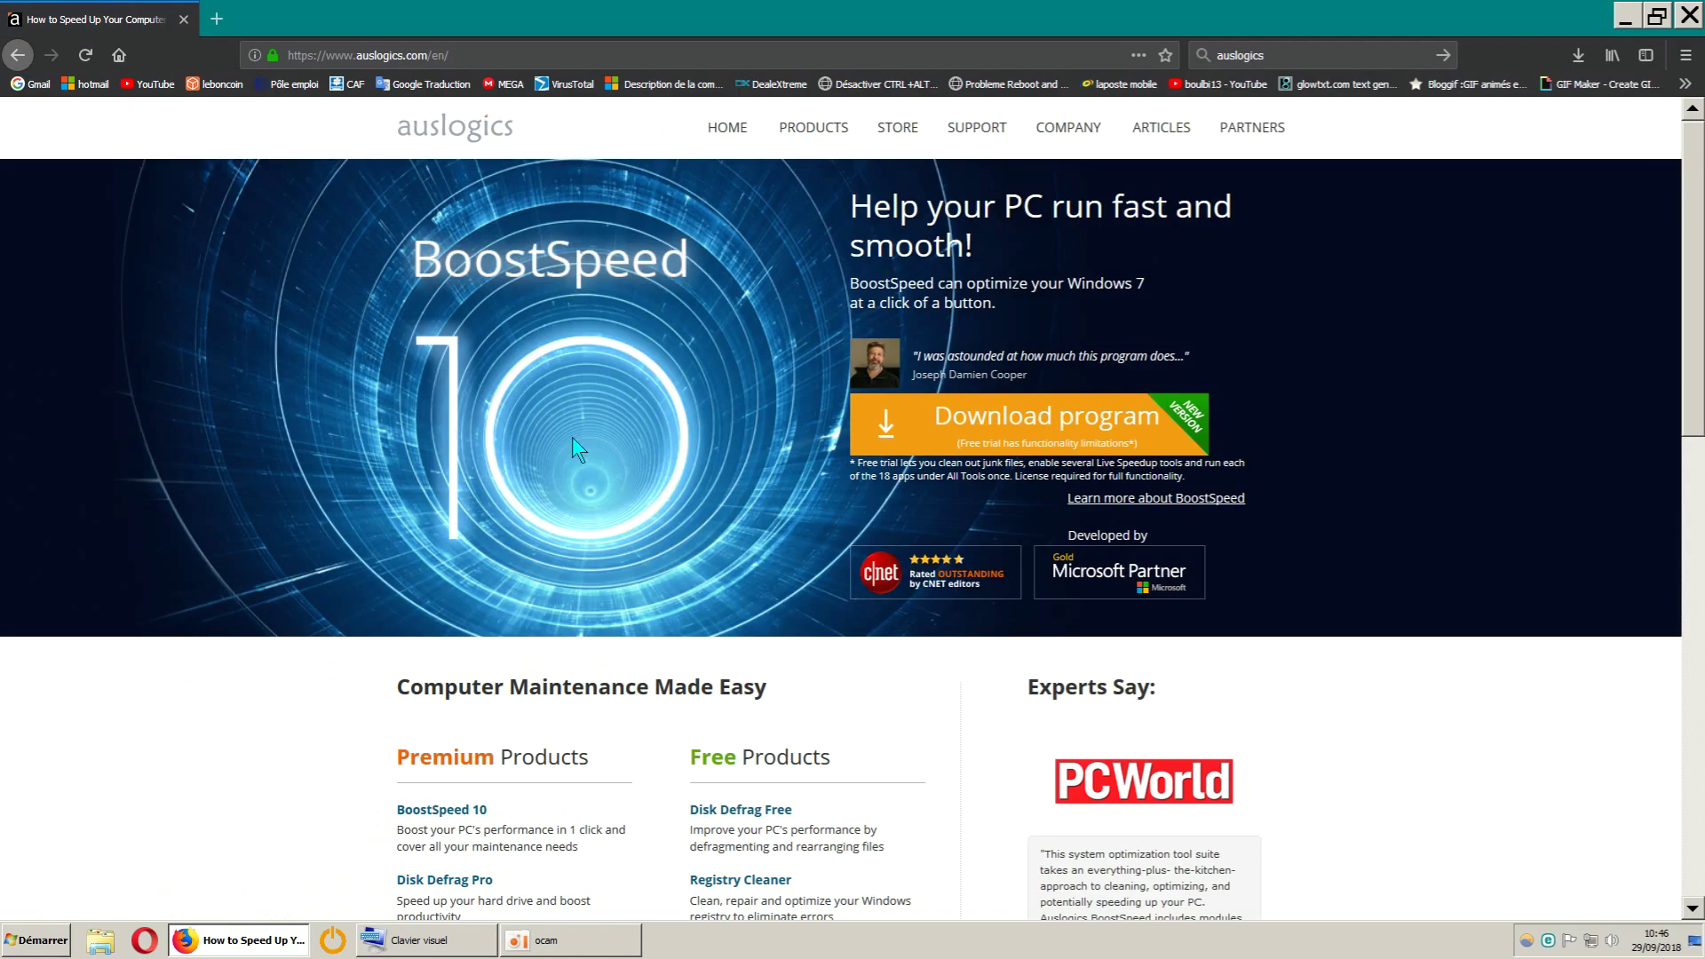
pyautogui.scroll(-3, 568, 422)
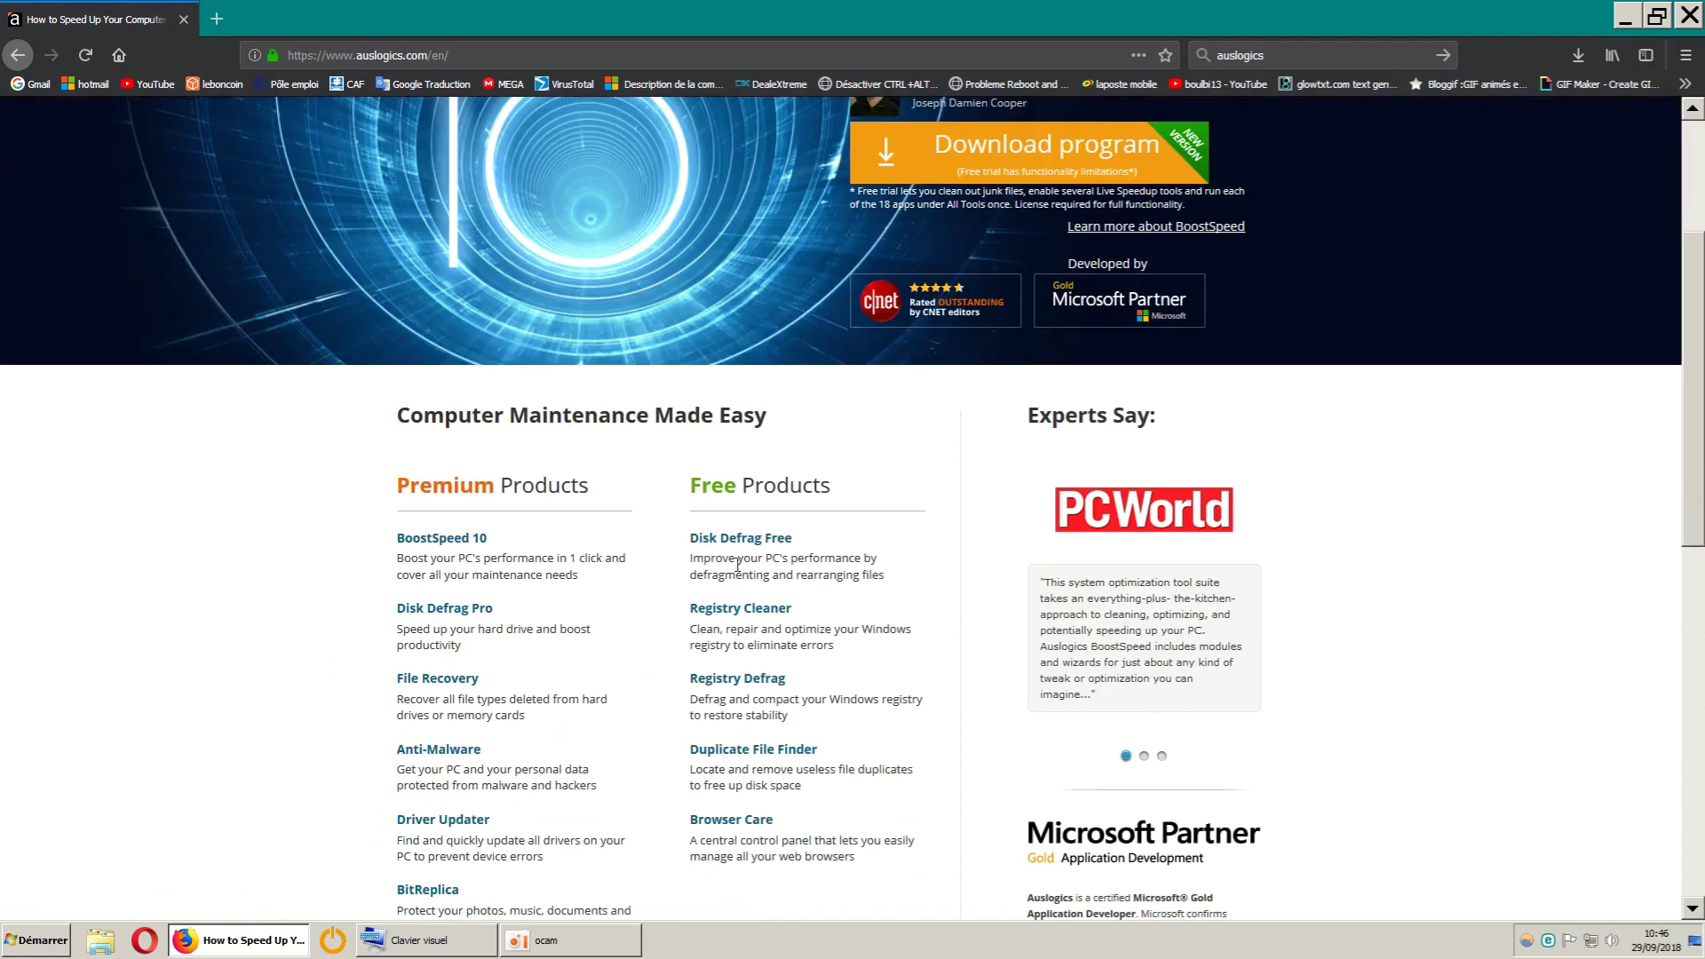
pyautogui.click(752, 543)
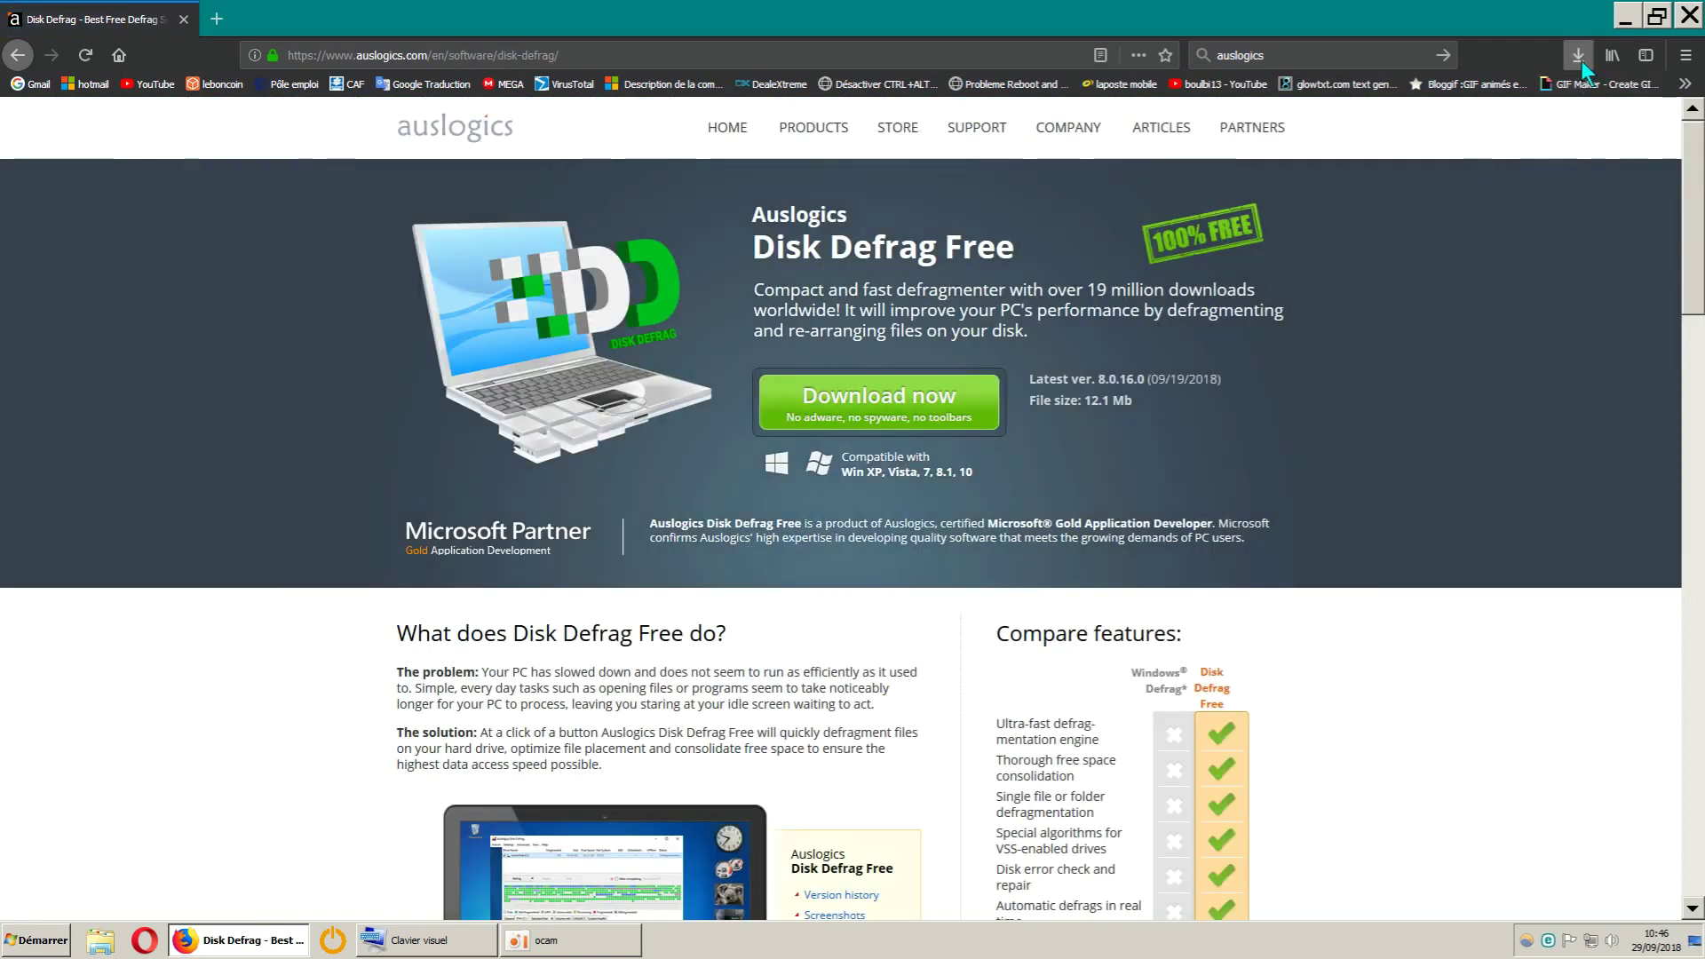
# Delete the downloaded disk-defrag-setup.exe from its containing folder and close the folder window
pyautogui.click(1579, 56)
pyautogui.click(1565, 100)
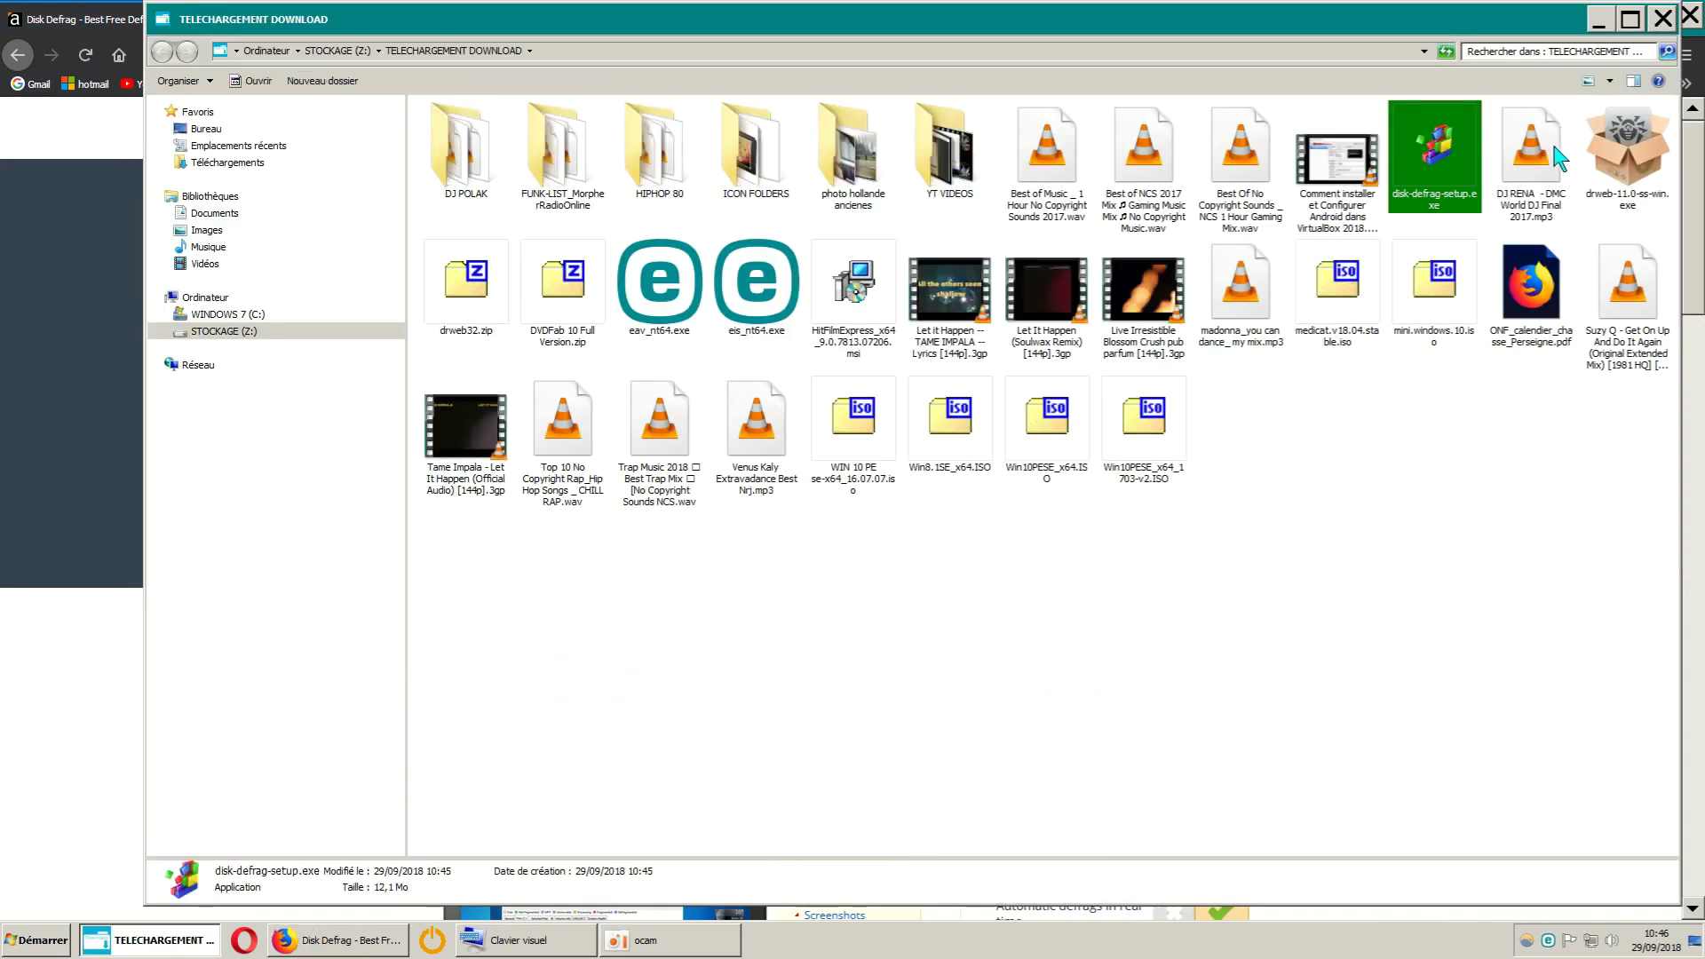
pyautogui.rightClick(1431, 183)
pyautogui.click(1467, 469)
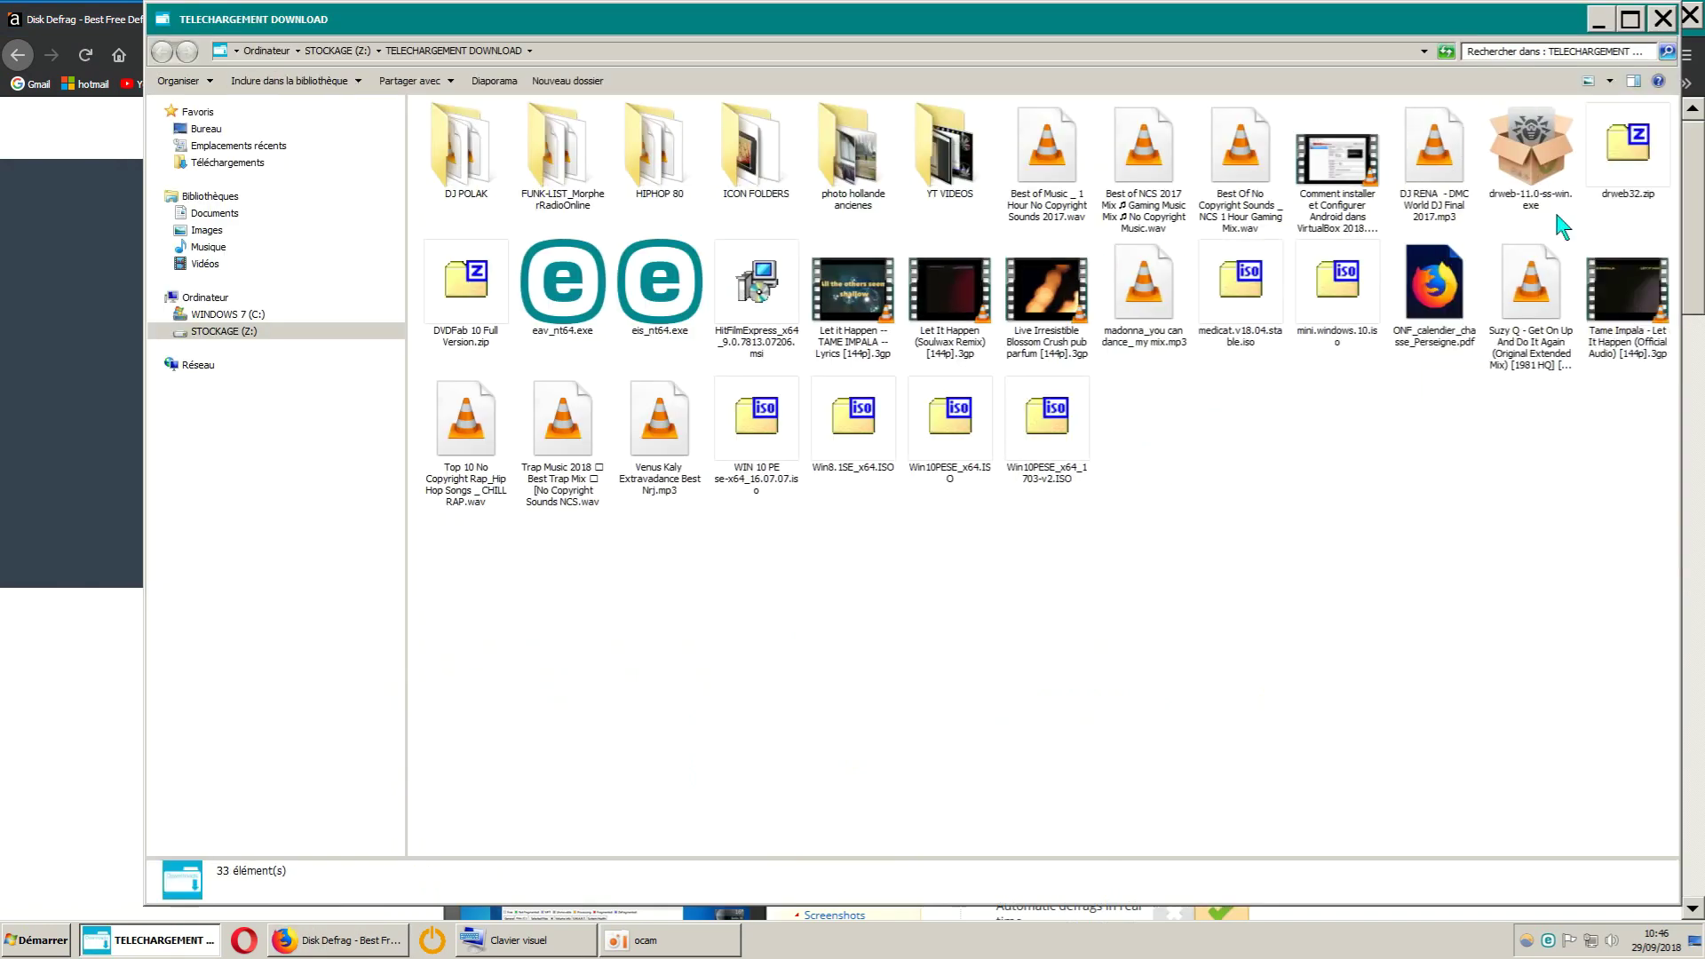
pyautogui.click(1664, 19)
# Download and save disk-defrag-setup.exe from the English product page, and open its containing folder
pyautogui.click(892, 400)
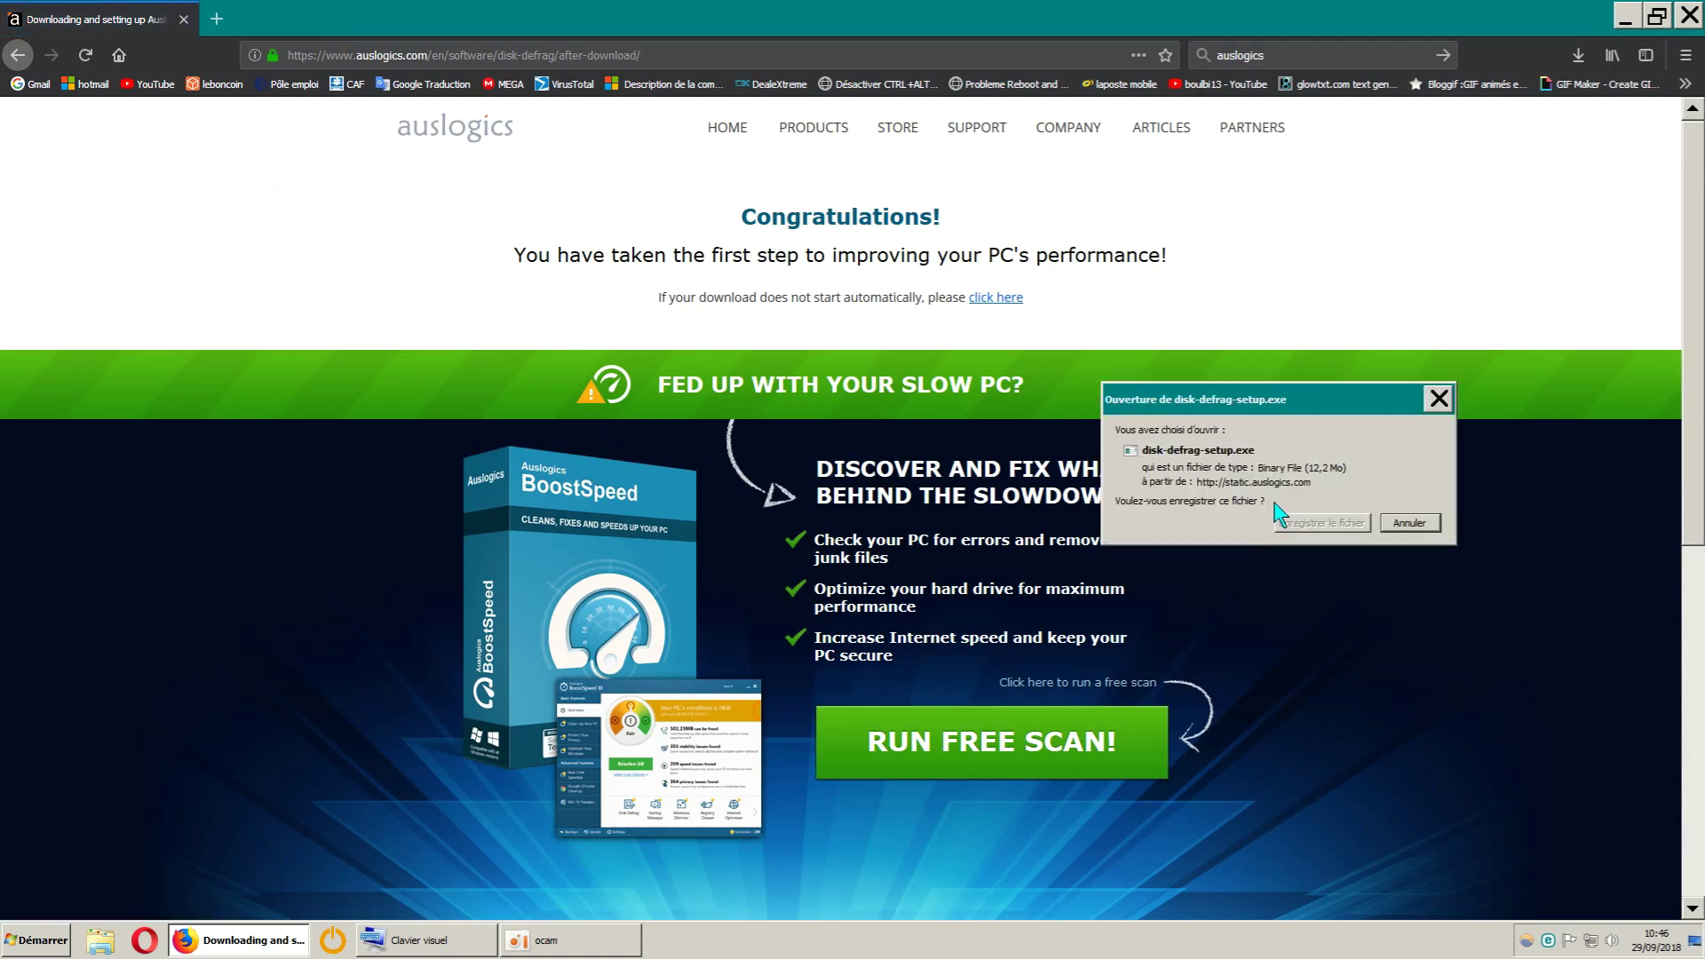
pyautogui.click(1293, 526)
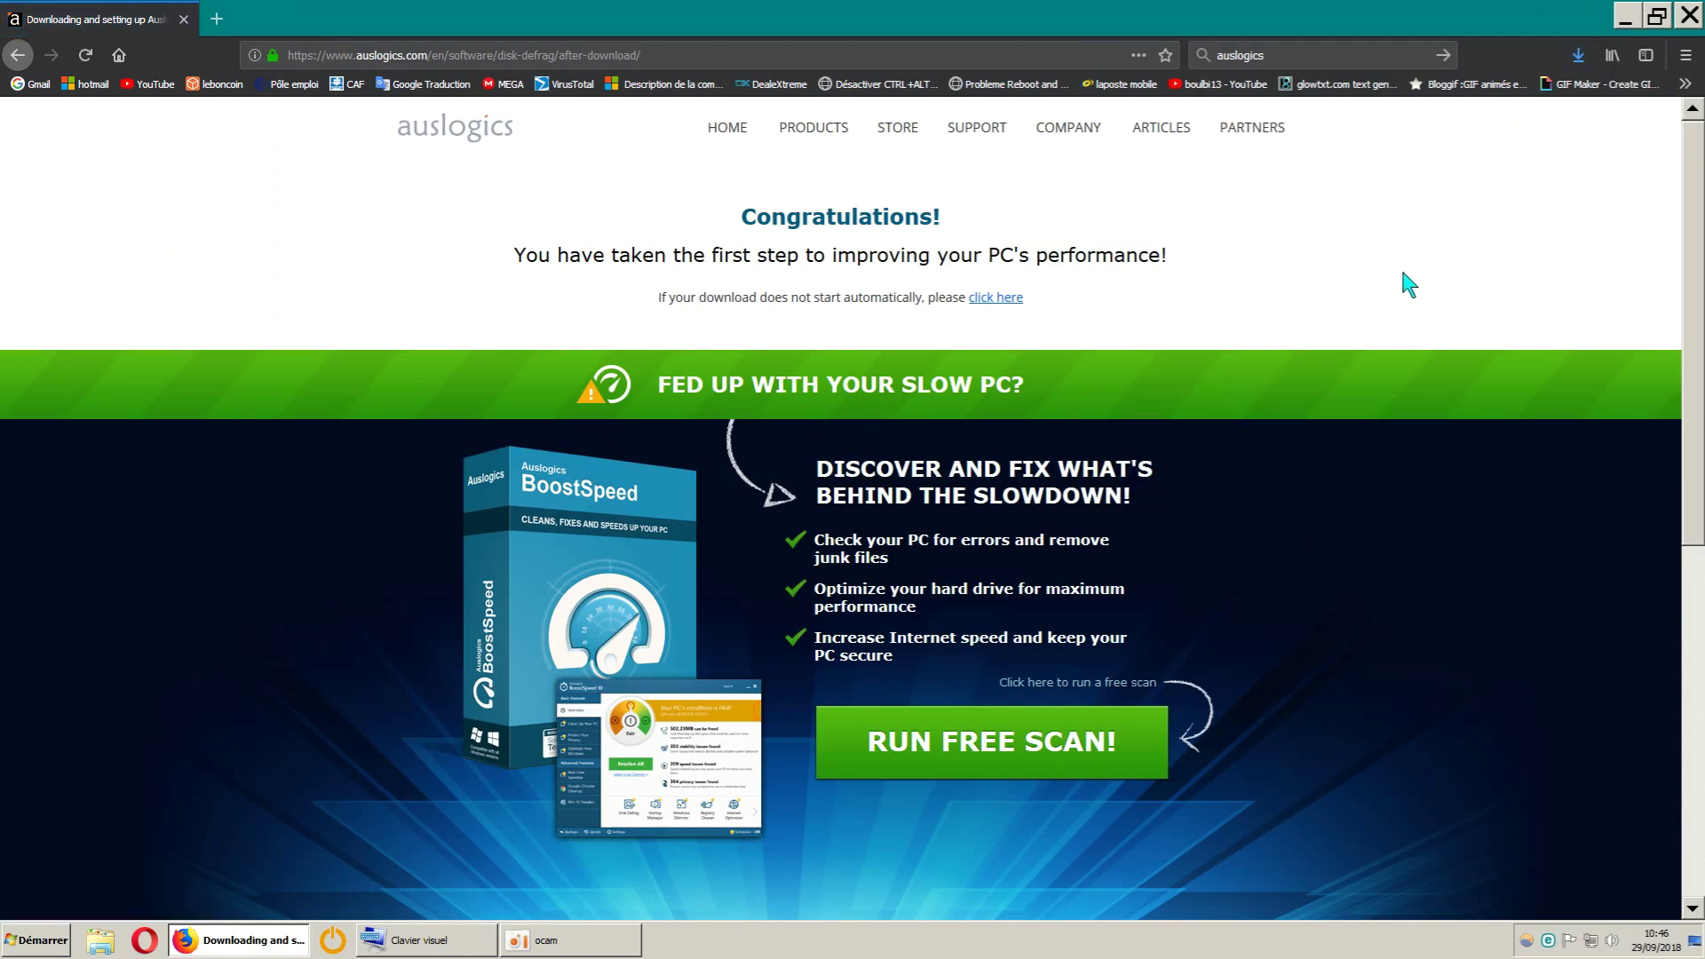
pyautogui.click(1579, 64)
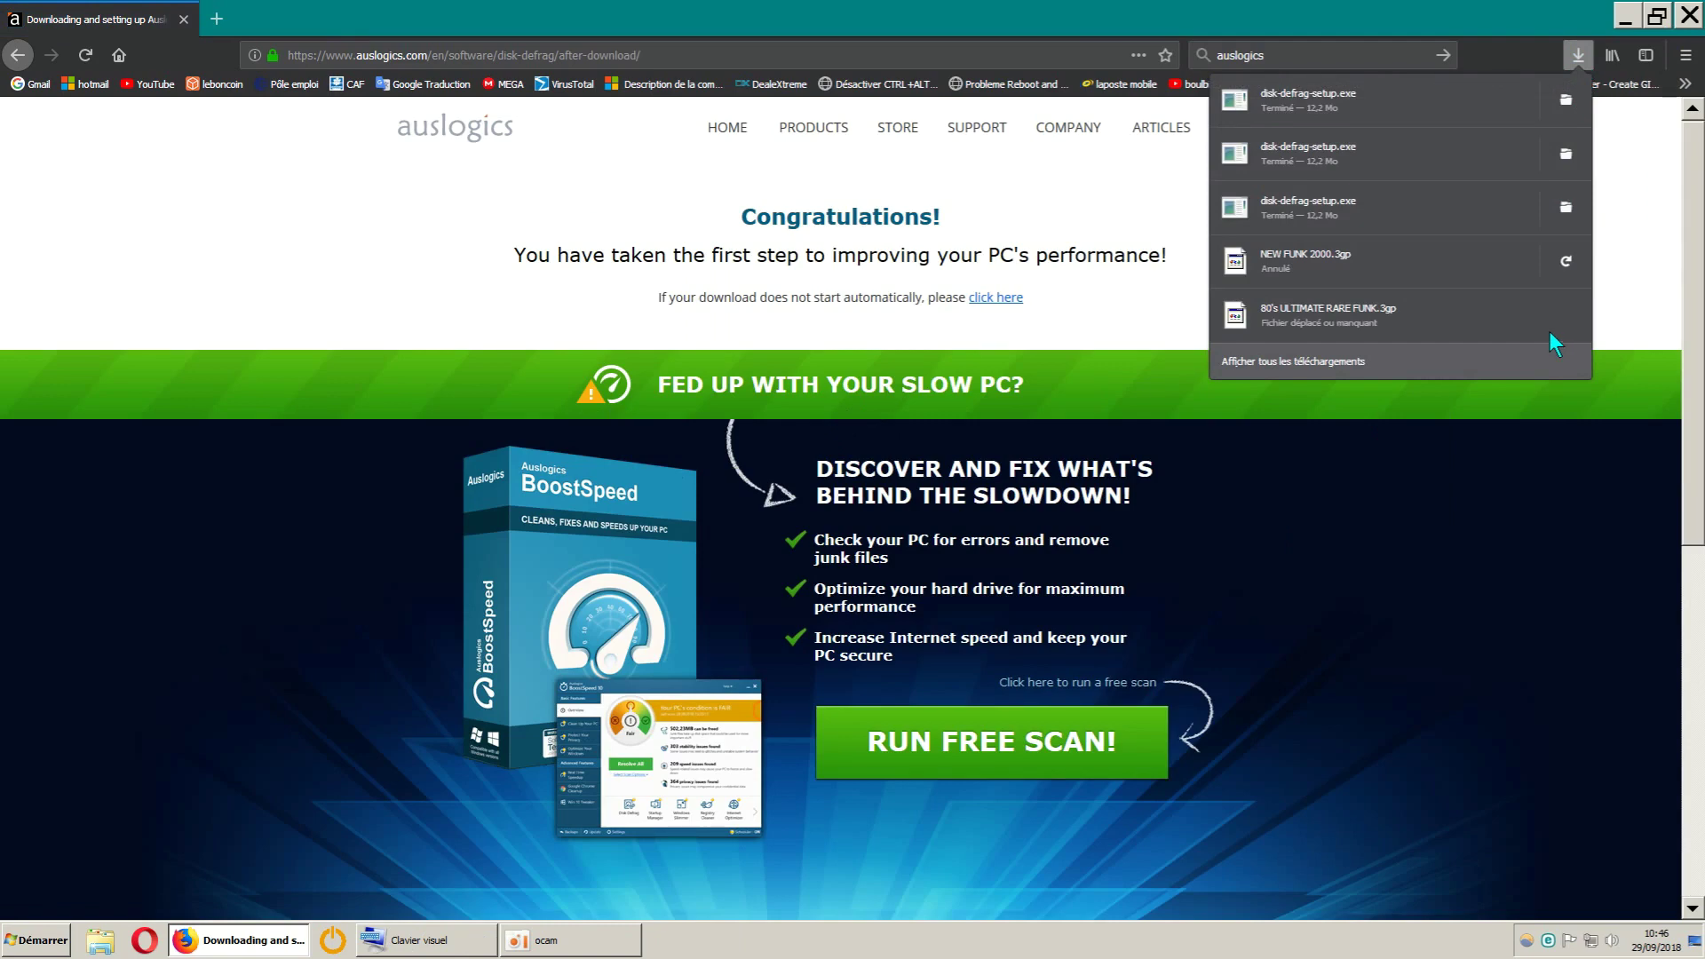
pyautogui.click(1566, 102)
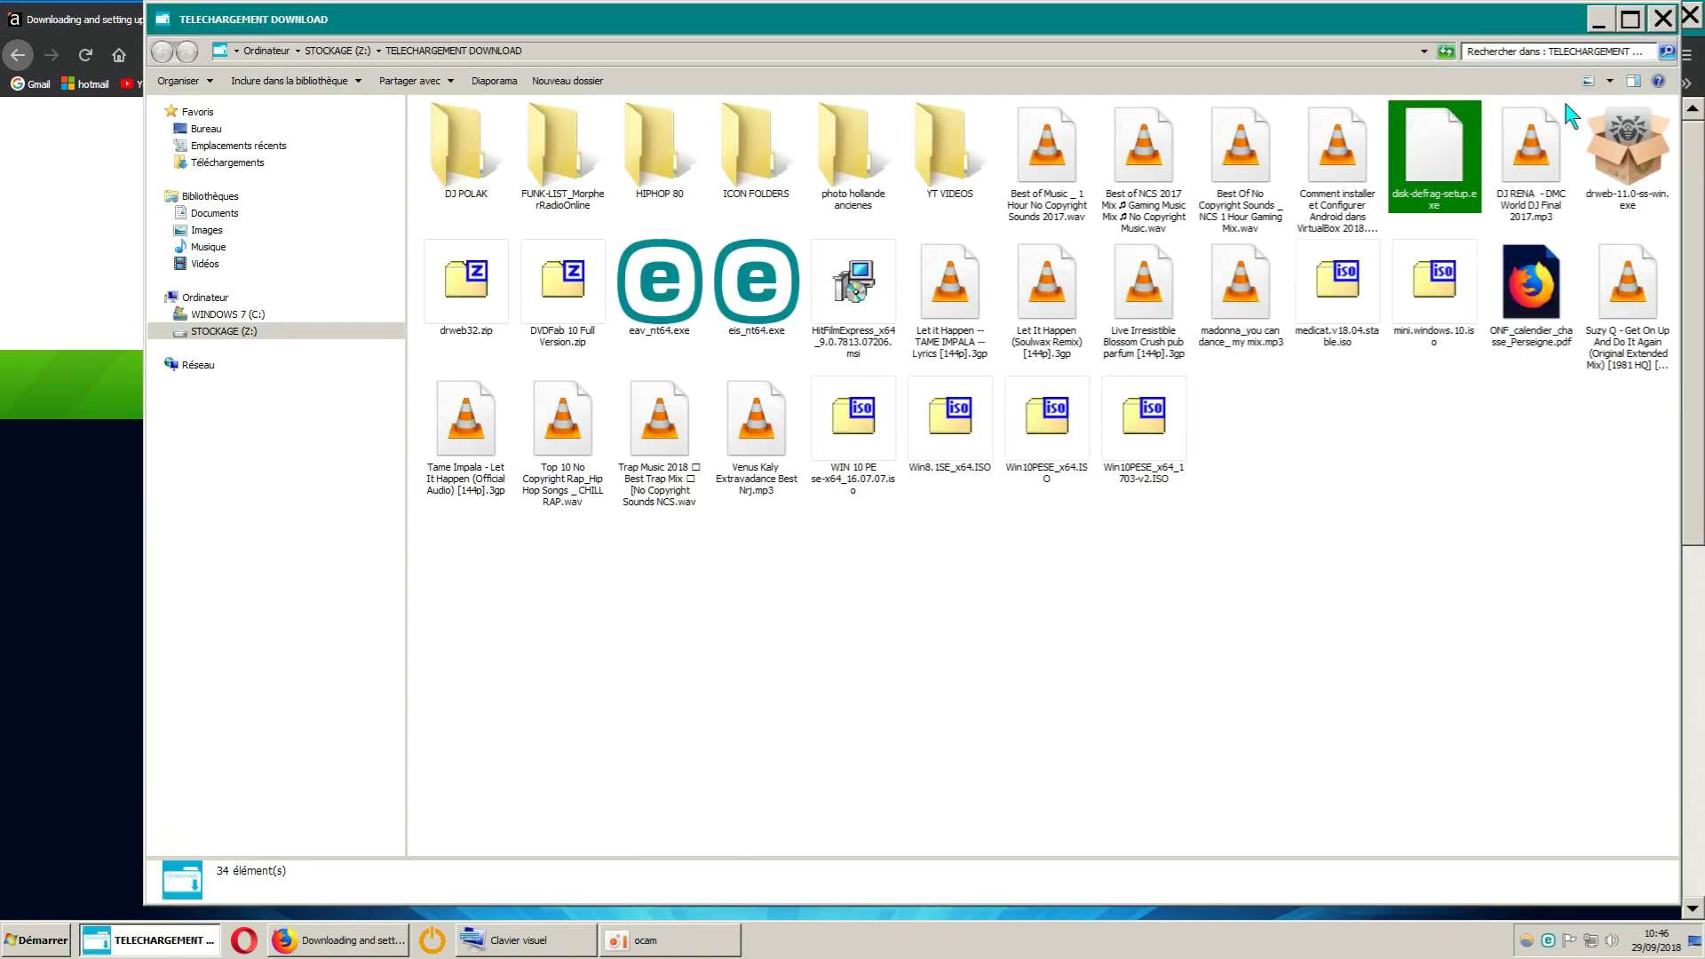
# Delete disk-defrag-setup.exe from the download folder, and close the folder and browser windows
pyautogui.rightClick(1441, 181)
pyautogui.click(1499, 474)
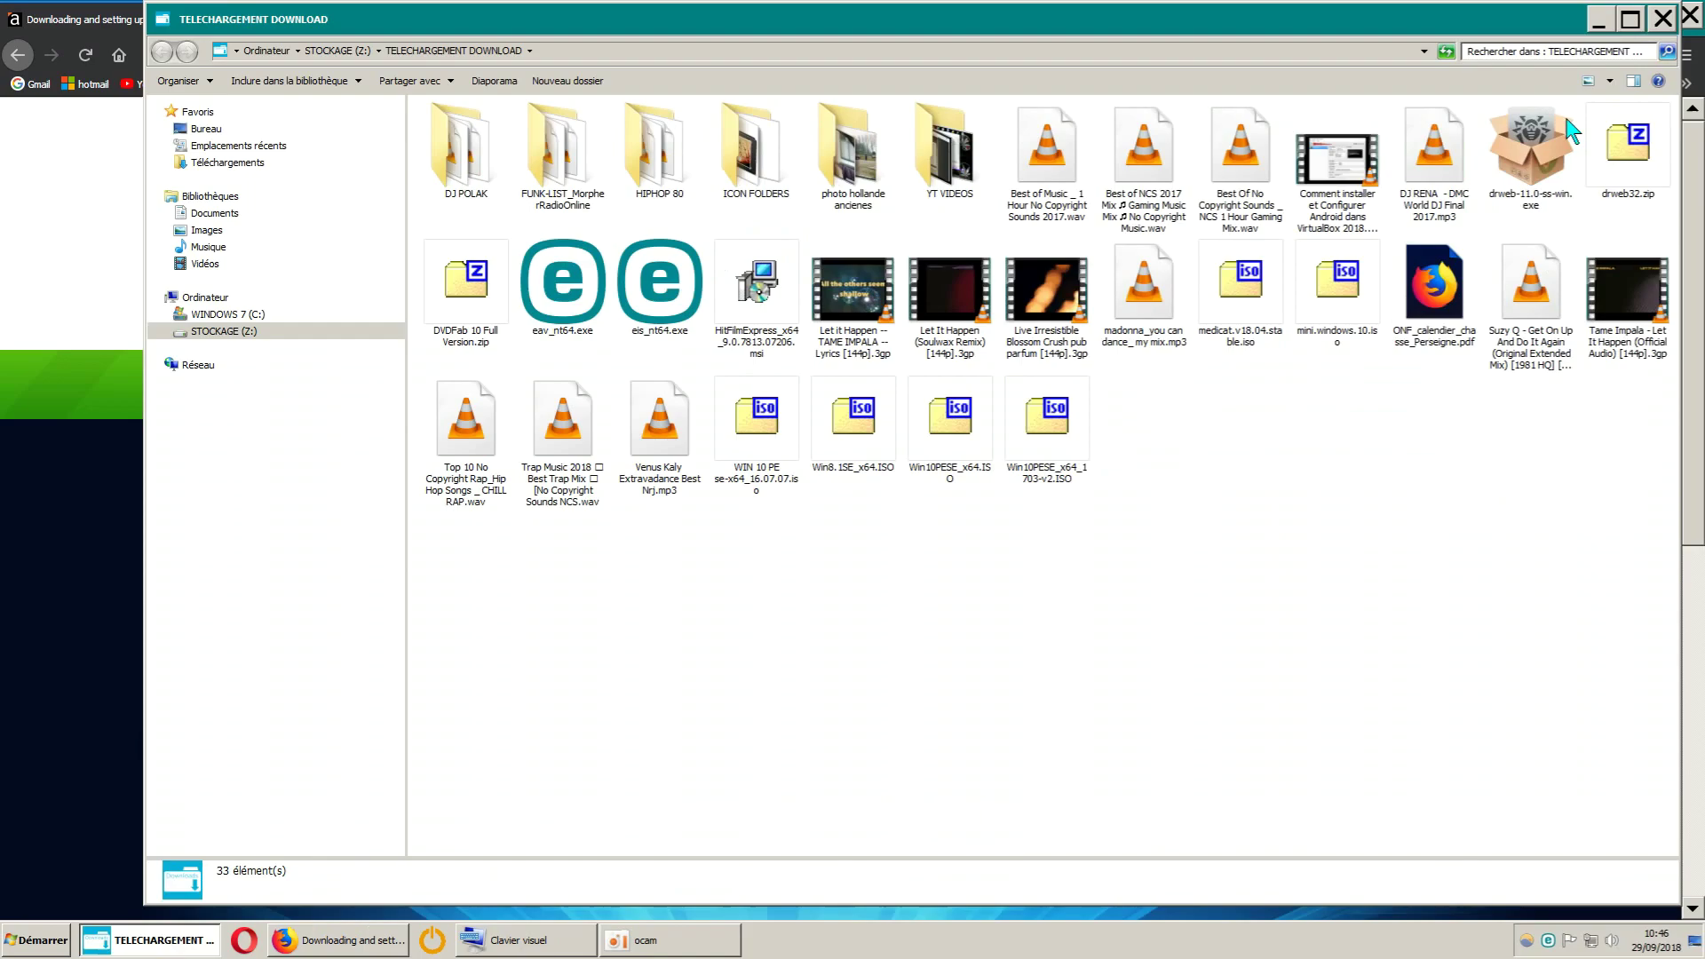
pyautogui.click(1663, 19)
pyautogui.click(1689, 19)
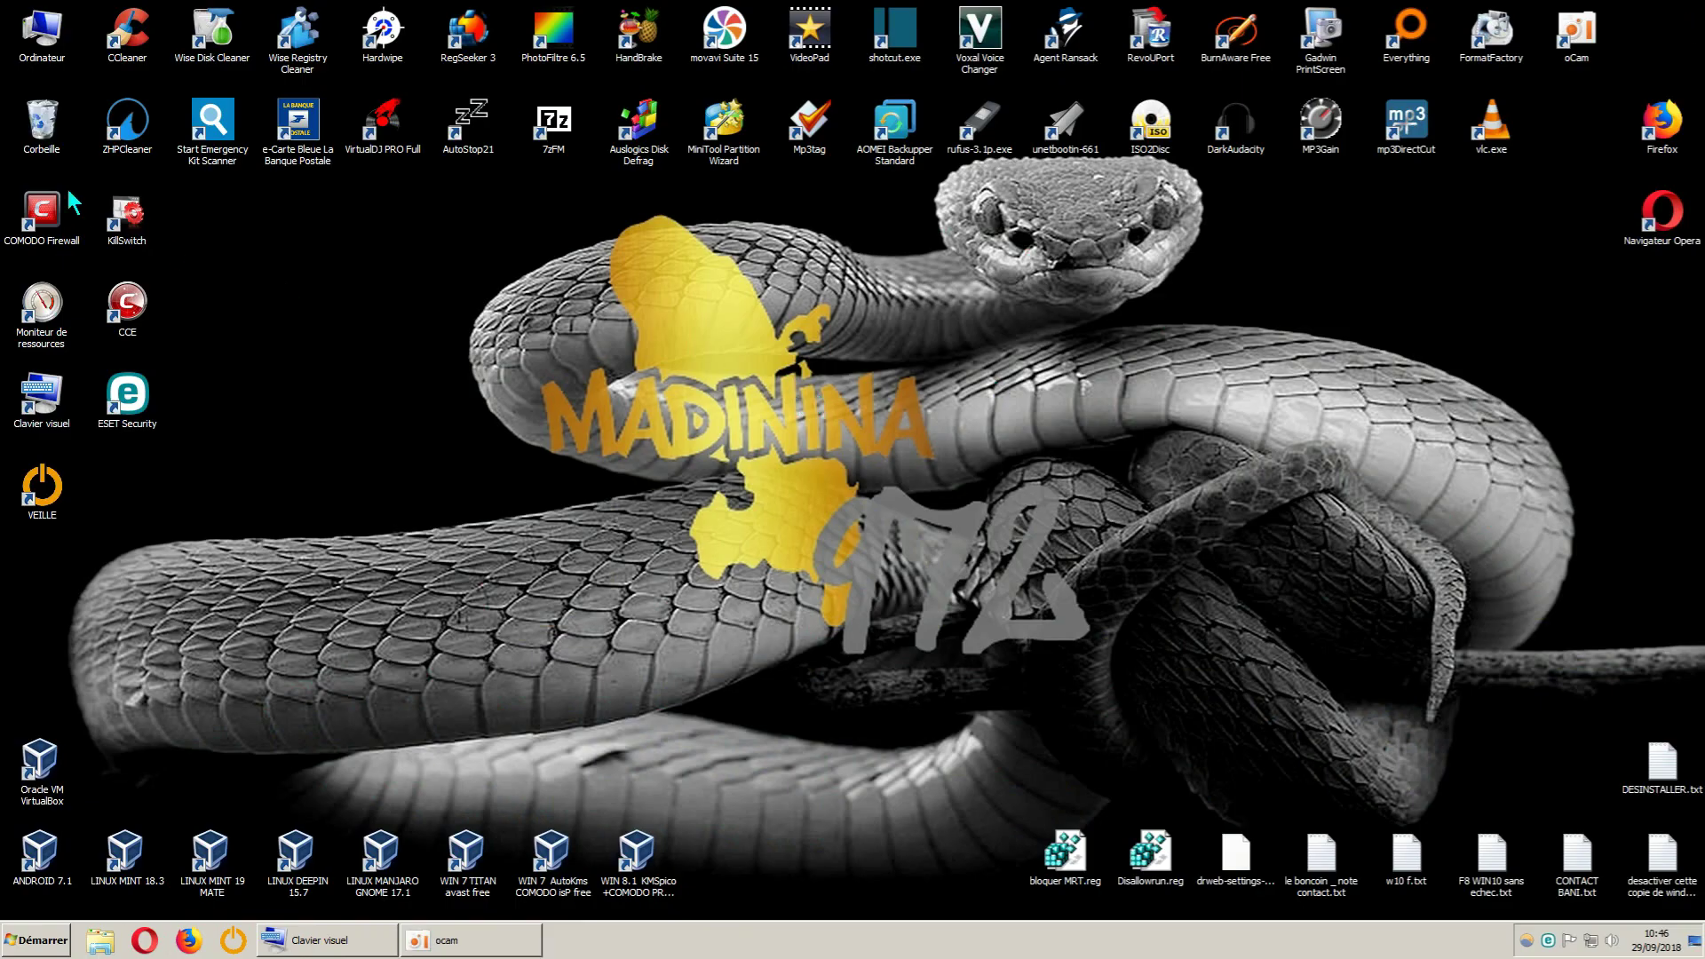
# Empty the Recycle Bin permanently and refresh the desktop
pyautogui.rightClick(43, 125)
pyautogui.click(64, 153)
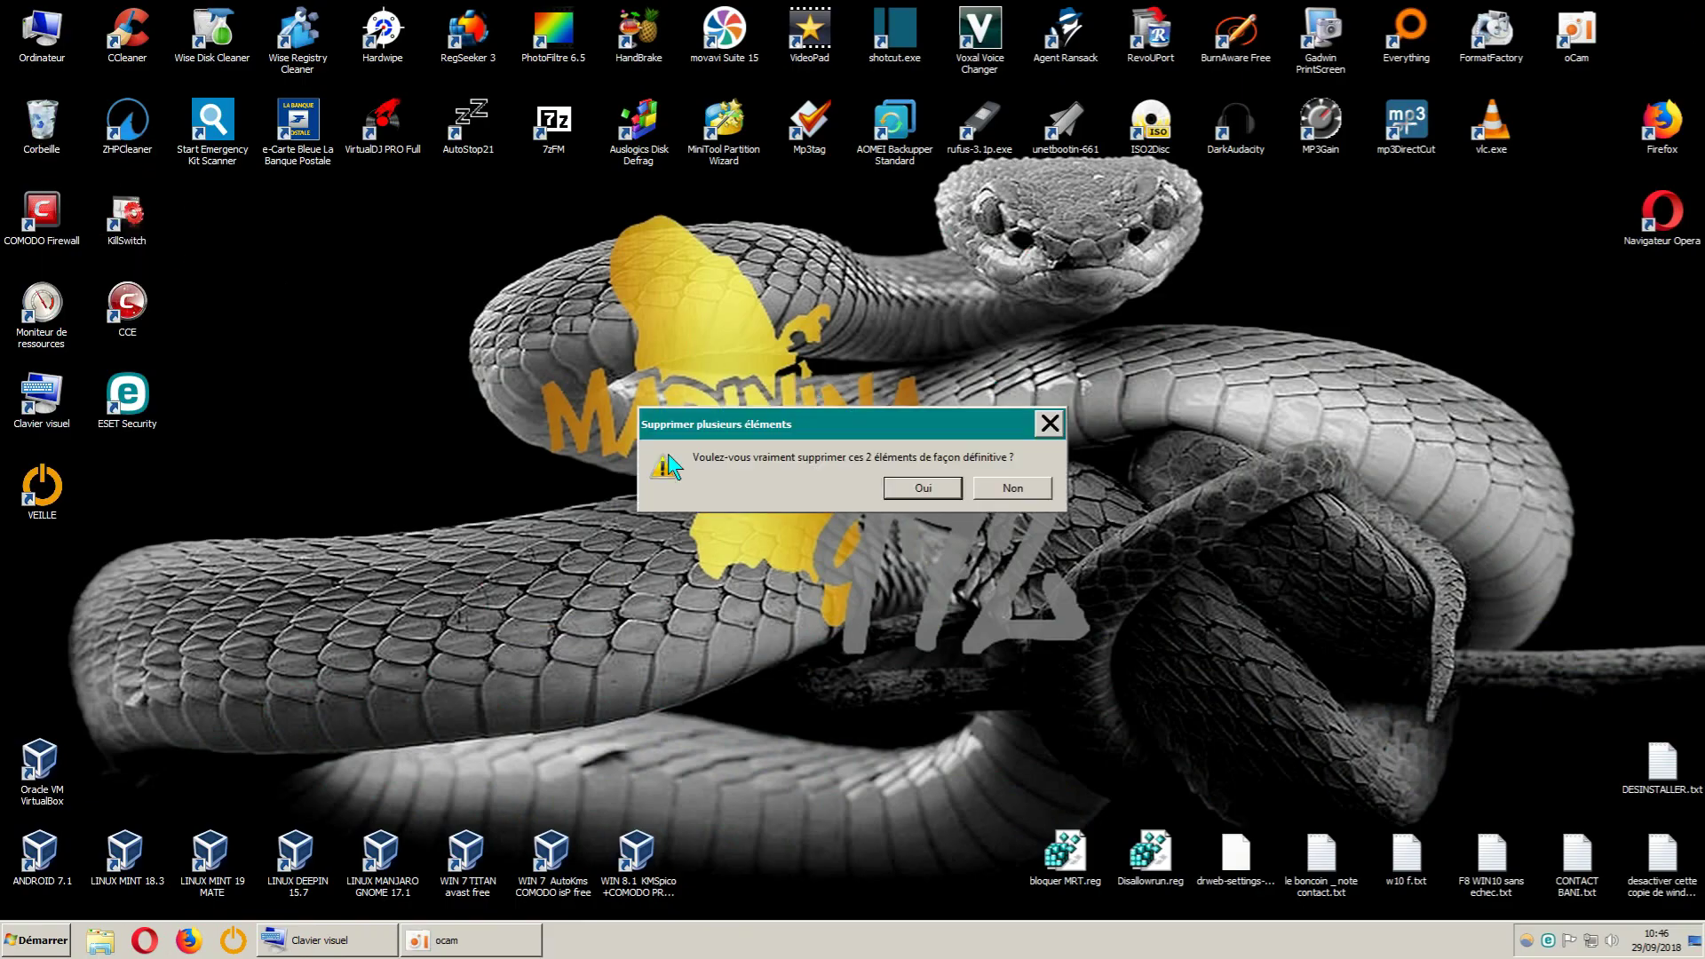
pyautogui.click(897, 491)
pyautogui.rightClick(1366, 377)
pyautogui.click(1464, 424)
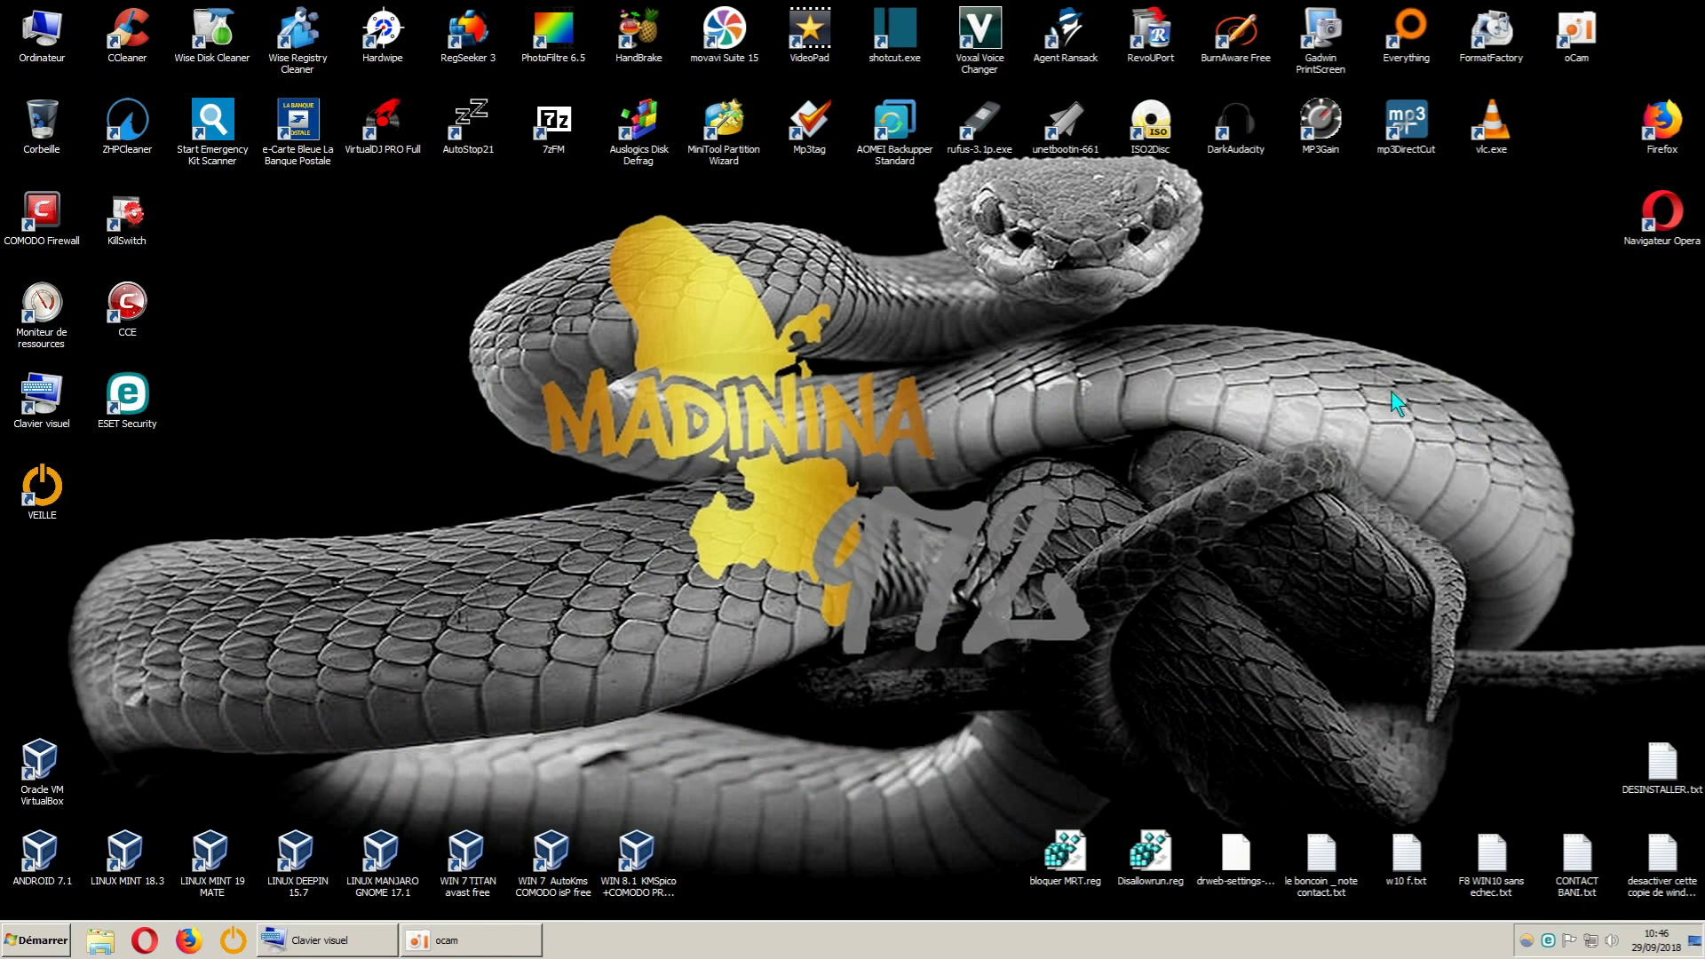
pyautogui.rightClick(41, 135)
pyautogui.click(169, 209)
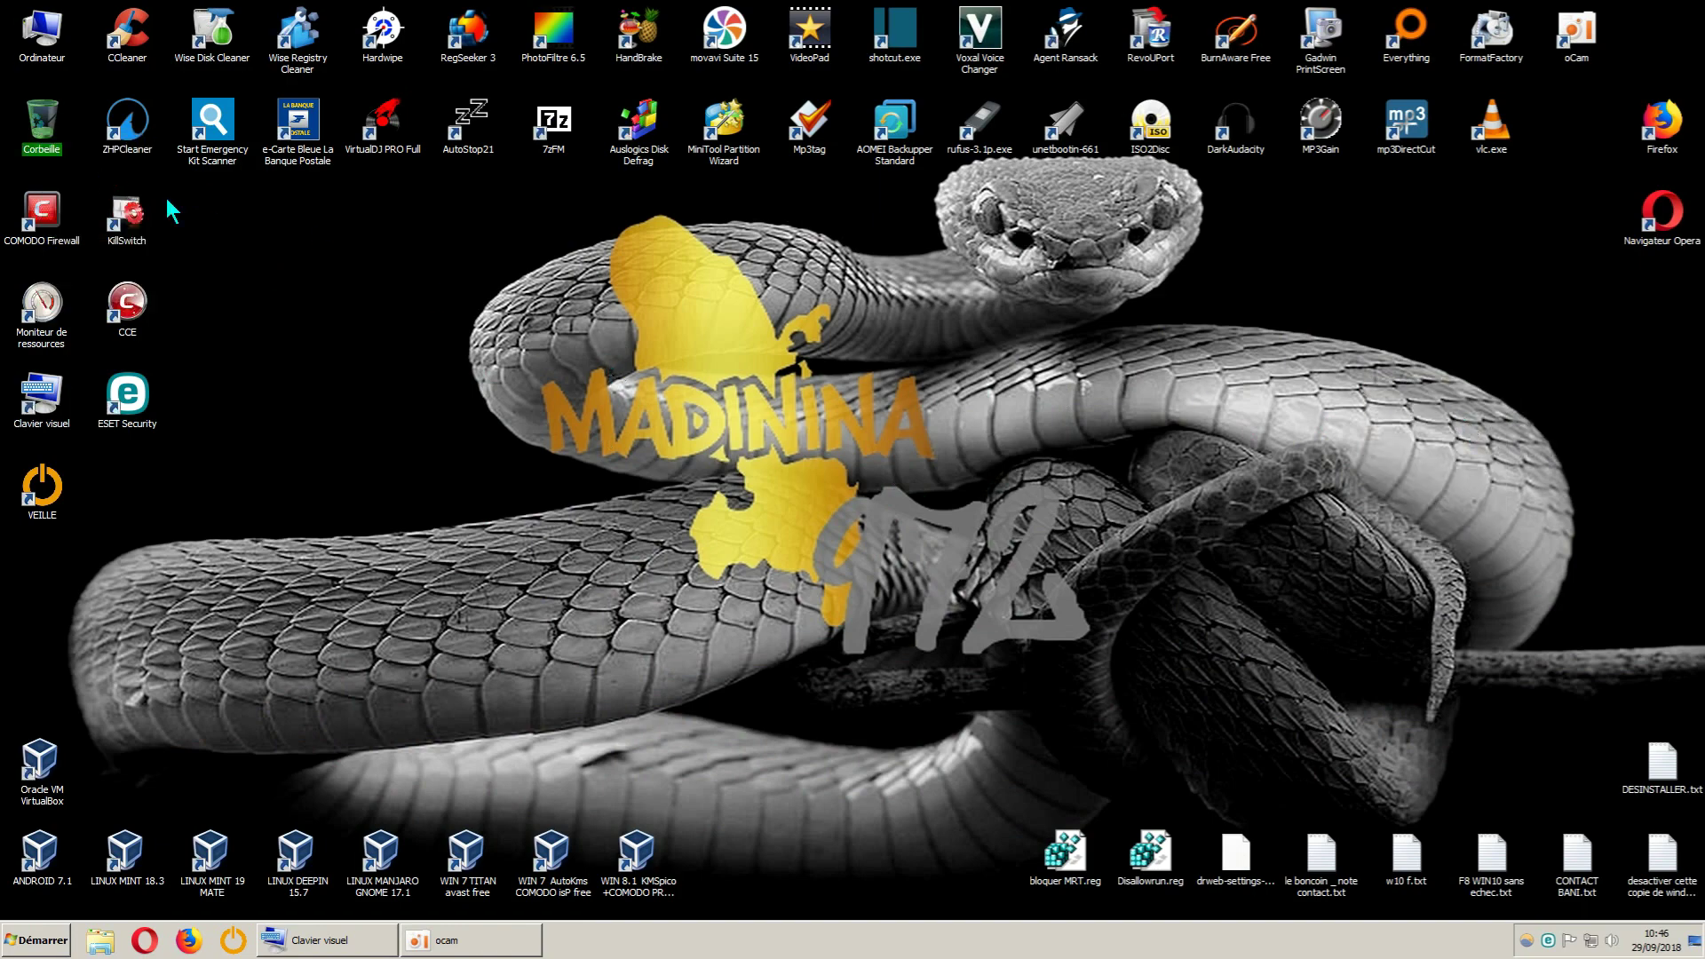
pyautogui.click(833, 662)
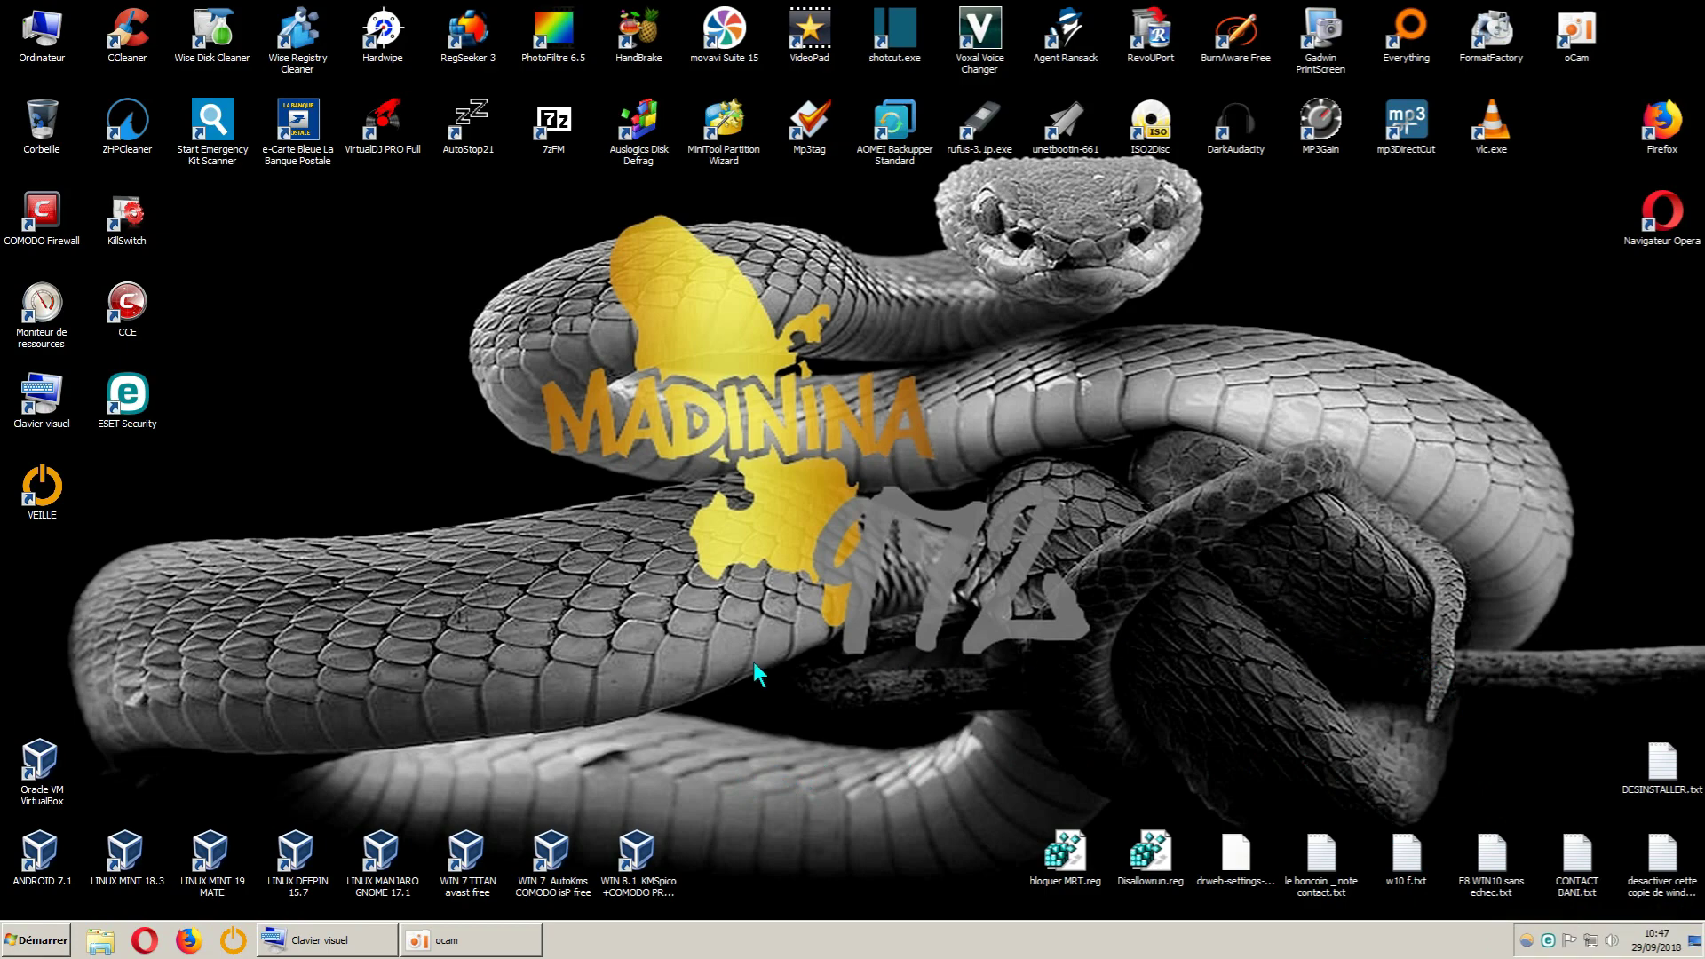
# Launch Firefox and search Google for auslogics
pyautogui.click(188, 939)
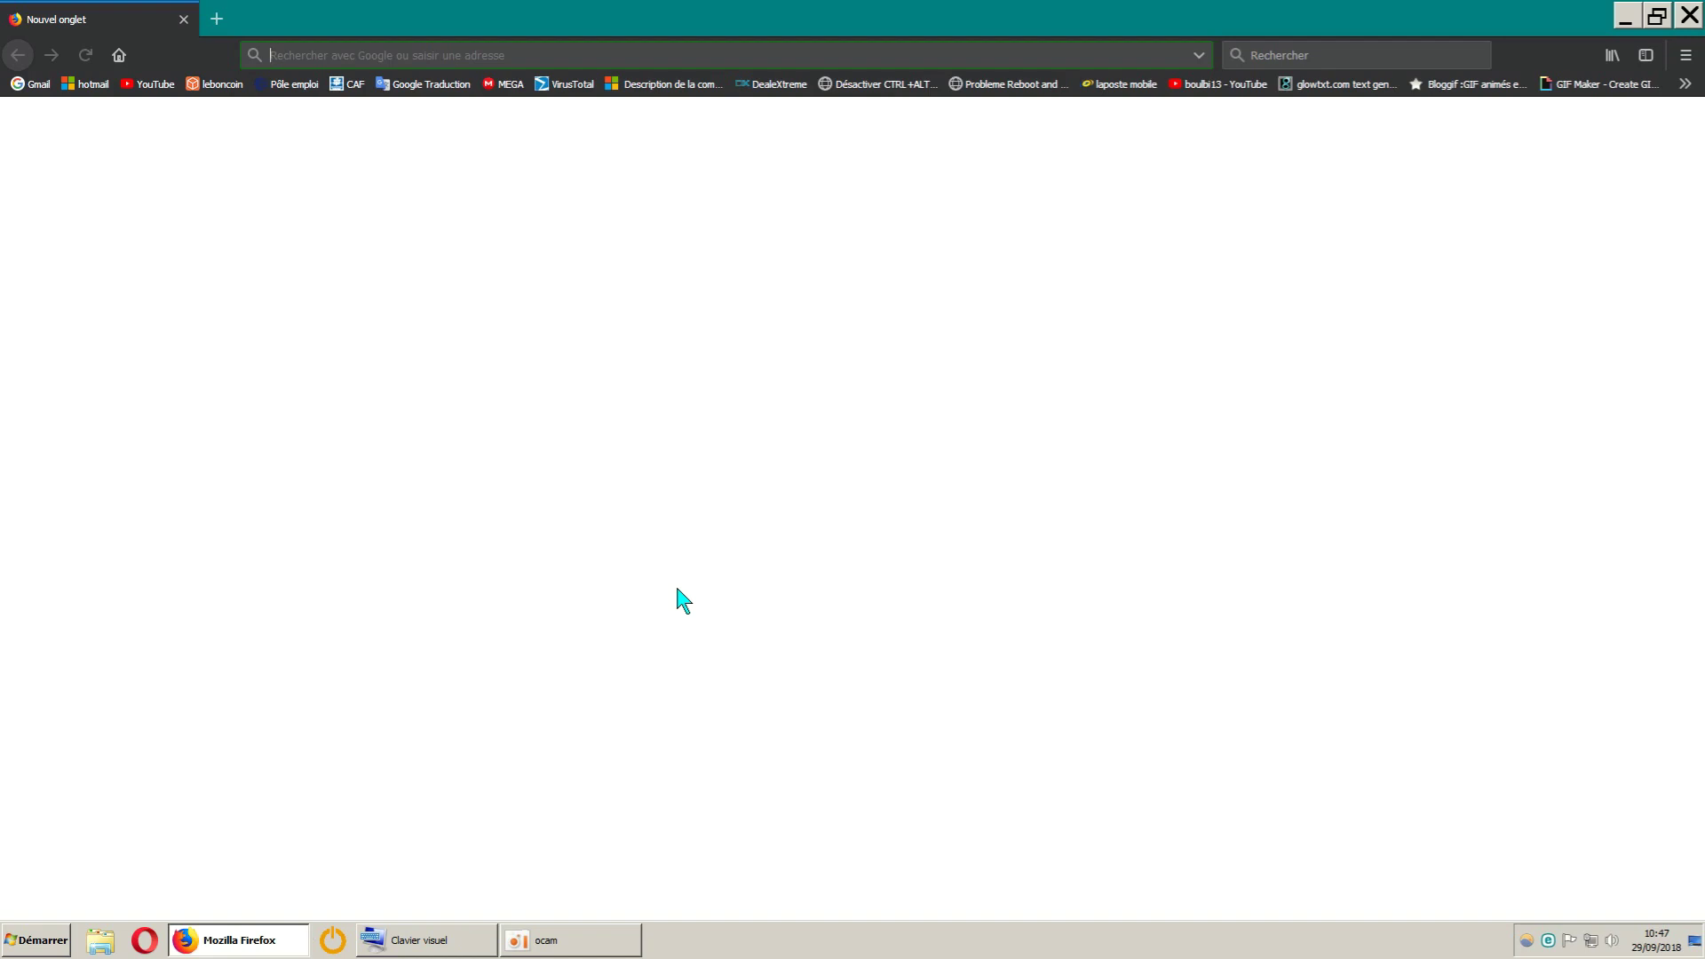
pyautogui.click(1302, 61)
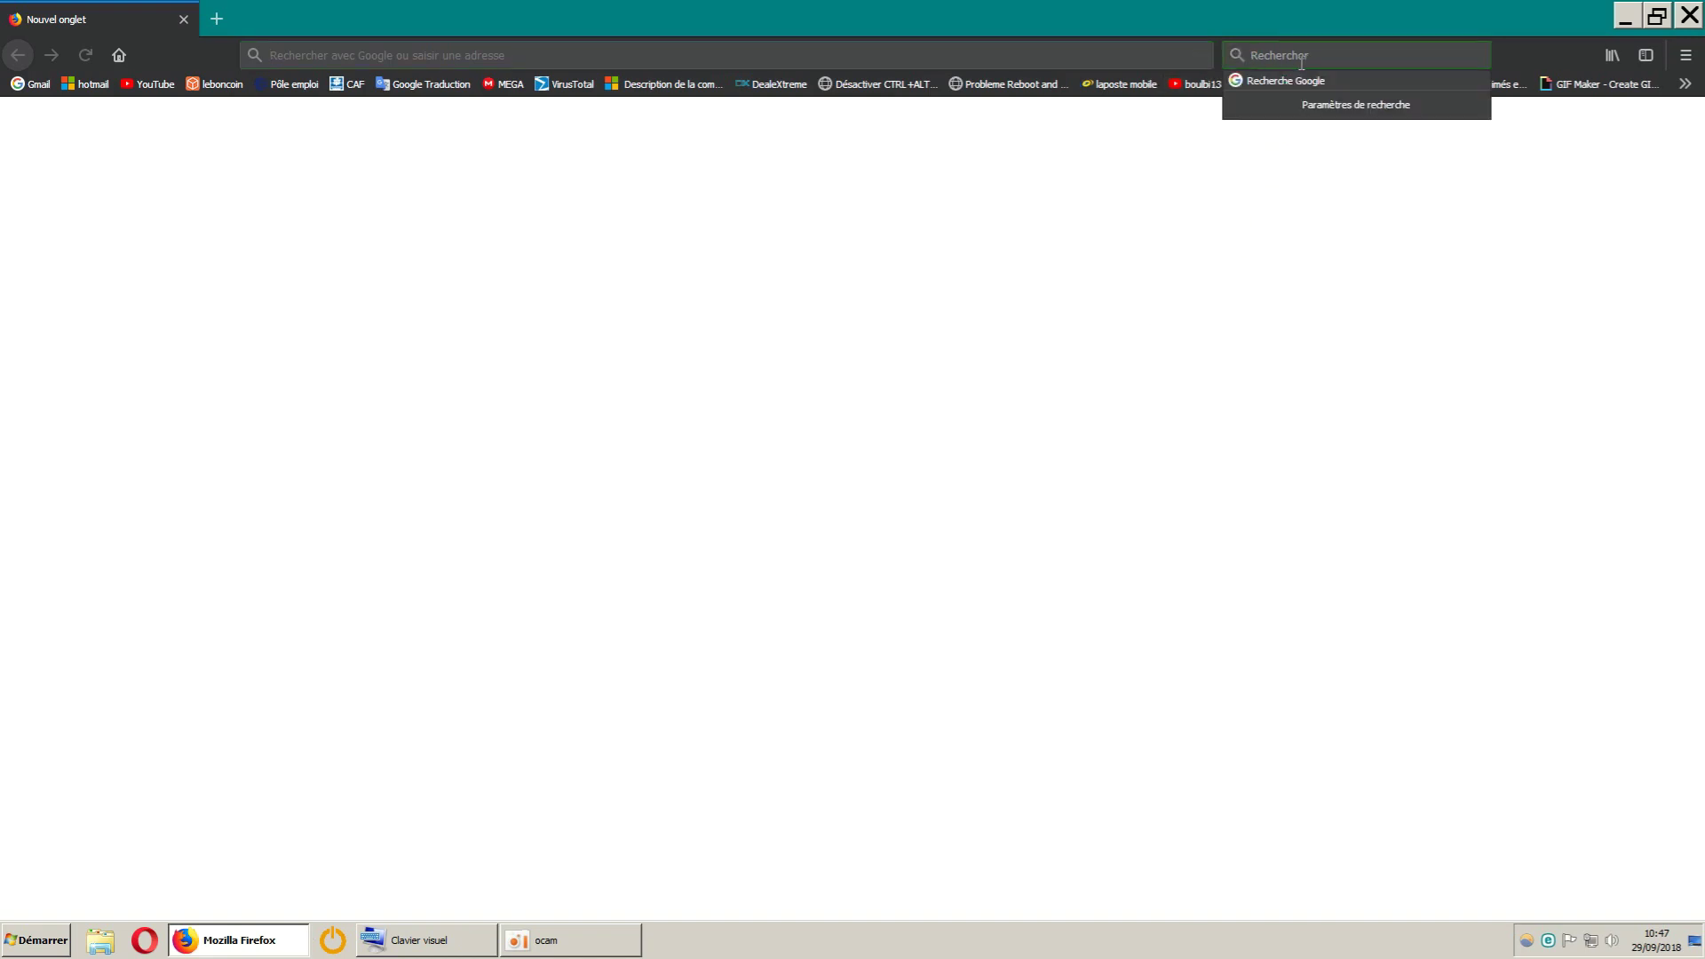
pyautogui.write('auslo')
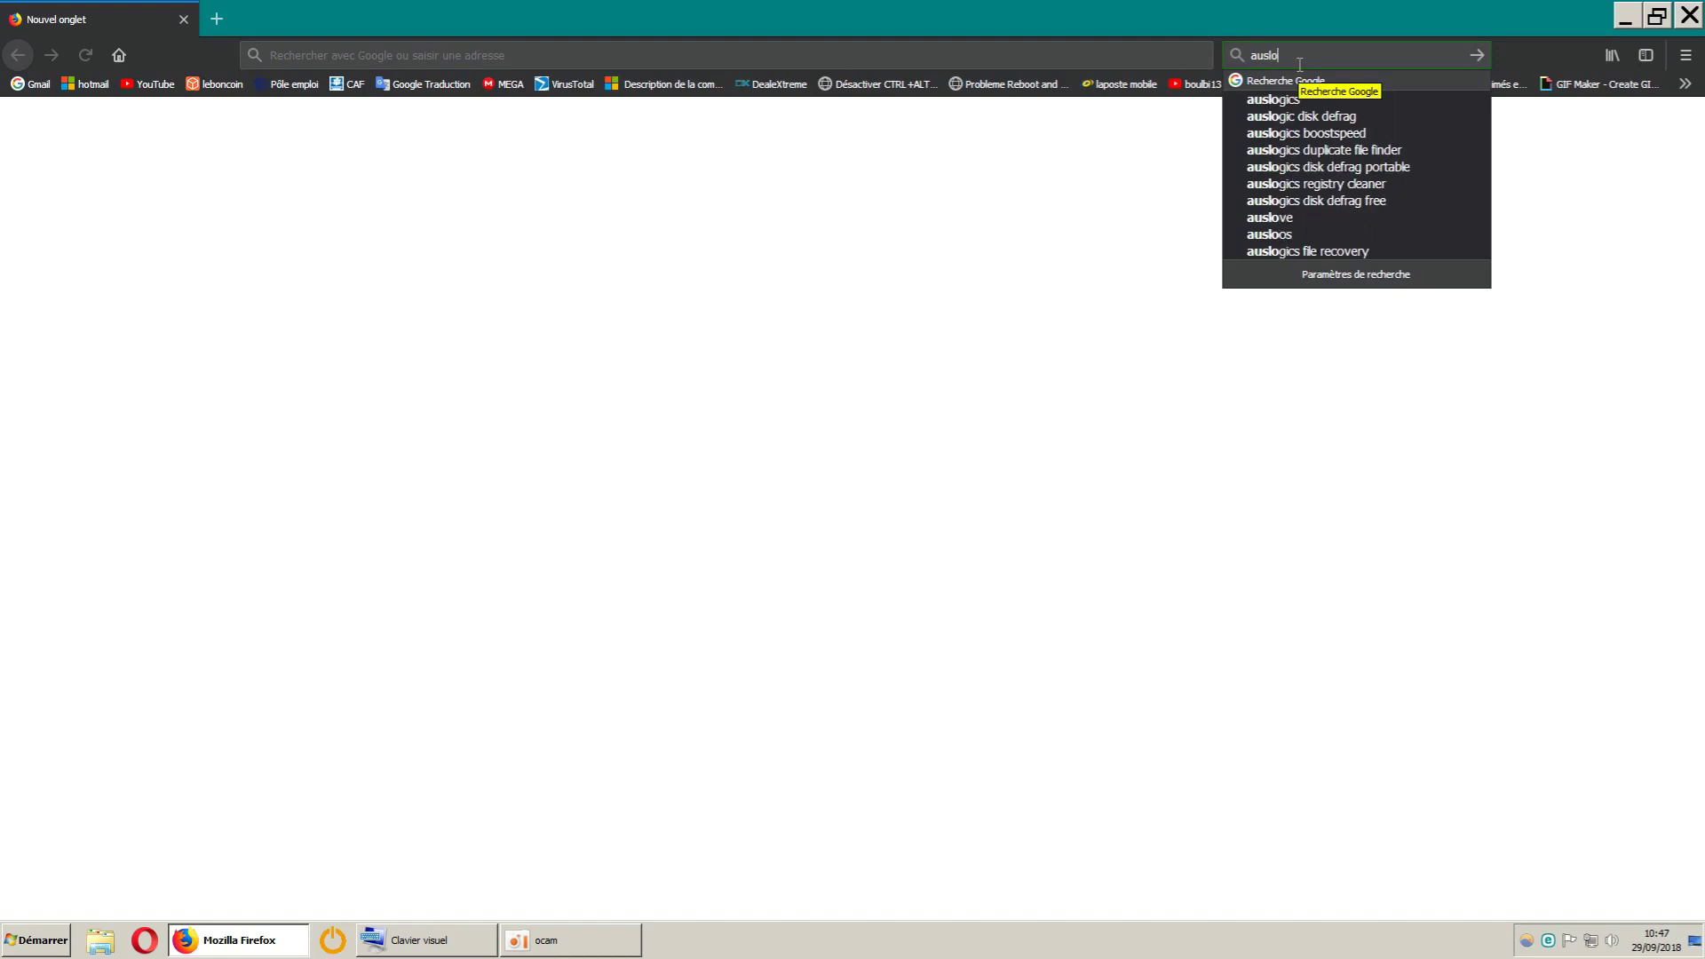
pyautogui.write('gics')
pyautogui.press('Return')
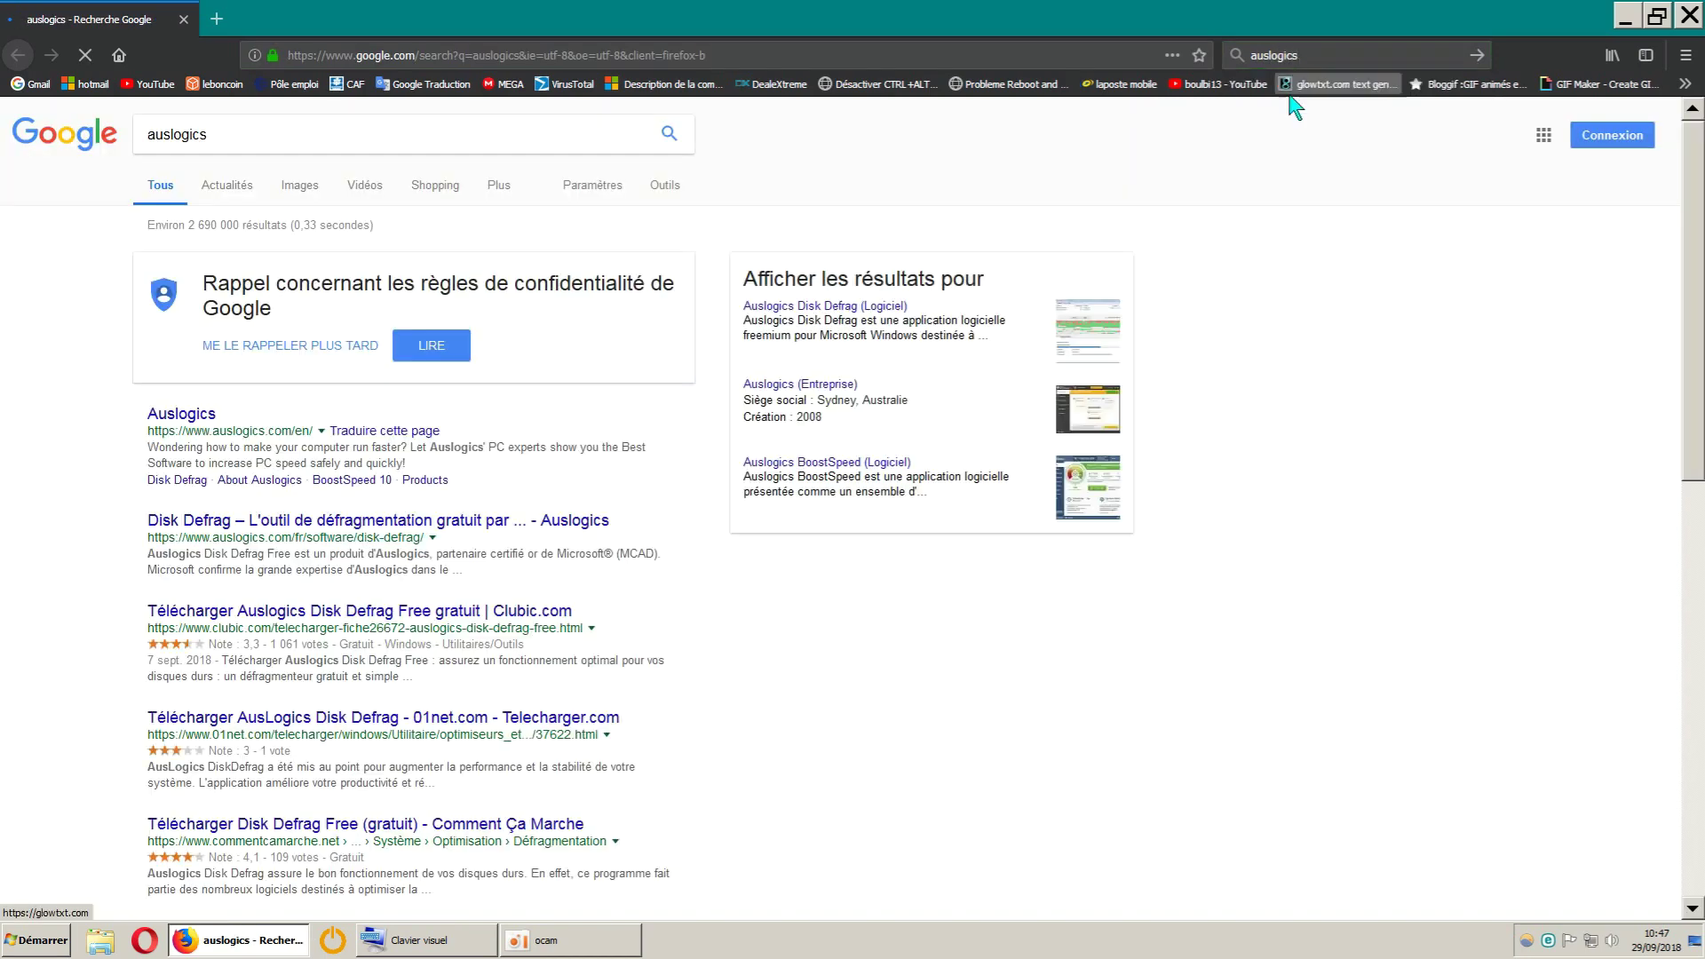
# Open the Auslogics website from the results and go to Disk Defrag Free under the free products
pyautogui.click(206, 424)
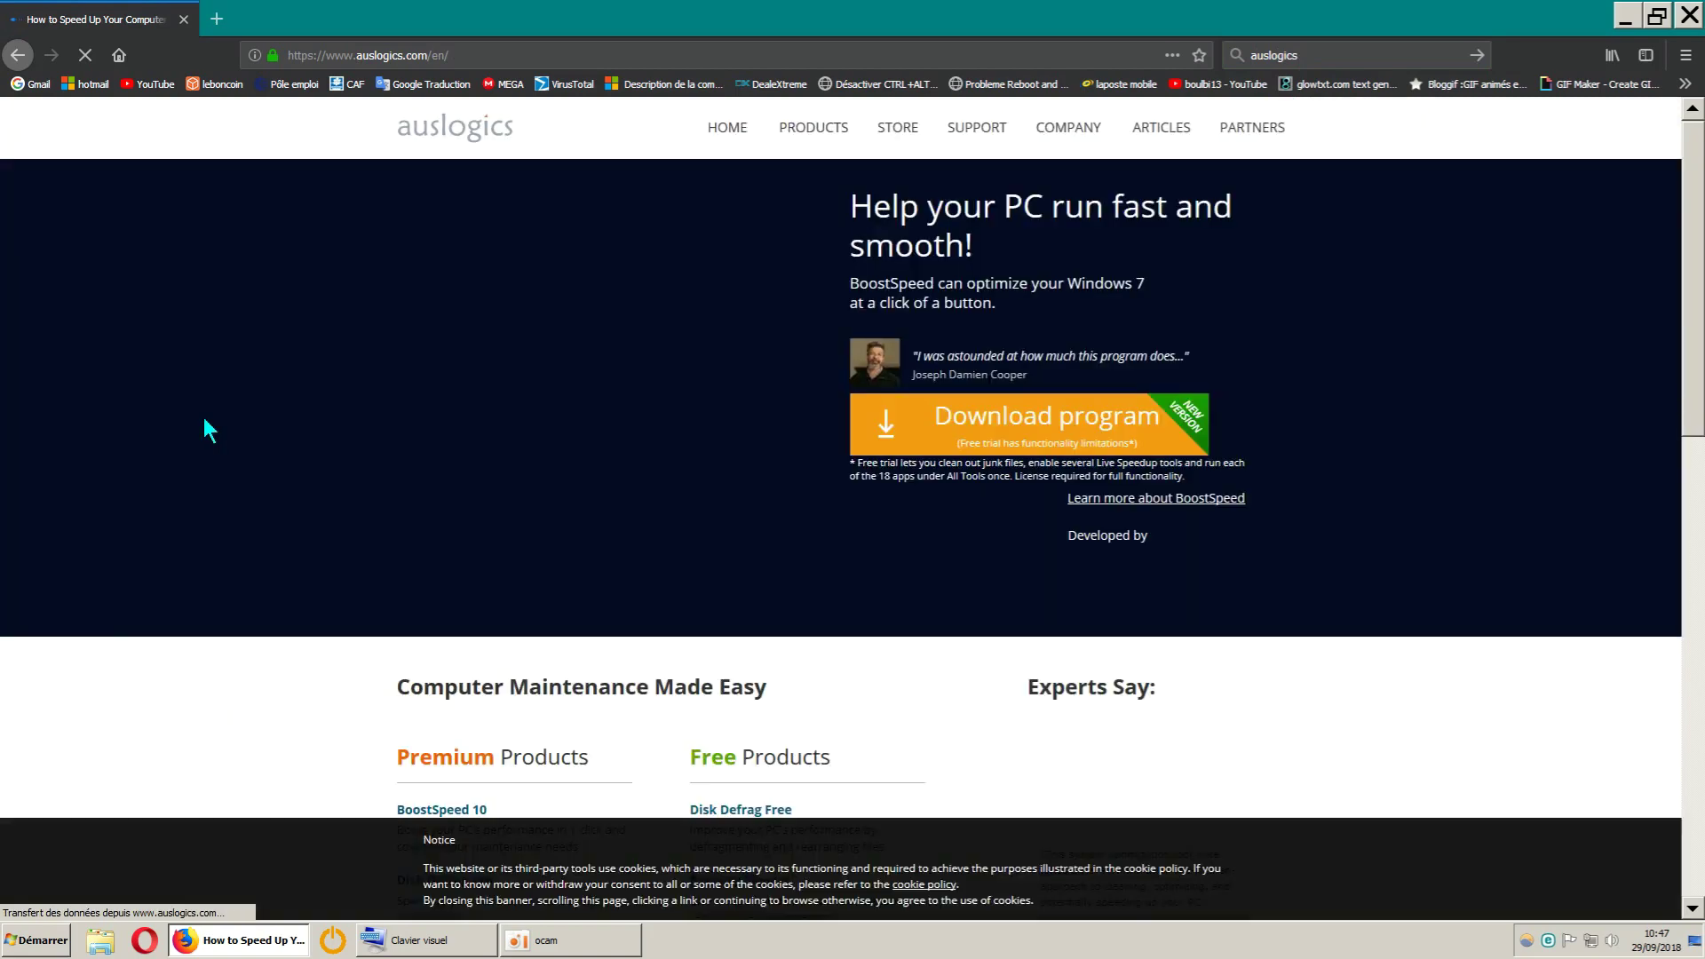
pyautogui.scroll(-4, 665, 446)
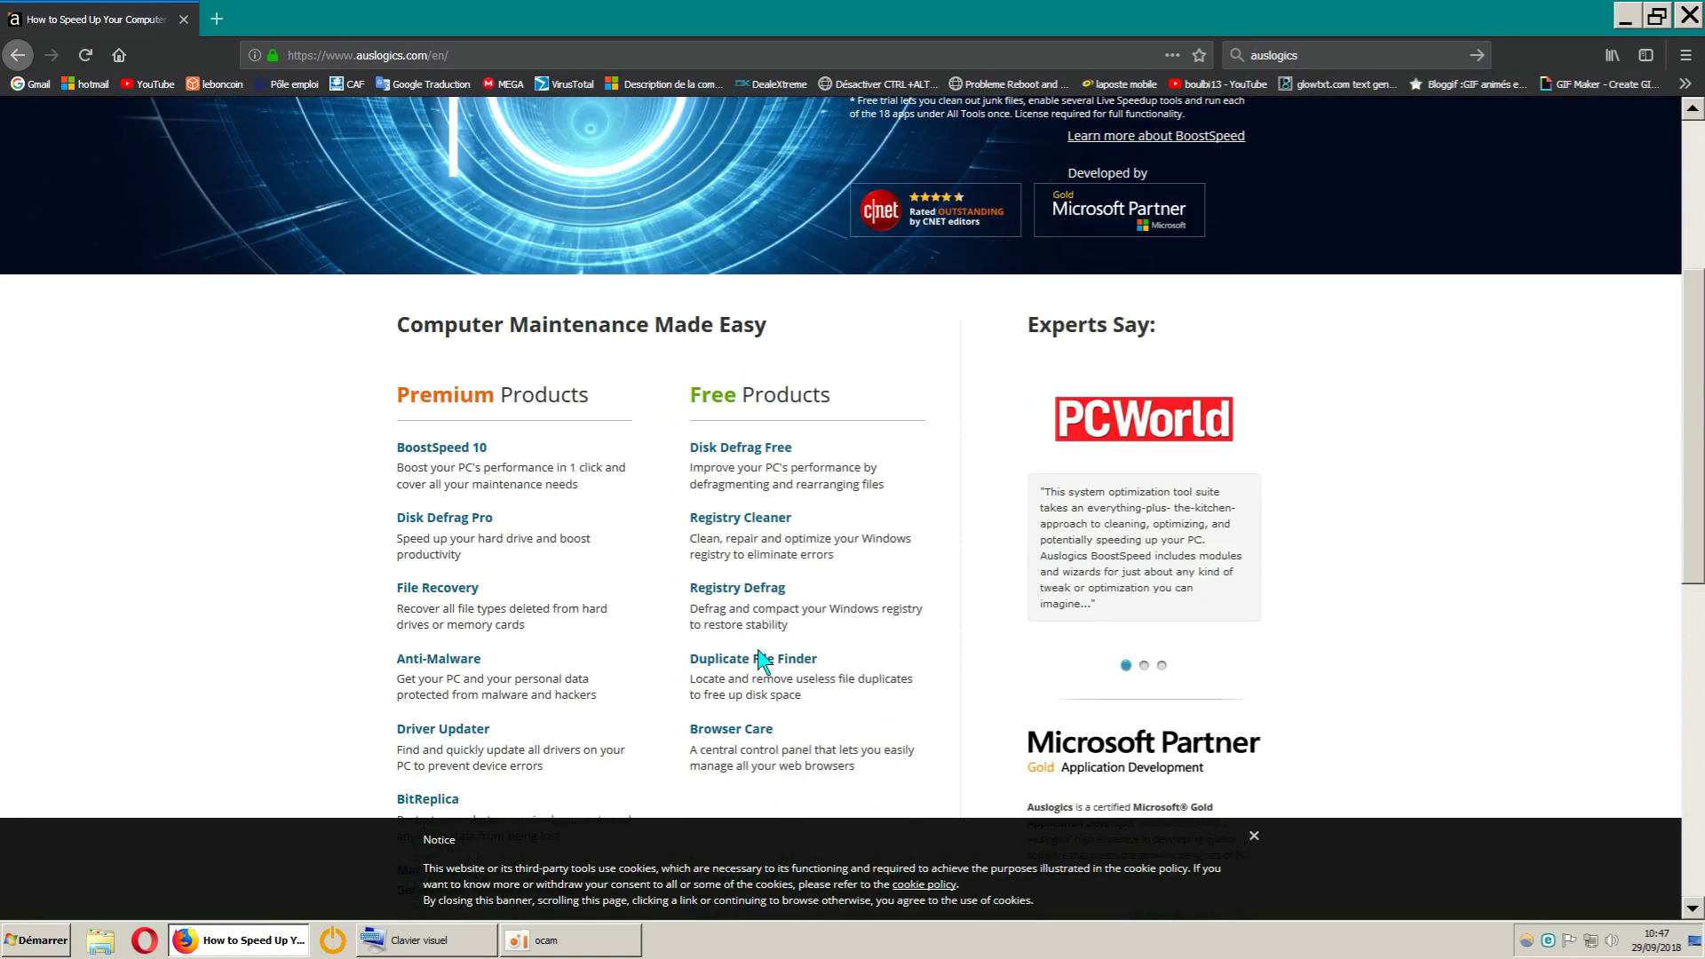
pyautogui.click(752, 458)
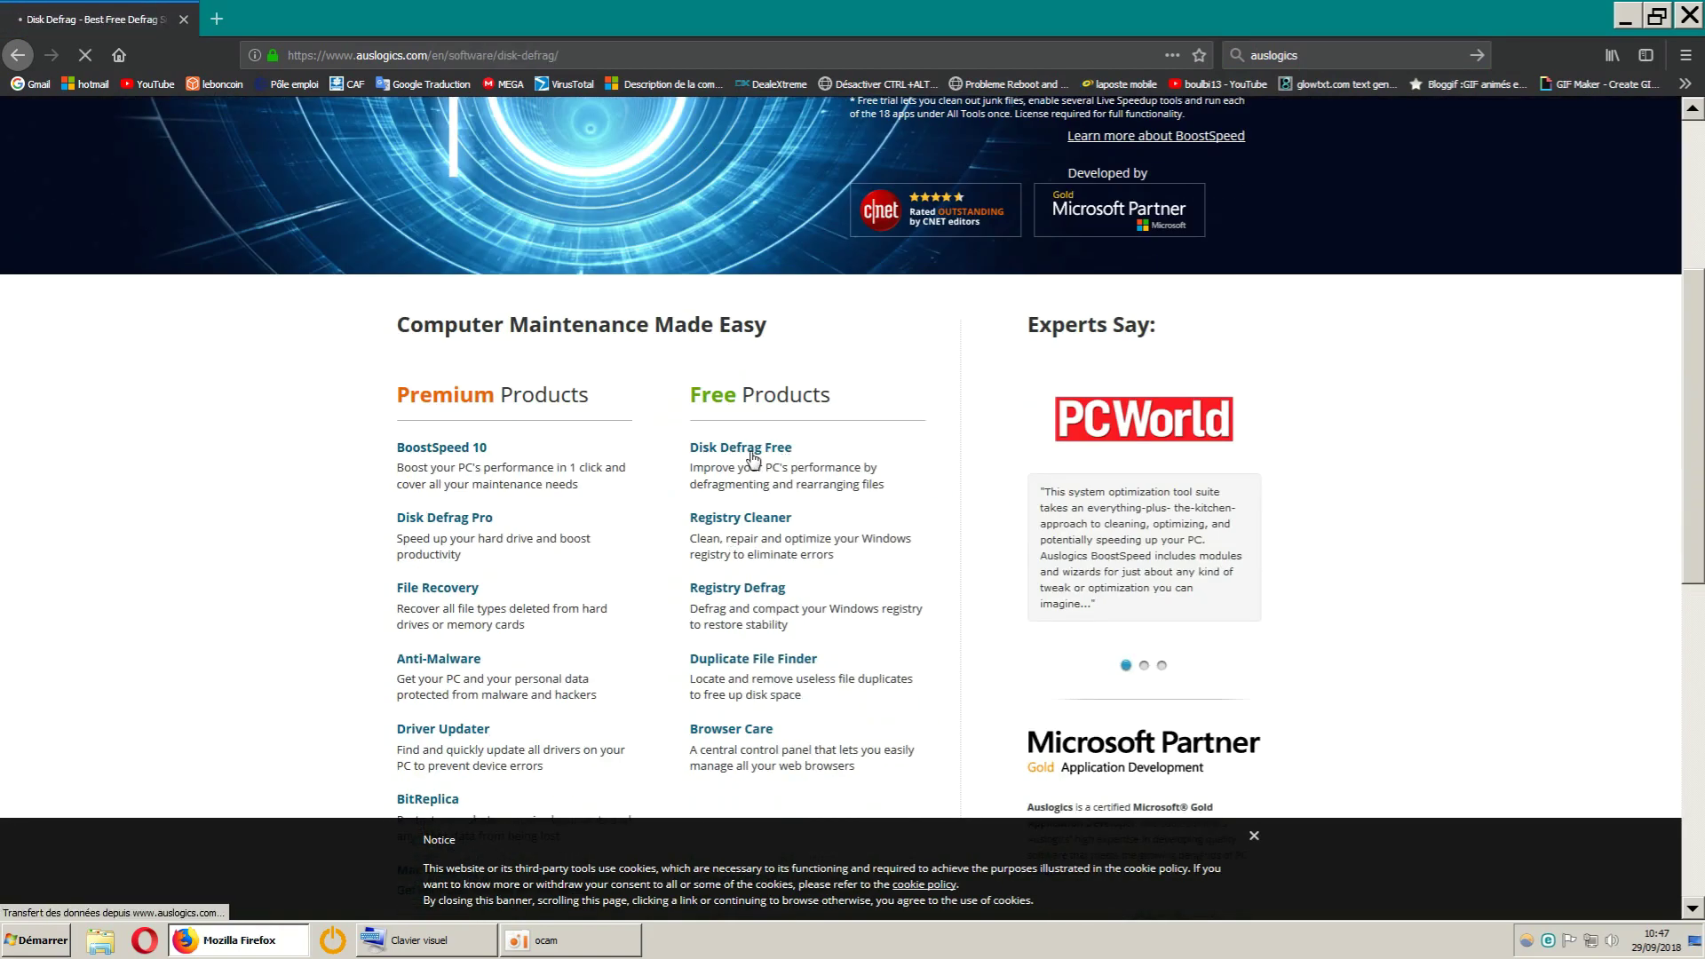
# Download disk-defrag-setup.exe from the product page, save it, and check the browser's downloads
pyautogui.click(883, 414)
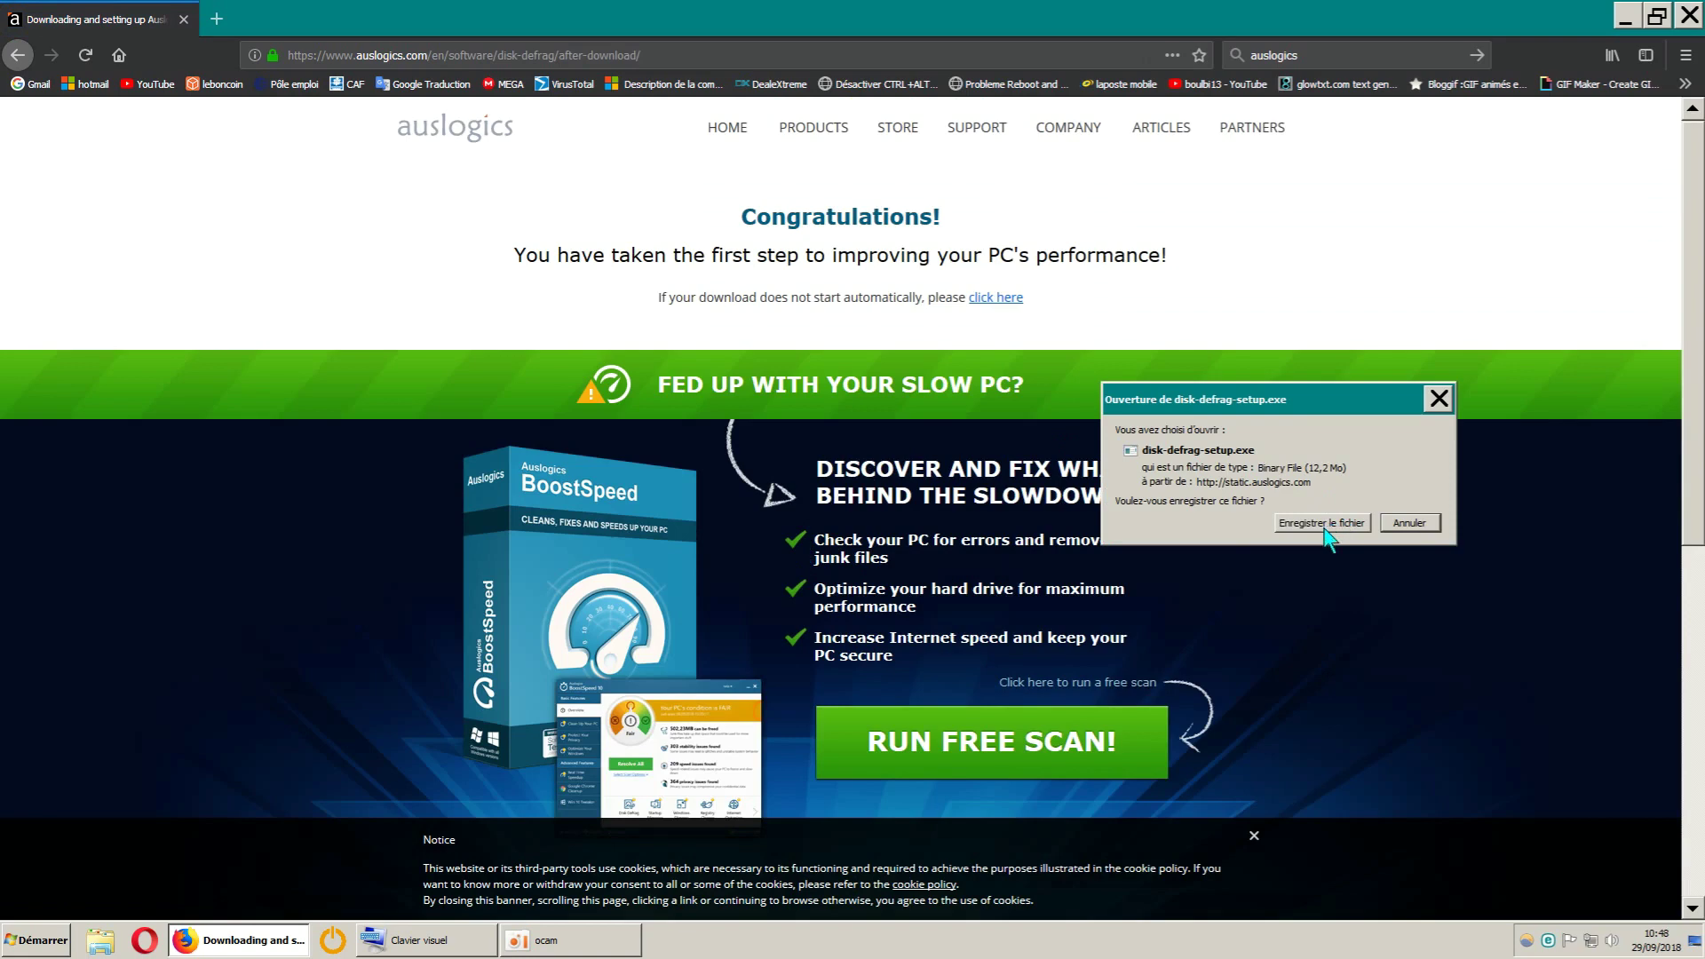
pyautogui.click(1327, 524)
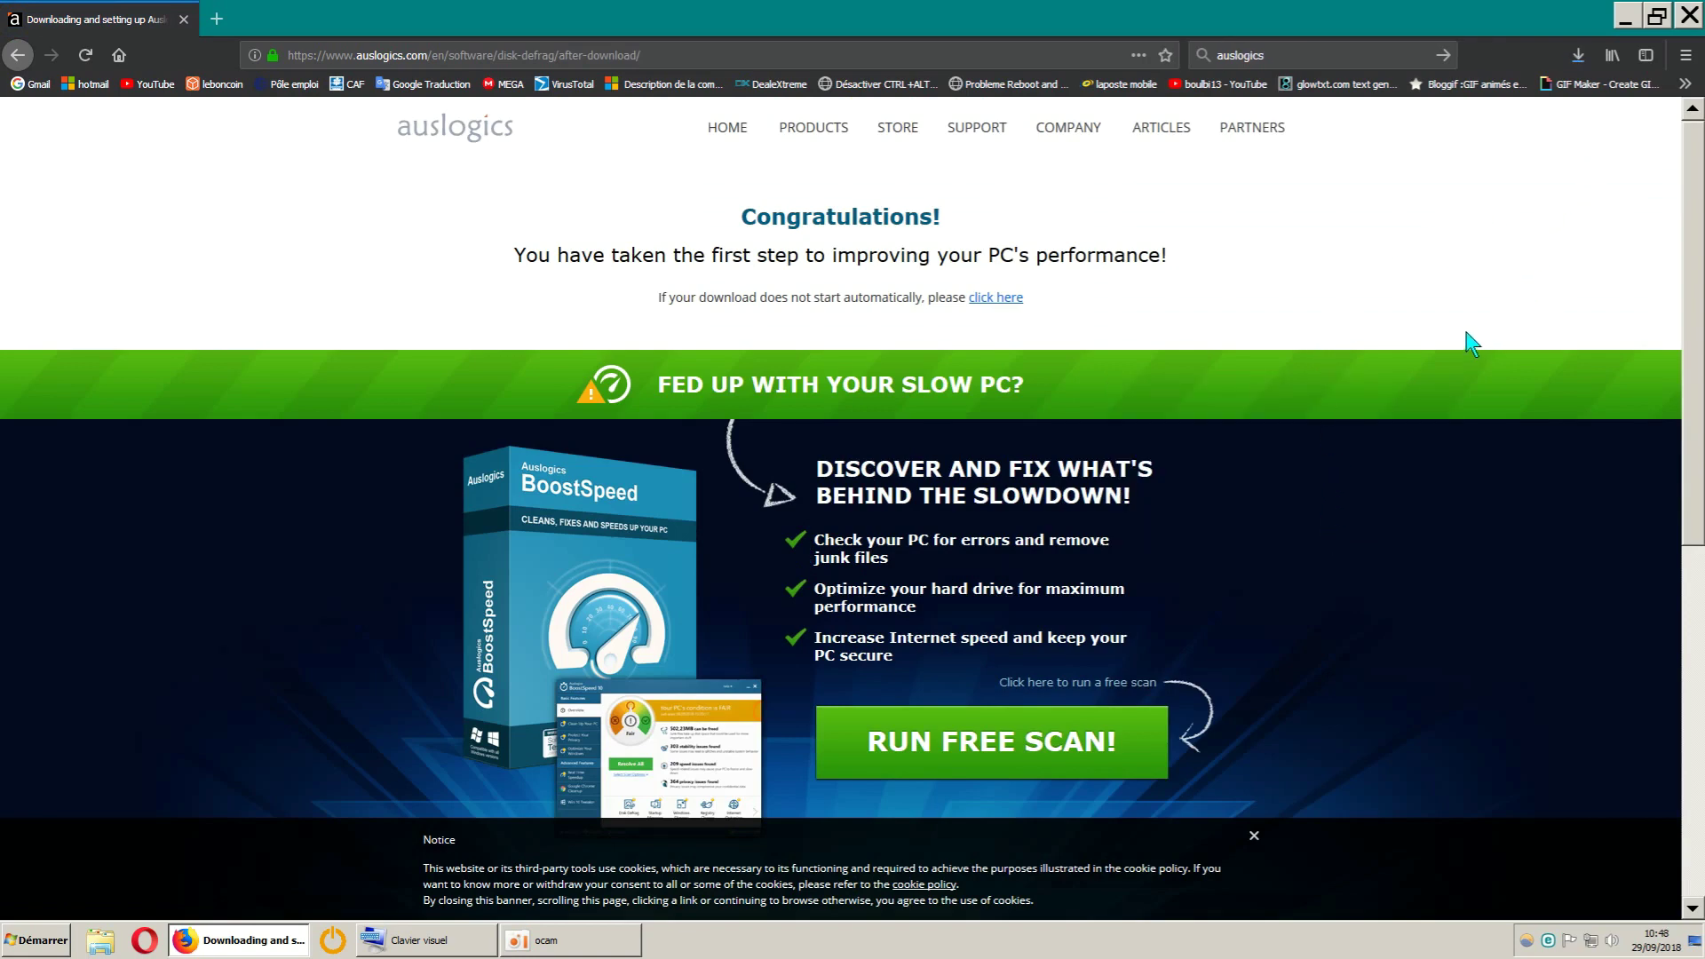
pyautogui.click(1579, 59)
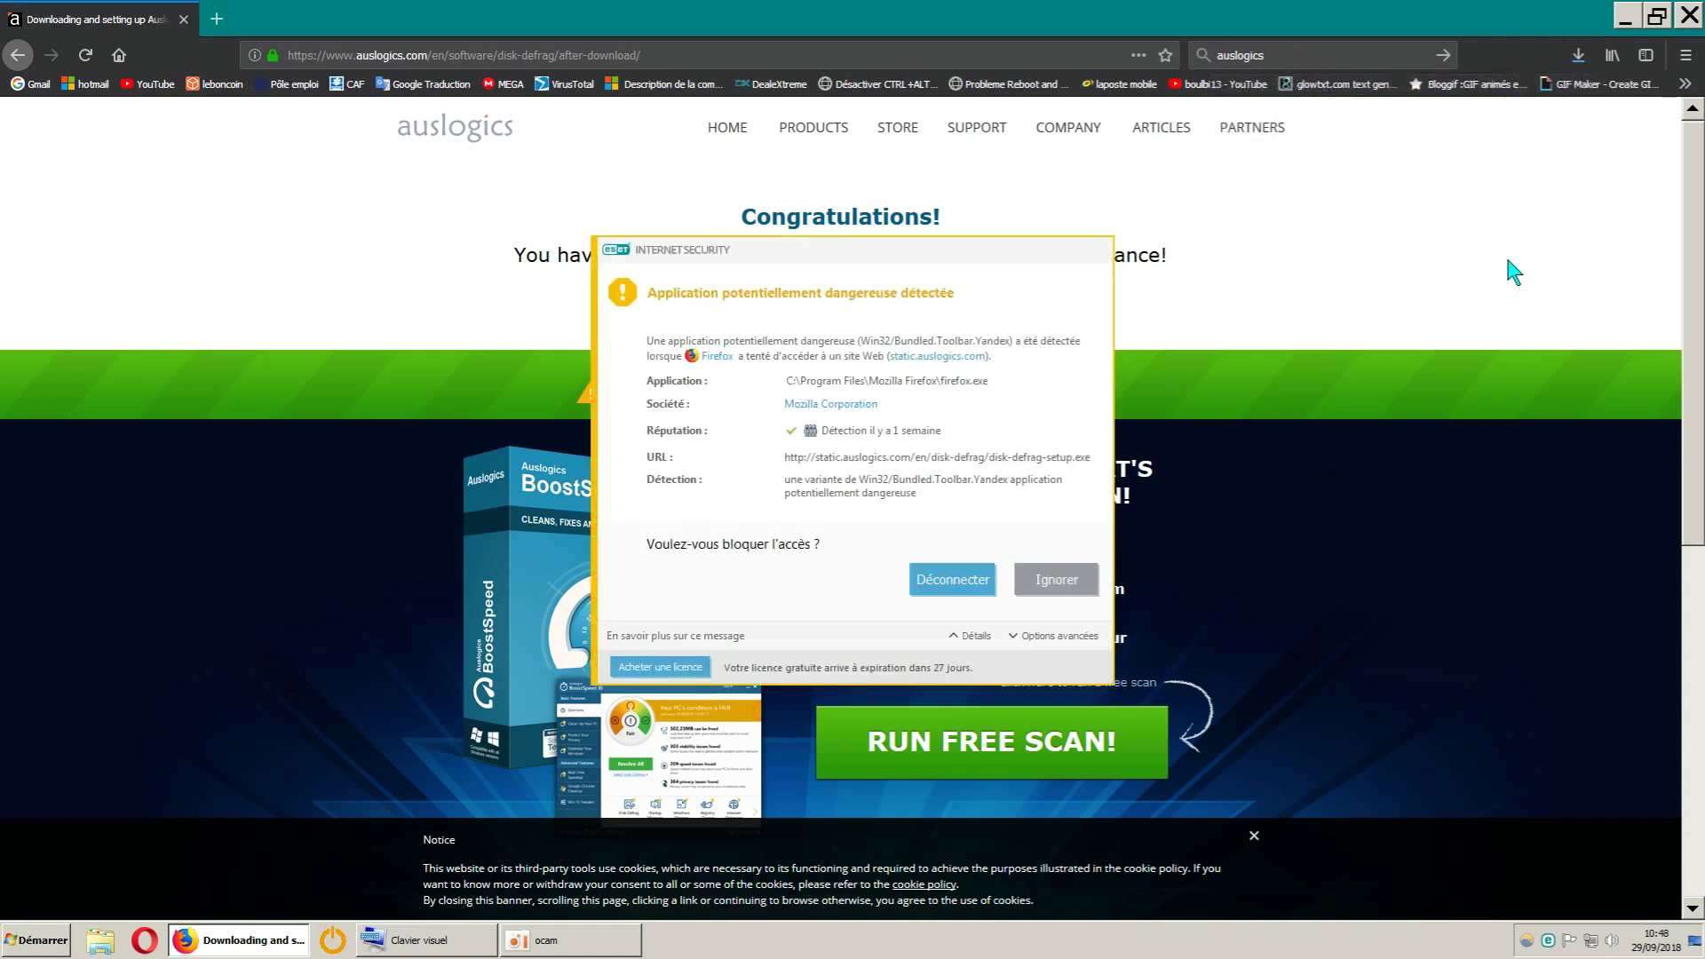
# Shift the ESET alert slightly over the cleared desktop, and check the installer's download status back in Firefox
pyautogui.click(1625, 15)
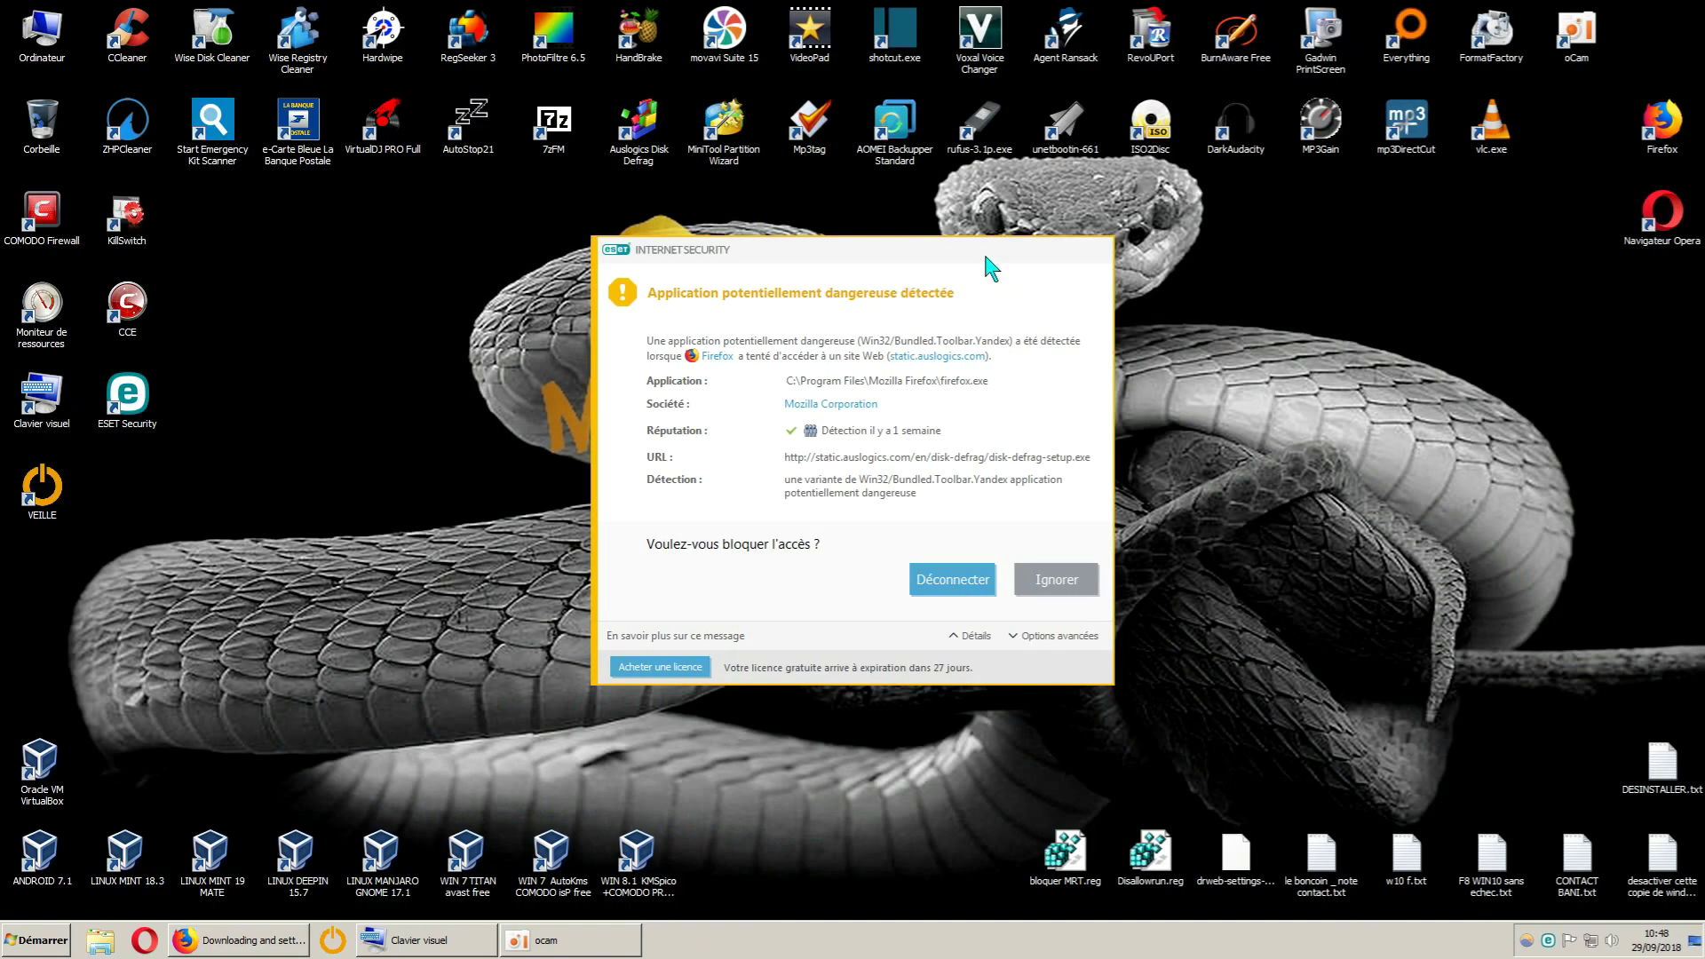
pyautogui.moveTo(986, 260); pyautogui.dragTo(1029, 219)
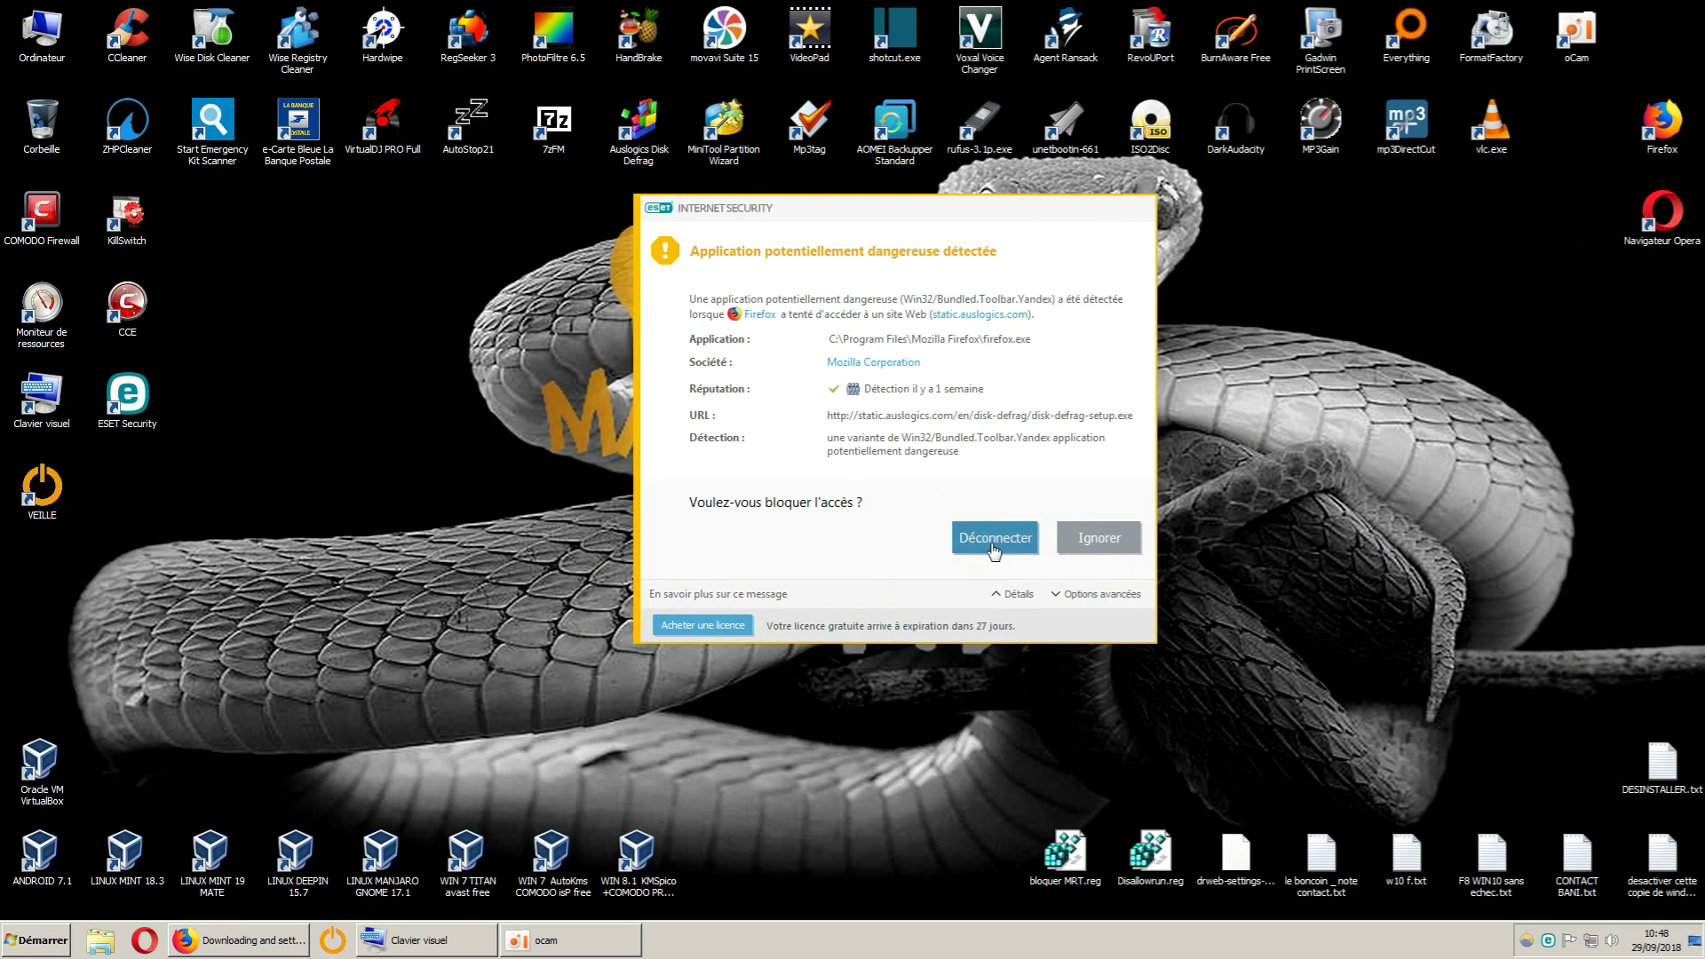
pyautogui.click(266, 939)
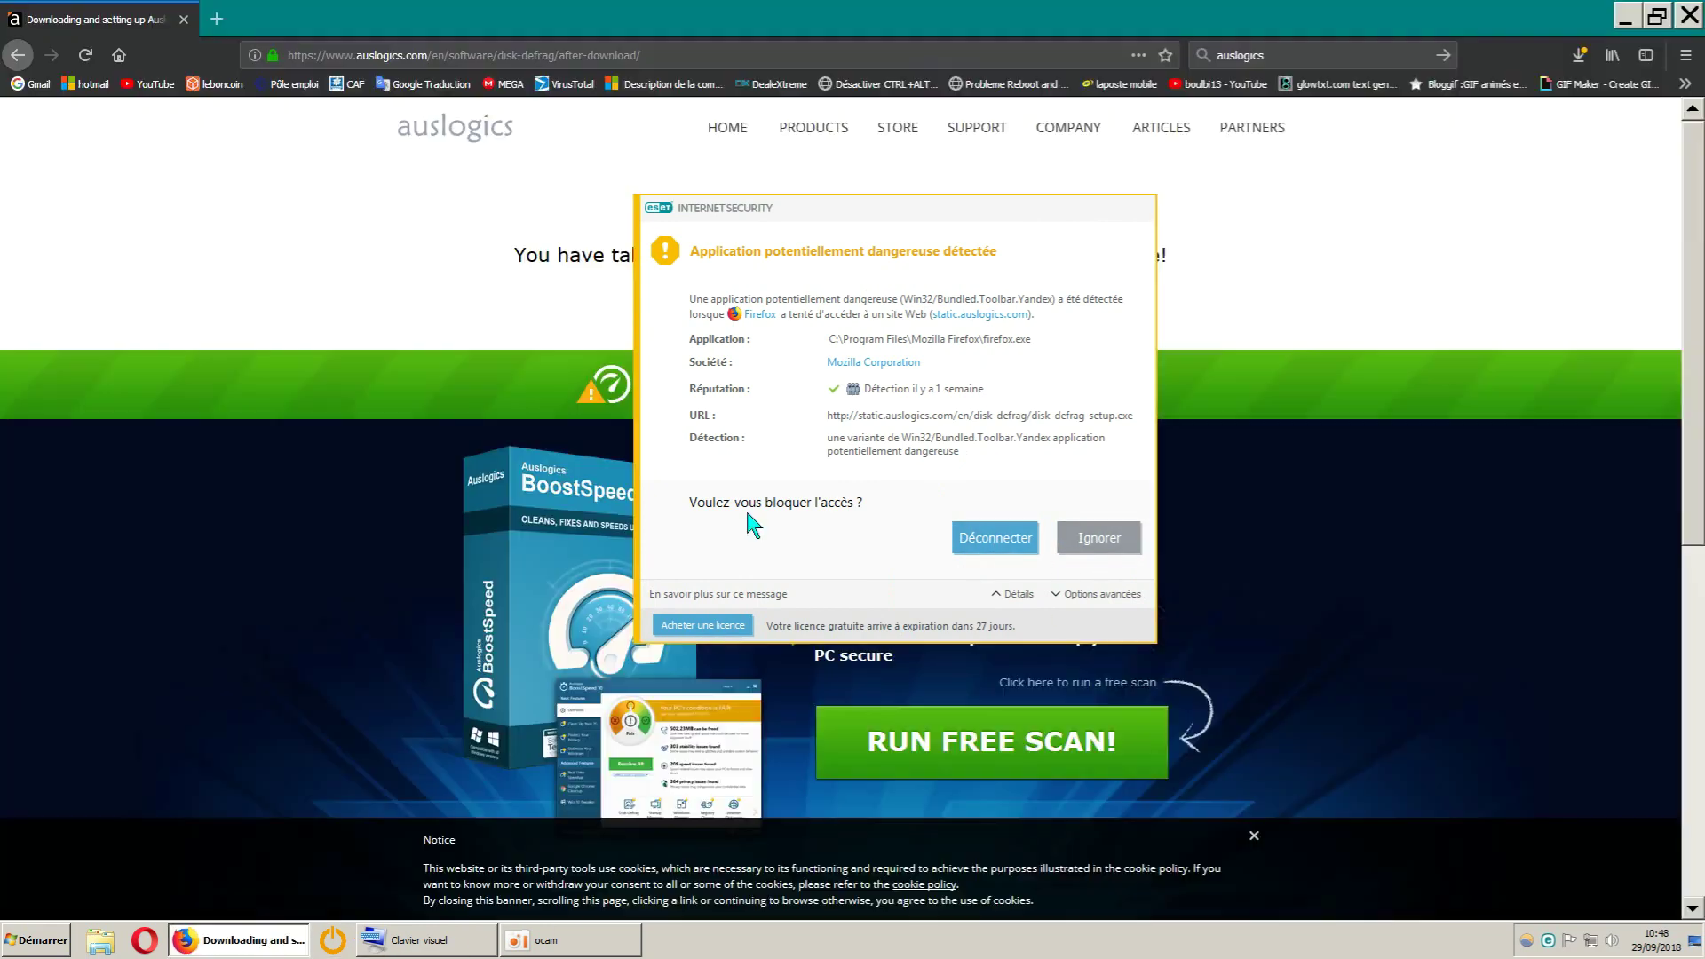
pyautogui.click(1579, 57)
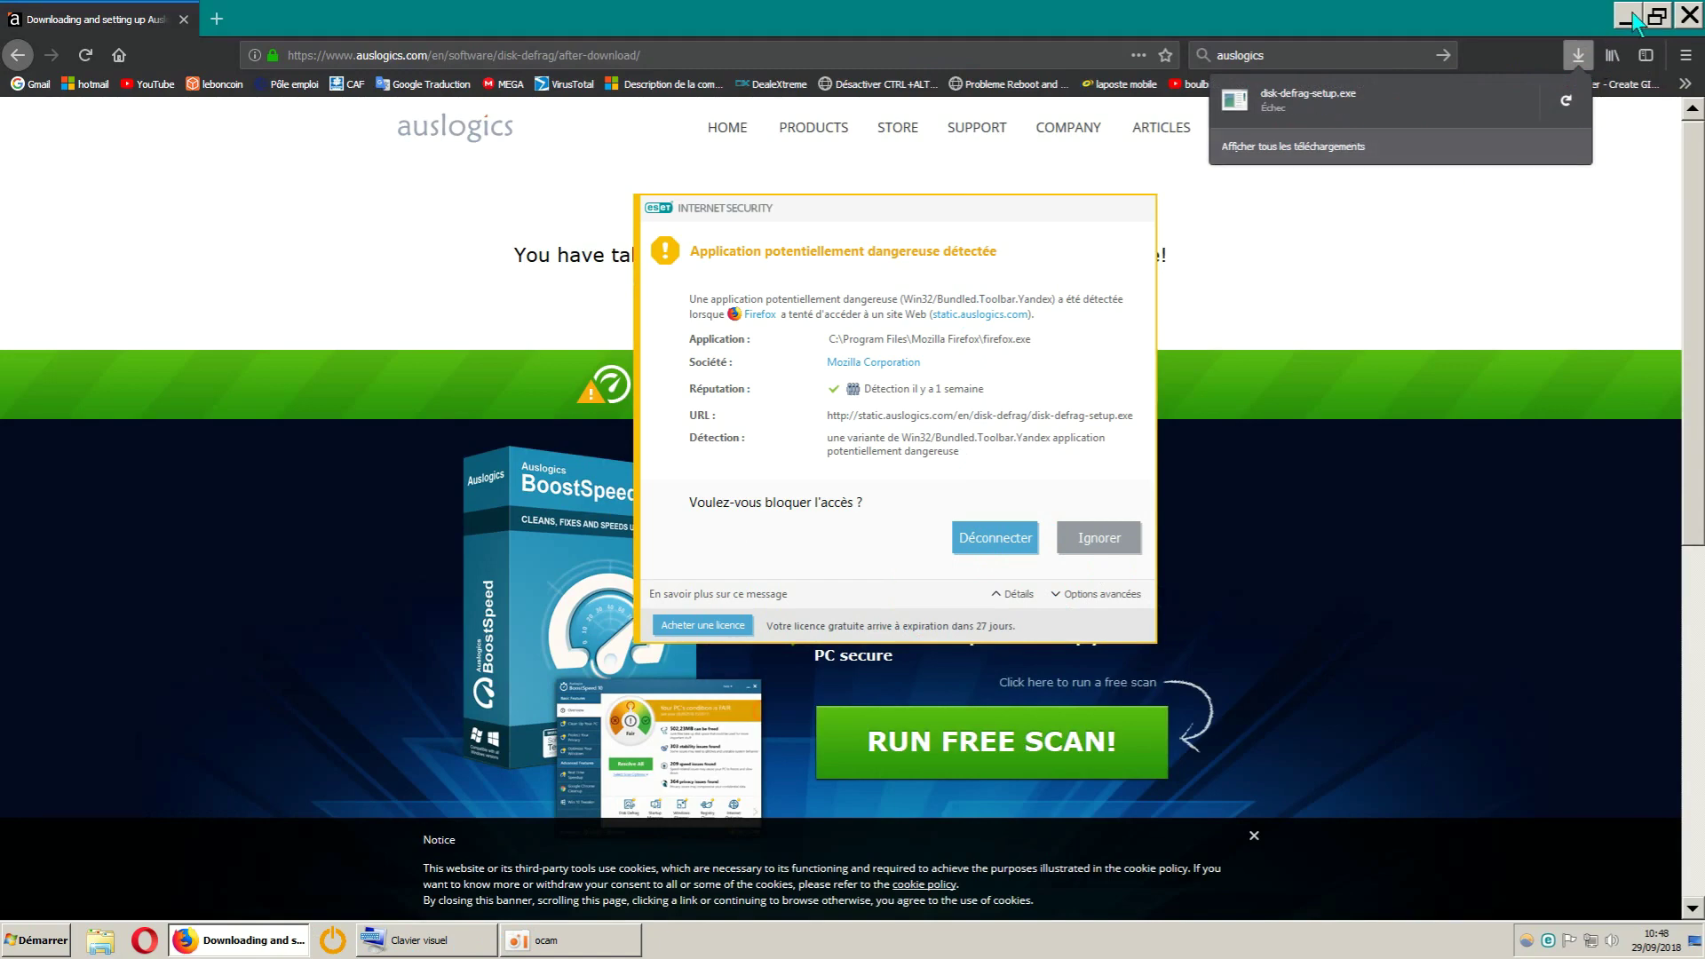
# Minimize Firefox and ignore ESET's potentially dangerous application alert to allow access to the installer
pyautogui.click(1627, 17)
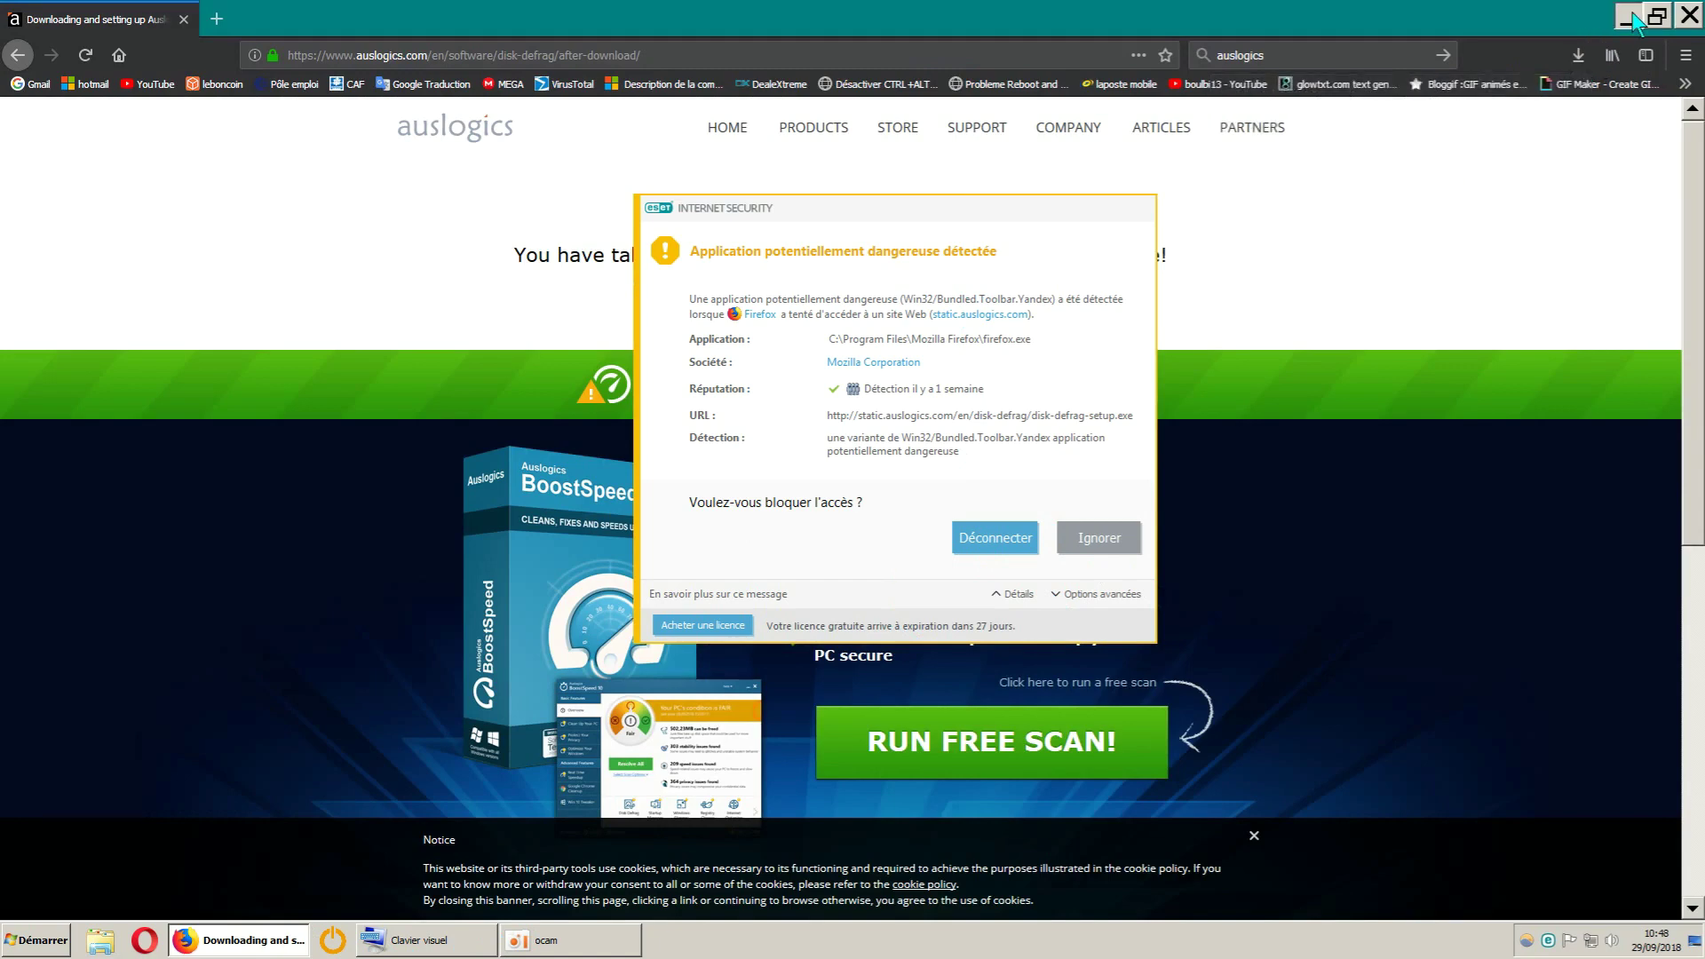
pyautogui.click(1631, 18)
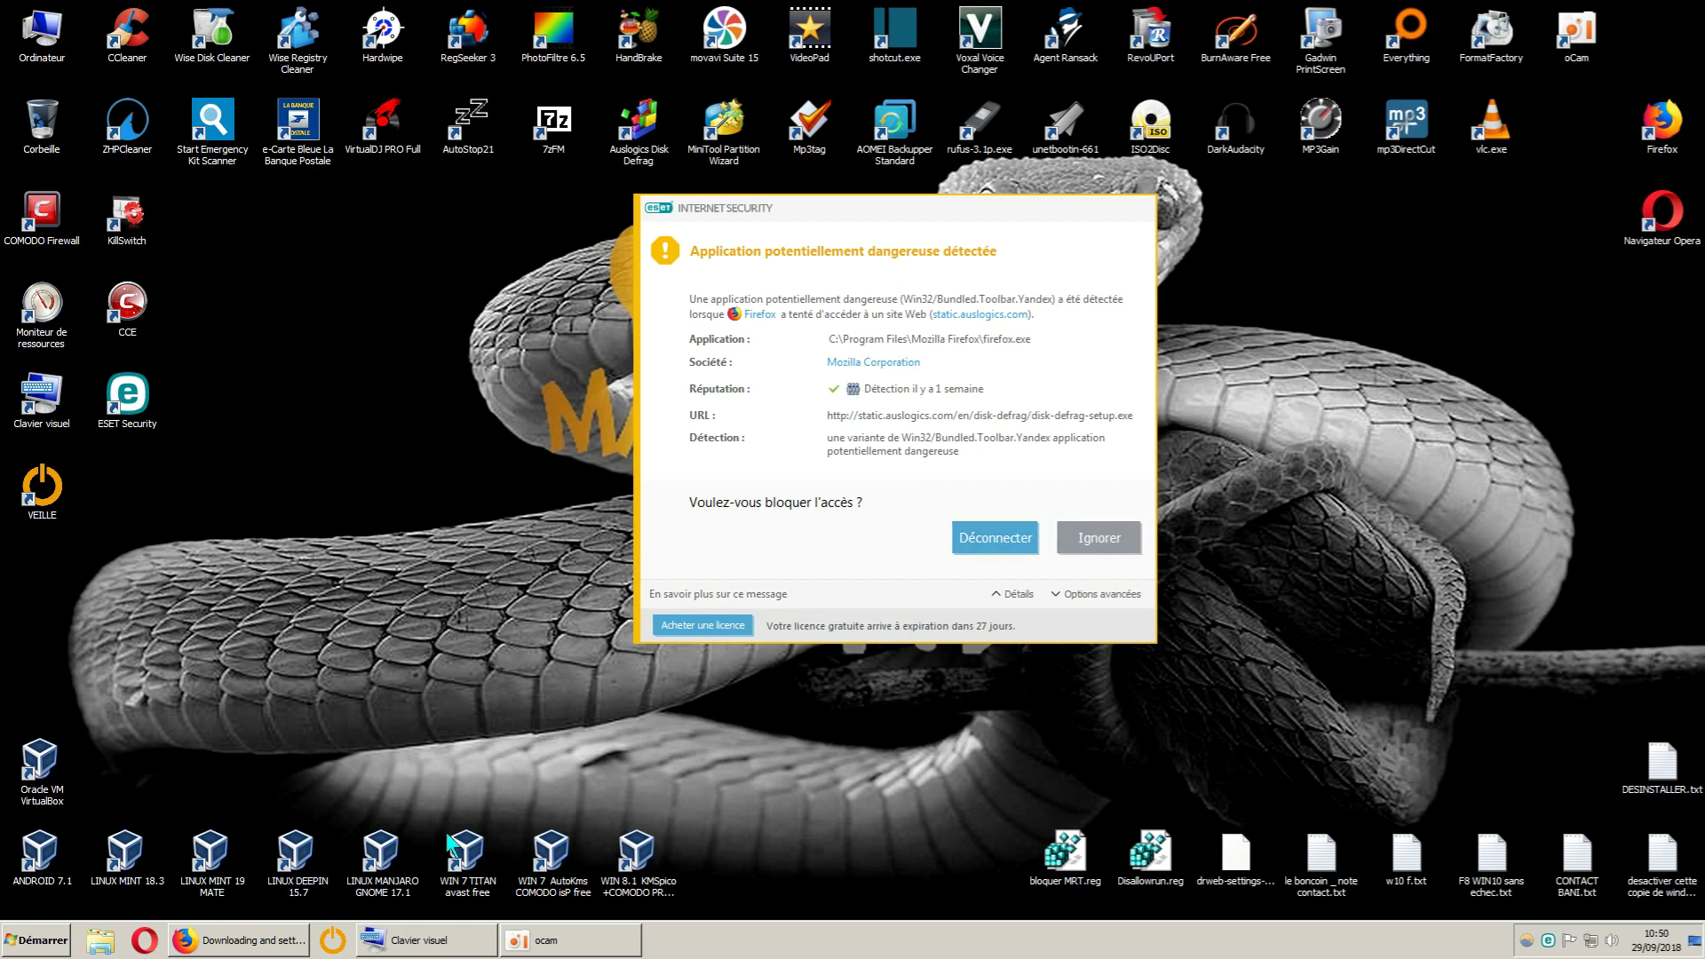
pyautogui.click(1080, 544)
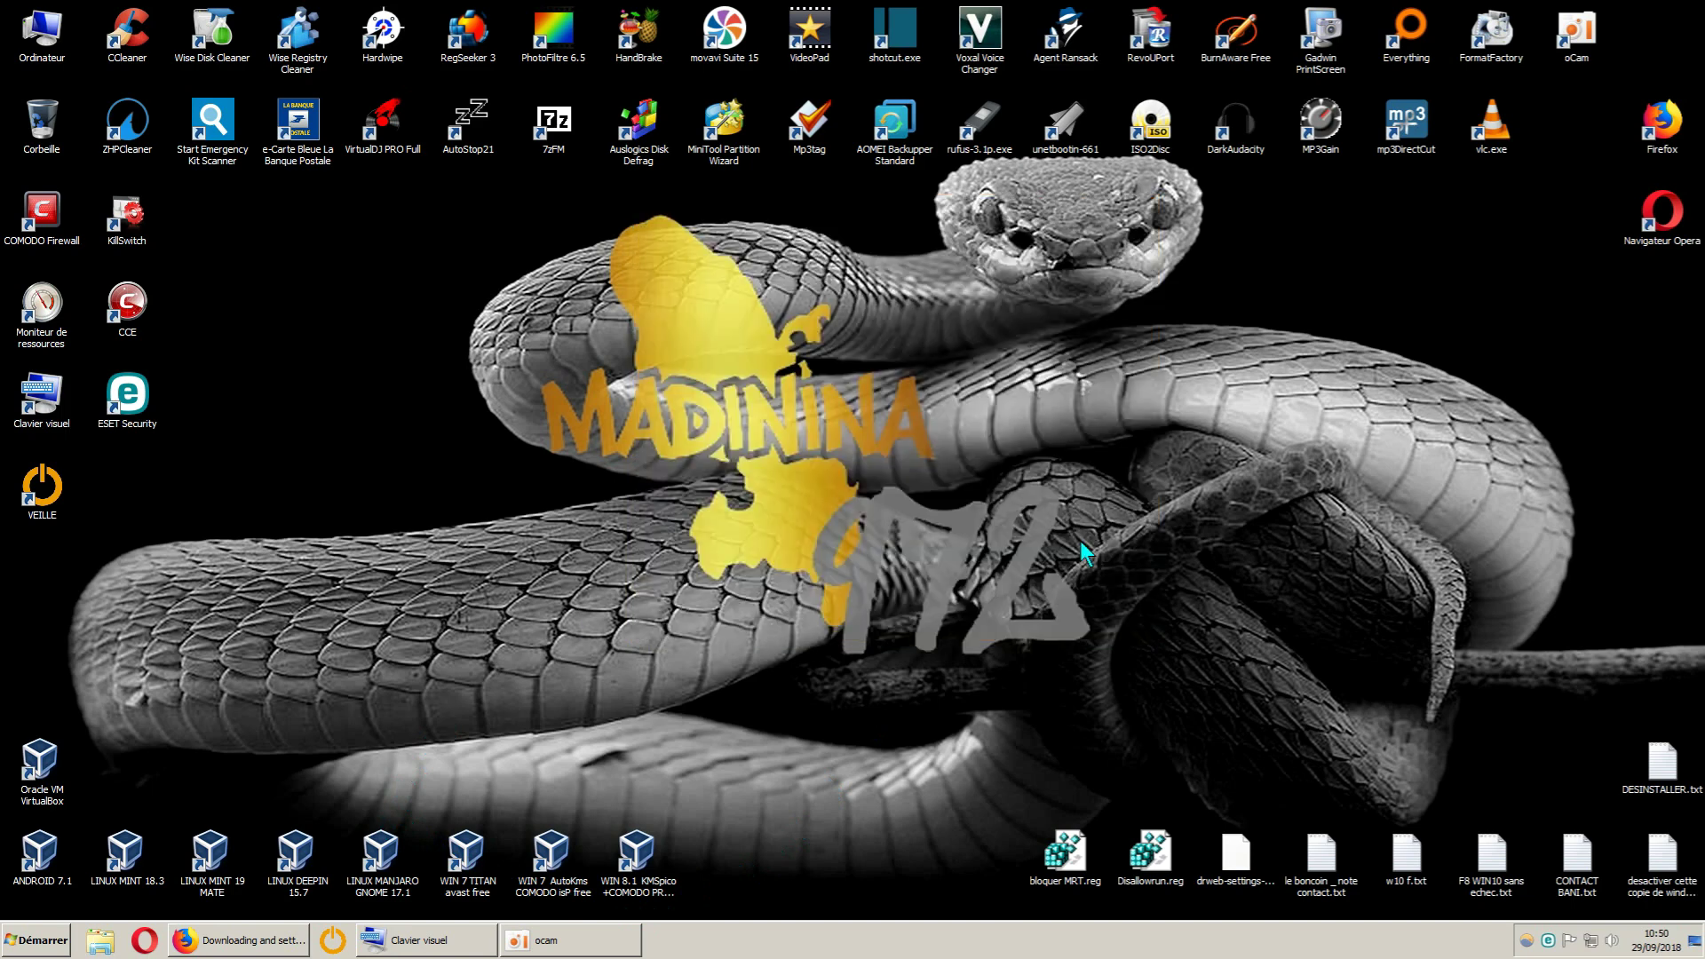
# Restore Firefox, retry the disk-defrag-setup.exe download, and open the folder containing the file
pyautogui.click(293, 939)
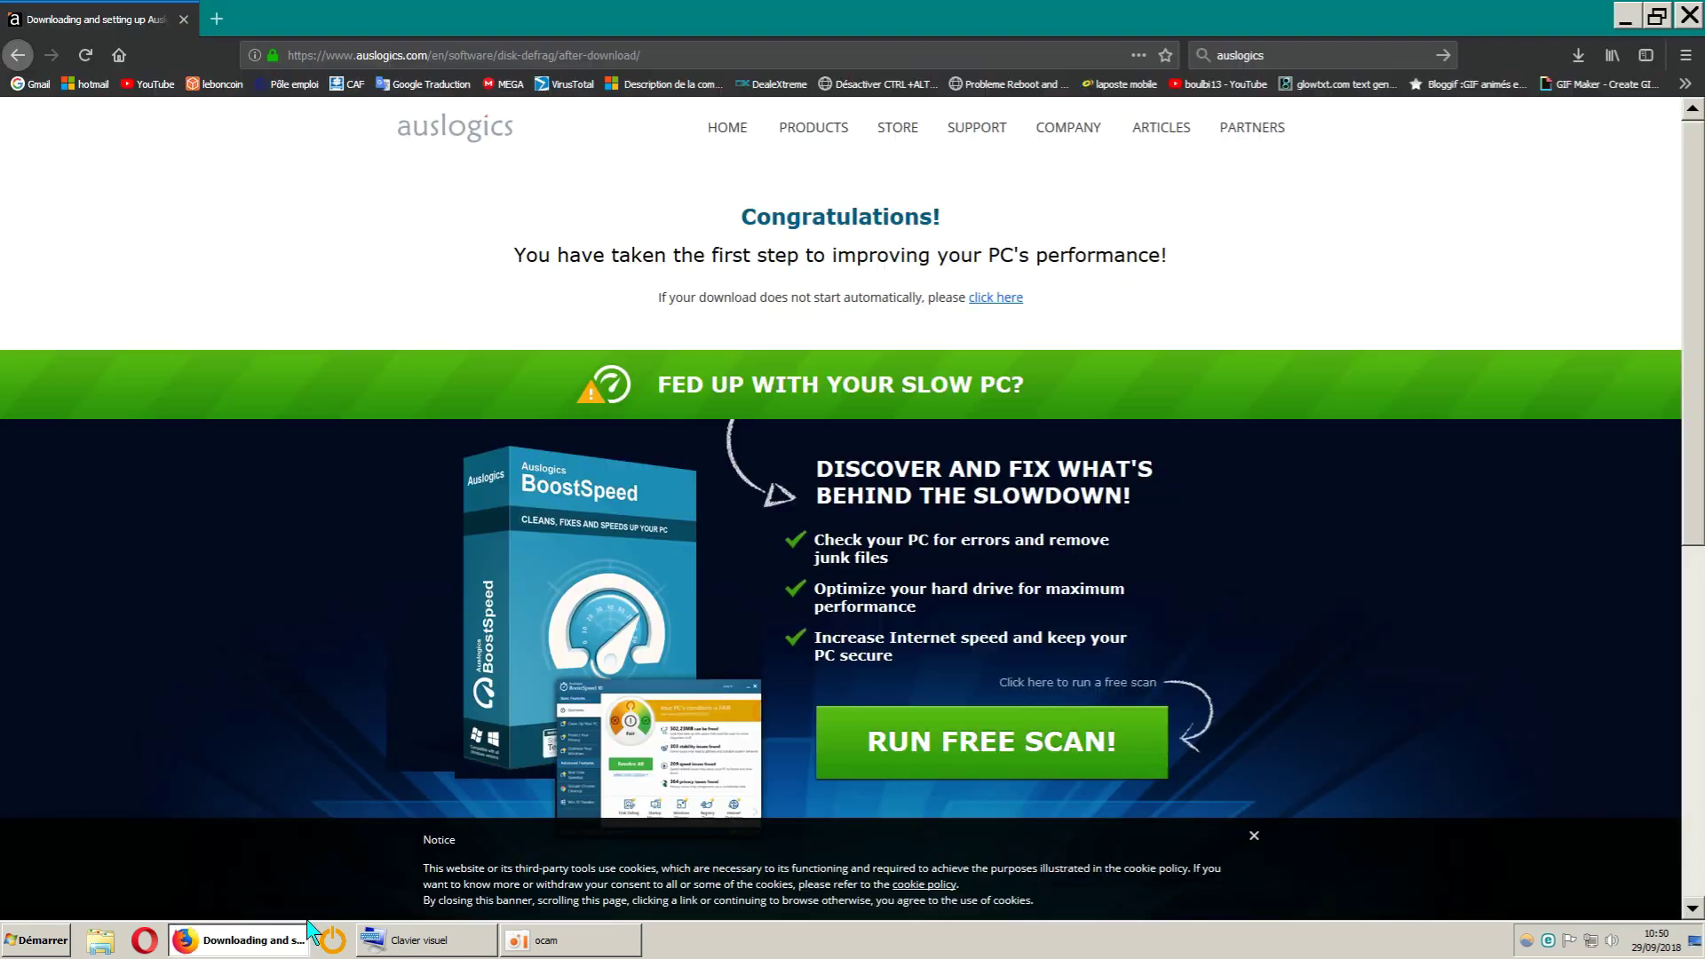
pyautogui.click(1576, 57)
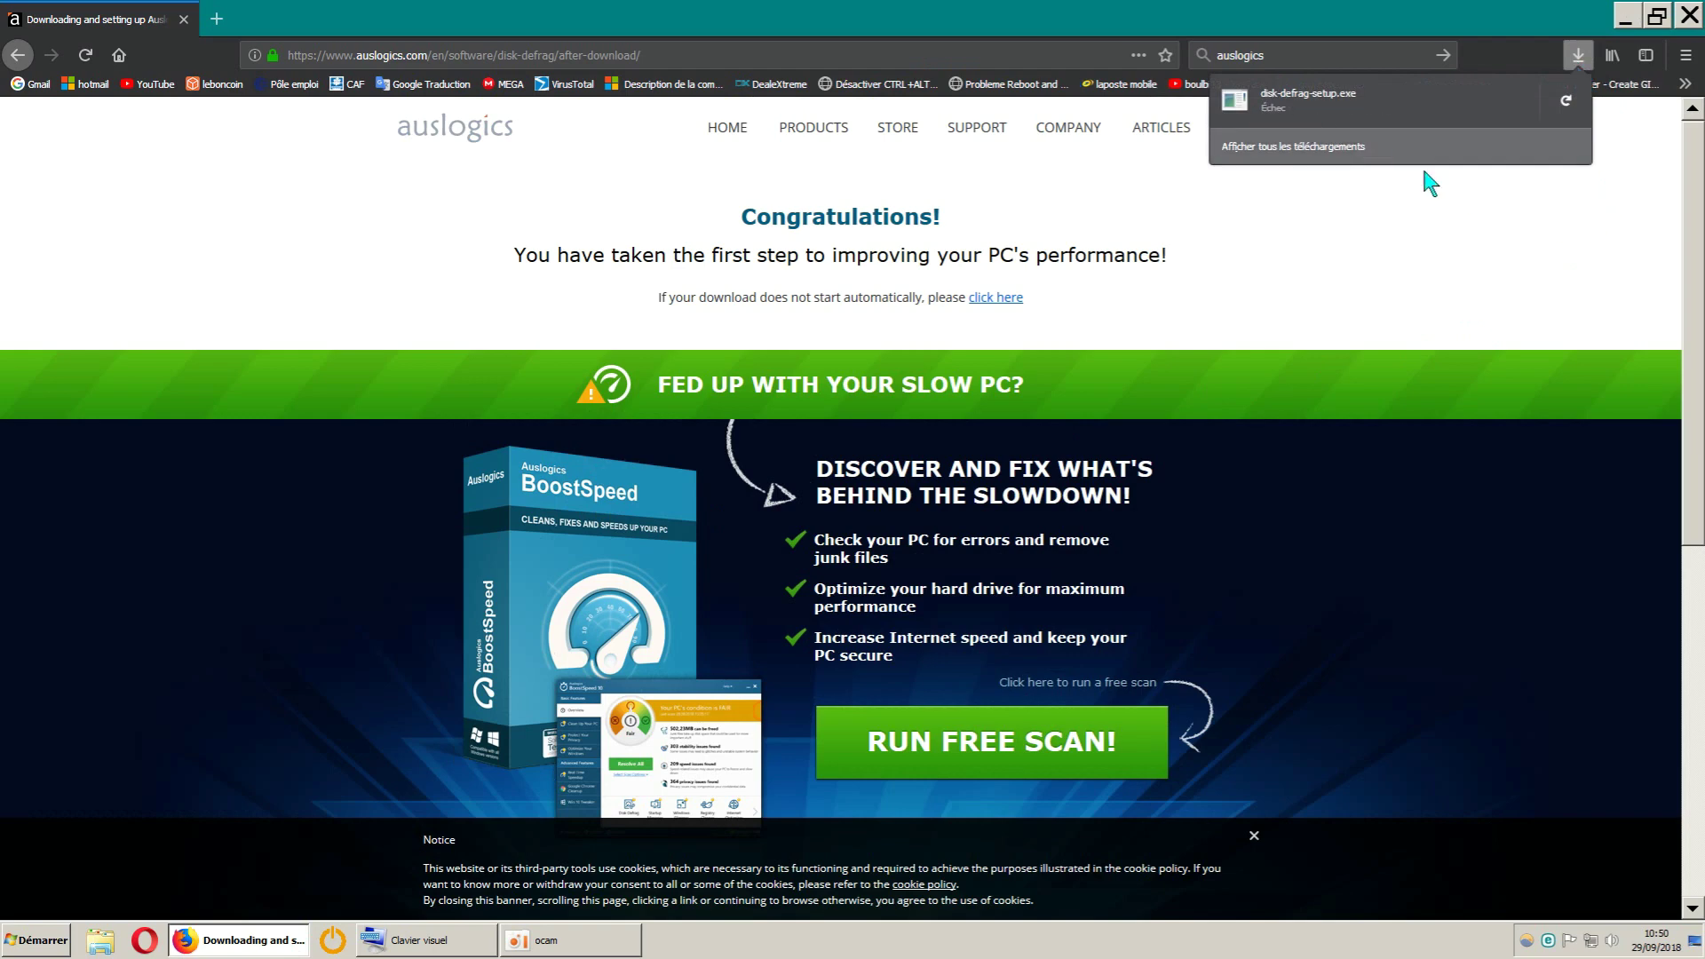
pyautogui.click(1566, 103)
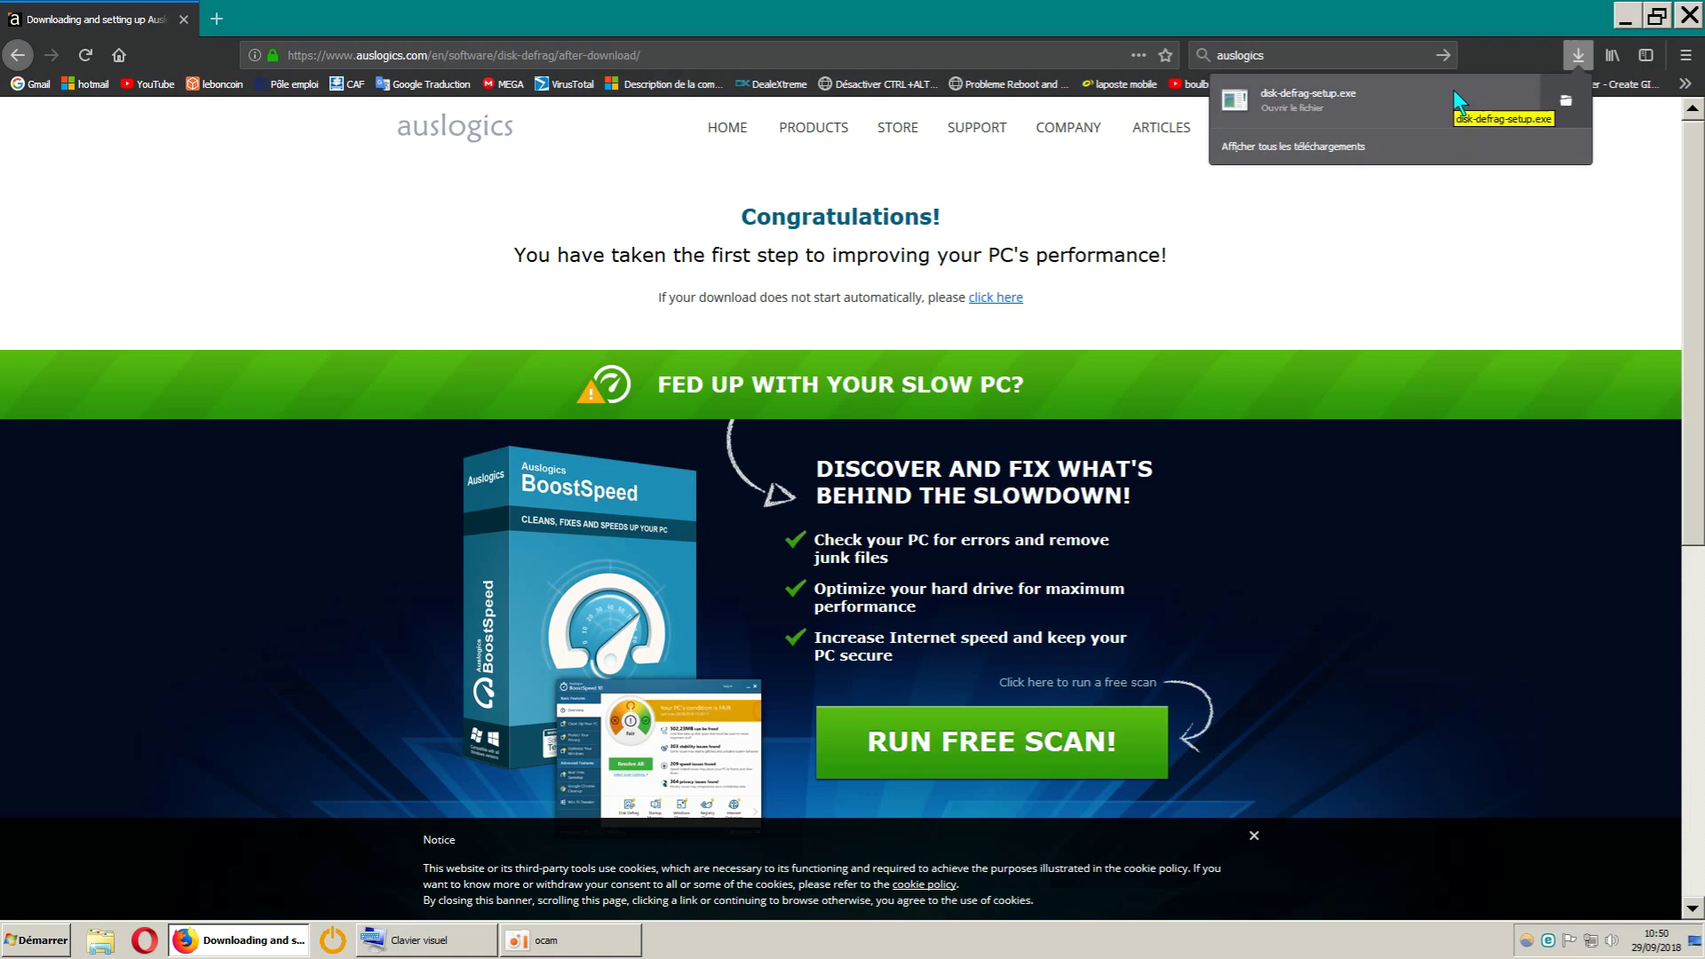
pyautogui.click(1563, 104)
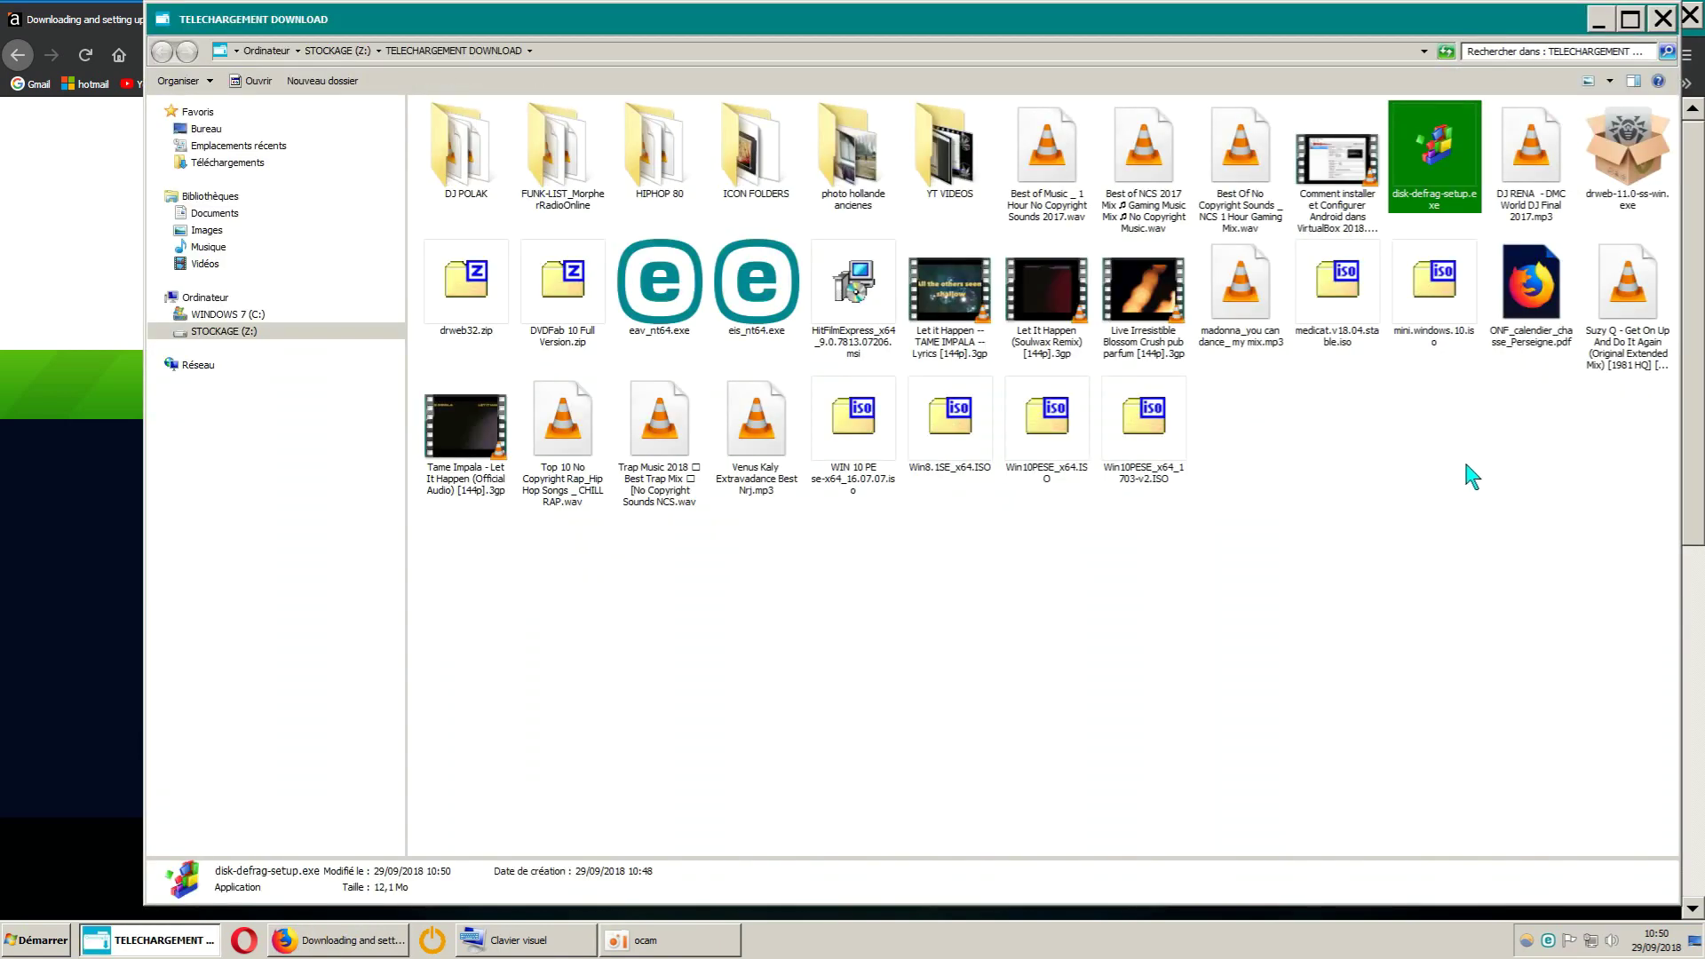
# Scan disk-defrag-setup.exe with ESET Internet Security, then dismiss the scan report and close the download folder
pyautogui.rightClick(1435, 178)
pyautogui.click(1392, 325)
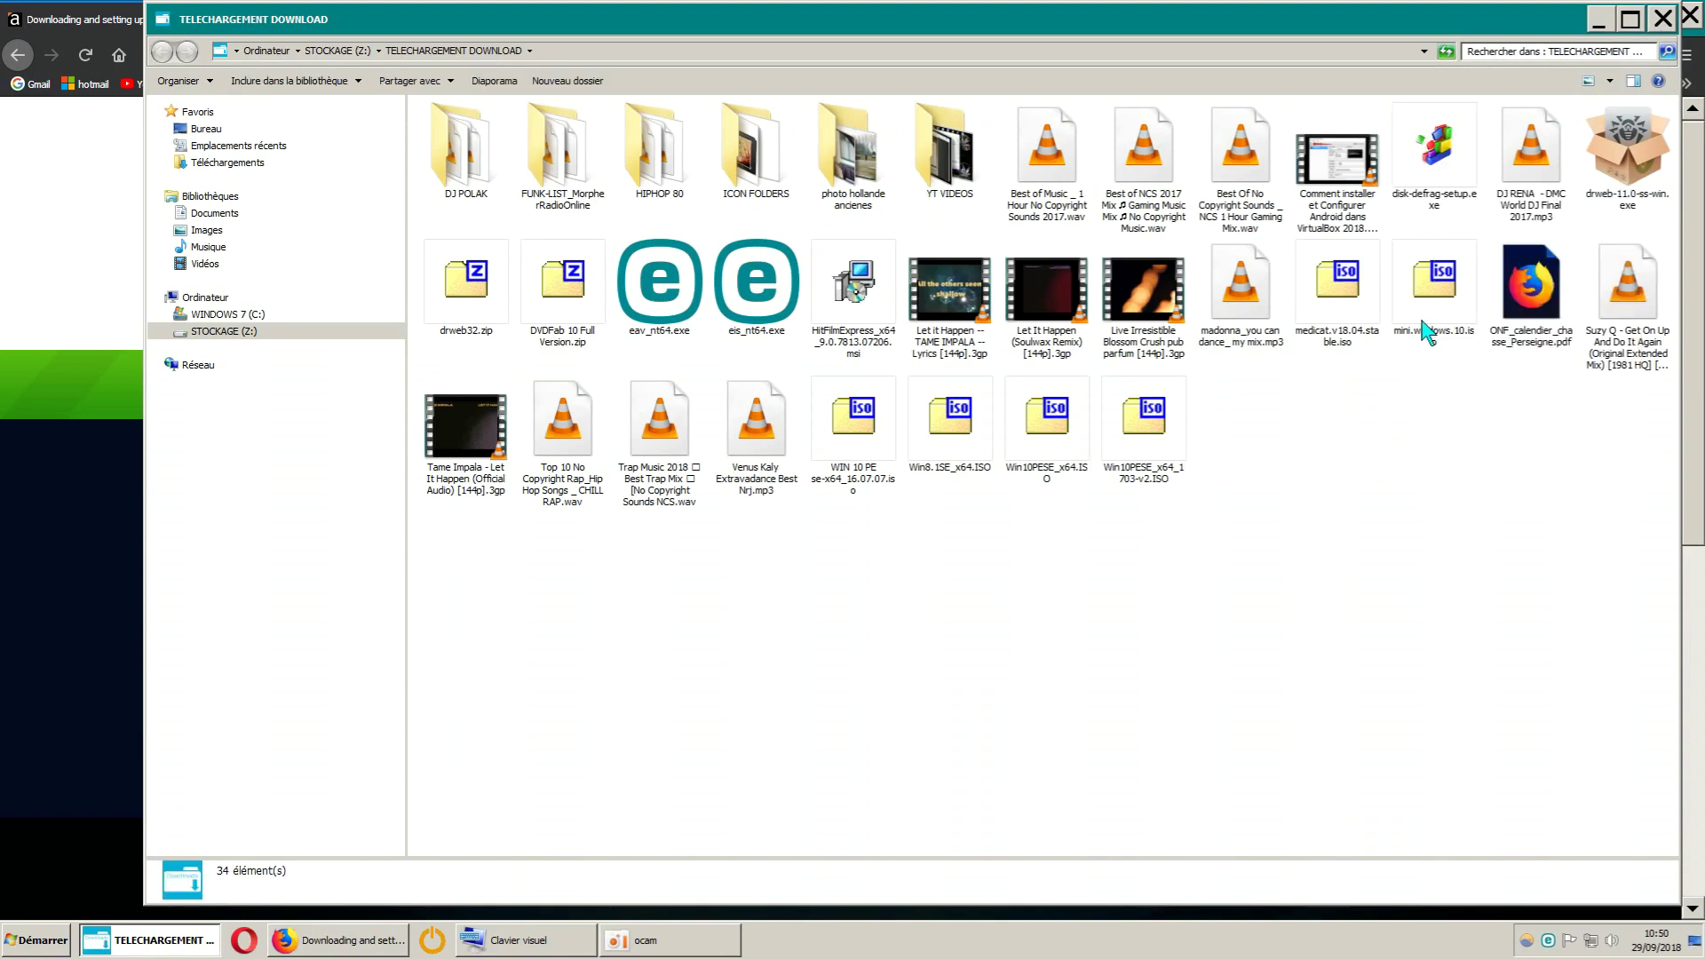
pyautogui.rightClick(1433, 182)
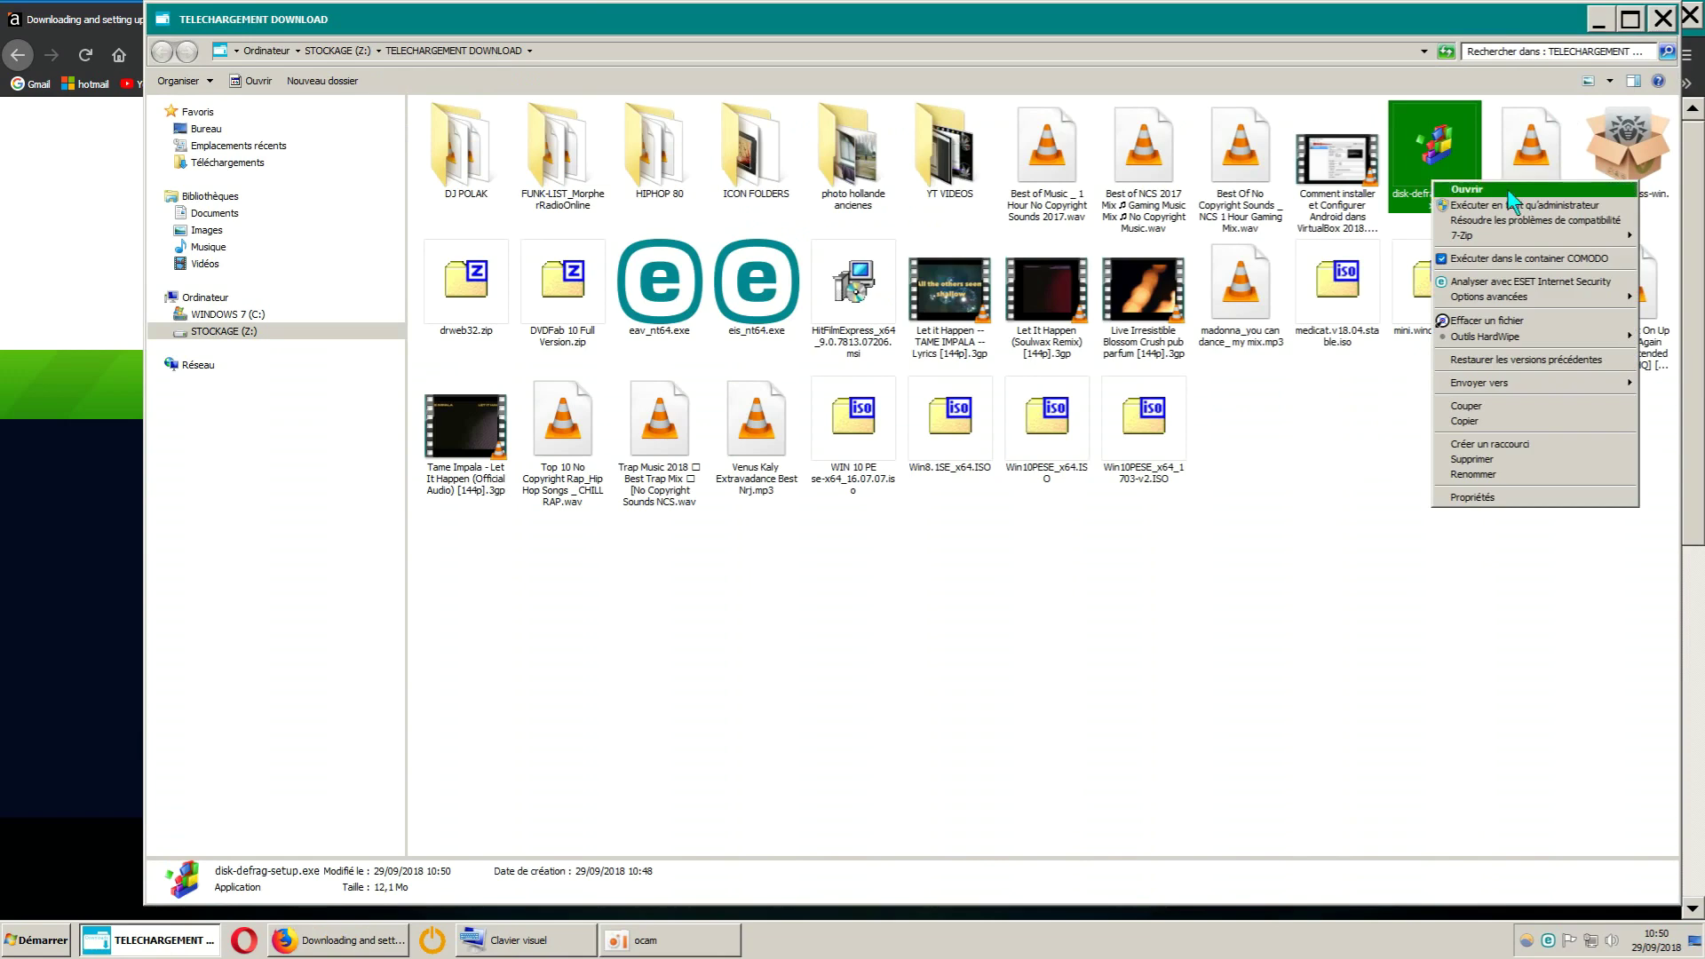
pyautogui.click(1474, 281)
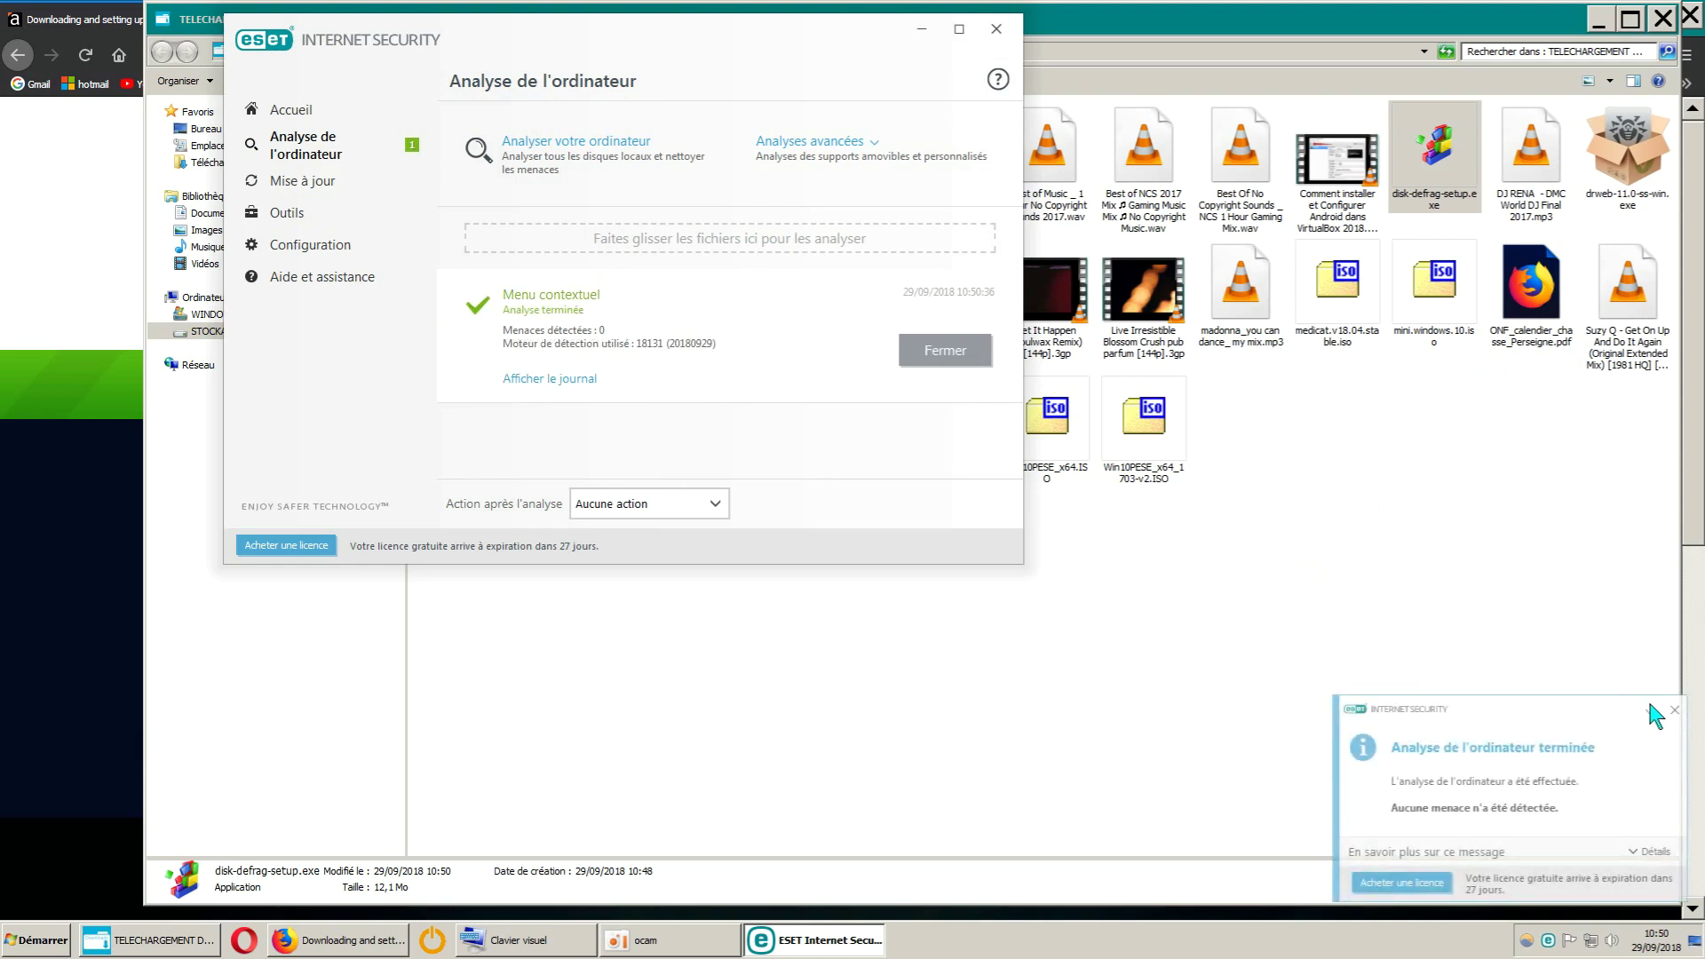
pyautogui.click(1674, 709)
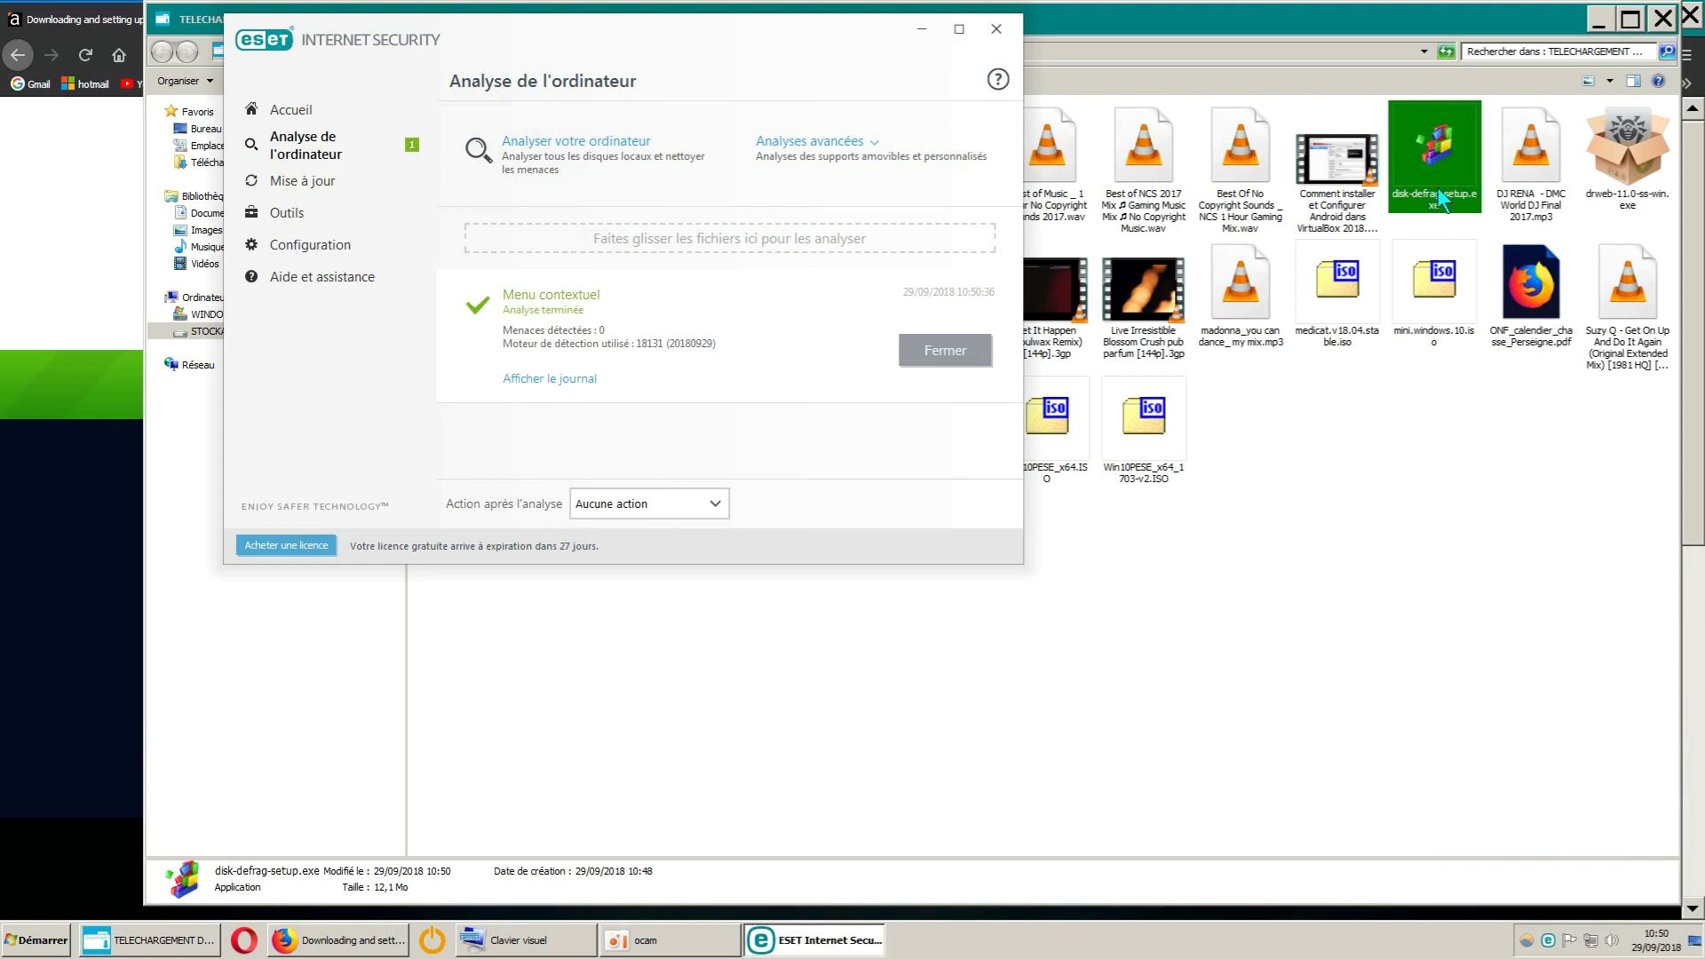
pyautogui.click(946, 356)
pyautogui.click(998, 35)
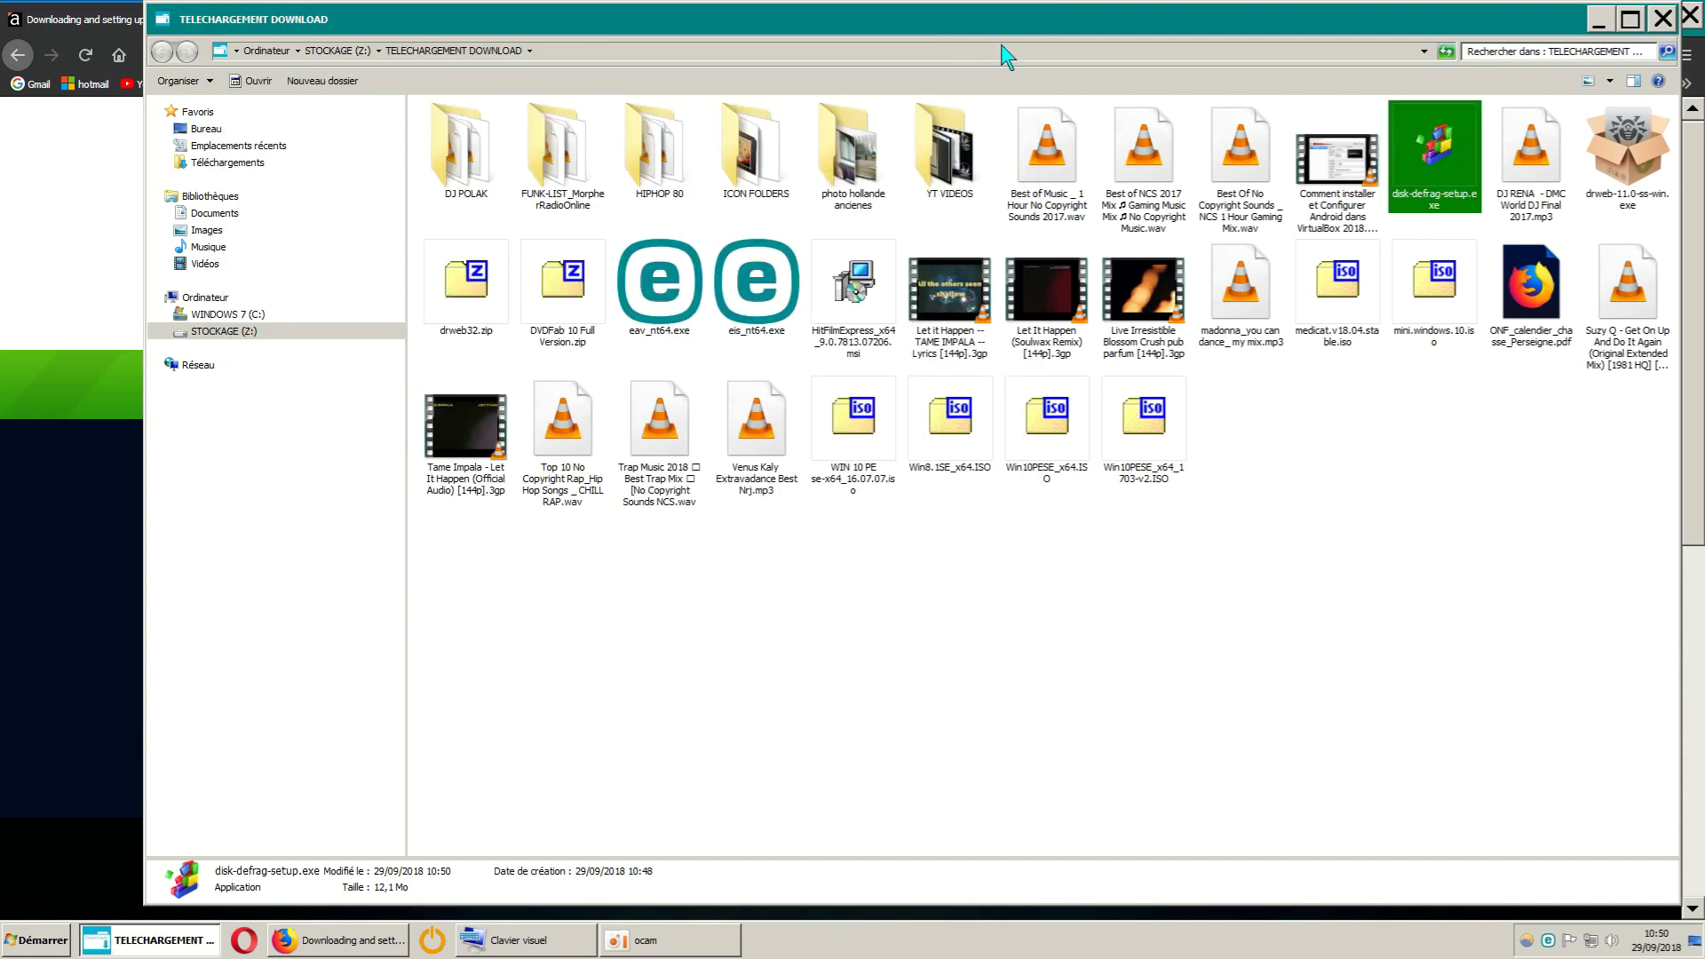
pyautogui.click(1662, 18)
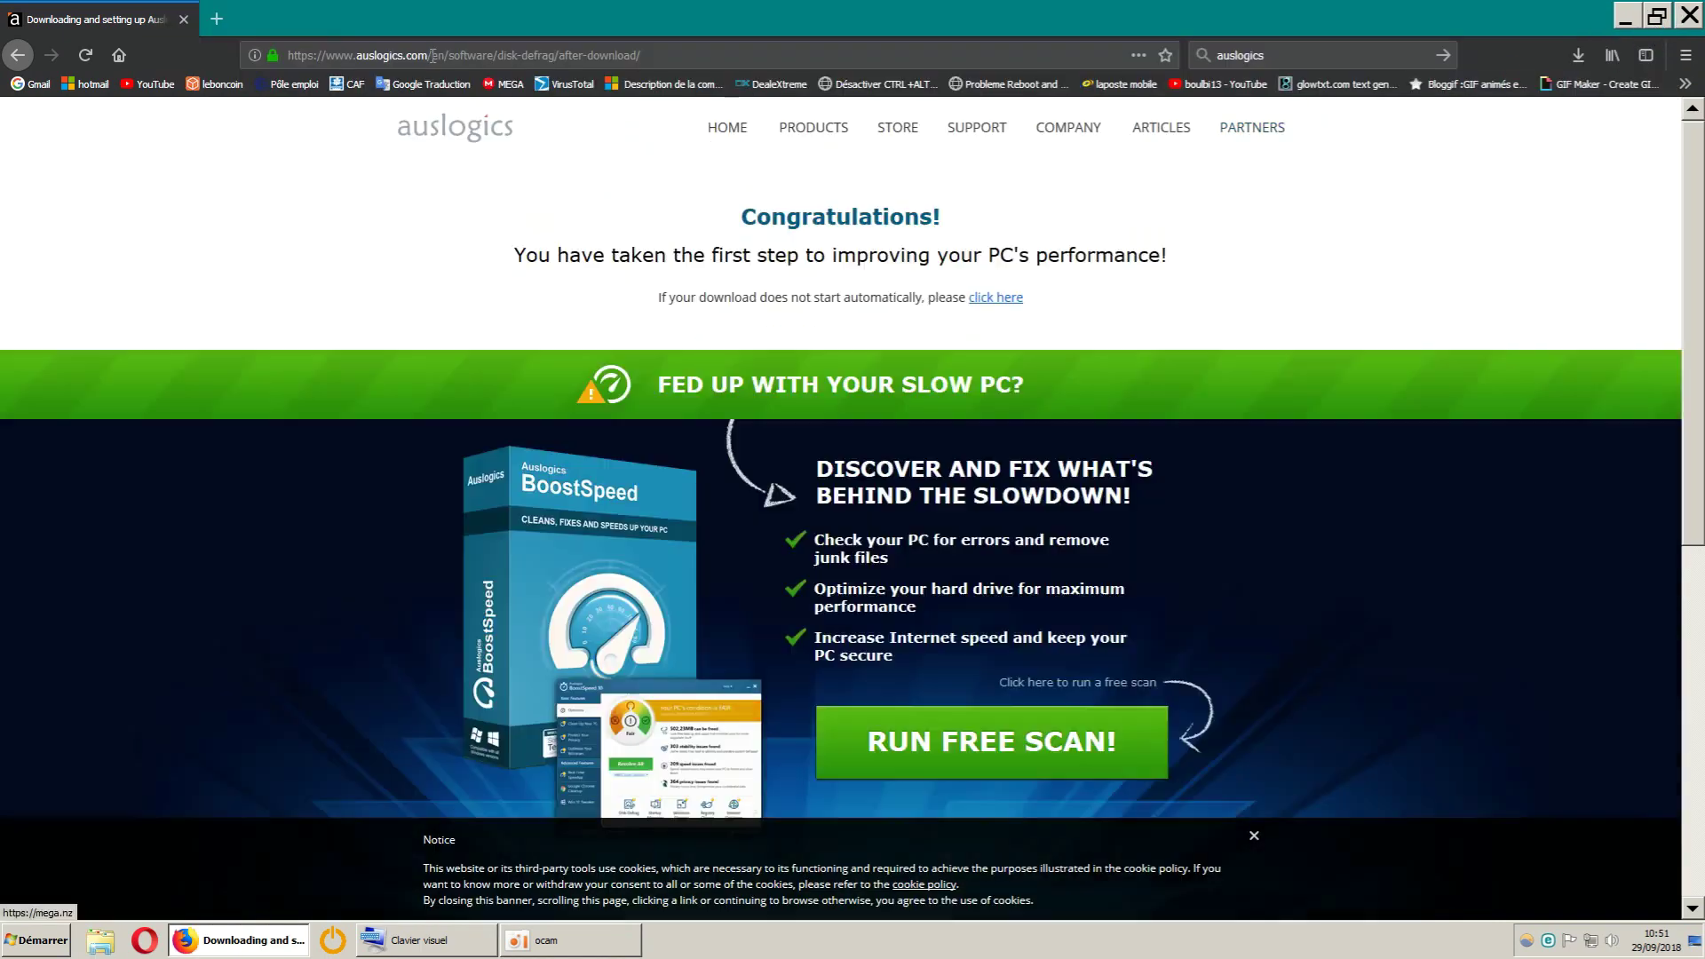
# Submit disk-defrag-setup.exe from TELECHARGEMENT DOWNLOAD on STOCKAGE (Z:) to VirusTotal in a new tab and view its last analysis
pyautogui.click(217, 20)
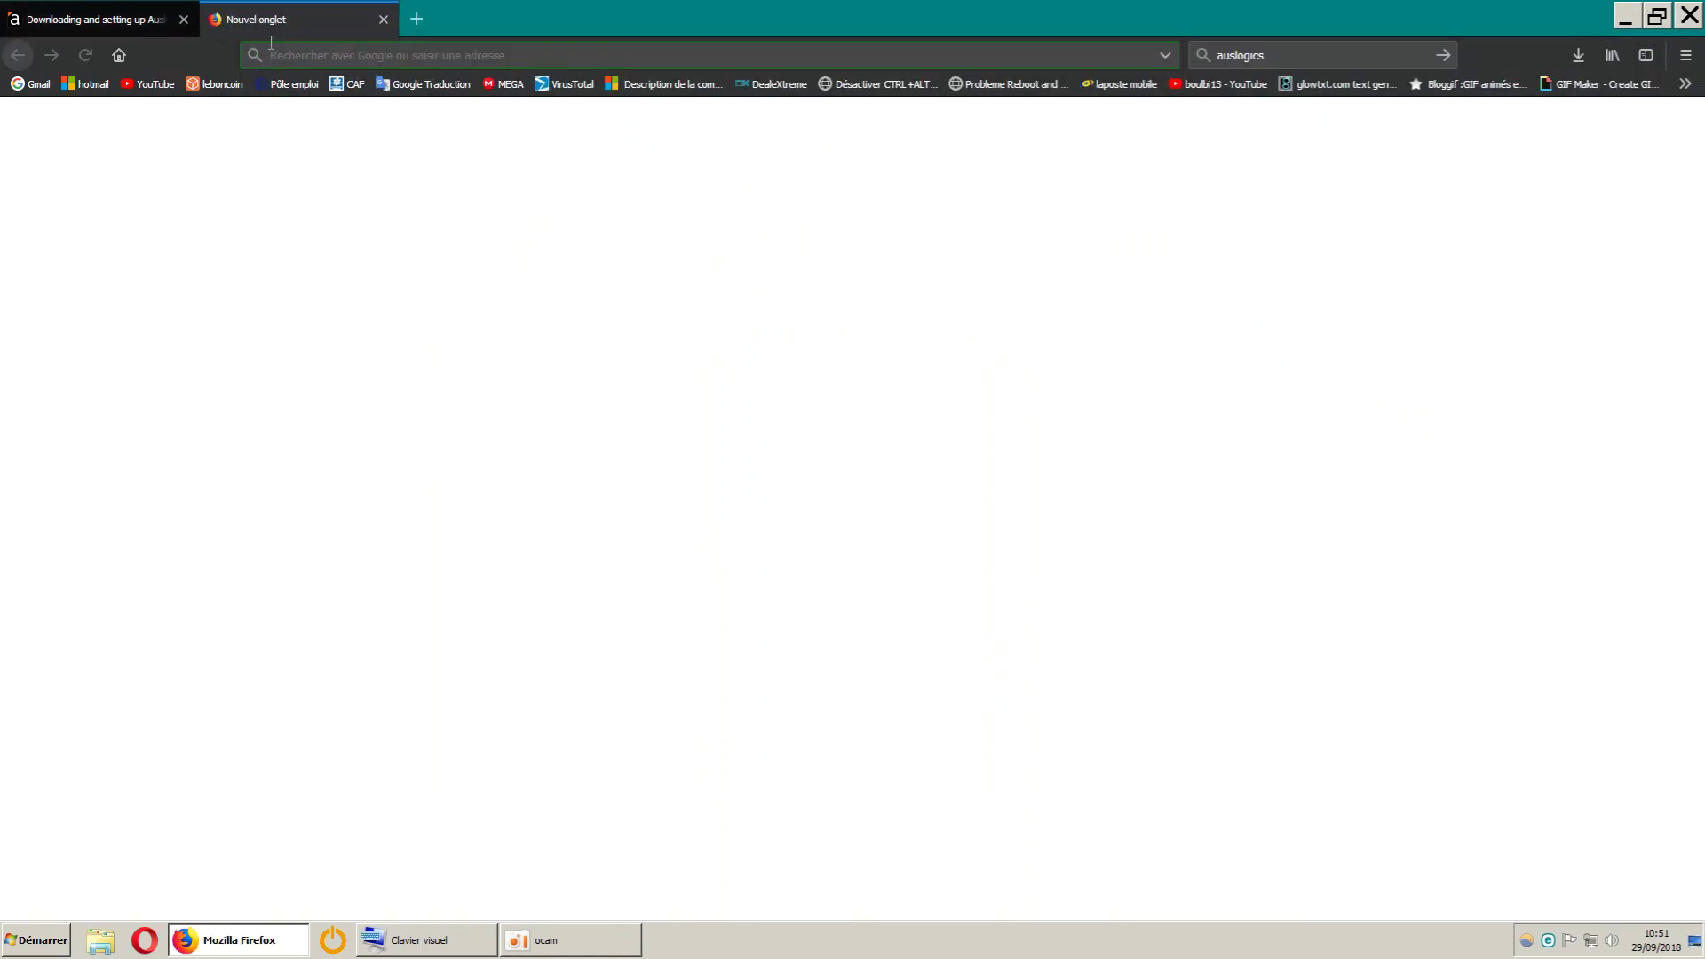
pyautogui.click(563, 84)
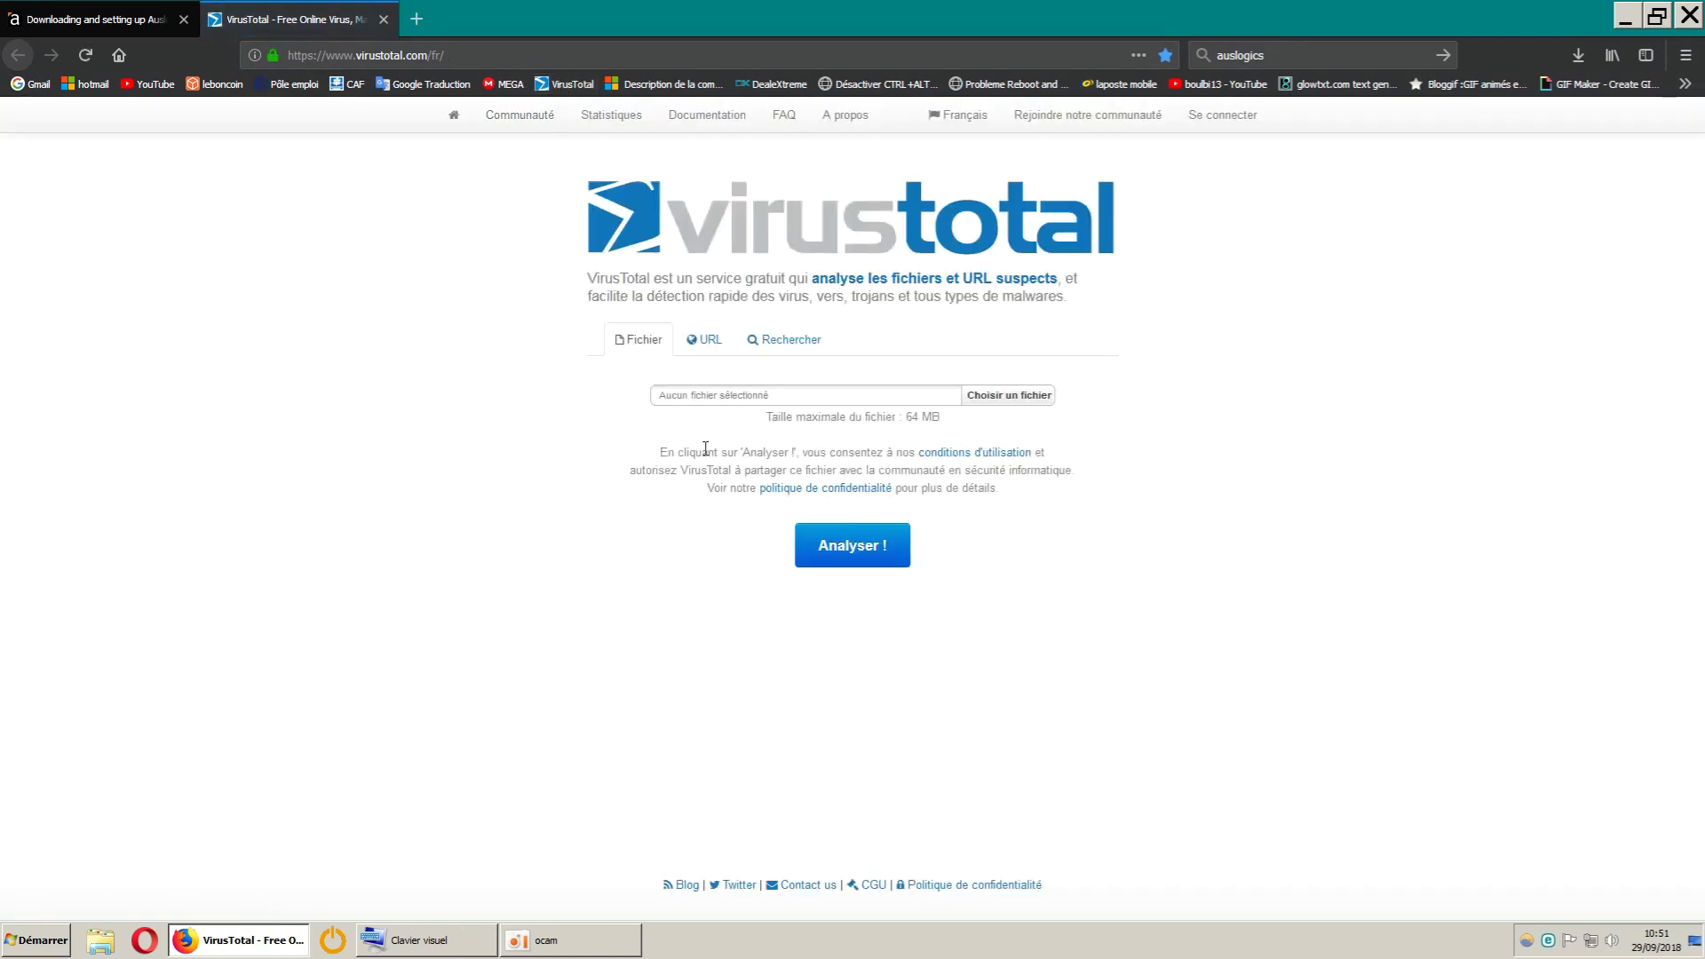
pyautogui.click(1010, 396)
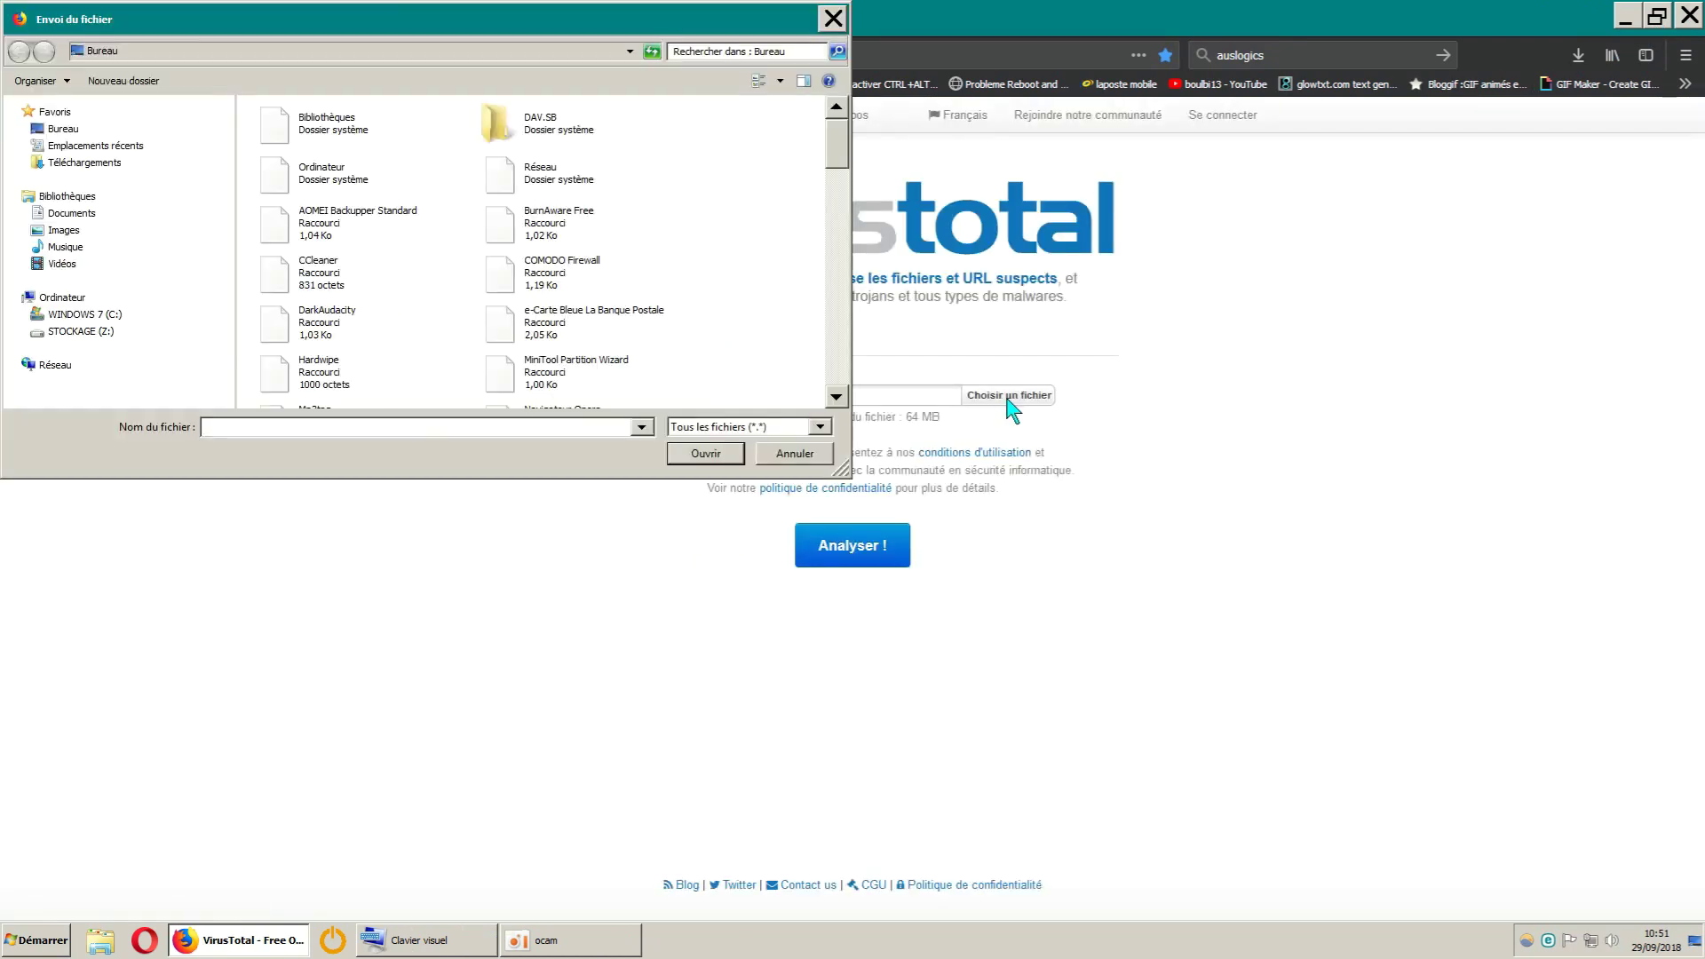
pyautogui.click(113, 333)
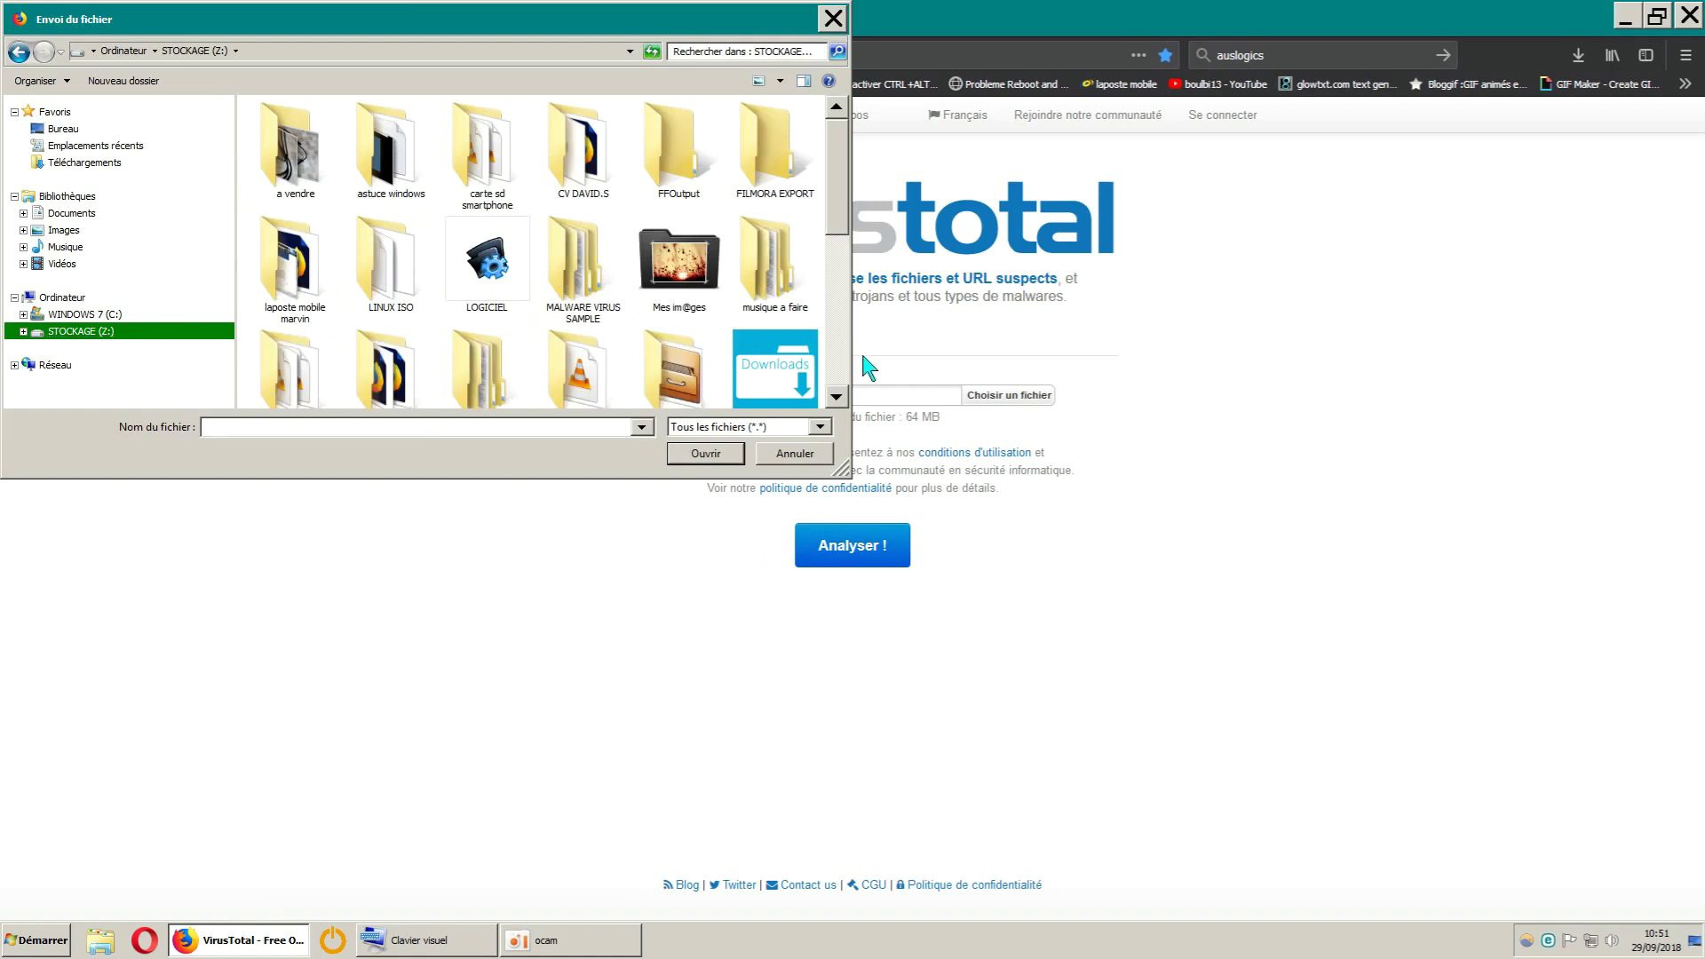
pyautogui.doubleClick(774, 373)
pyautogui.click(684, 296)
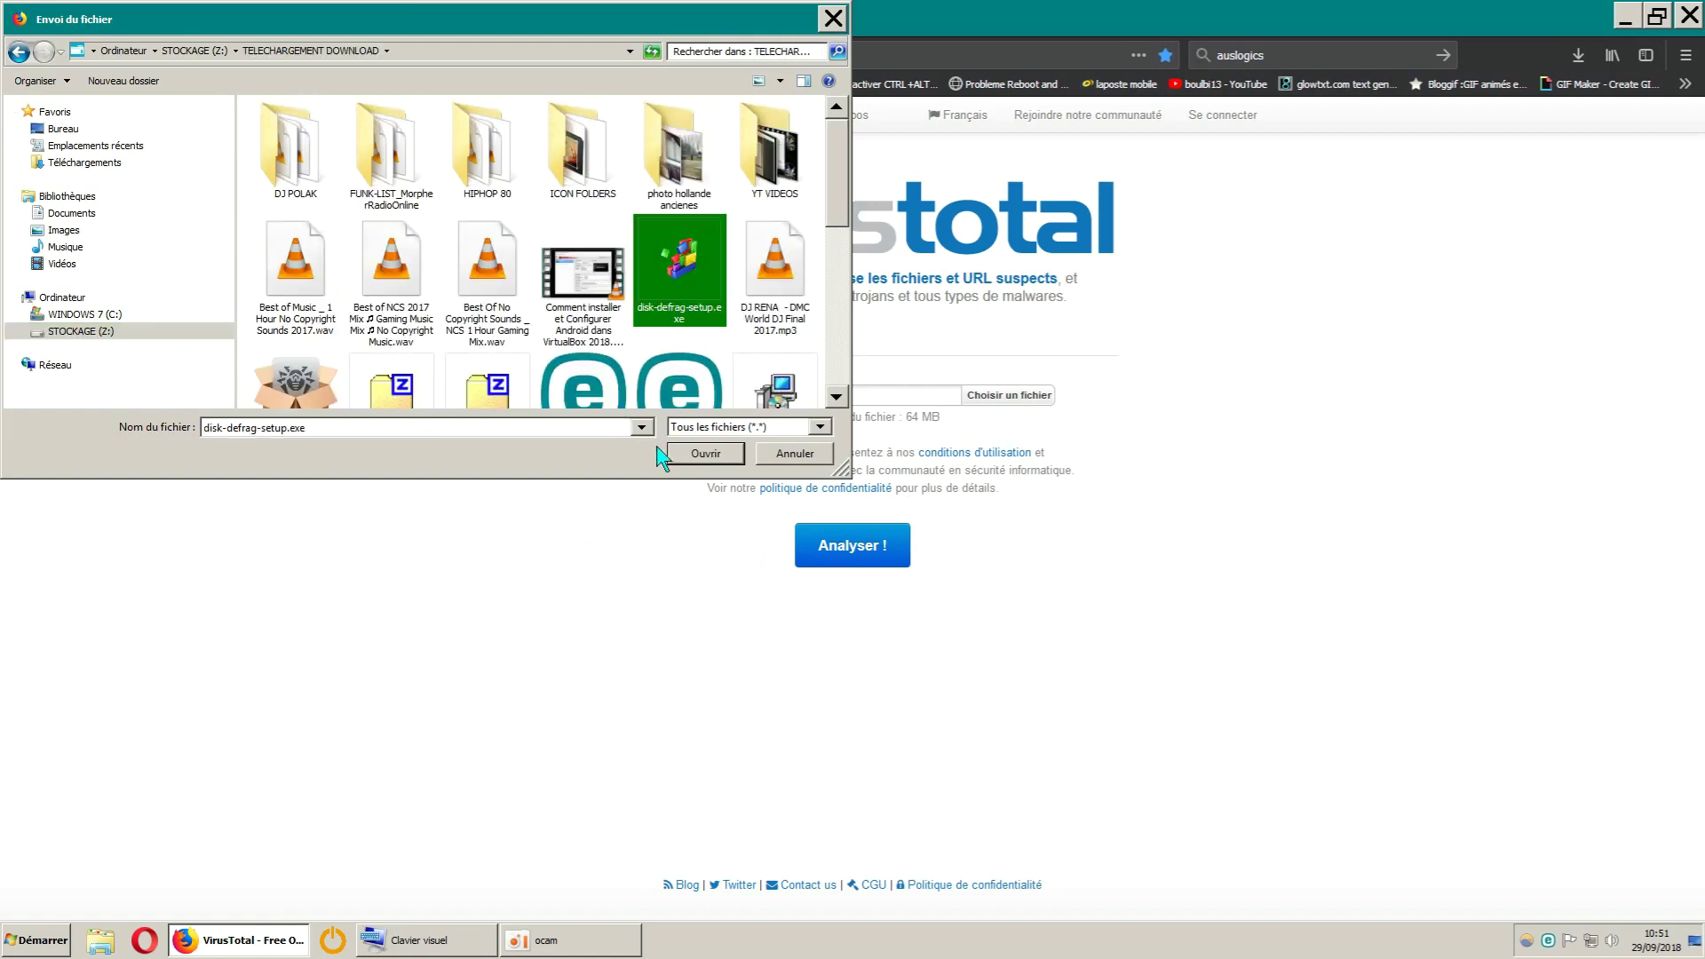
pyautogui.click(728, 455)
pyautogui.click(844, 551)
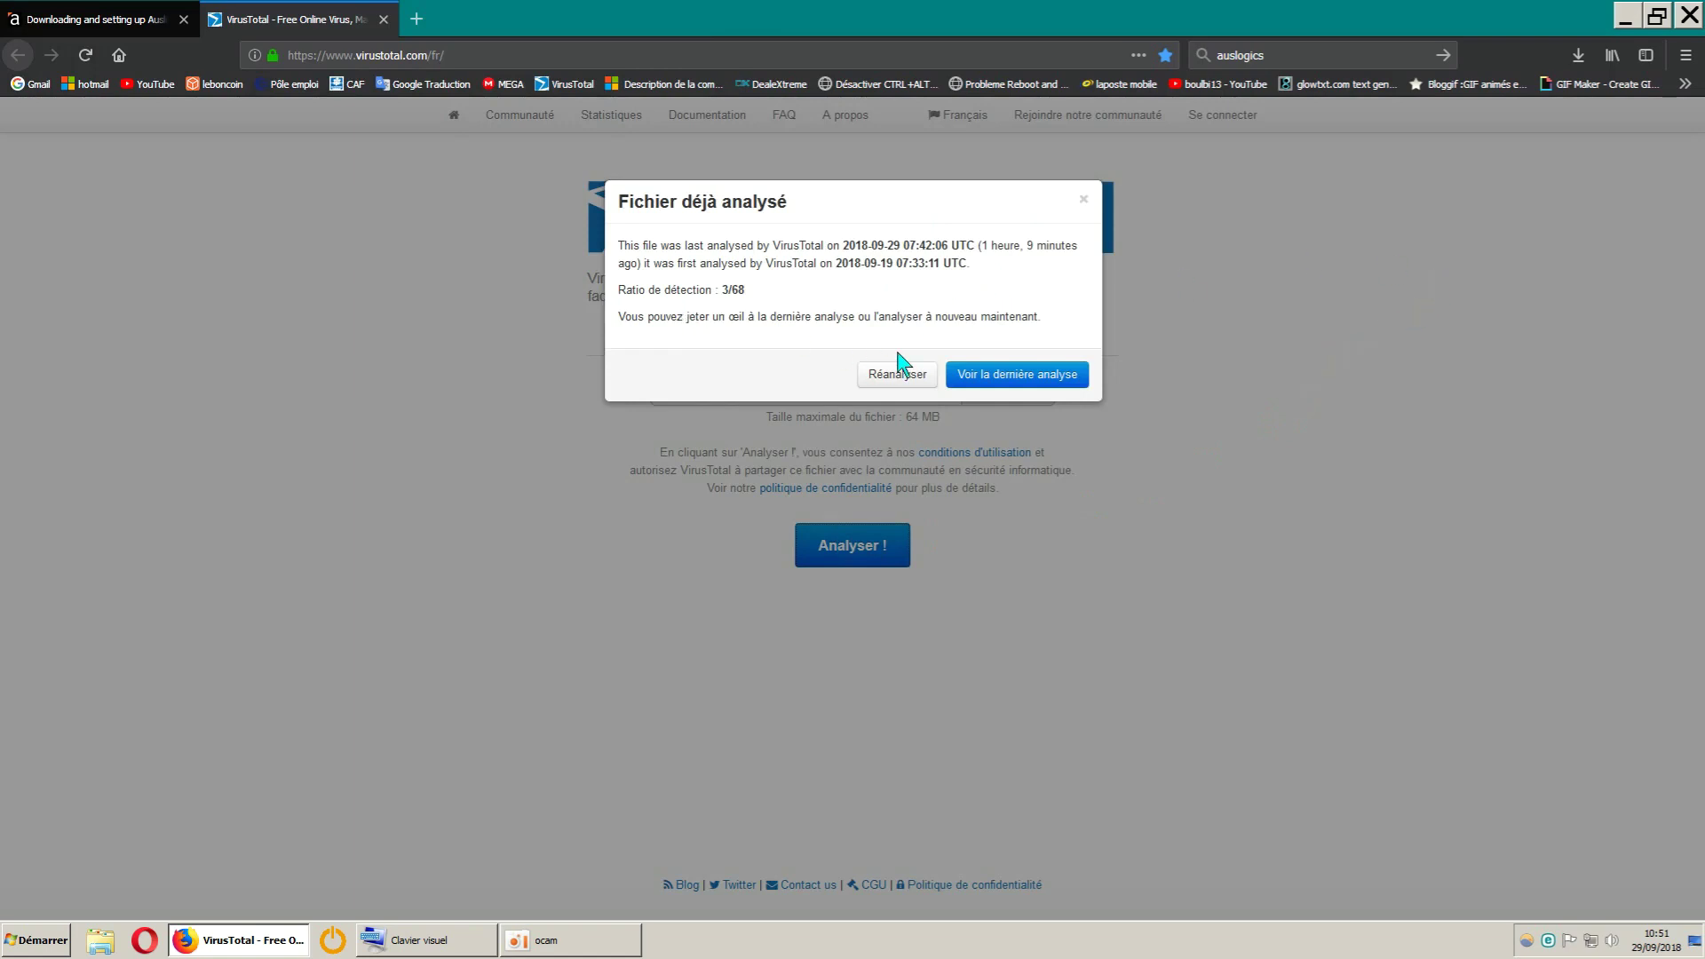
pyautogui.click(1004, 382)
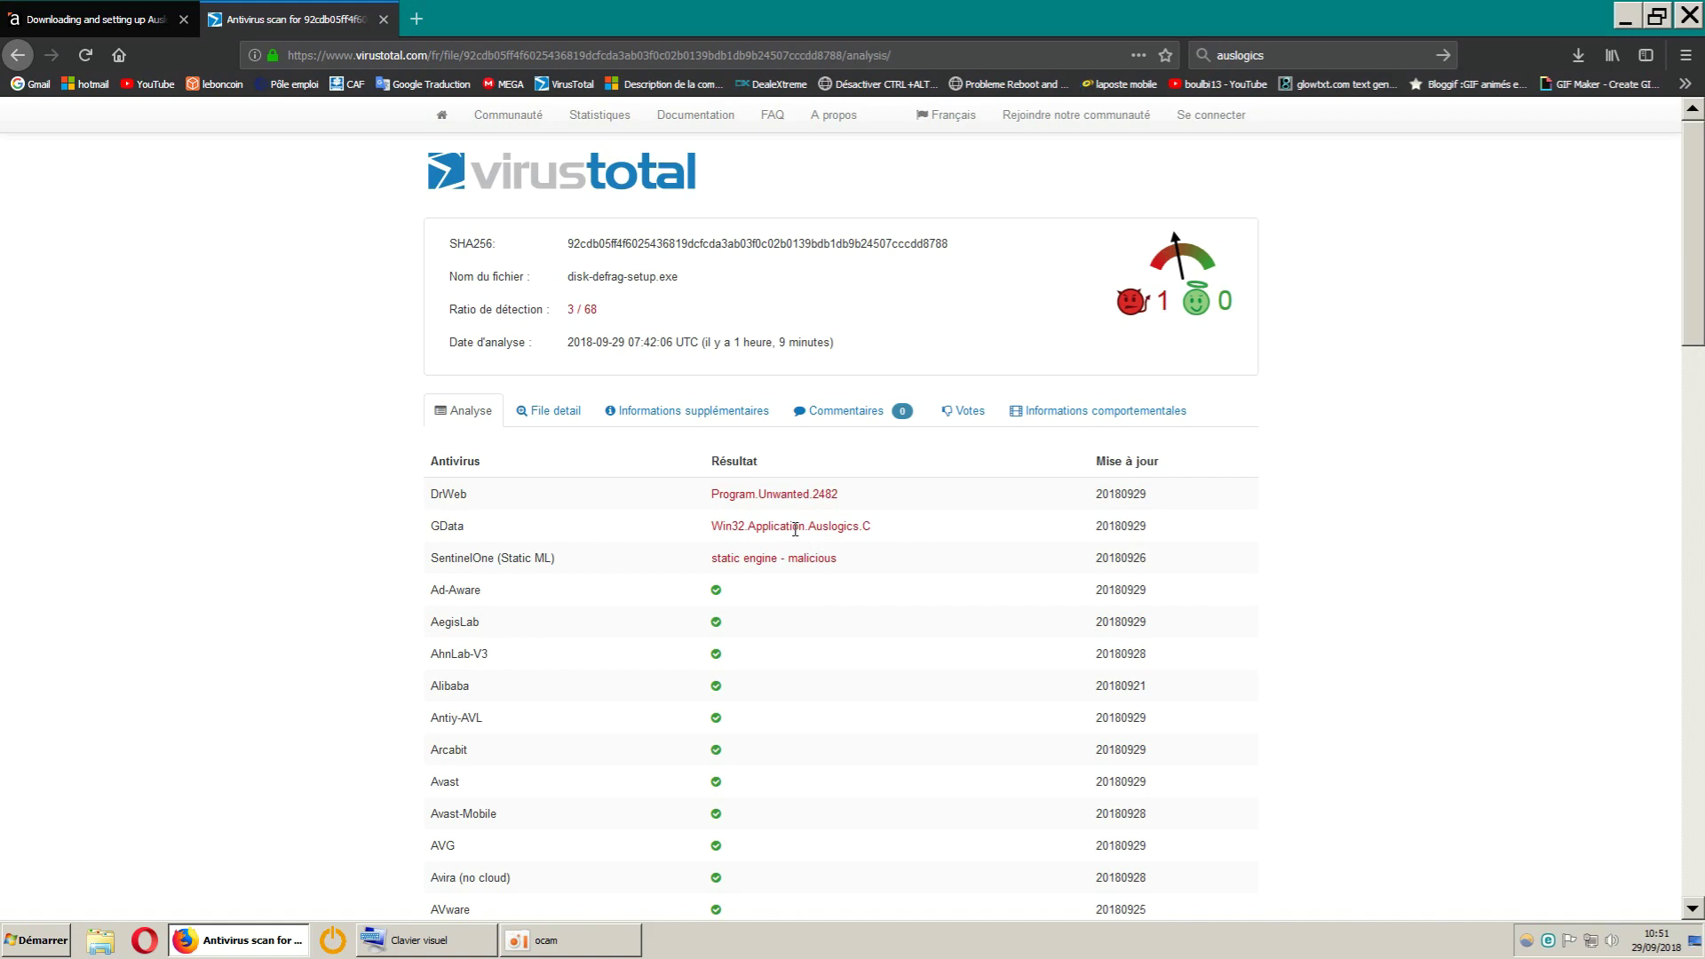
# Close the VirusTotal report tab, return to the Disk Defrag Free product page, and close Firefox
pyautogui.click(1628, 18)
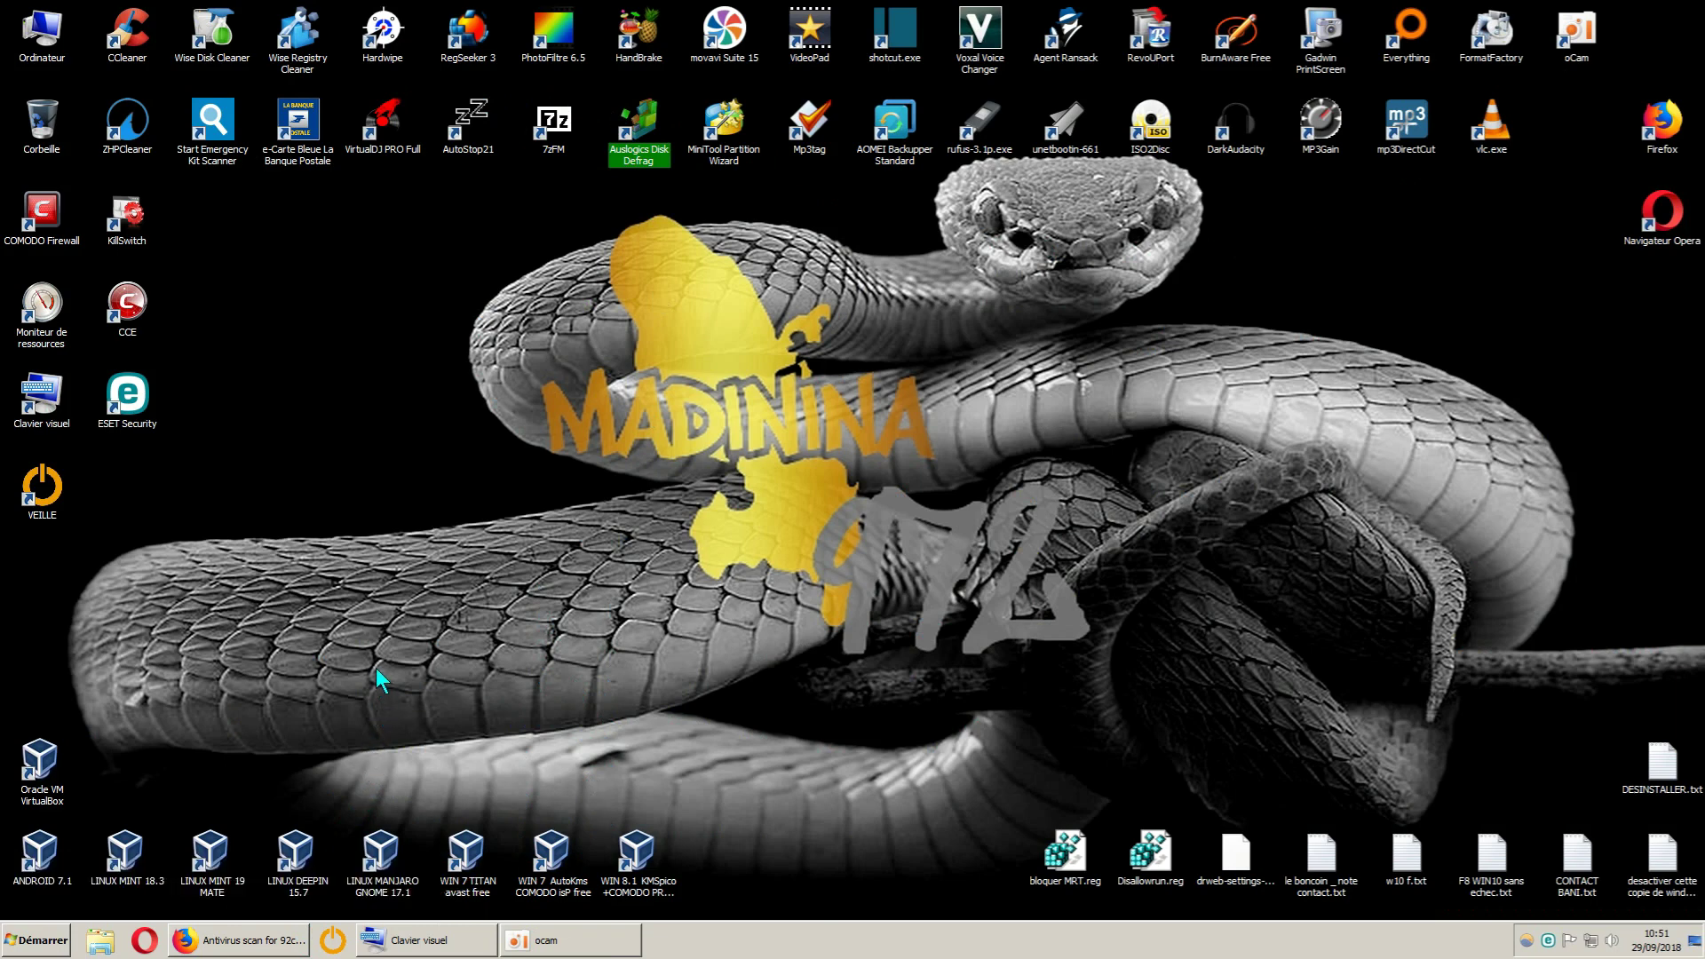
pyautogui.moveTo(269, 955)
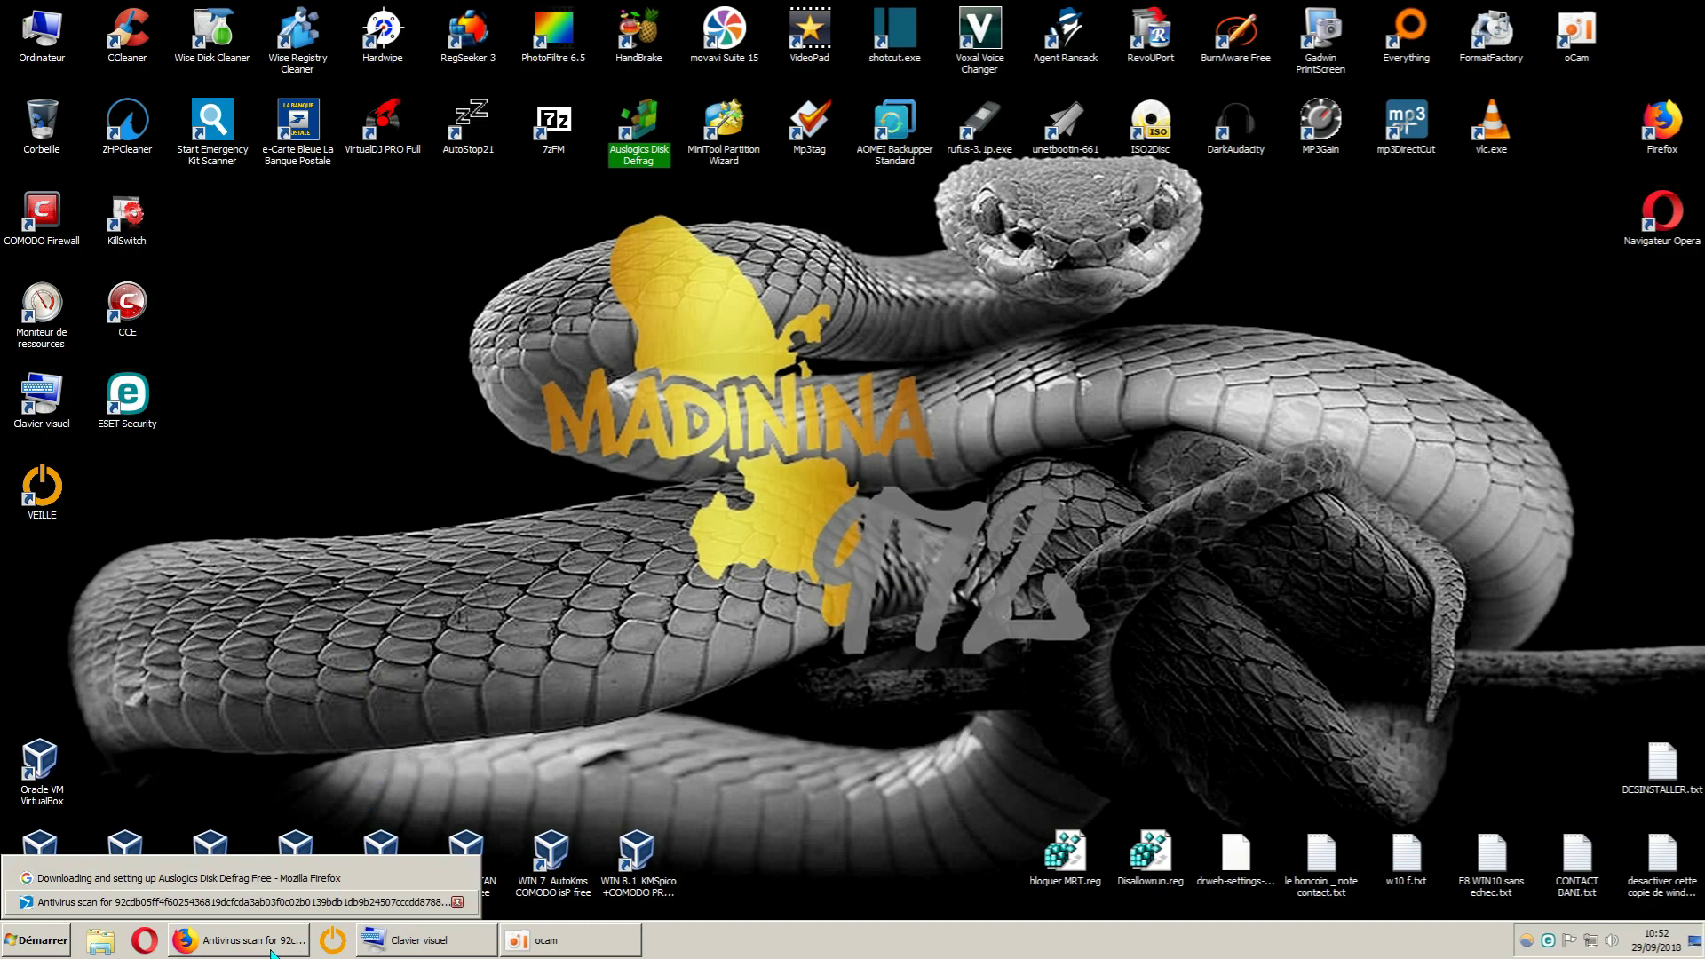
pyautogui.click(273, 955)
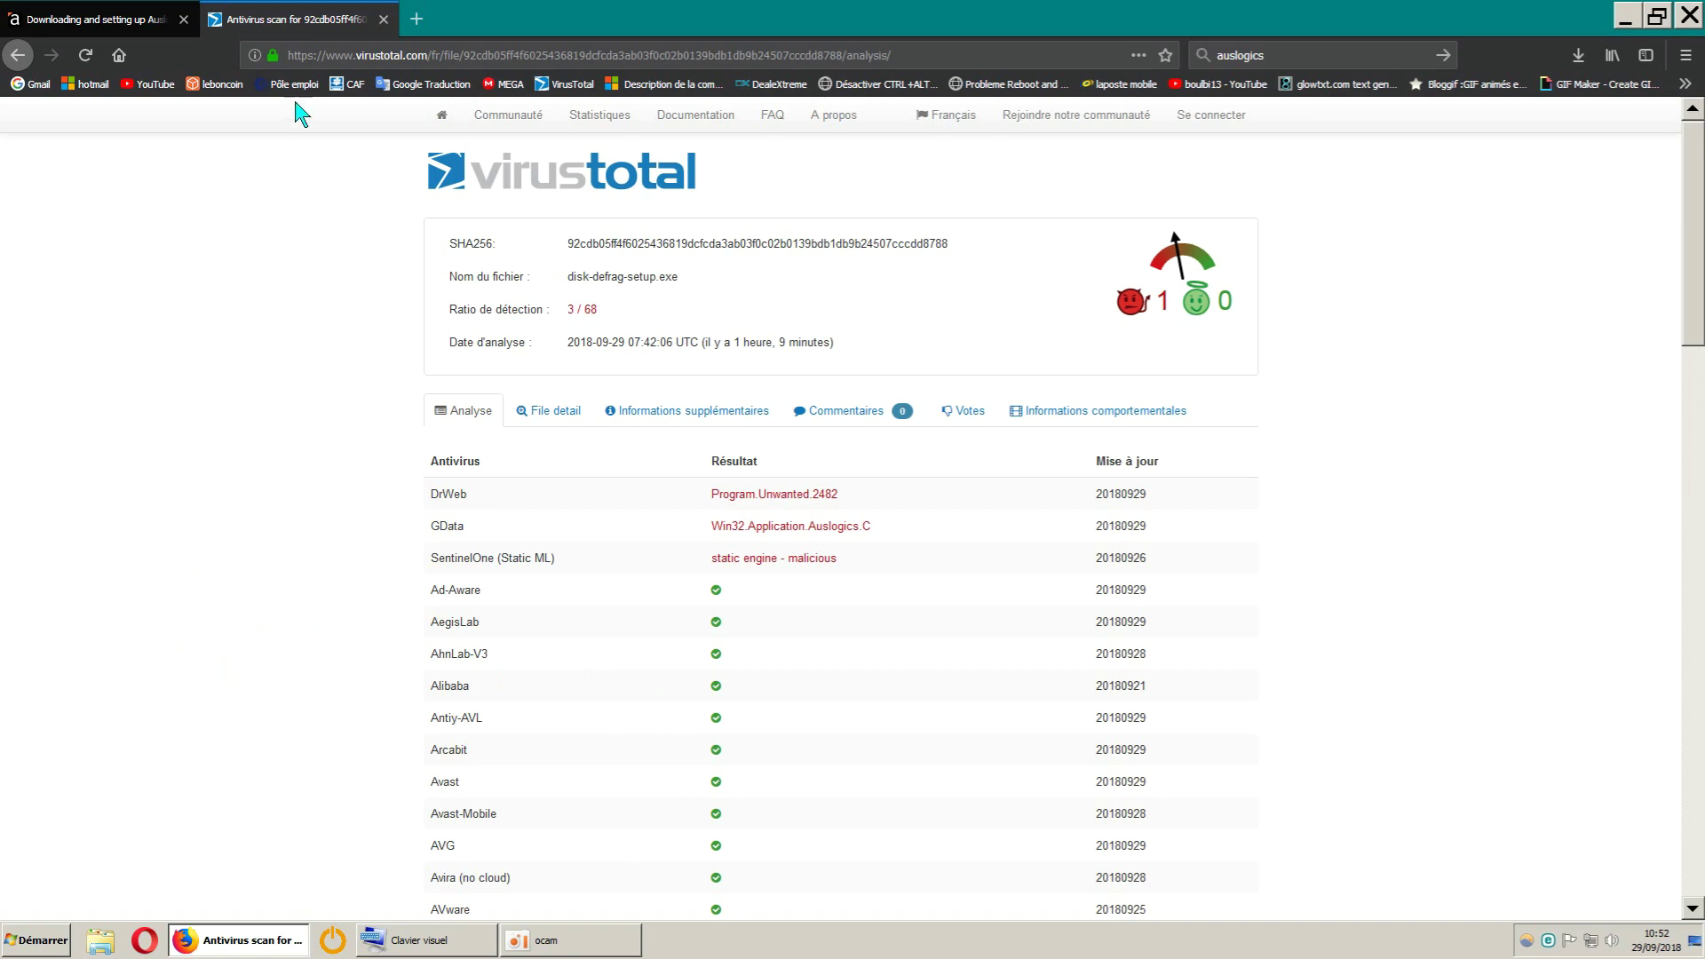
pyautogui.click(383, 19)
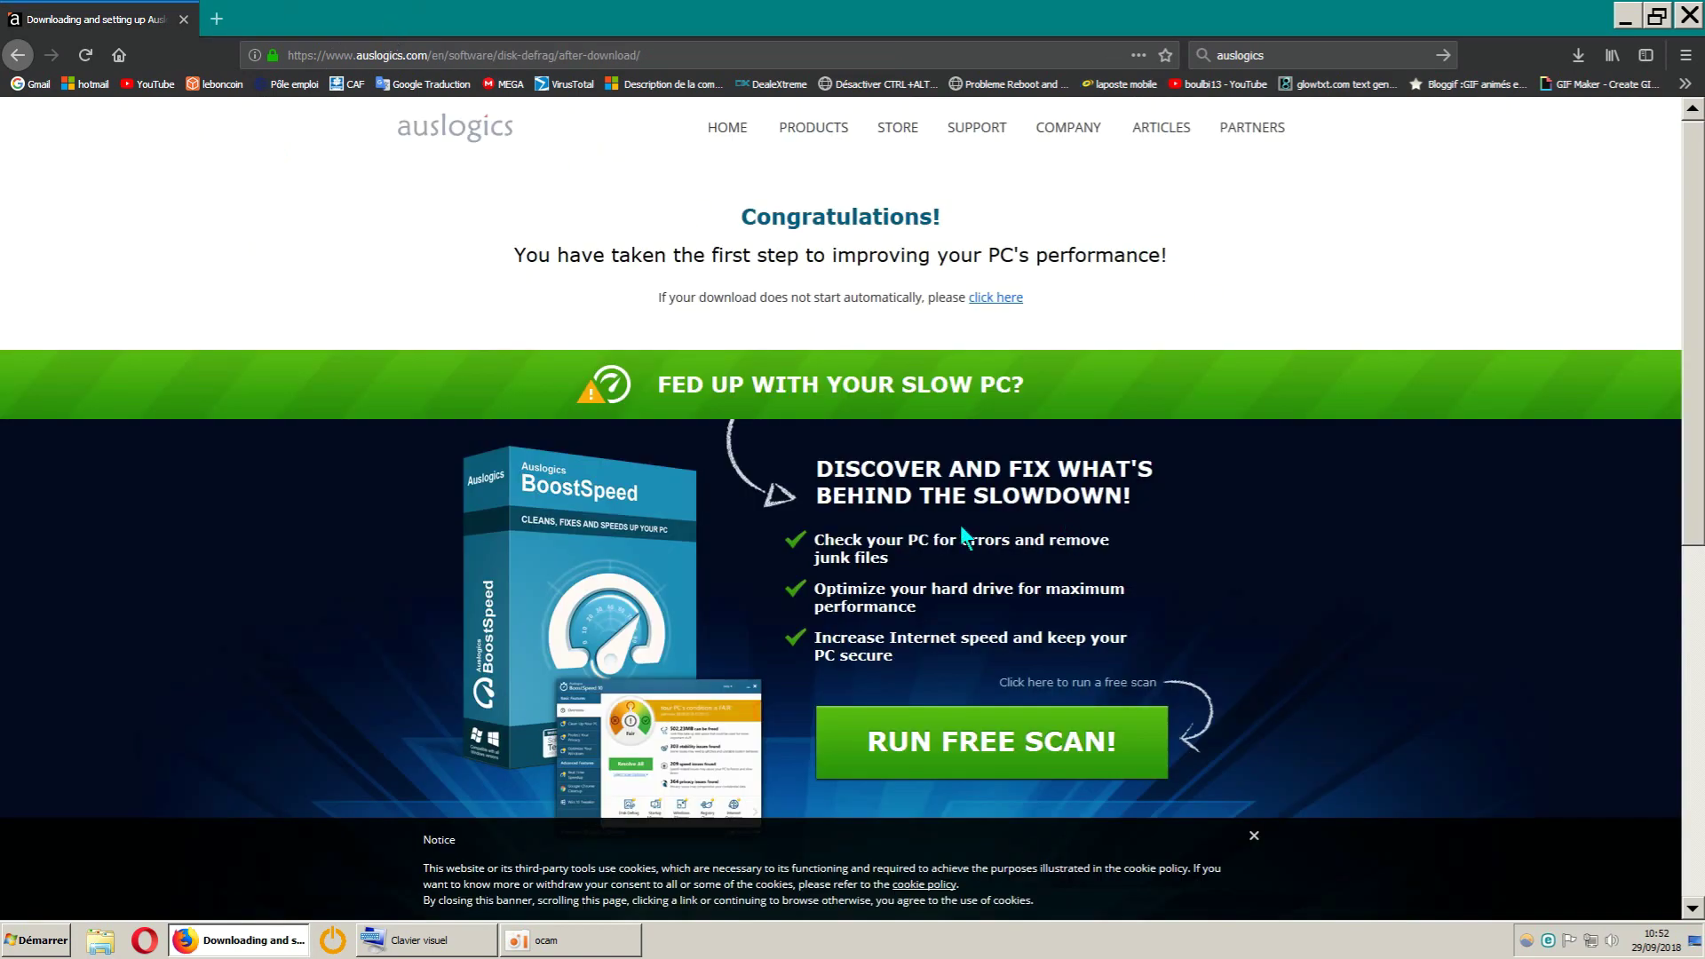
pyautogui.click(19, 59)
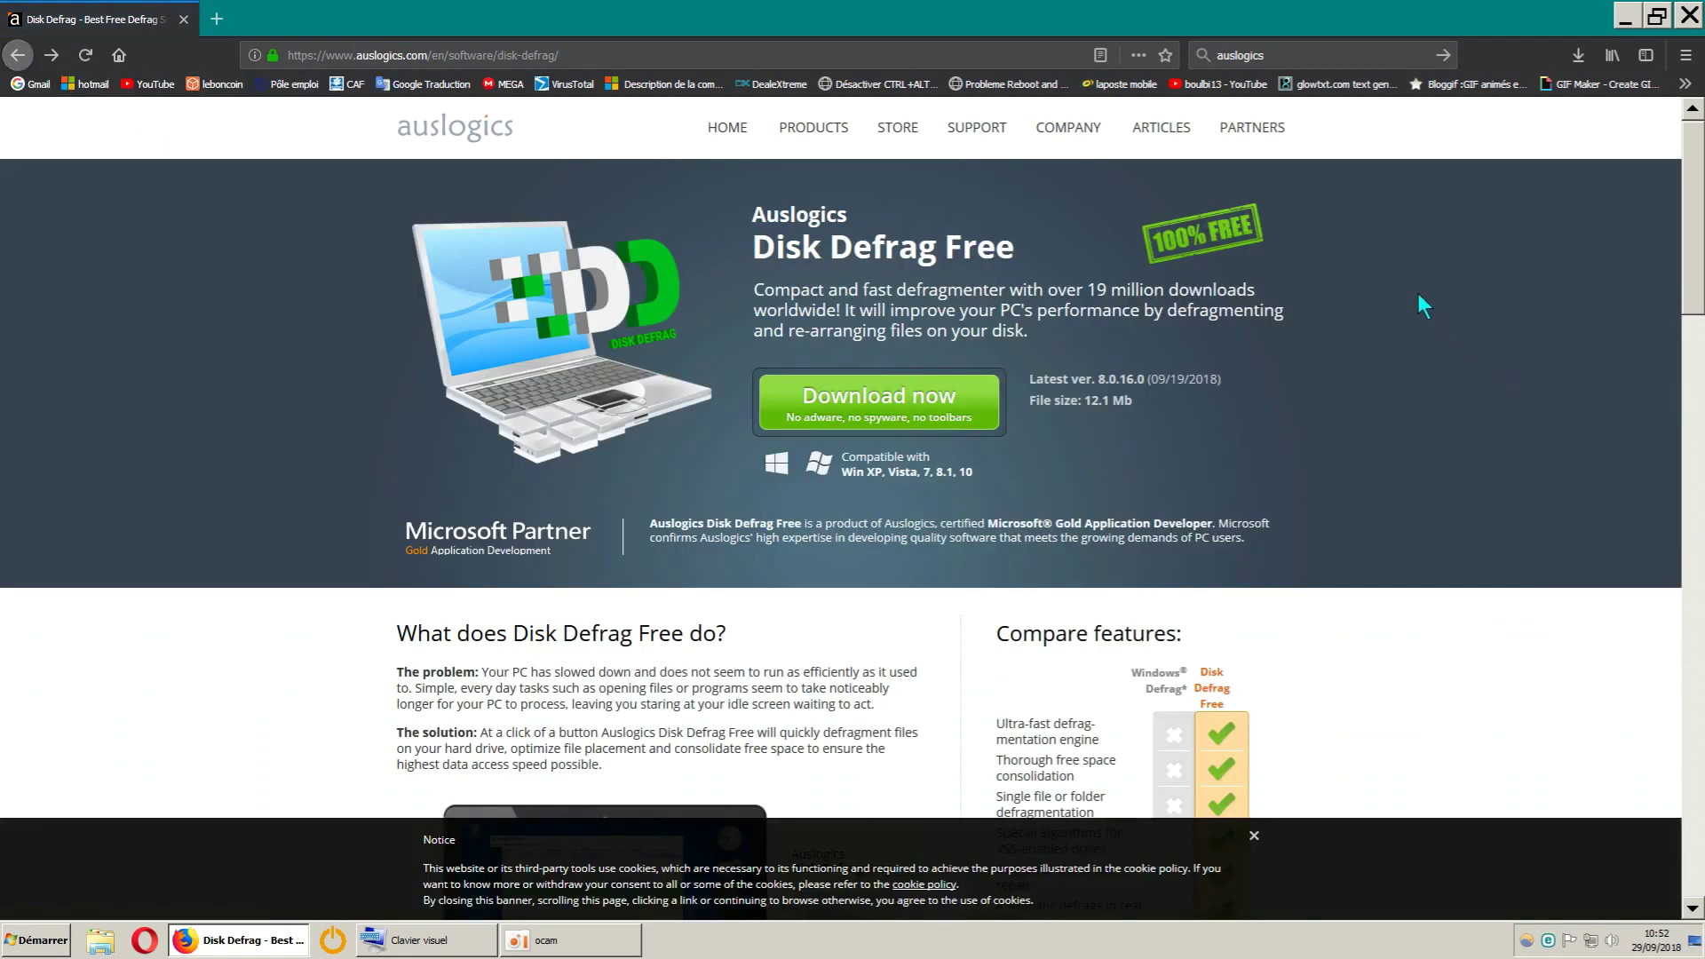
pyautogui.click(1685, 18)
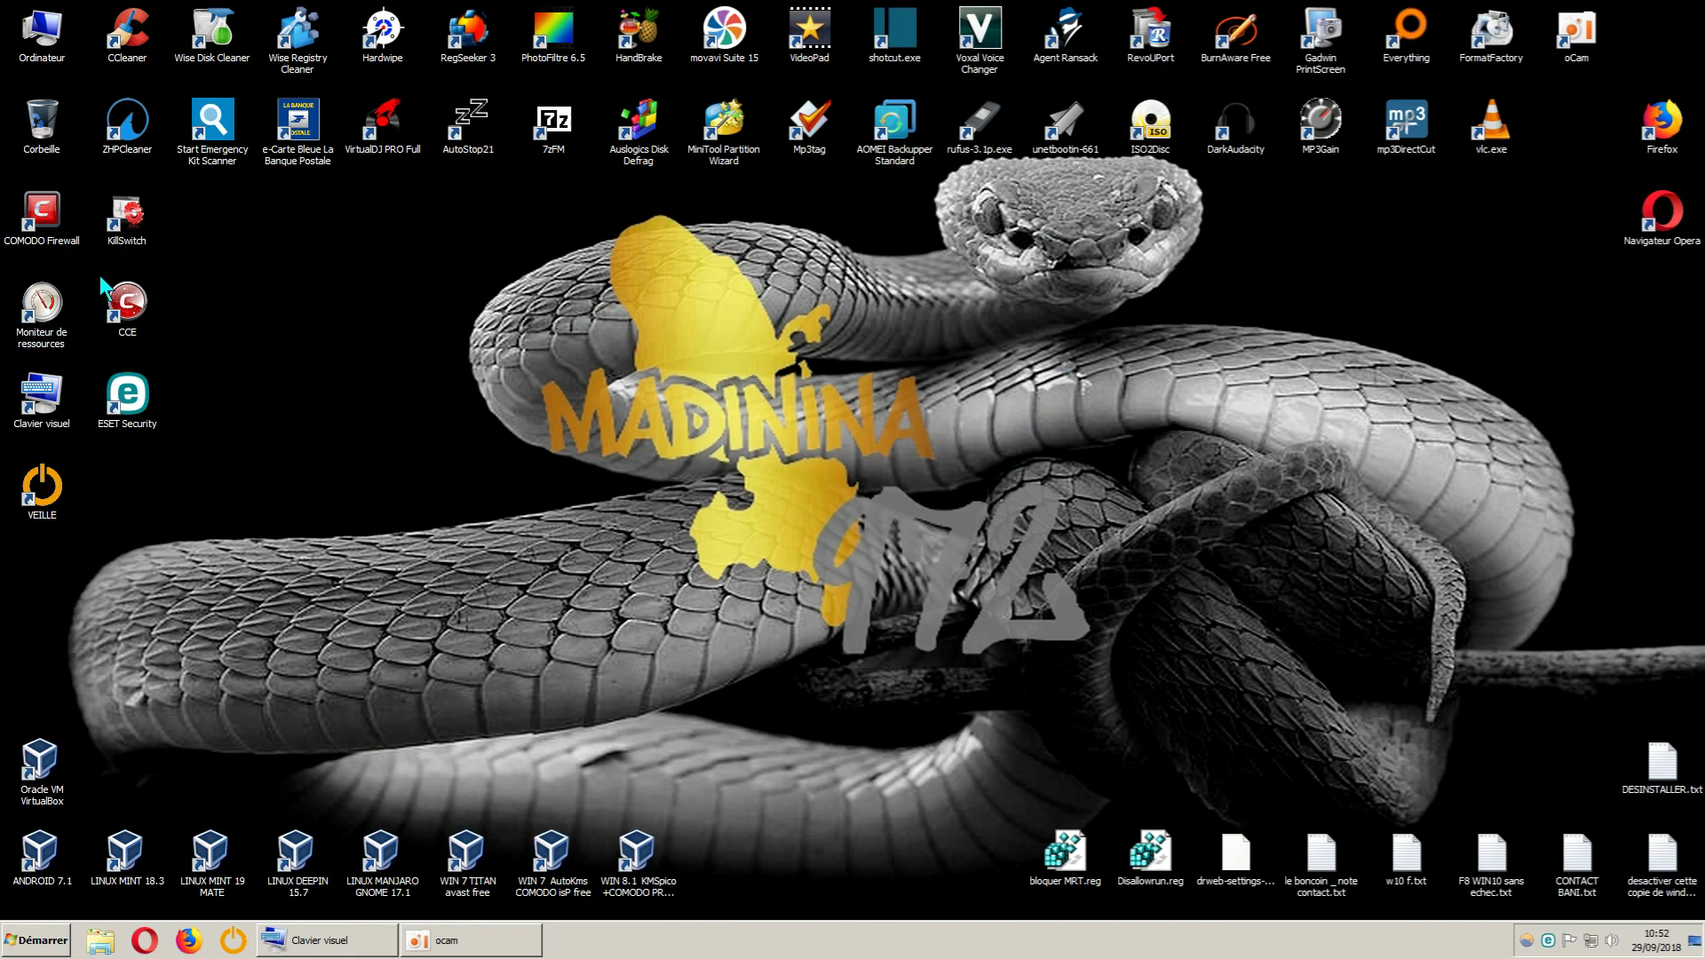
# Run a CCleaner cleanup from the desktop Recycle Bin
pyautogui.rightClick(41, 122)
pyautogui.click(89, 163)
# Delete disk-defrag-setup.exe from the TELECHARGEMENT DOWNLOAD folder on STOCKAGE (Z:) and close the folder window
pyautogui.doubleClick(44, 52)
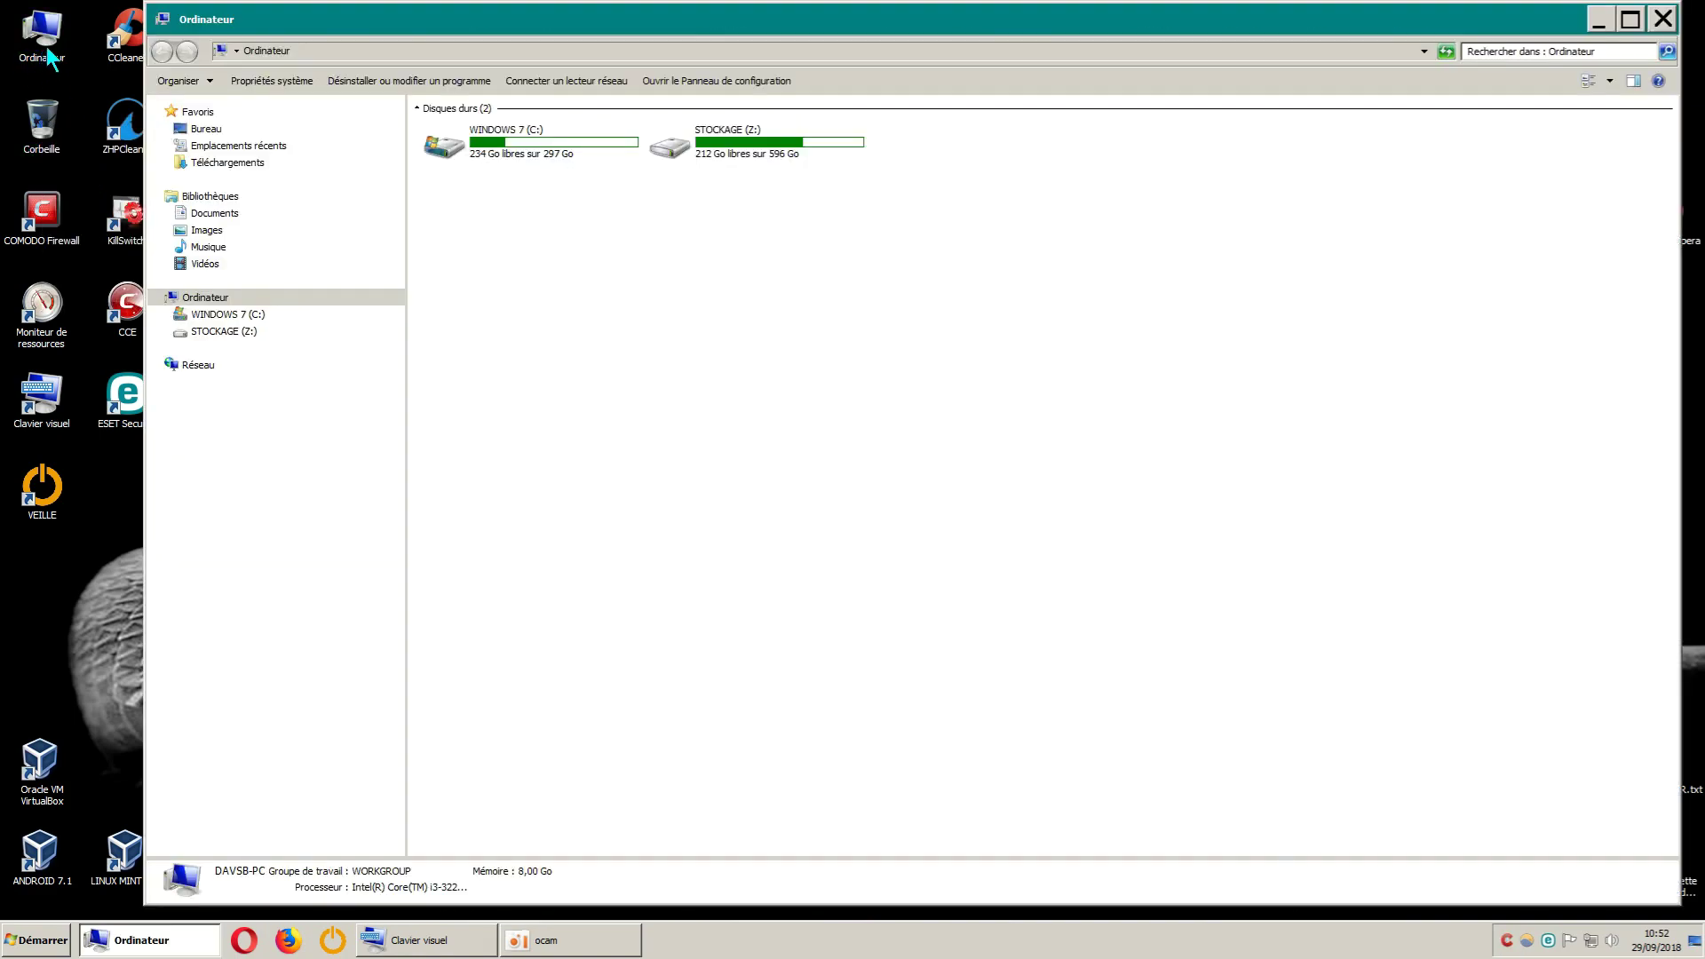
pyautogui.click(773, 163)
pyautogui.doubleClick(773, 162)
pyautogui.doubleClick(883, 311)
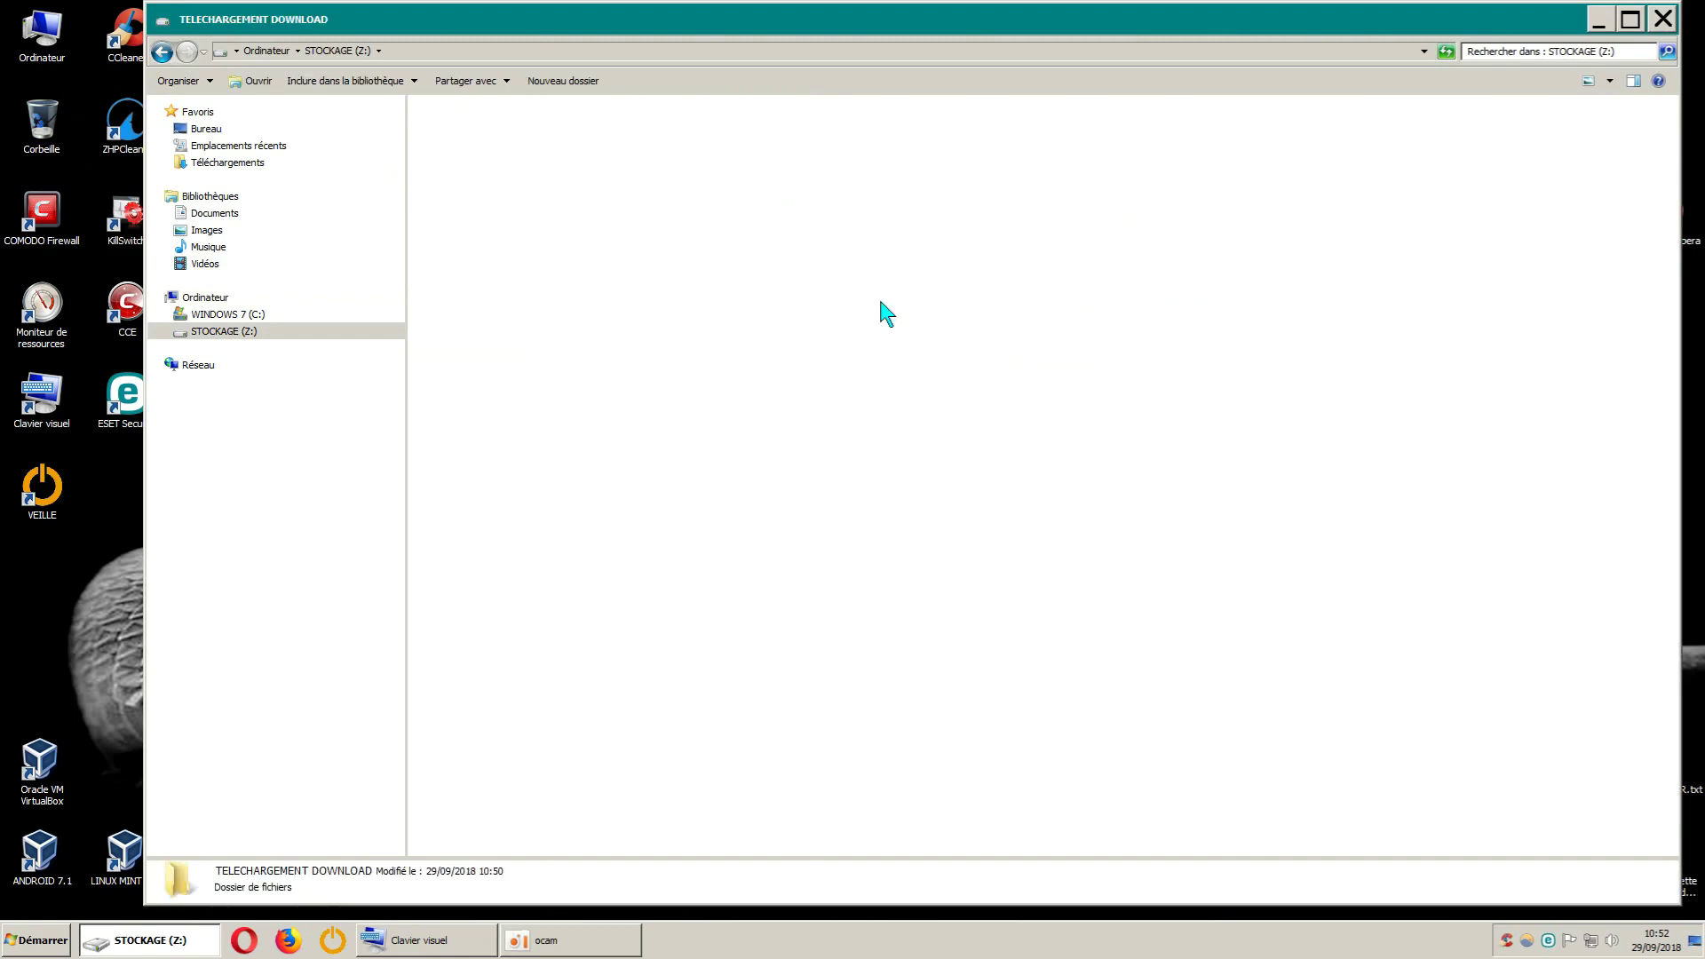
pyautogui.rightClick(1443, 192)
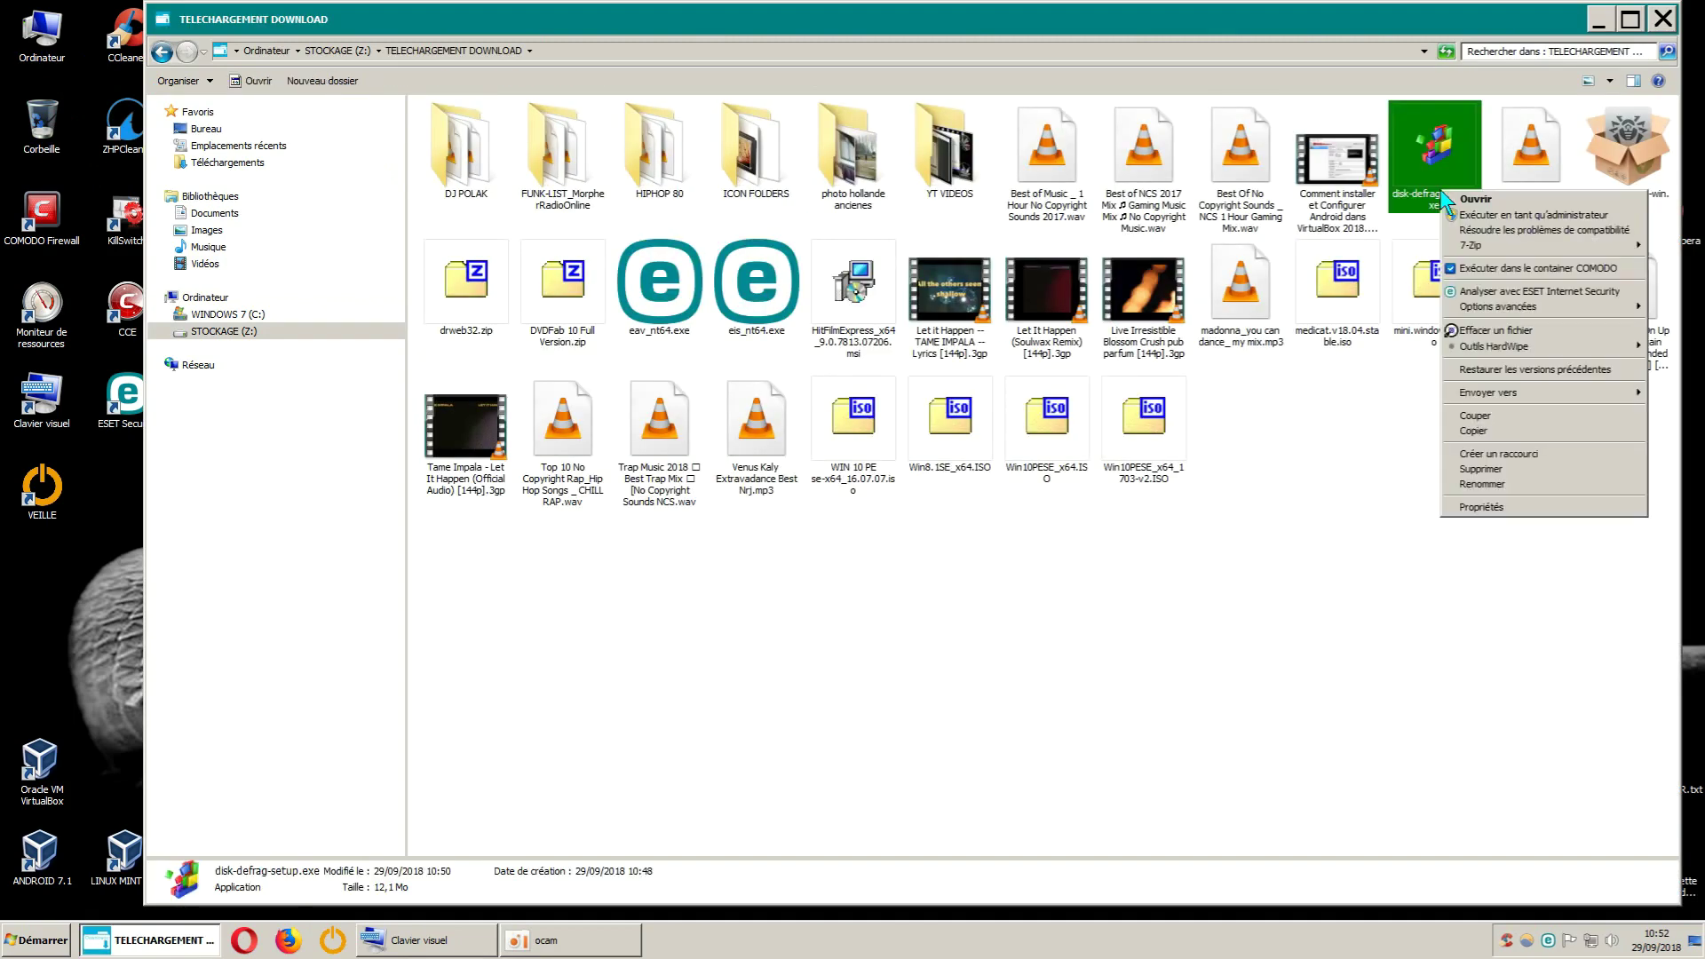
pyautogui.click(1494, 468)
pyautogui.click(1662, 17)
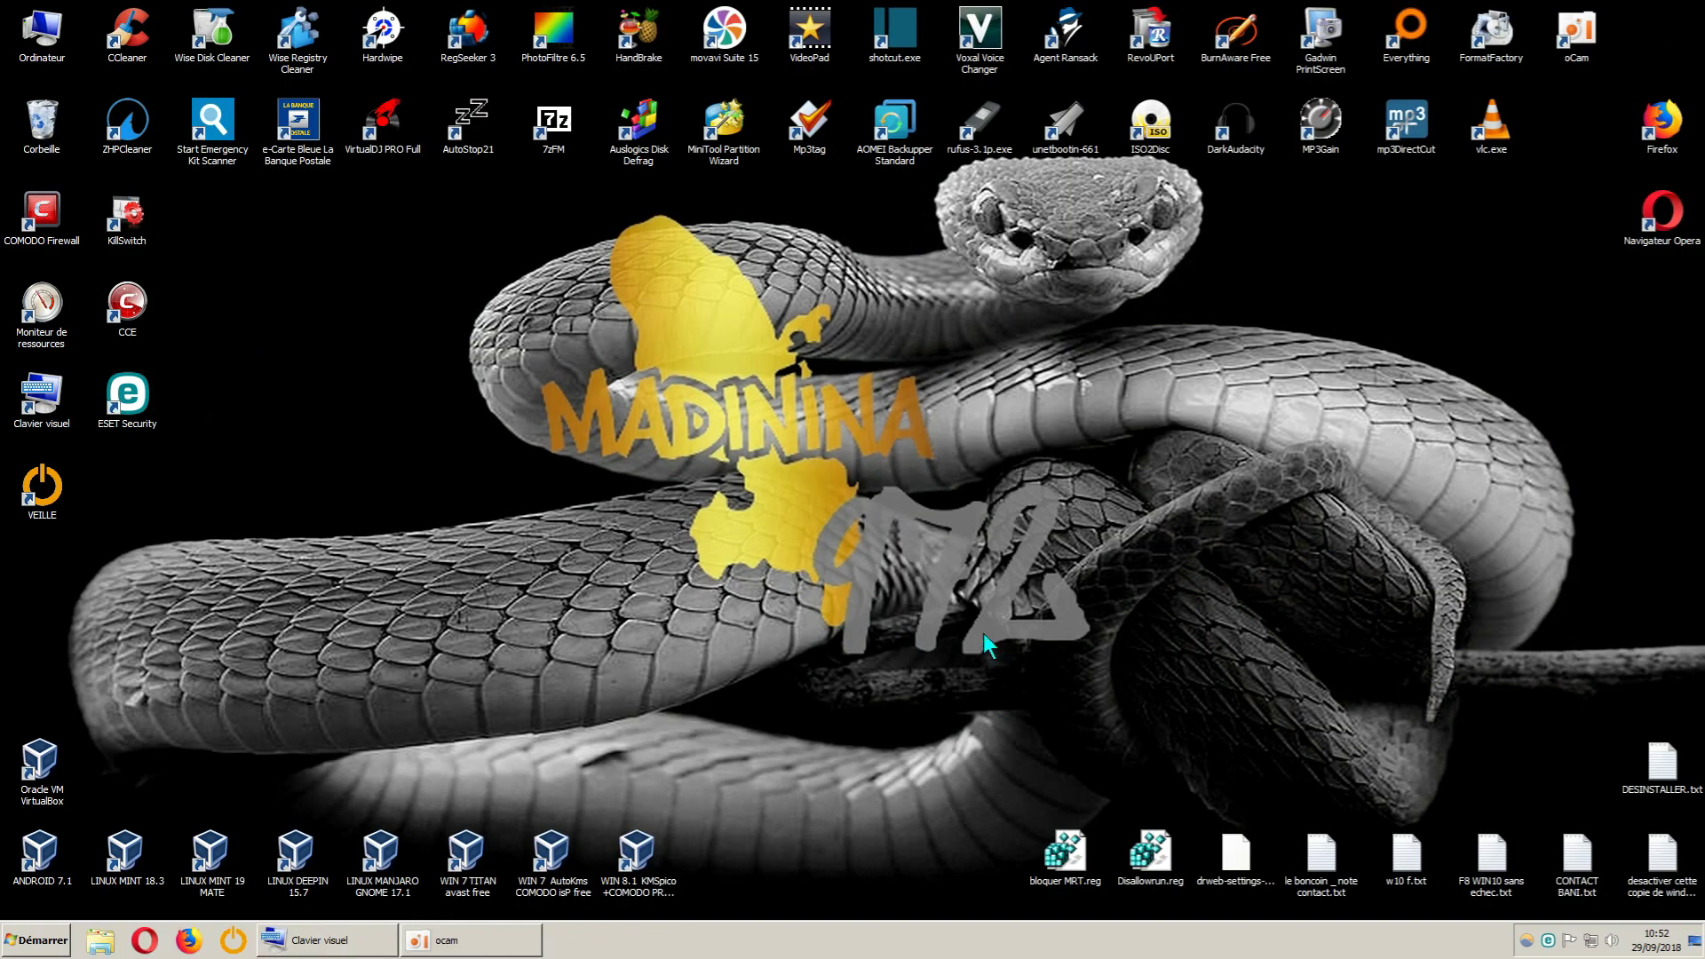
# Empty the Recycle Bin to permanently remove disk-defrag-setup.exe, and run CCleaner once more
pyautogui.rightClick(51, 133)
pyautogui.click(89, 165)
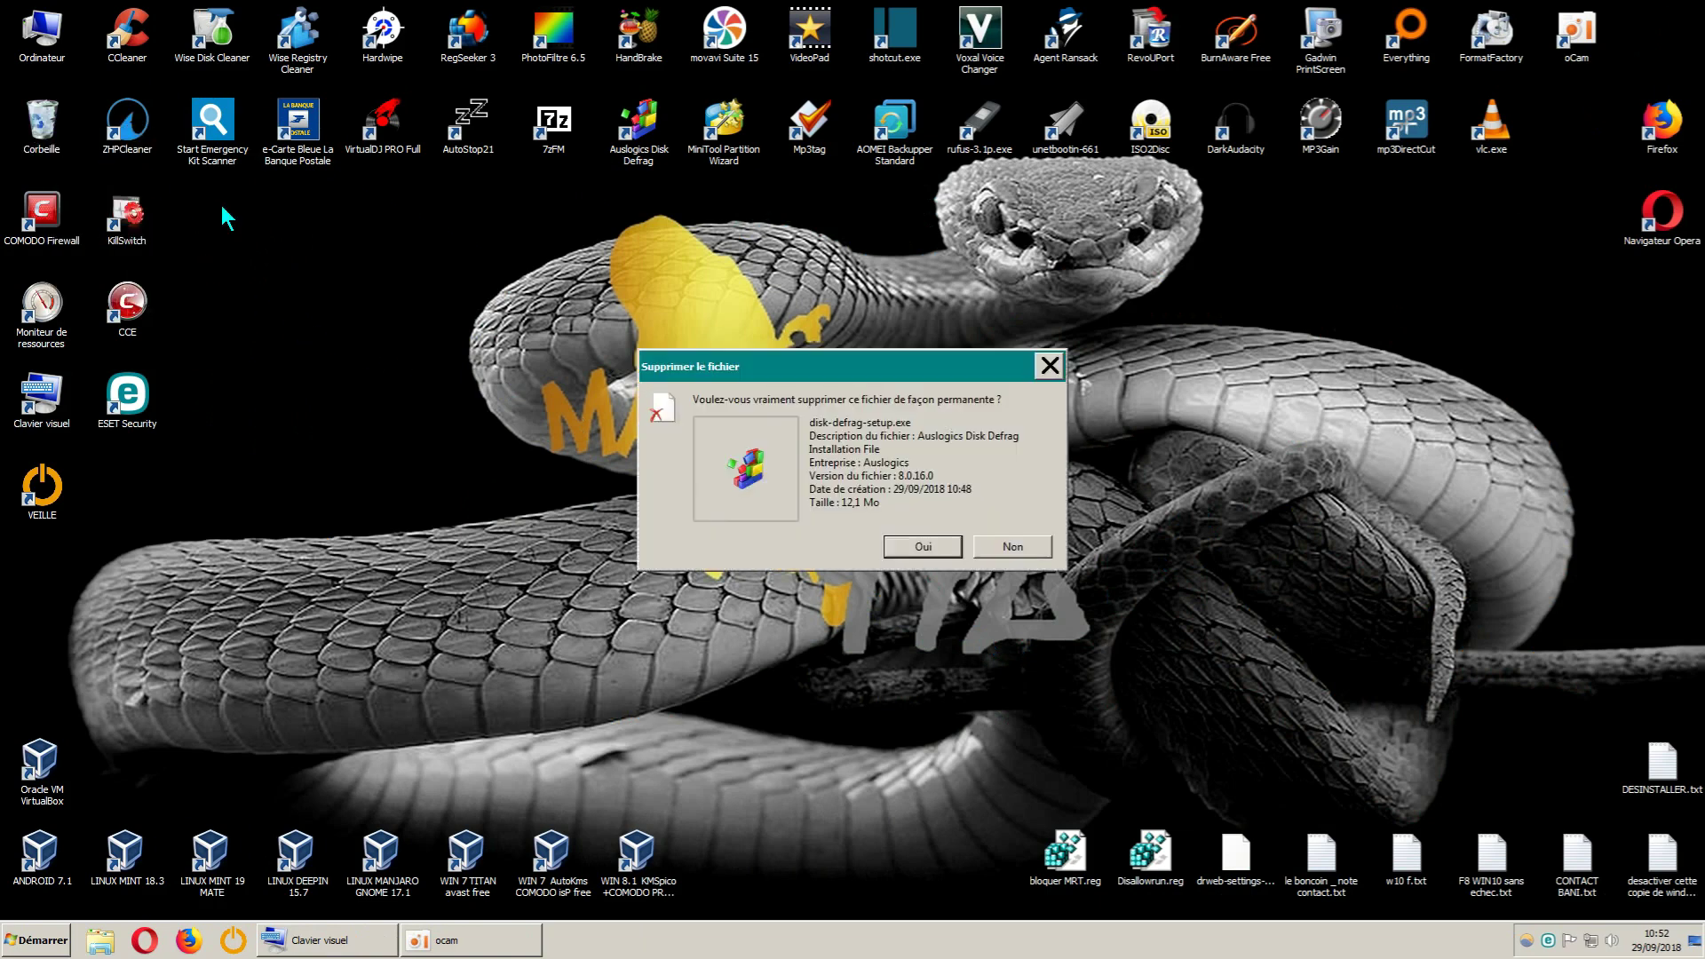
pyautogui.click(915, 544)
pyautogui.rightClick(35, 119)
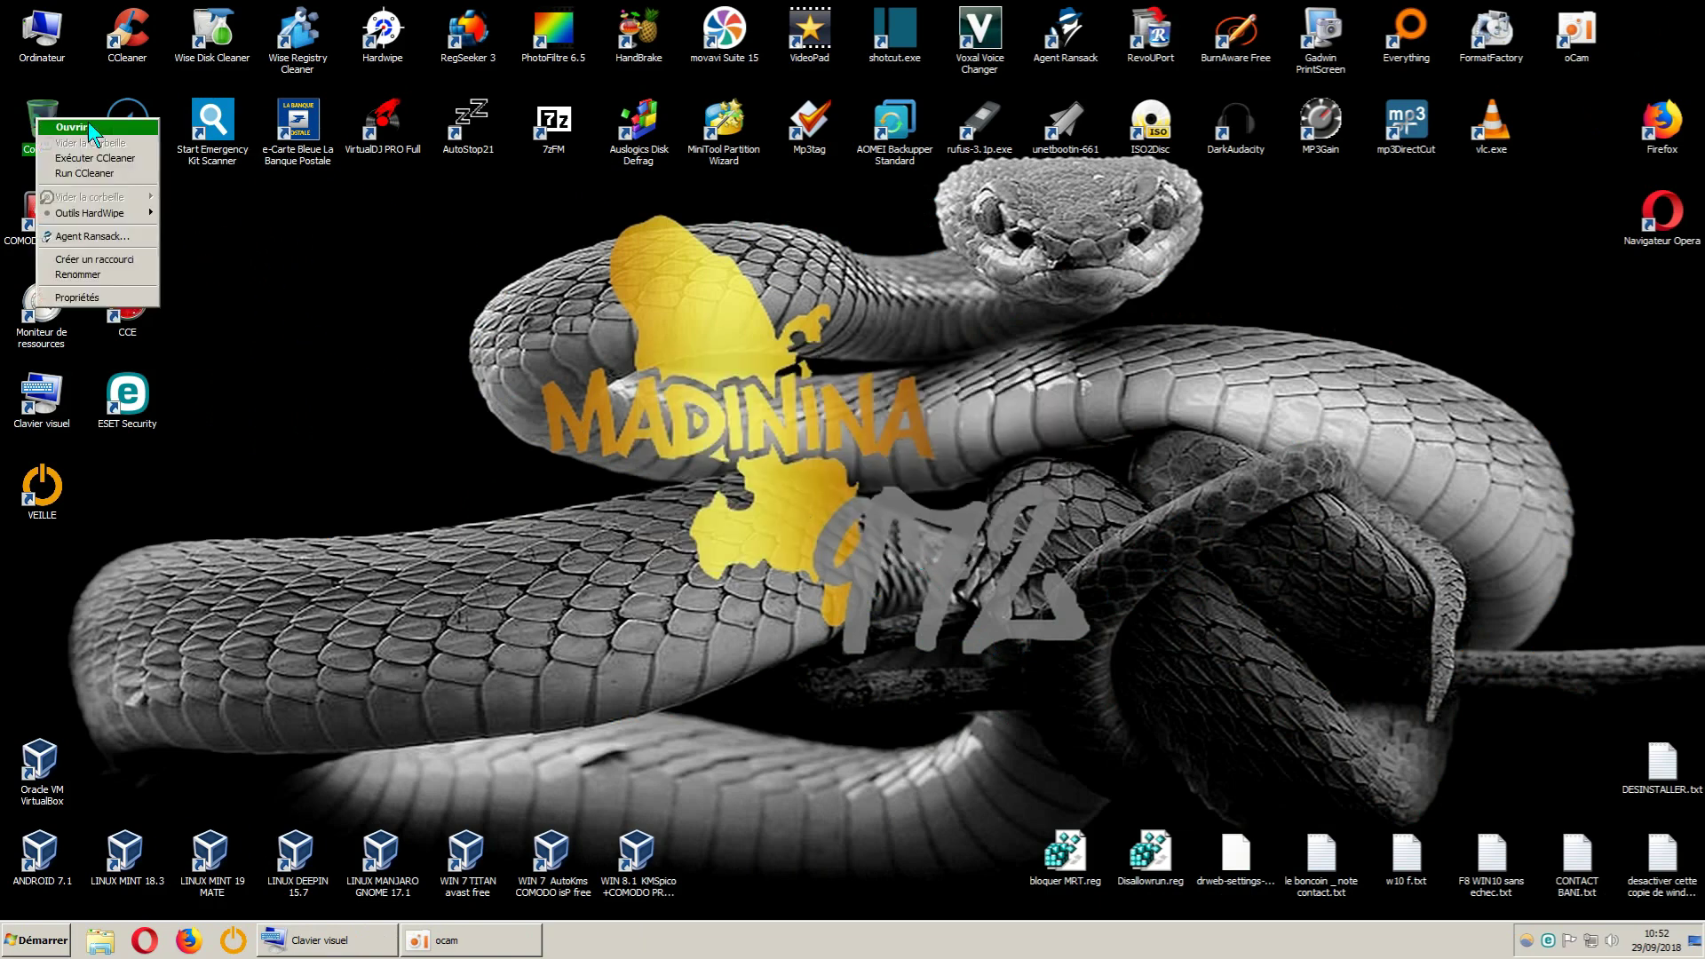
pyautogui.click(82, 159)
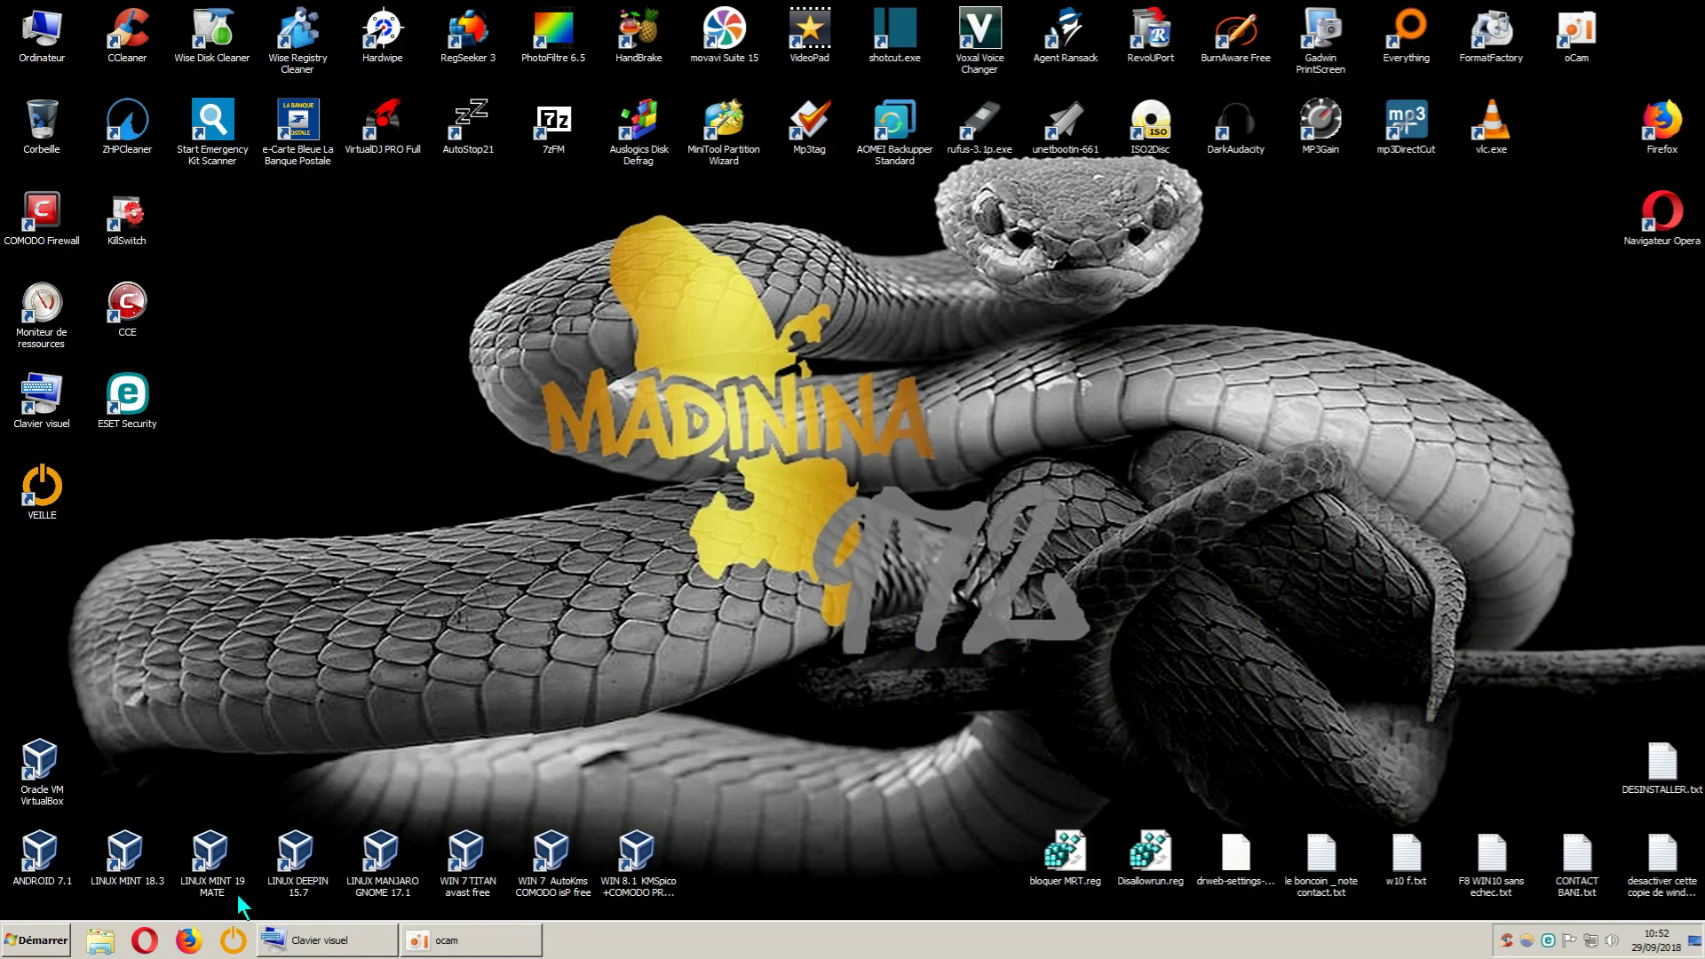
# Turn off "Bloquer les contenus dangereux ou trompeurs" in Firefox's privacy and security options
pyautogui.click(188, 939)
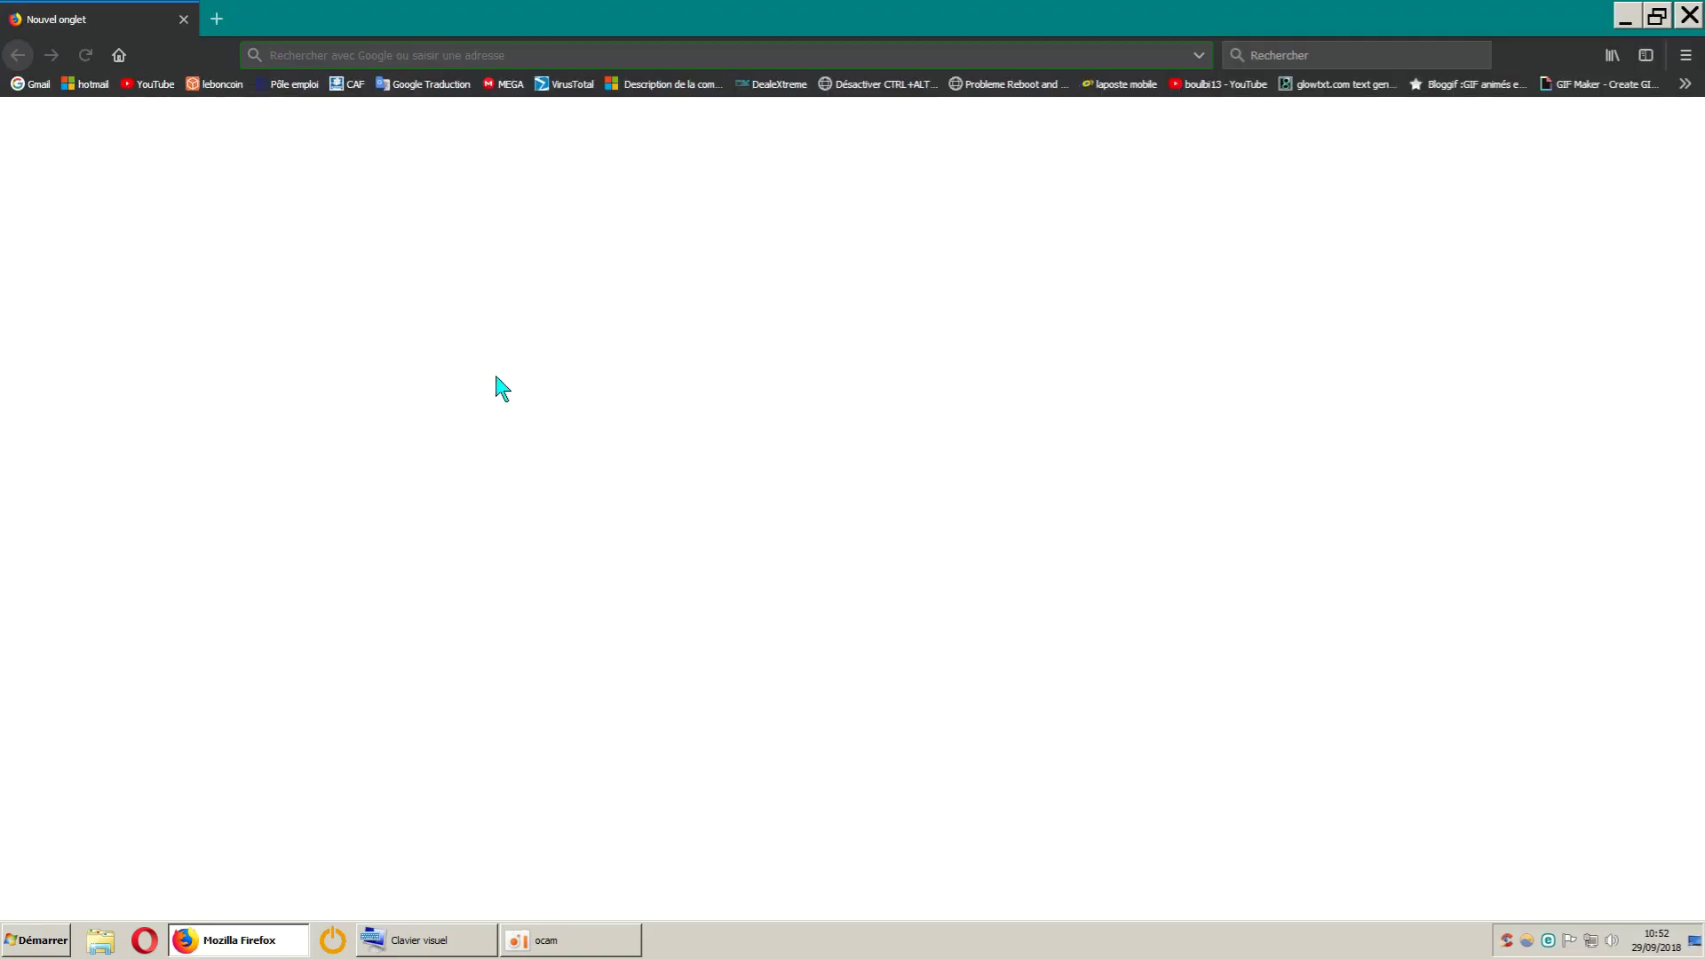
pyautogui.click(1686, 56)
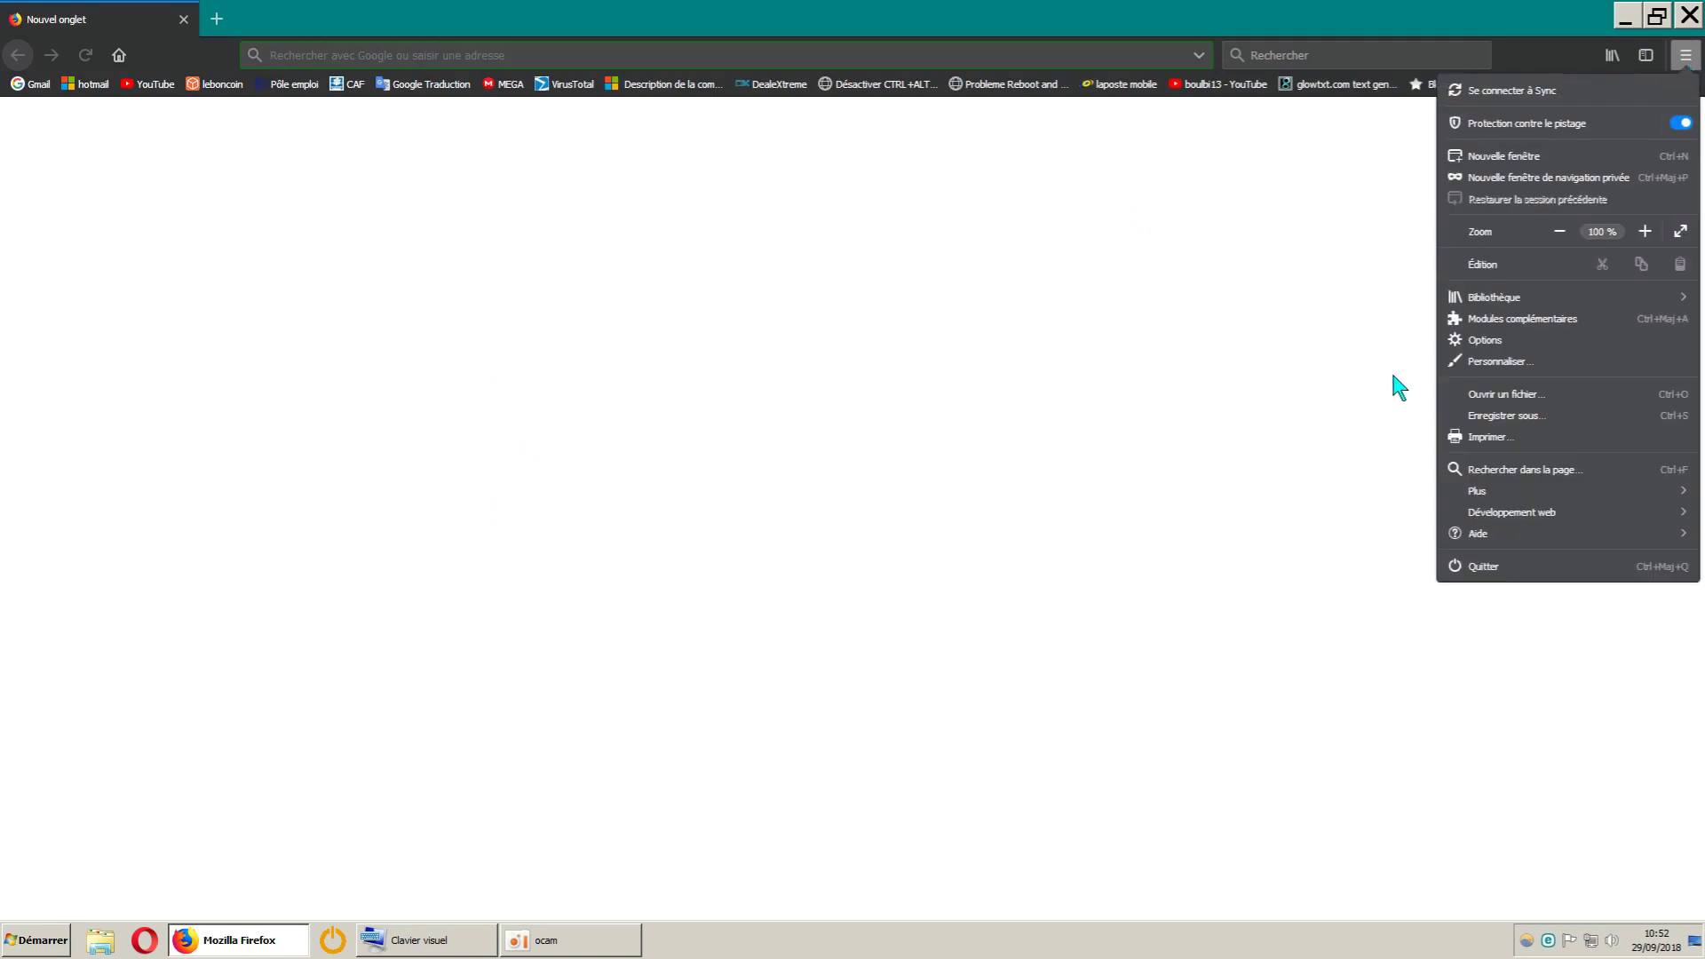
pyautogui.click(1483, 343)
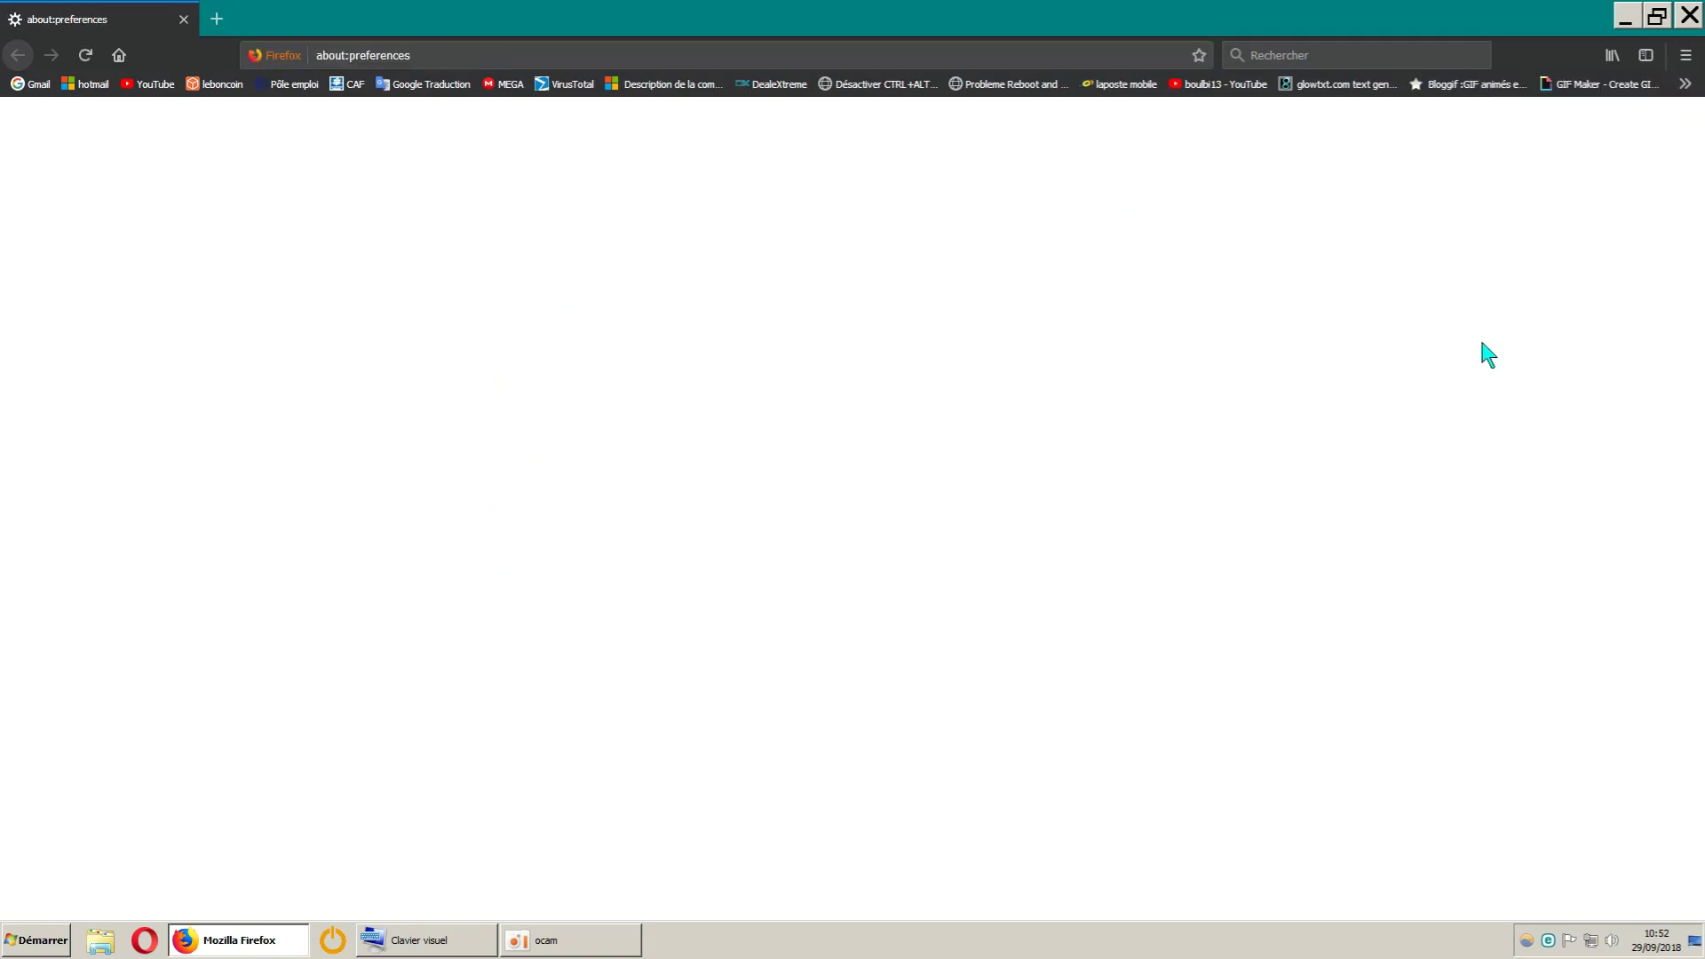
pyautogui.click(182, 320)
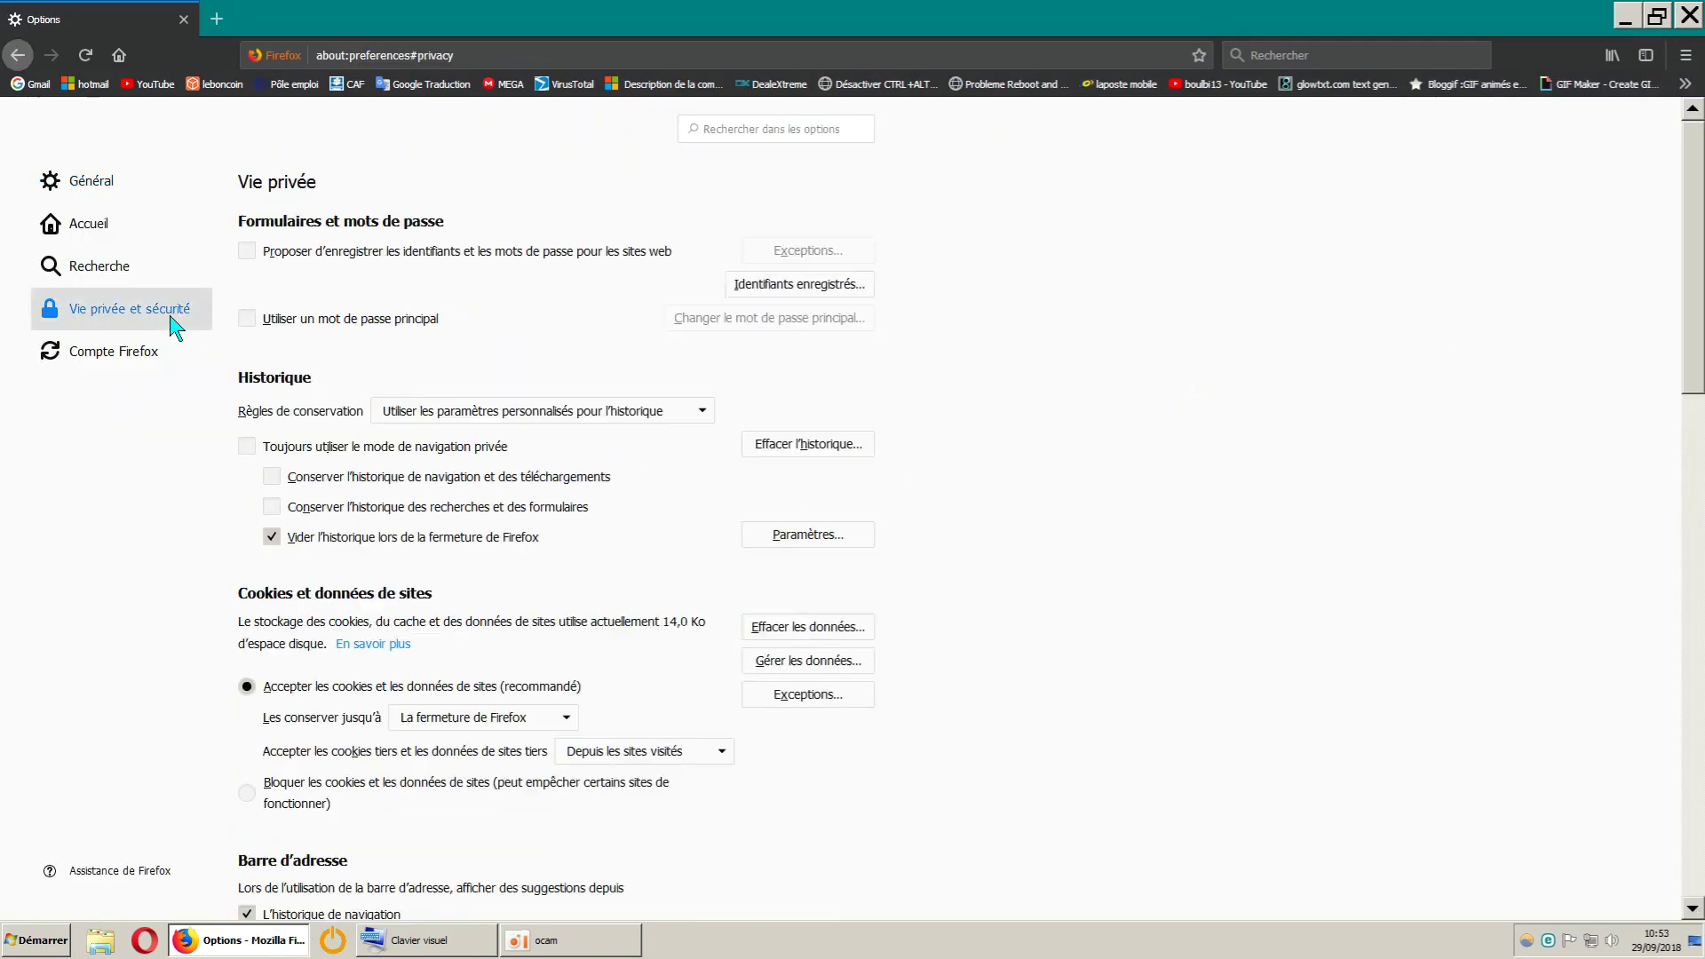
pyautogui.scroll(-4, 1033, 625)
pyautogui.scroll(-3, 1031, 626)
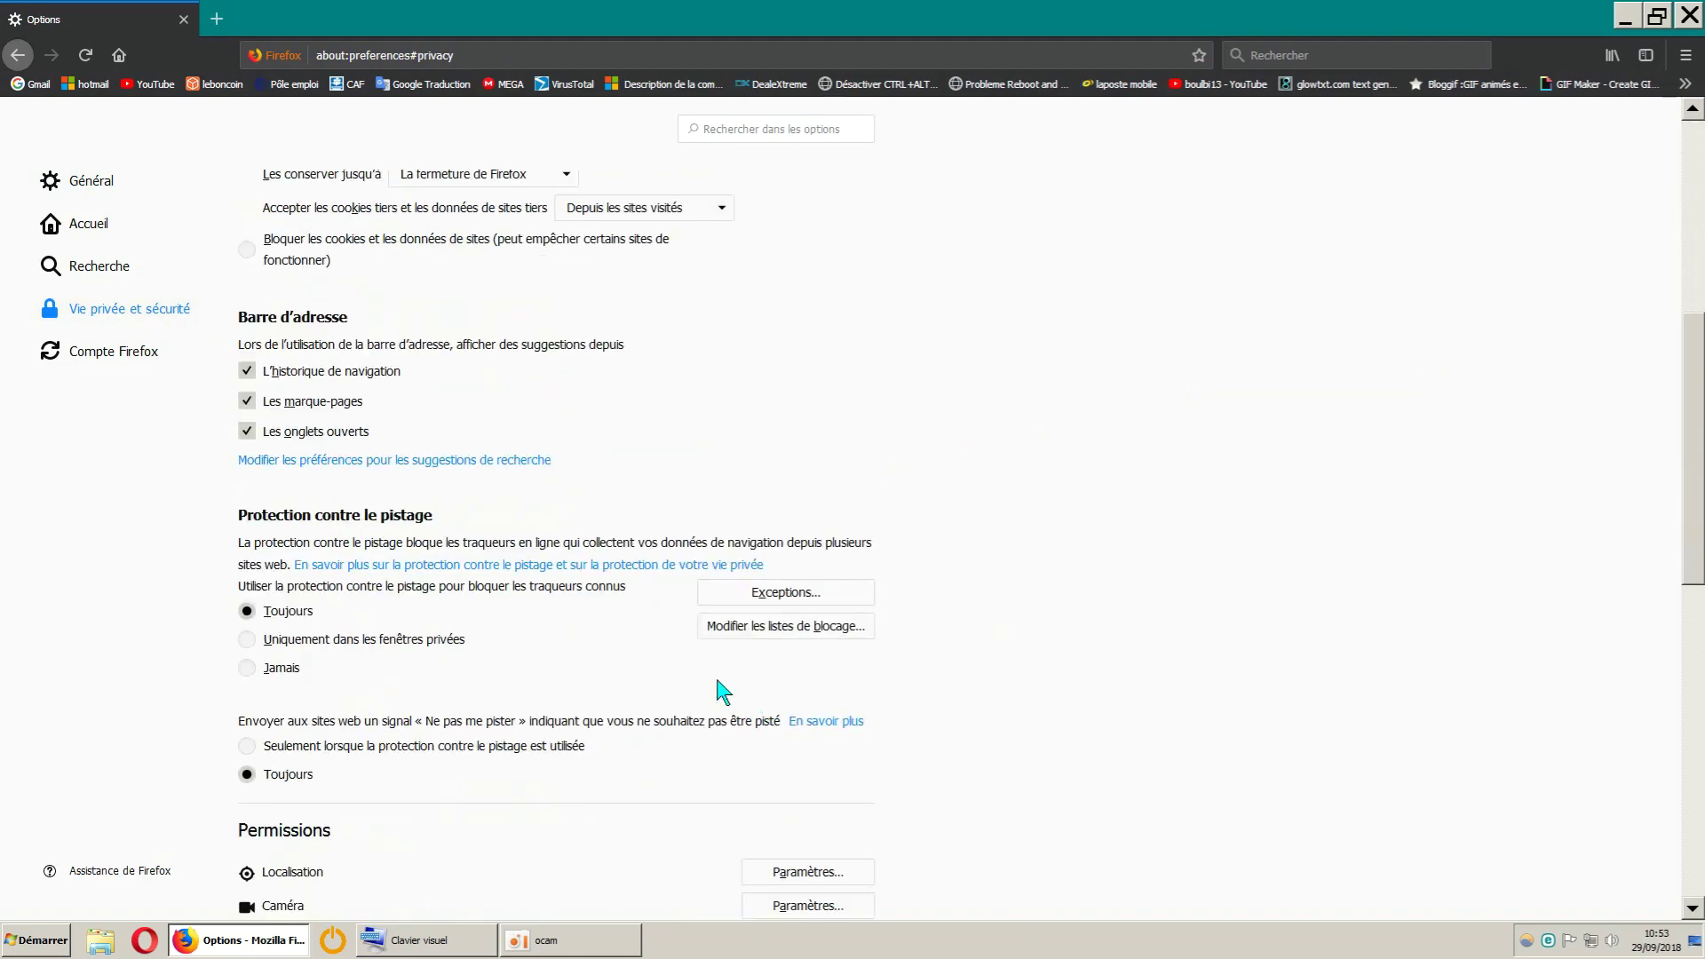
pyautogui.scroll(-6, 628, 690)
pyautogui.scroll(-4, 628, 698)
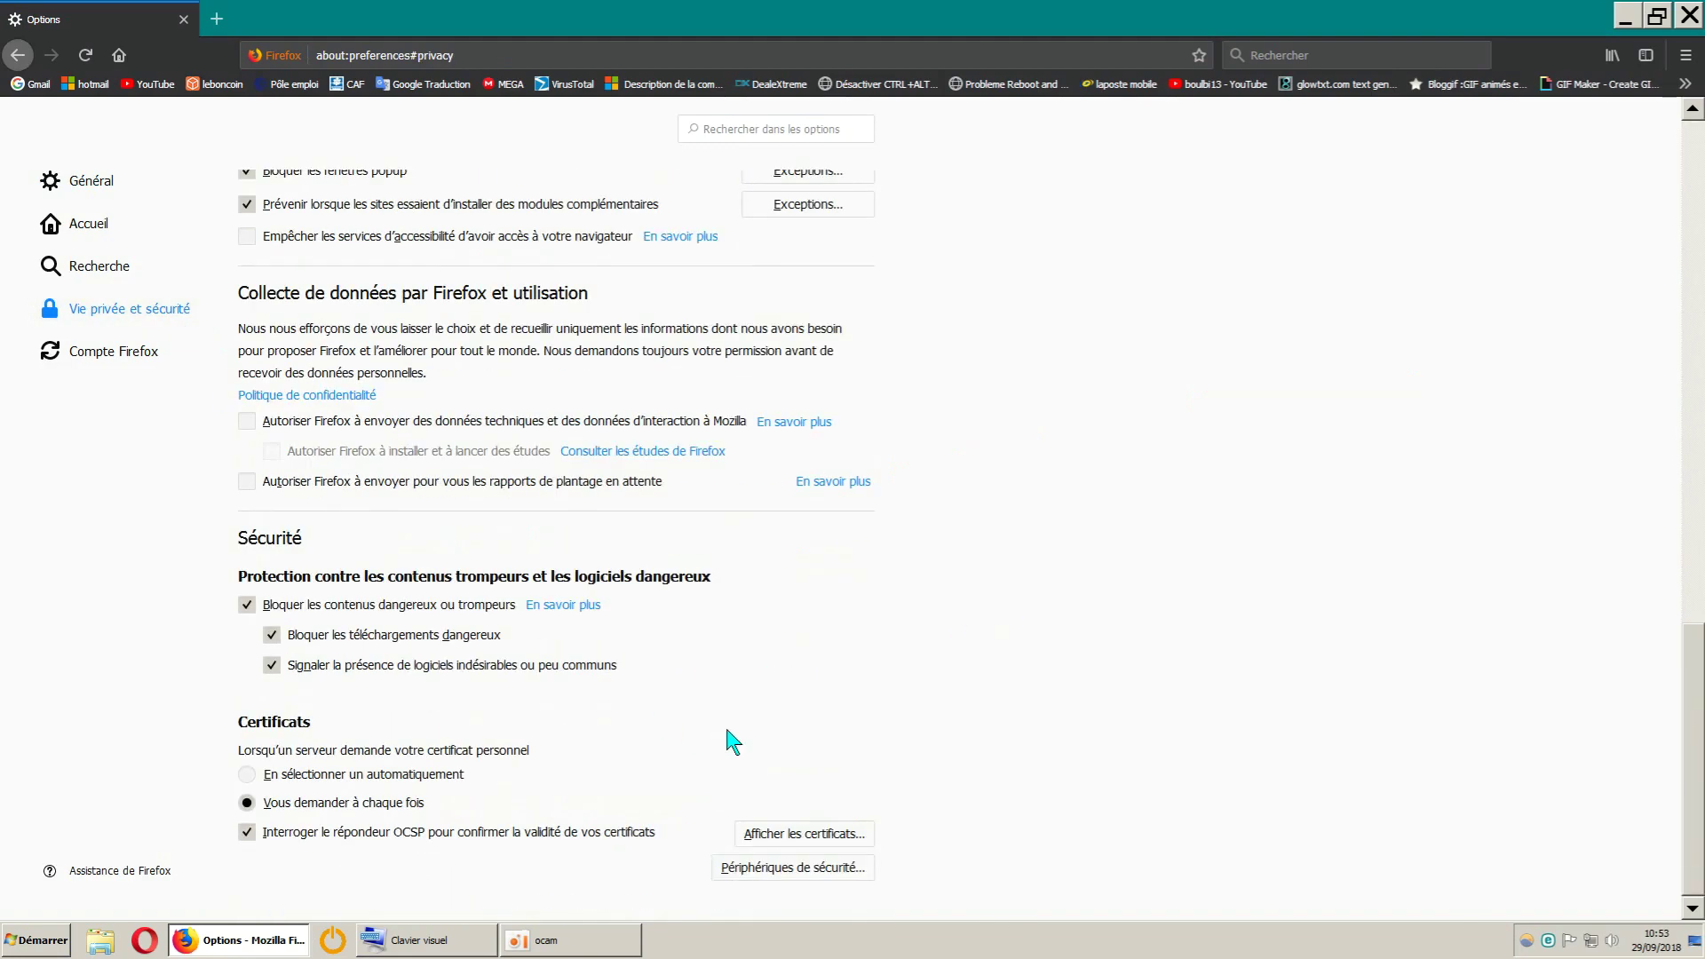
pyautogui.click(248, 606)
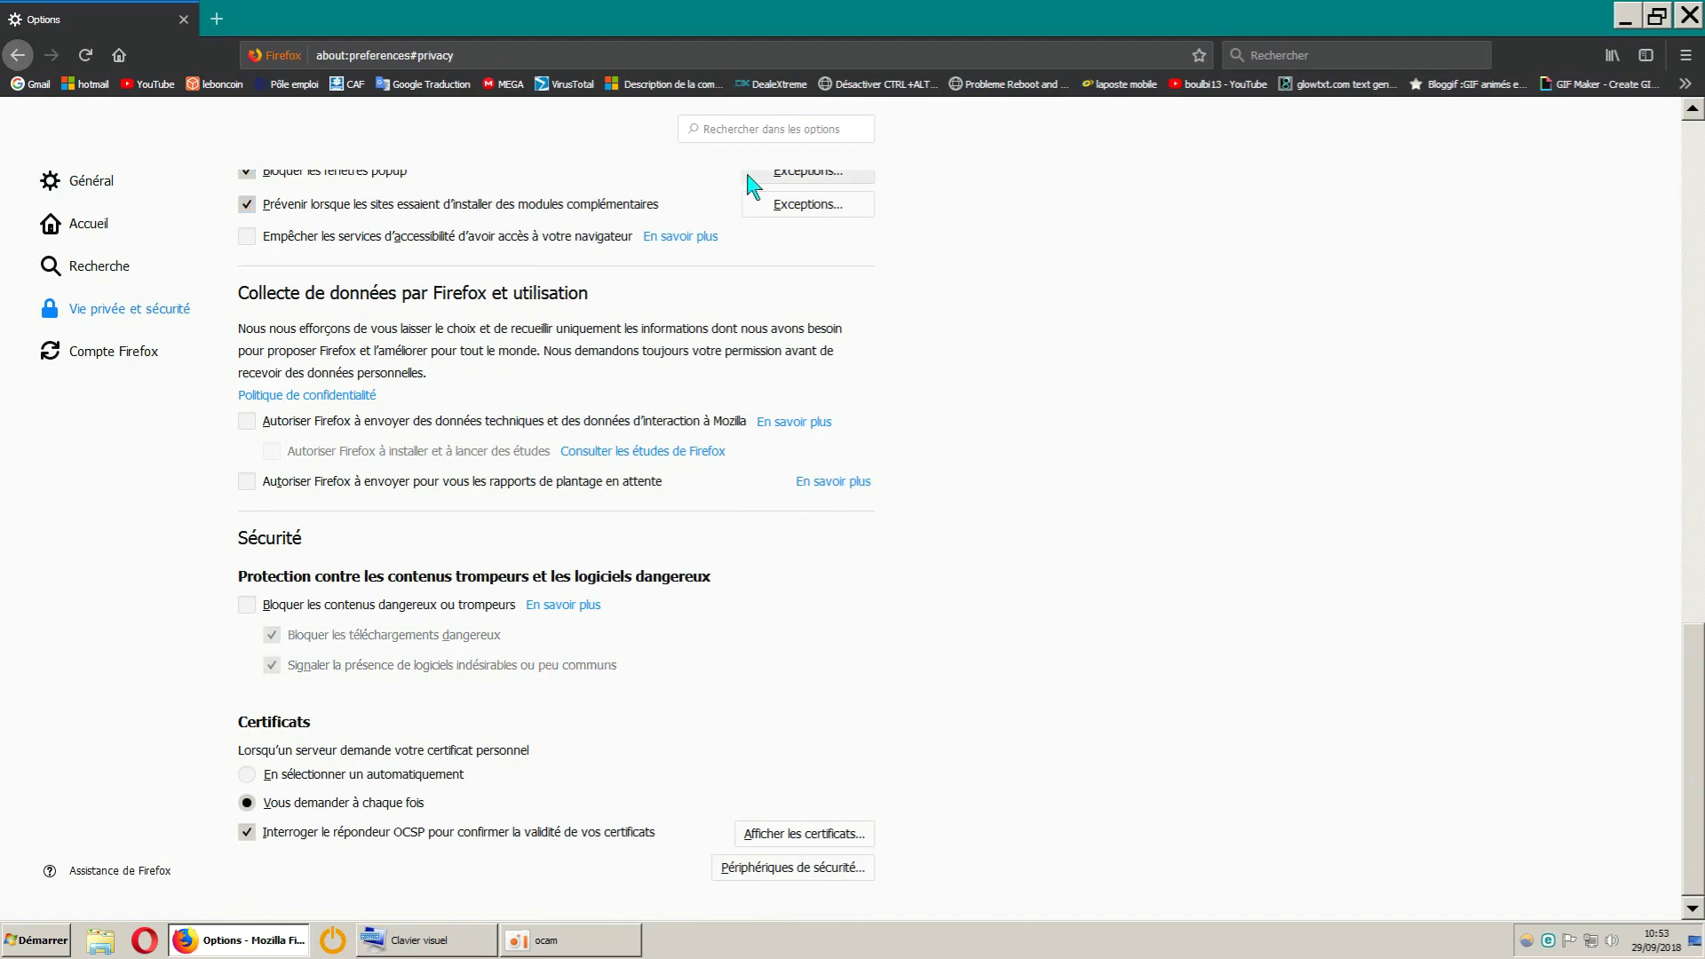
# Close Firefox and run a CCleaner cleanup from the desktop Recycle Bin
pyautogui.scroll(12, 1130, 471)
pyautogui.scroll(3, 1297, 435)
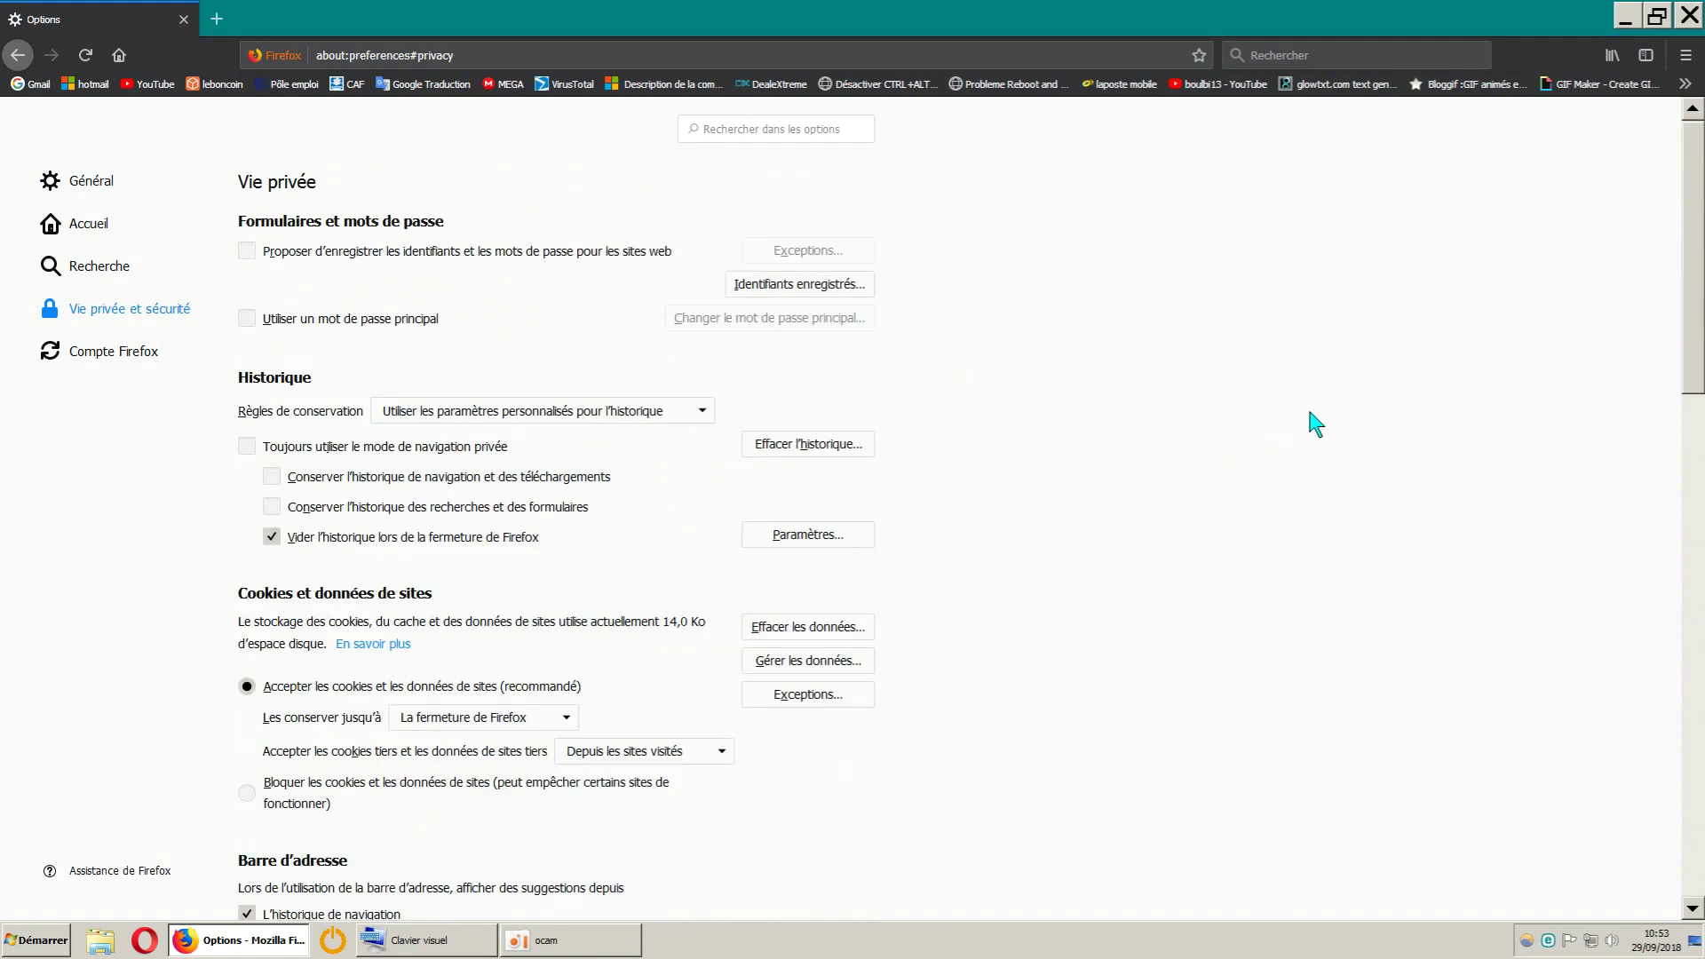
pyautogui.click(1689, 15)
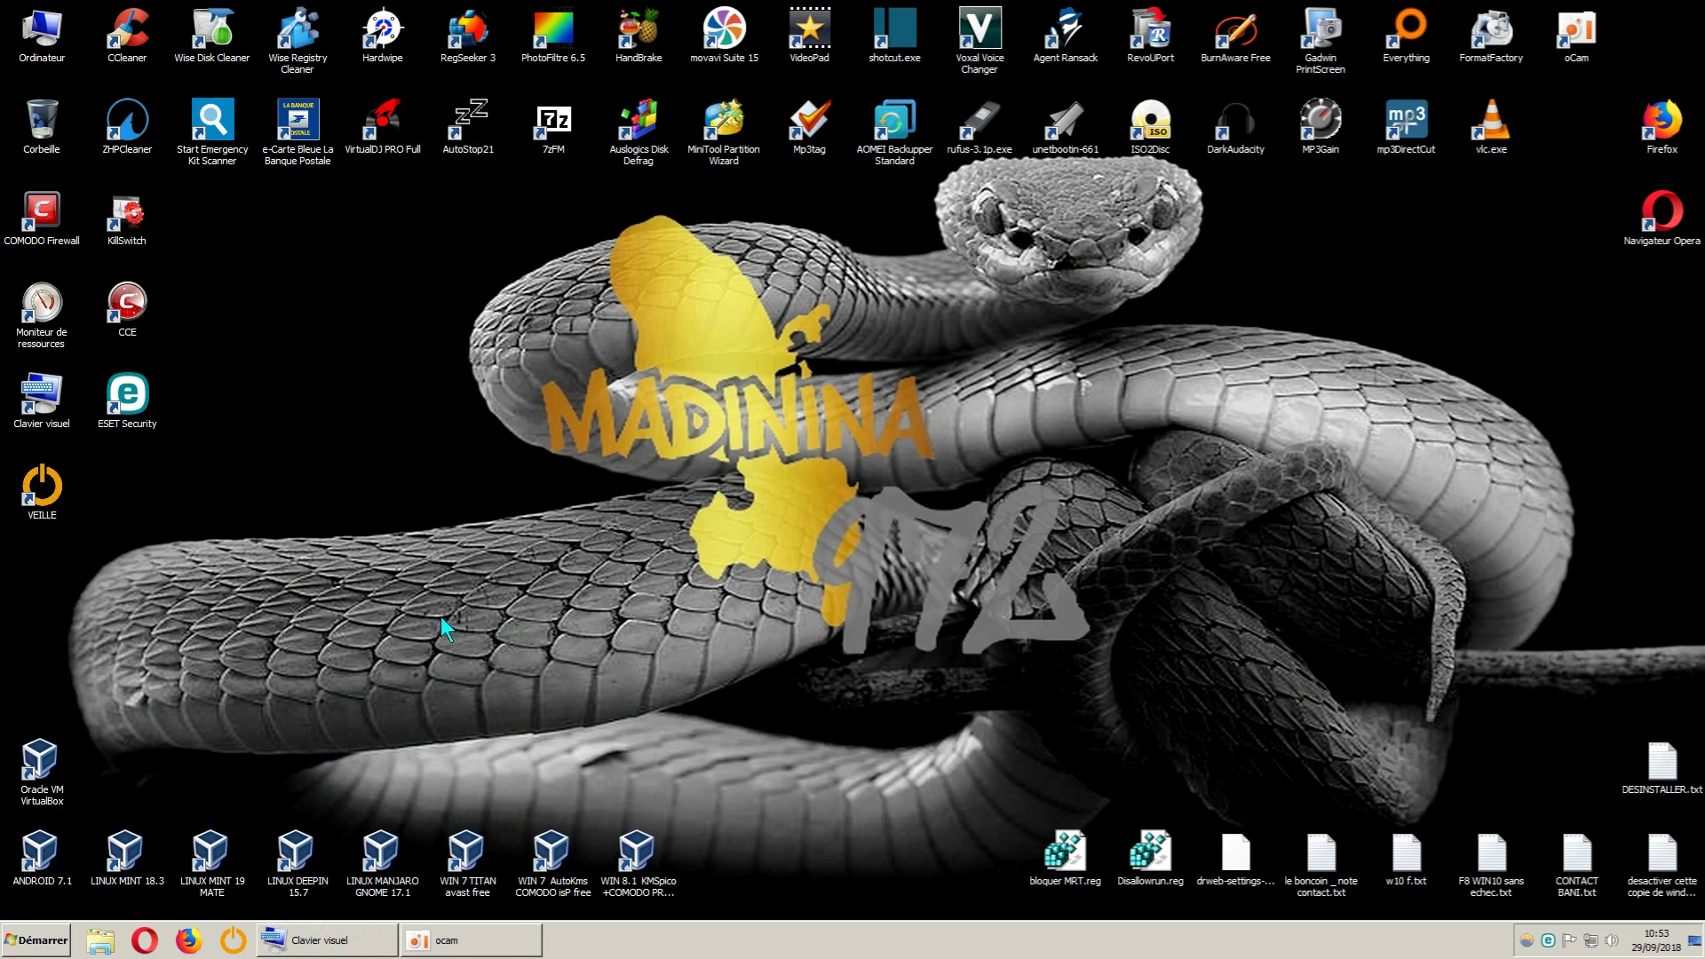
pyautogui.rightClick(44, 126)
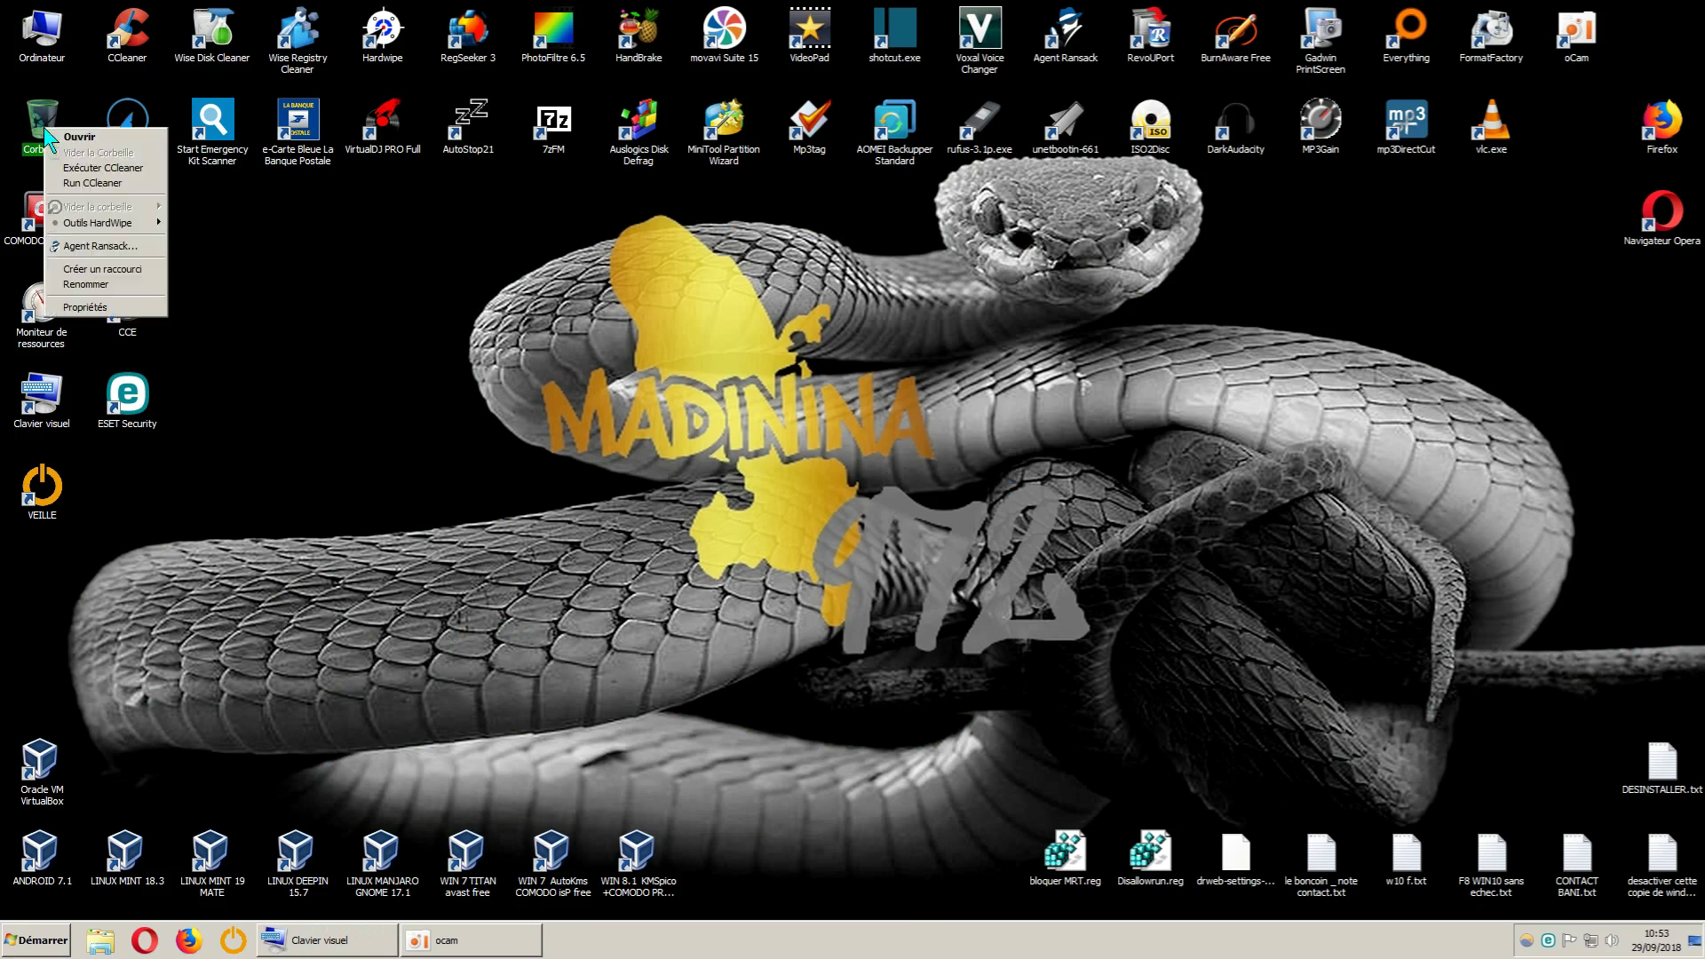
pyautogui.click(103, 172)
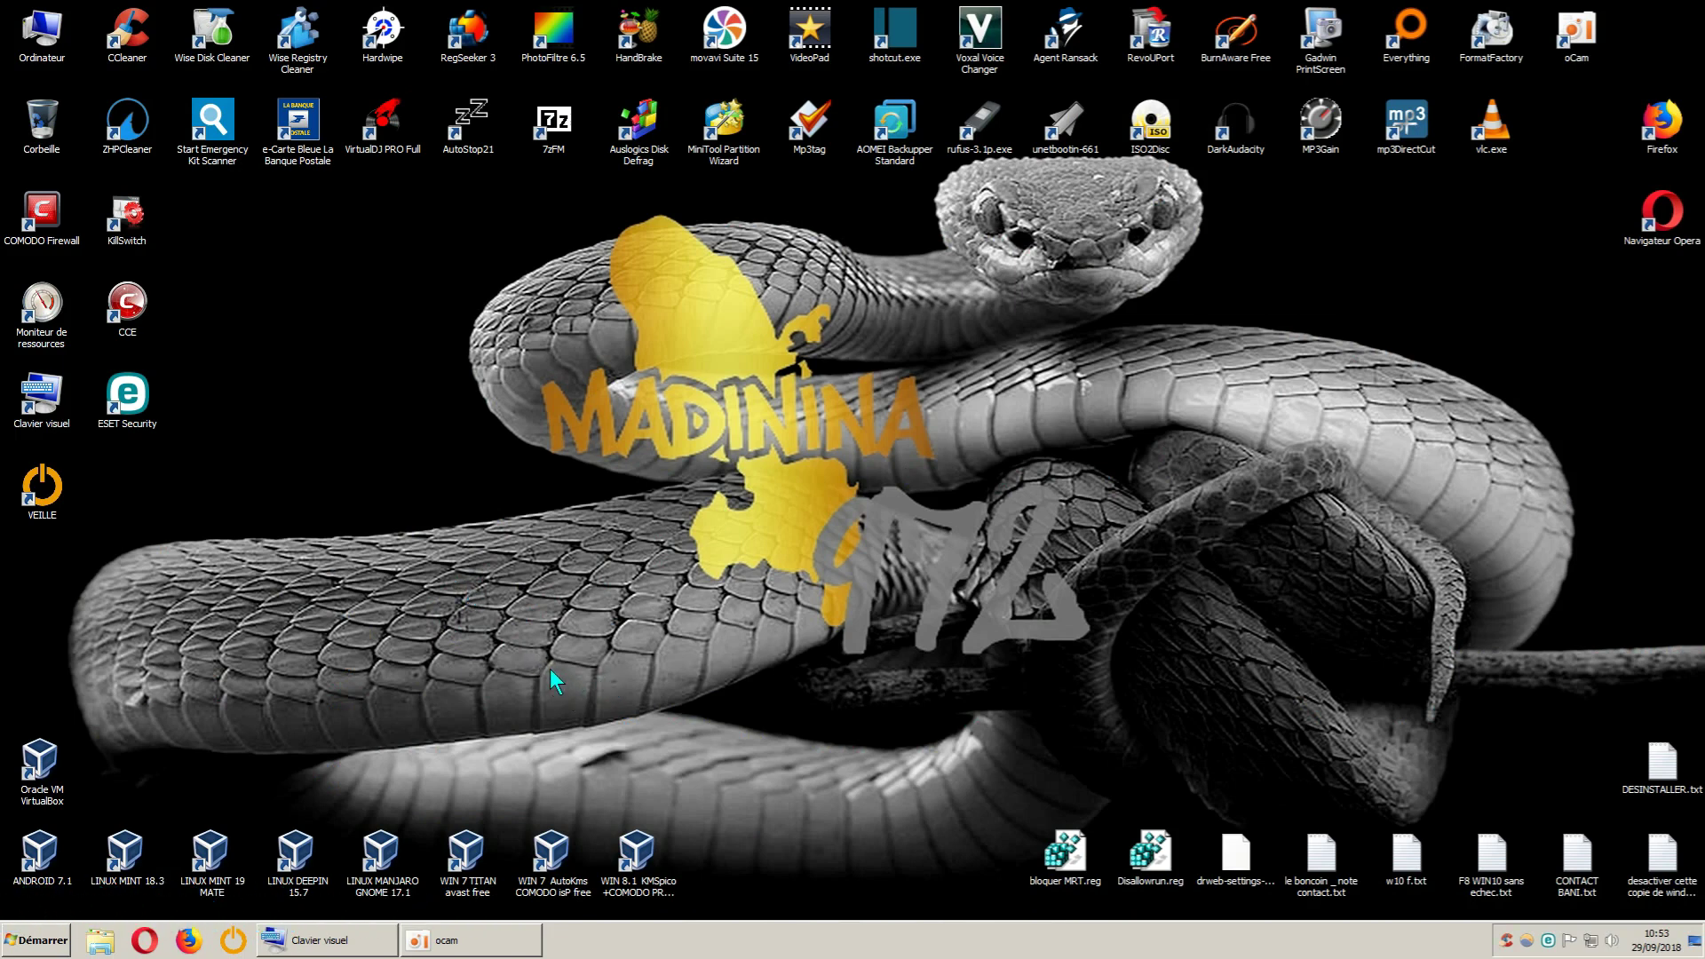
# Reopen Firefox and search the web for "auslogics"
pyautogui.click(190, 943)
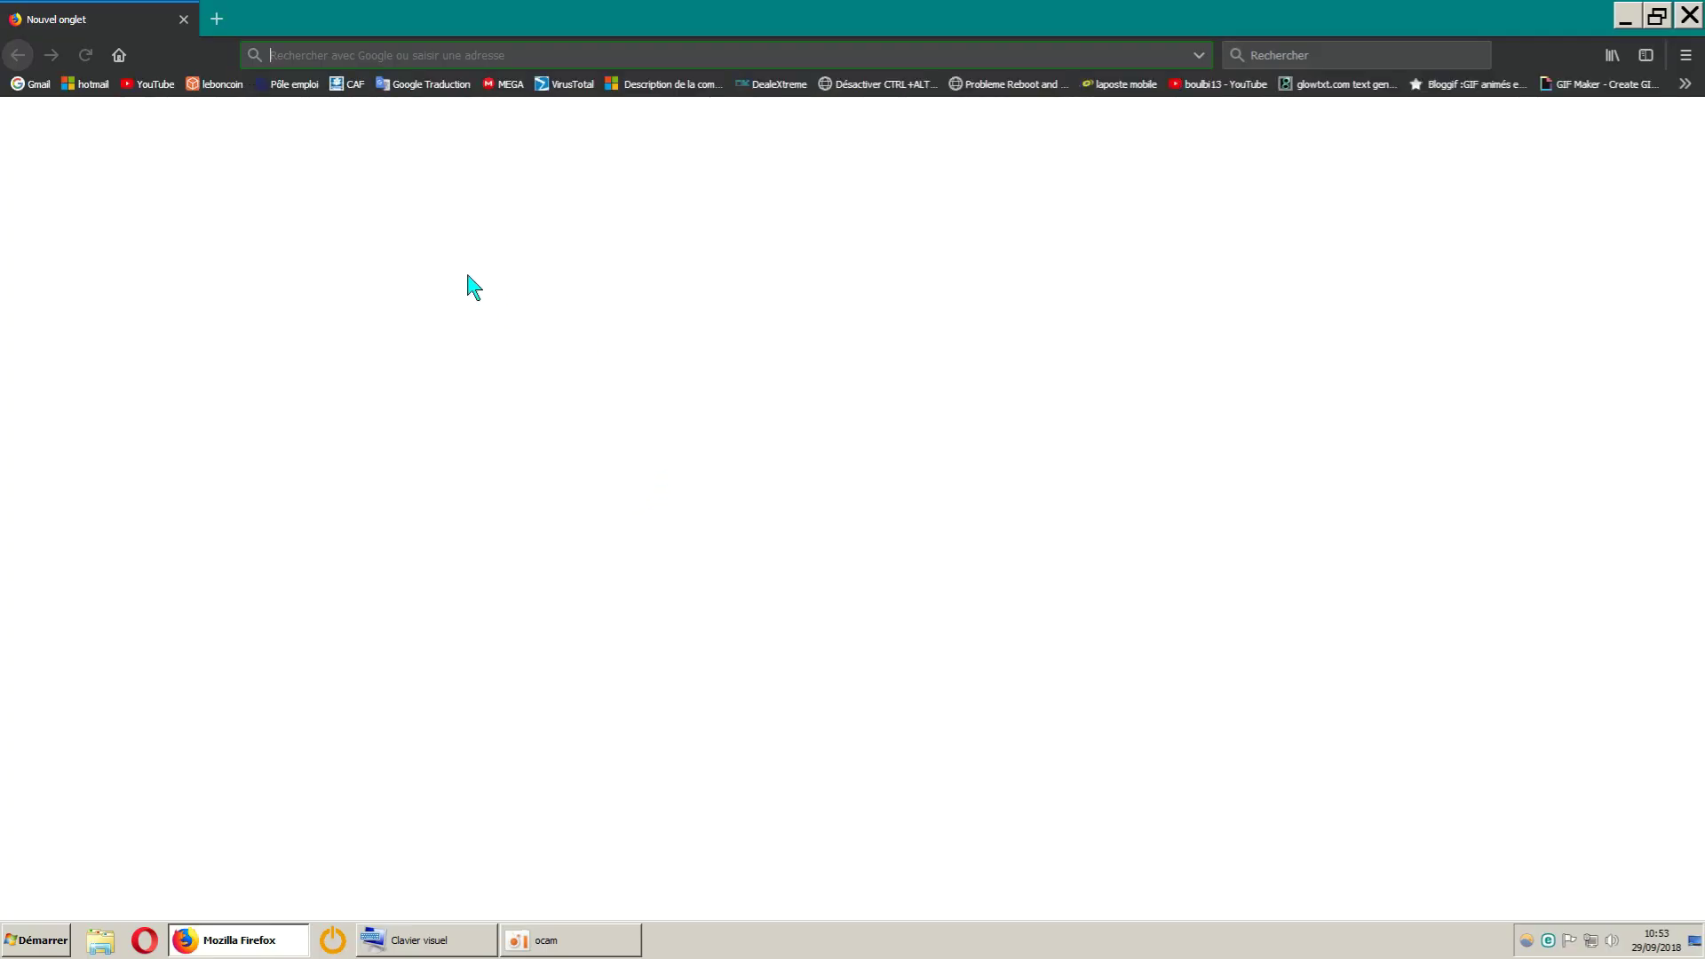
pyautogui.click(1245, 68)
pyautogui.write('auslog')
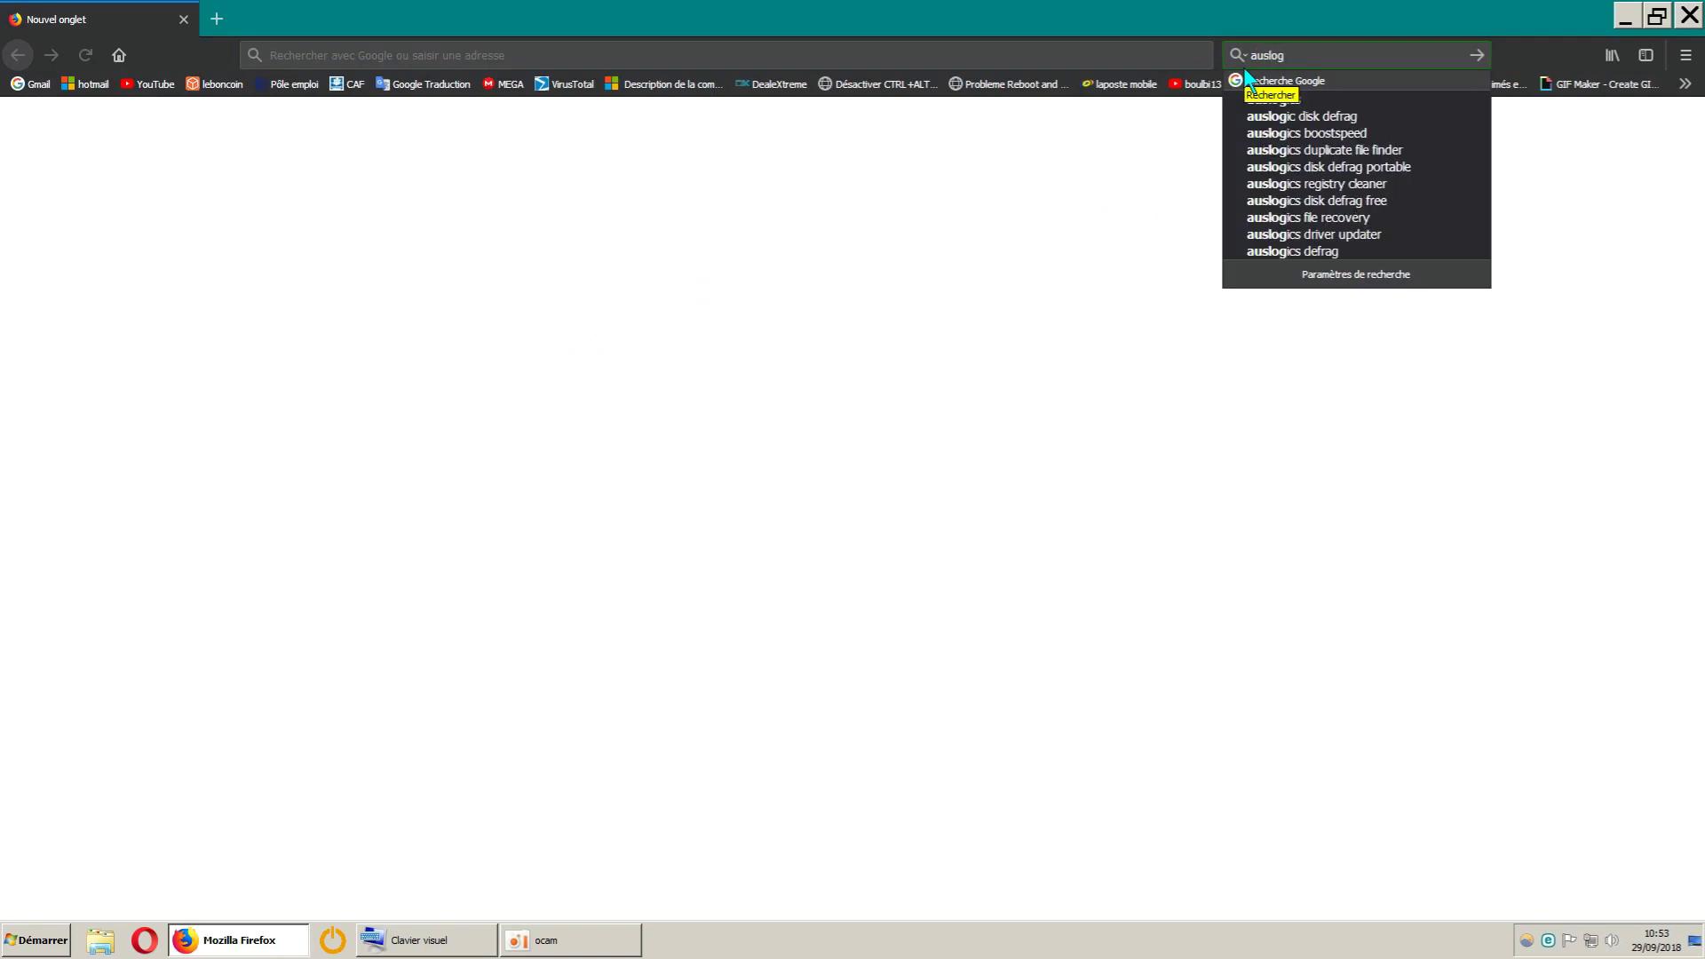
pyautogui.write('ic')
pyautogui.write('s')
pyautogui.press('Return')
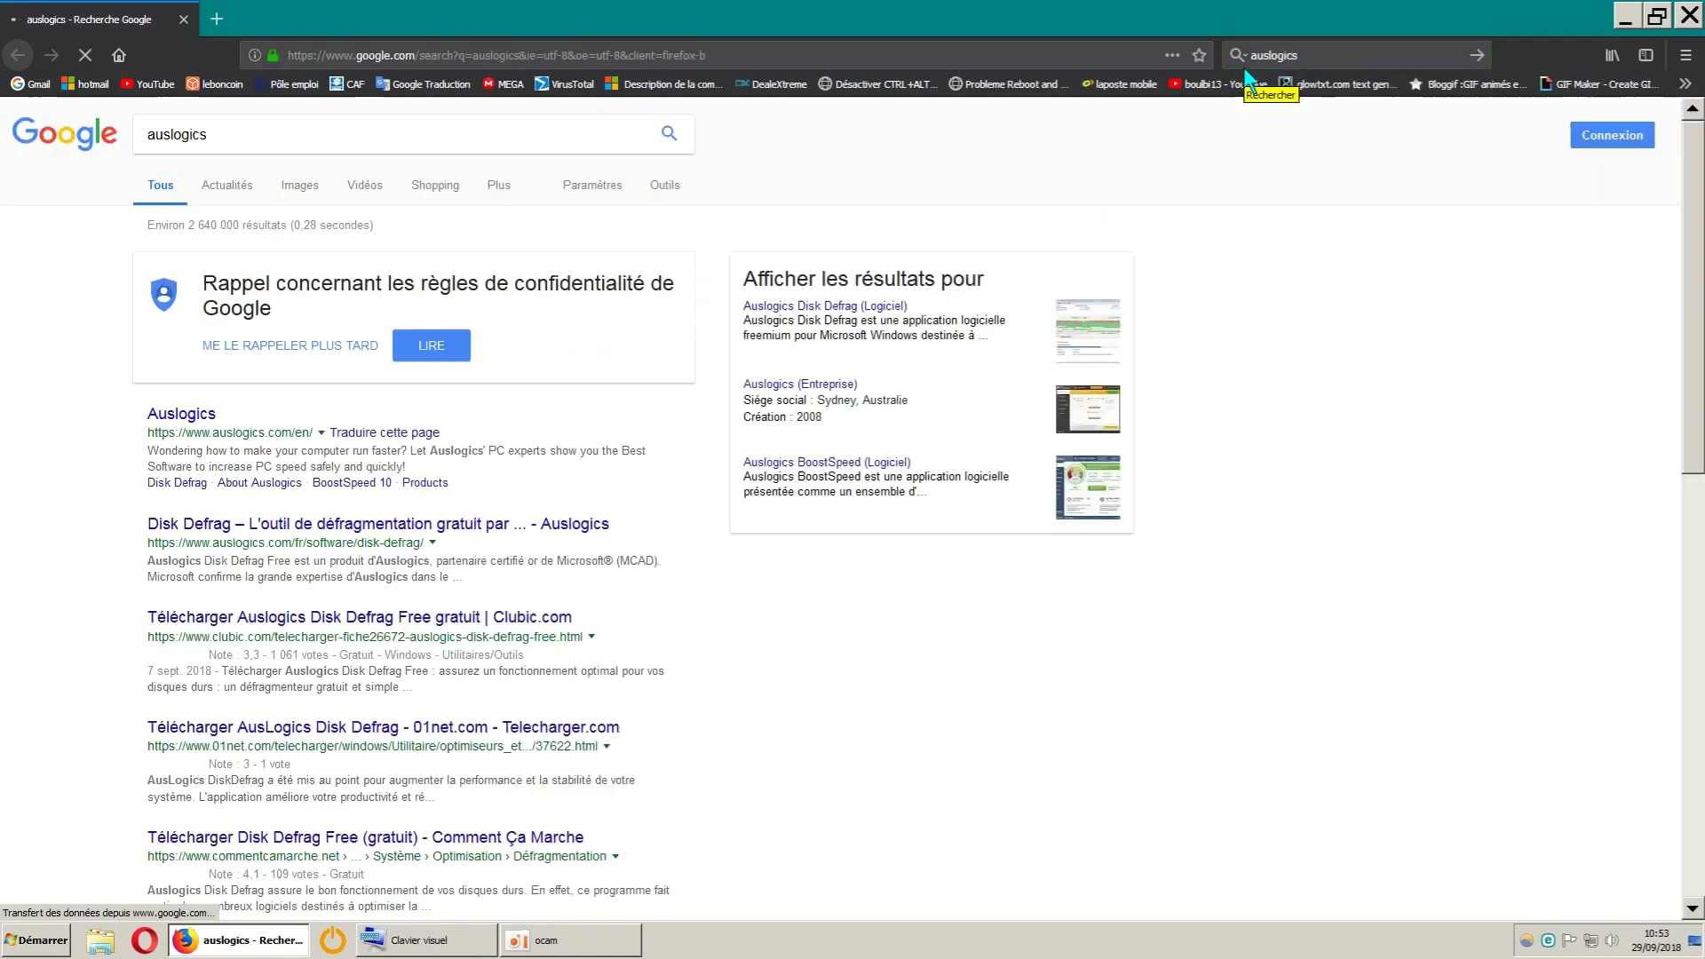
# Open the Auslogics English site from the results and save disk-defrag-setup.exe from the Disk Defrag Free page
pyautogui.click(209, 415)
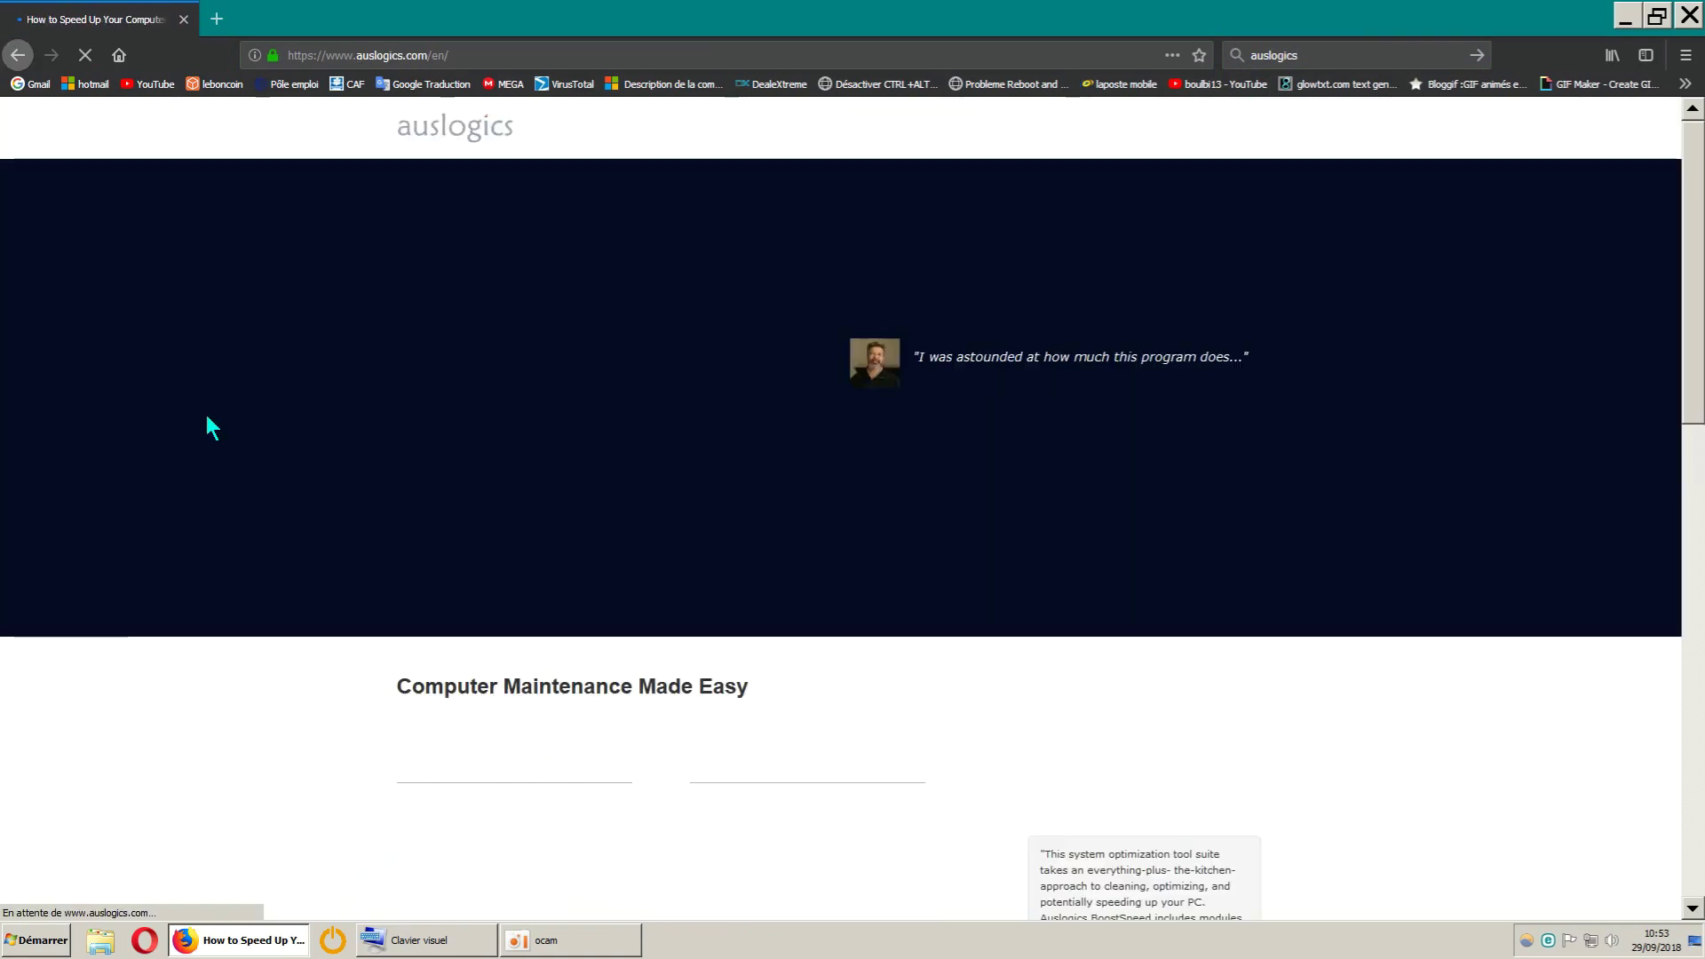
pyautogui.scroll(-4, 1528, 498)
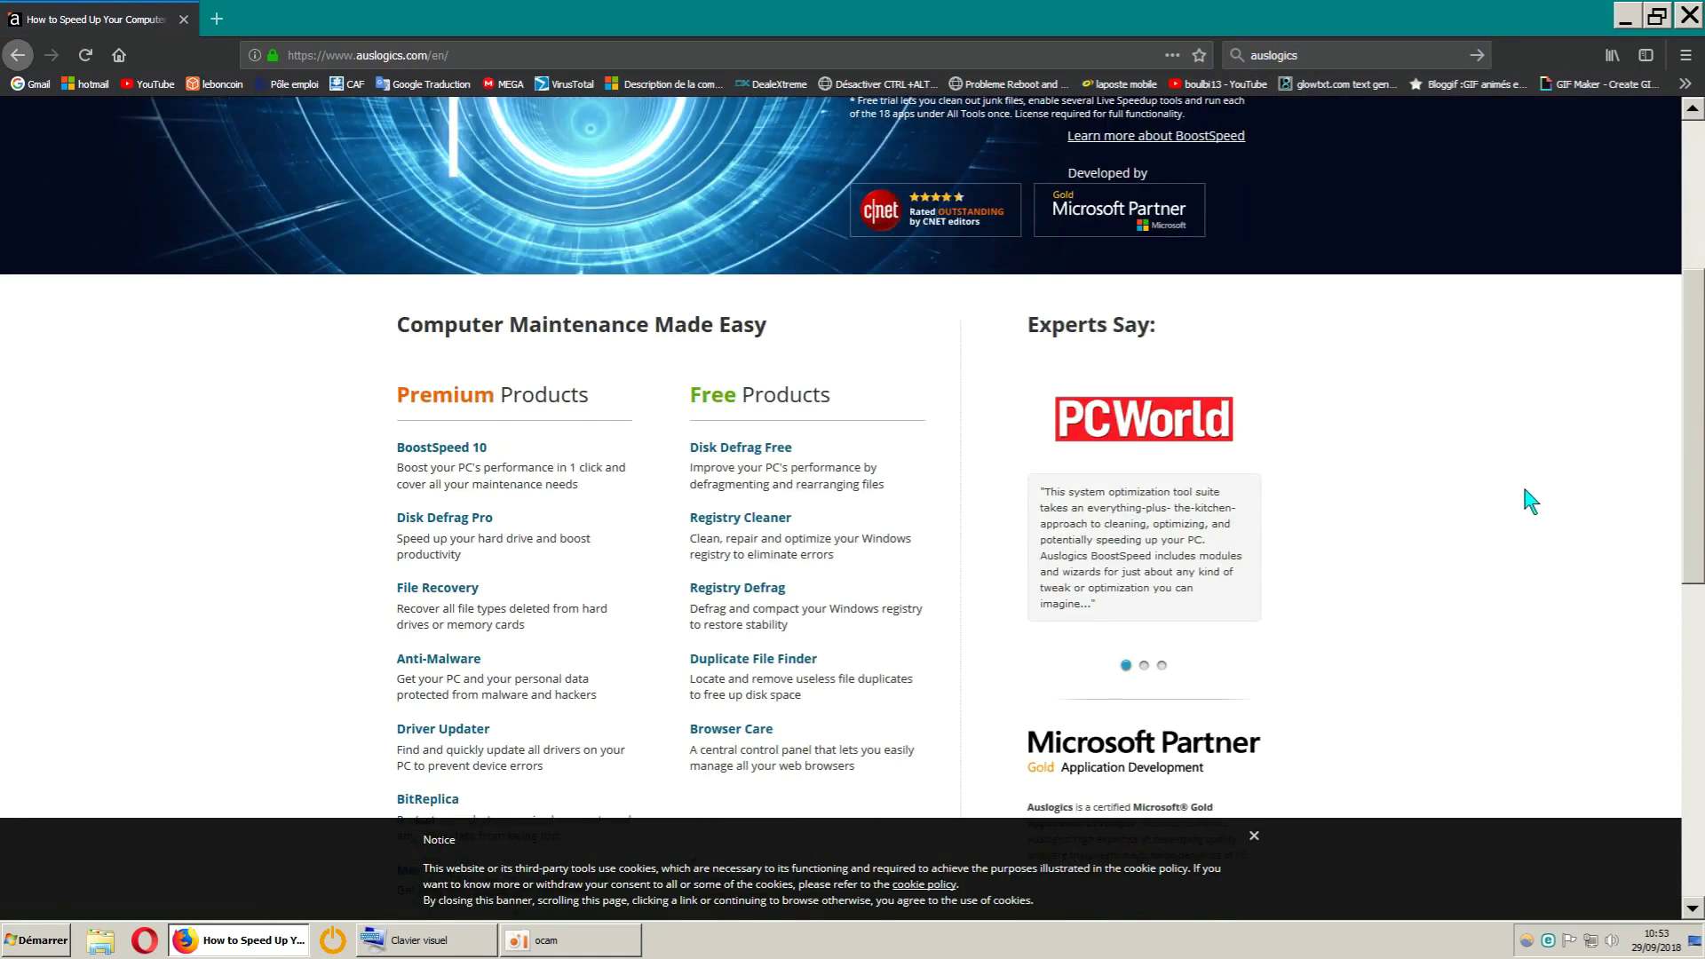
pyautogui.click(776, 449)
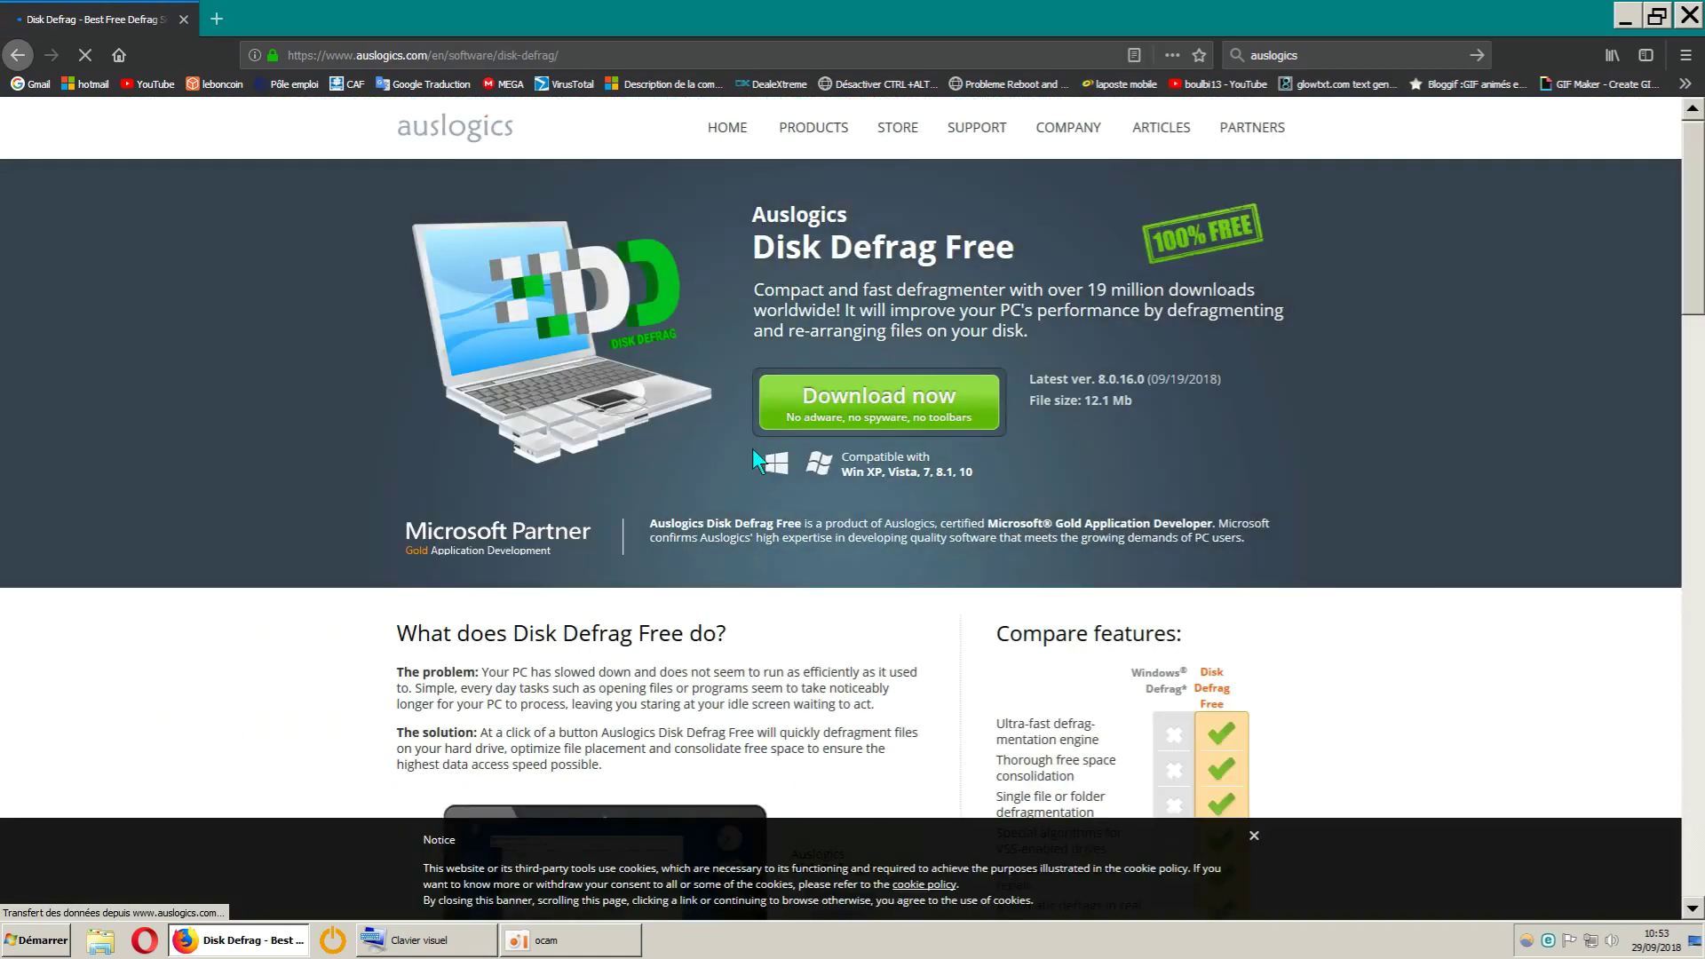
pyautogui.click(861, 395)
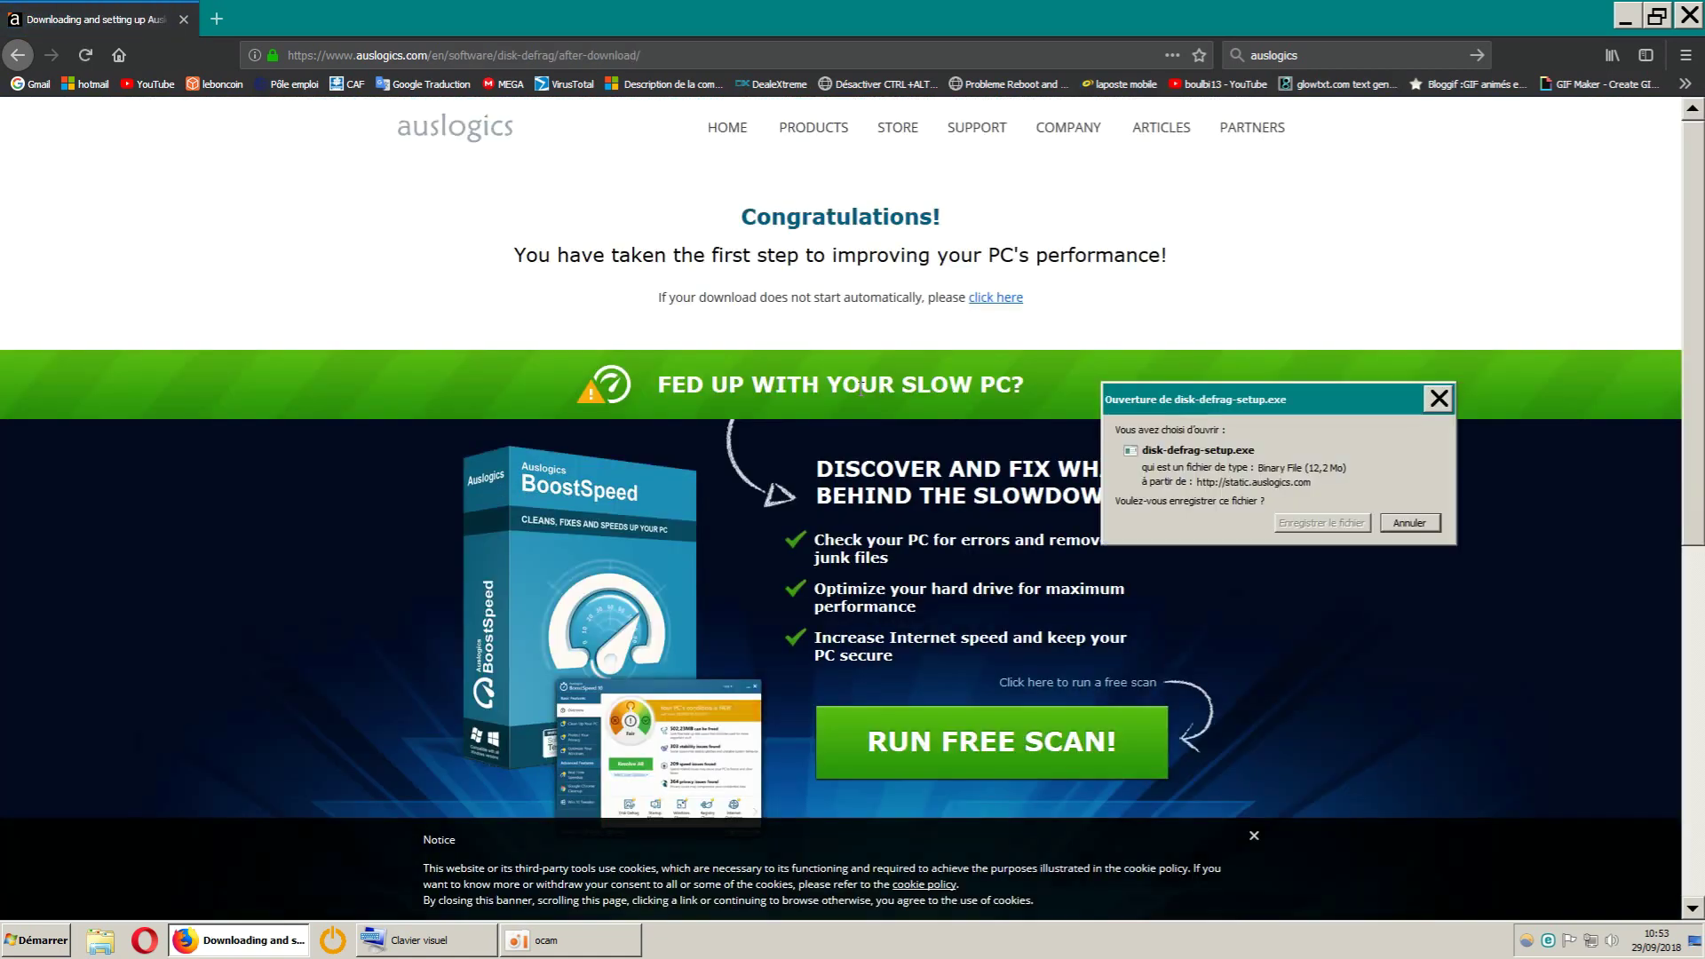
pyautogui.click(1358, 523)
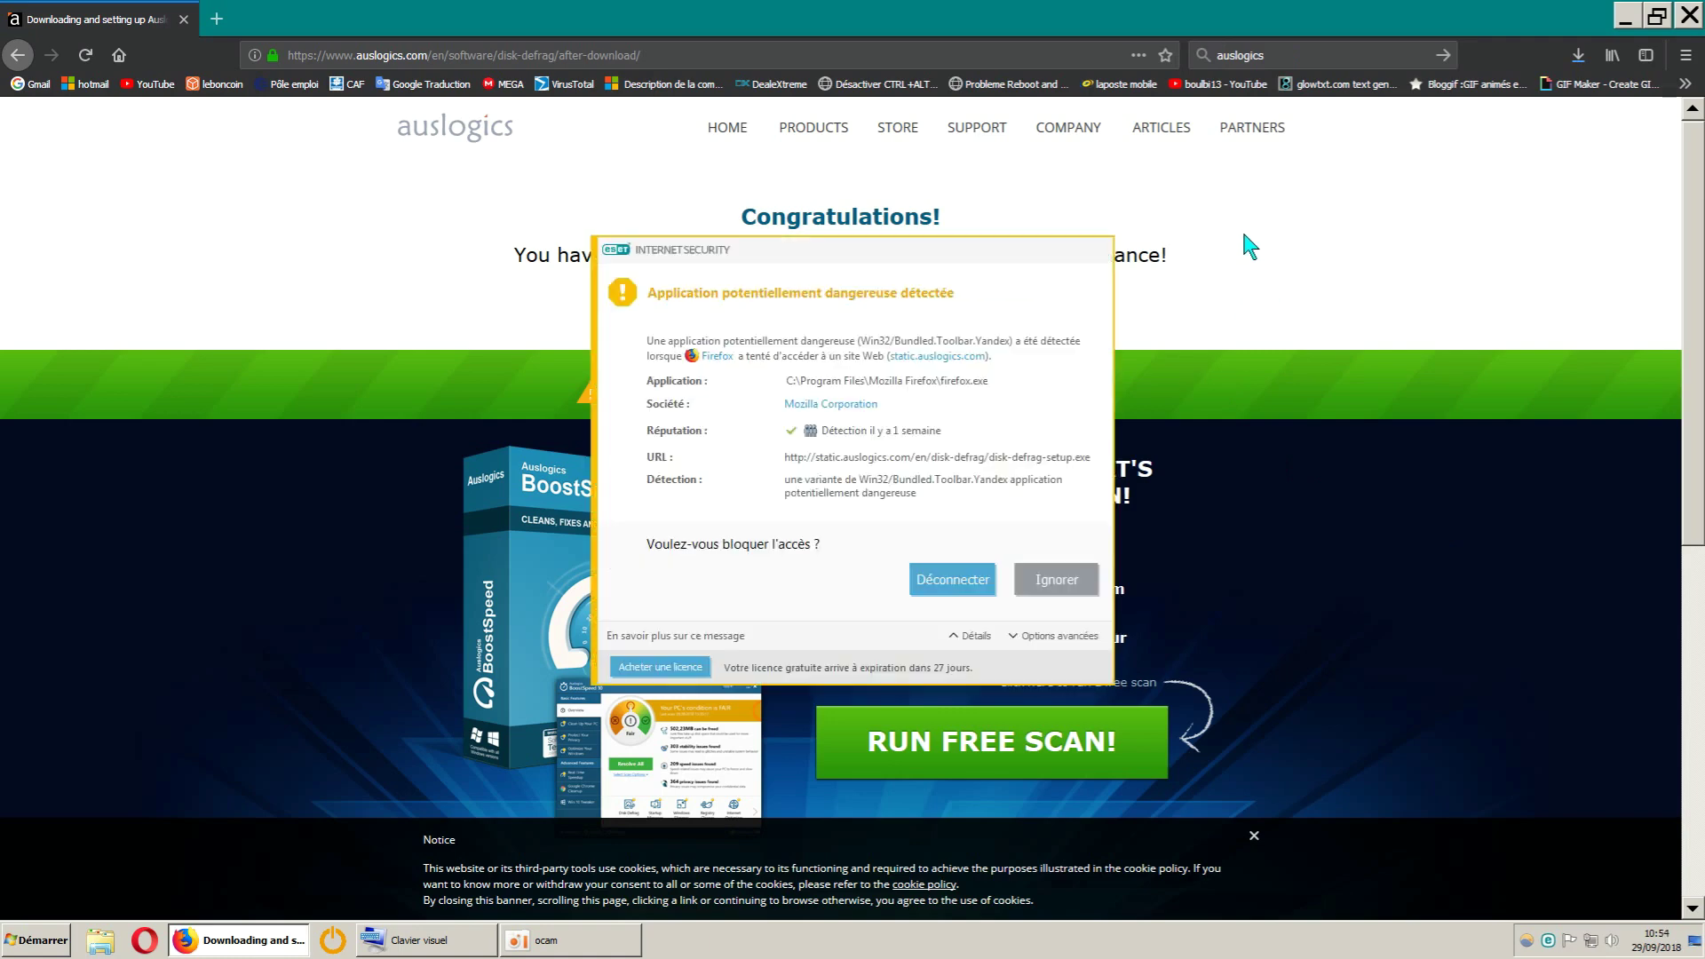
# Check the disk-defrag-setup.exe download status in Firefox and dismiss the site's cookie notice
pyautogui.click(1580, 57)
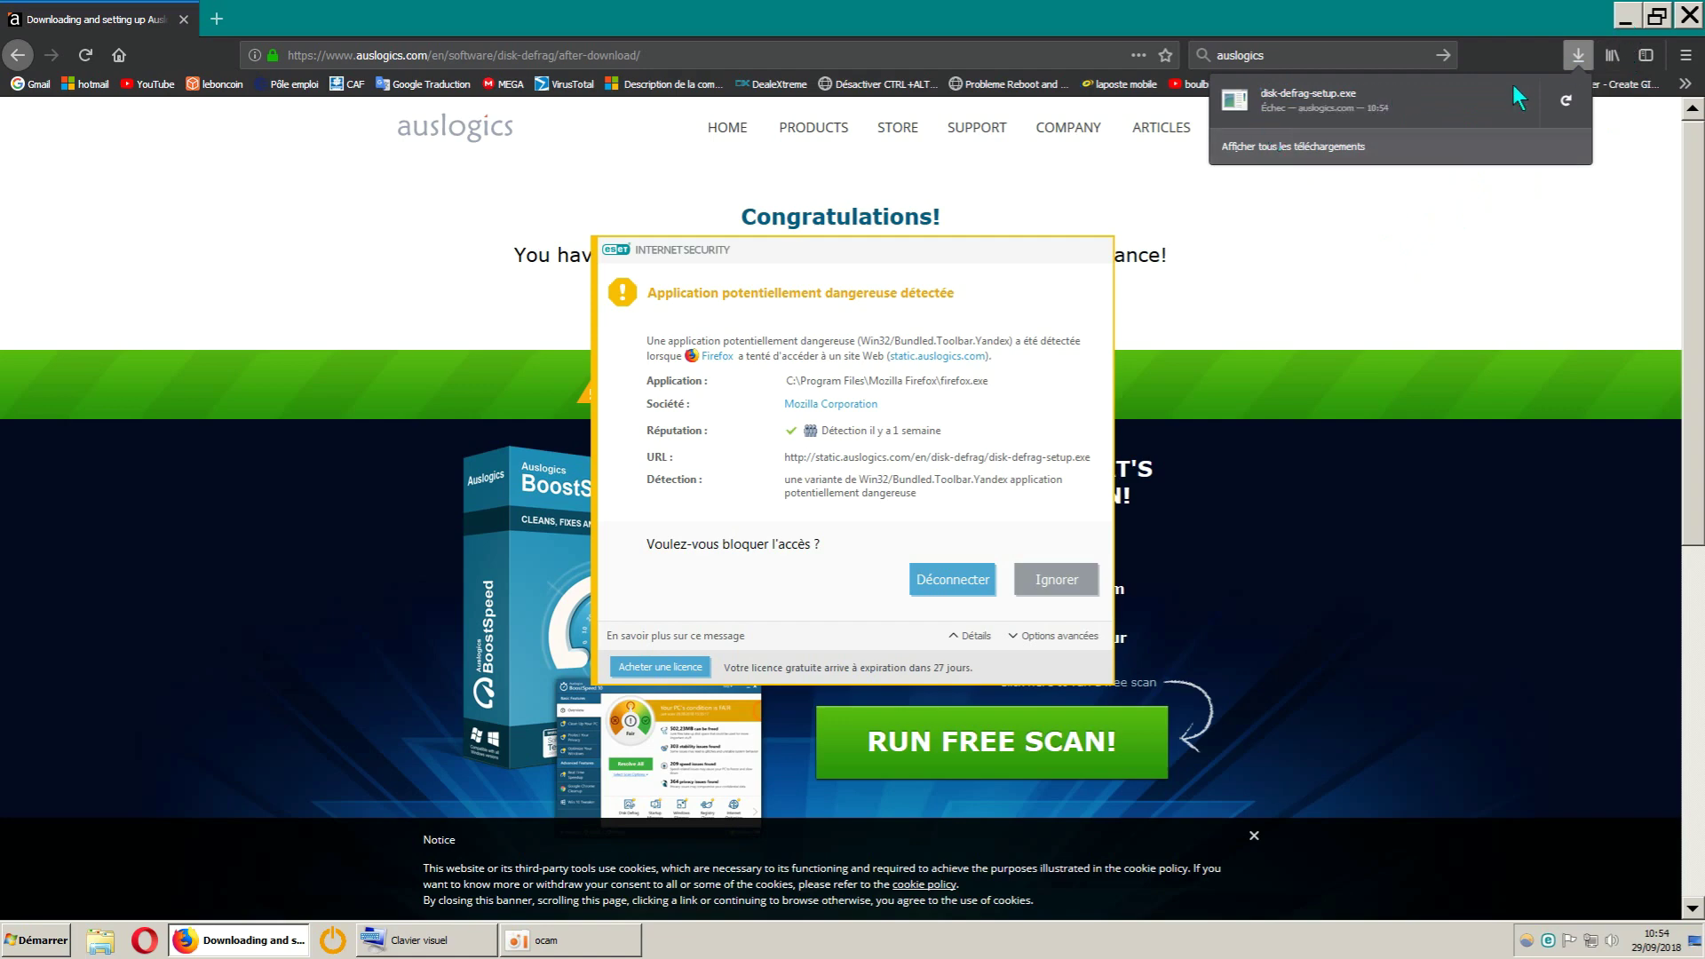
pyautogui.click(1628, 19)
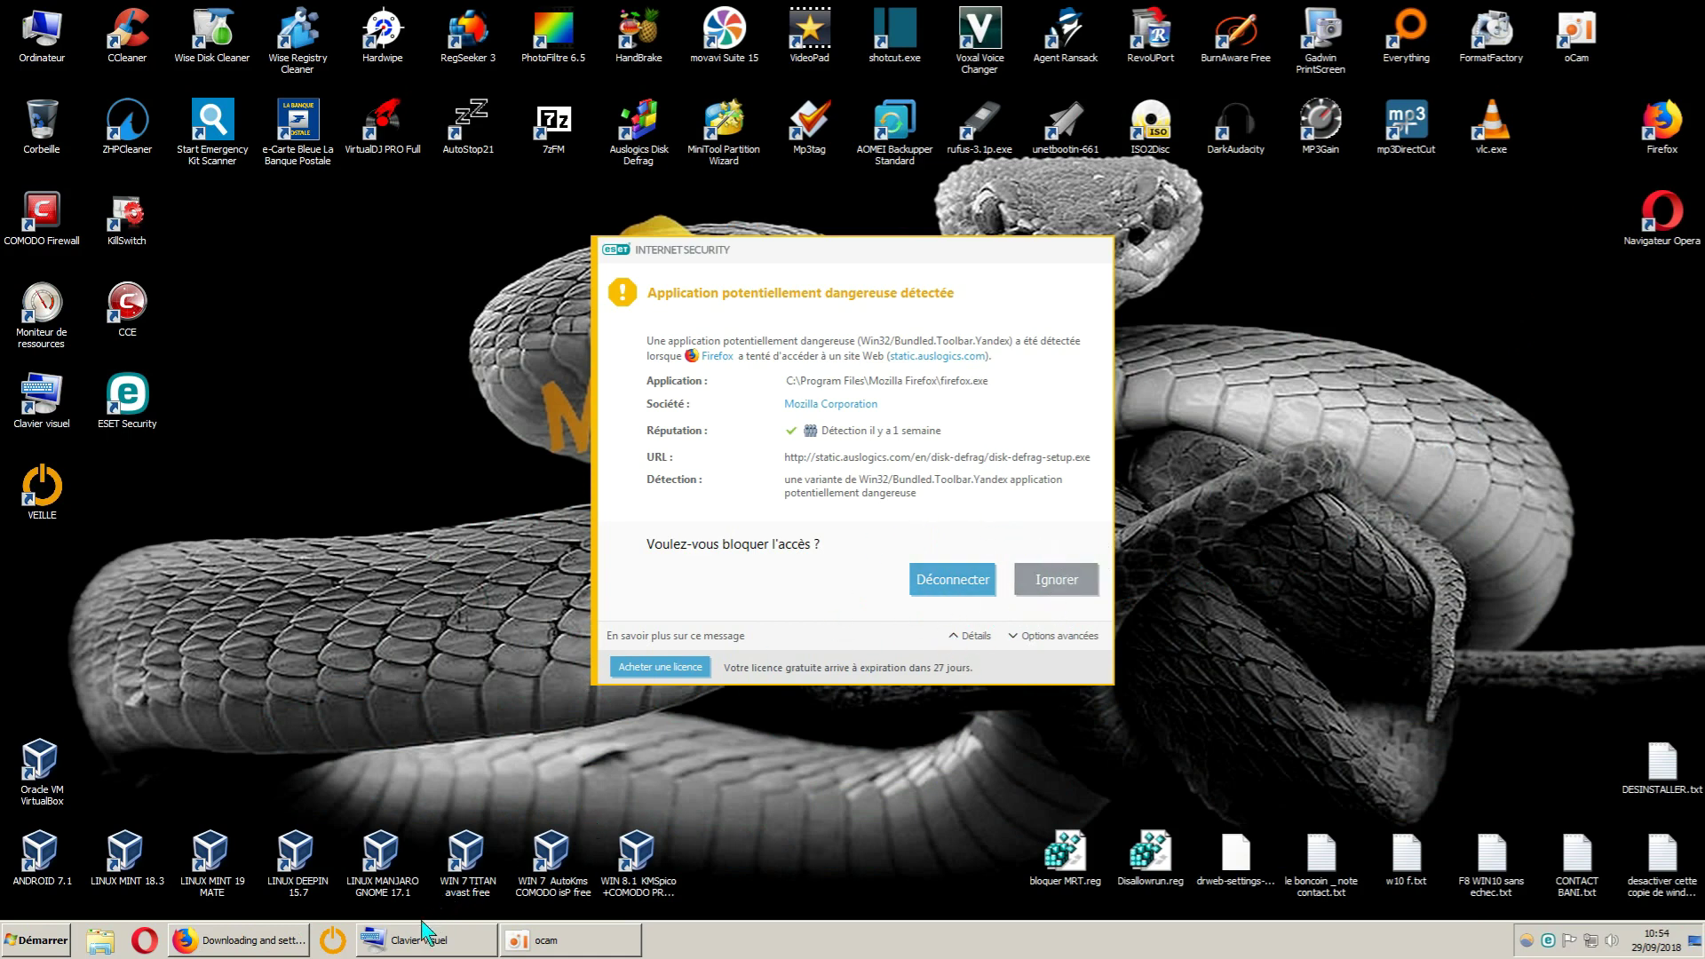
pyautogui.click(275, 949)
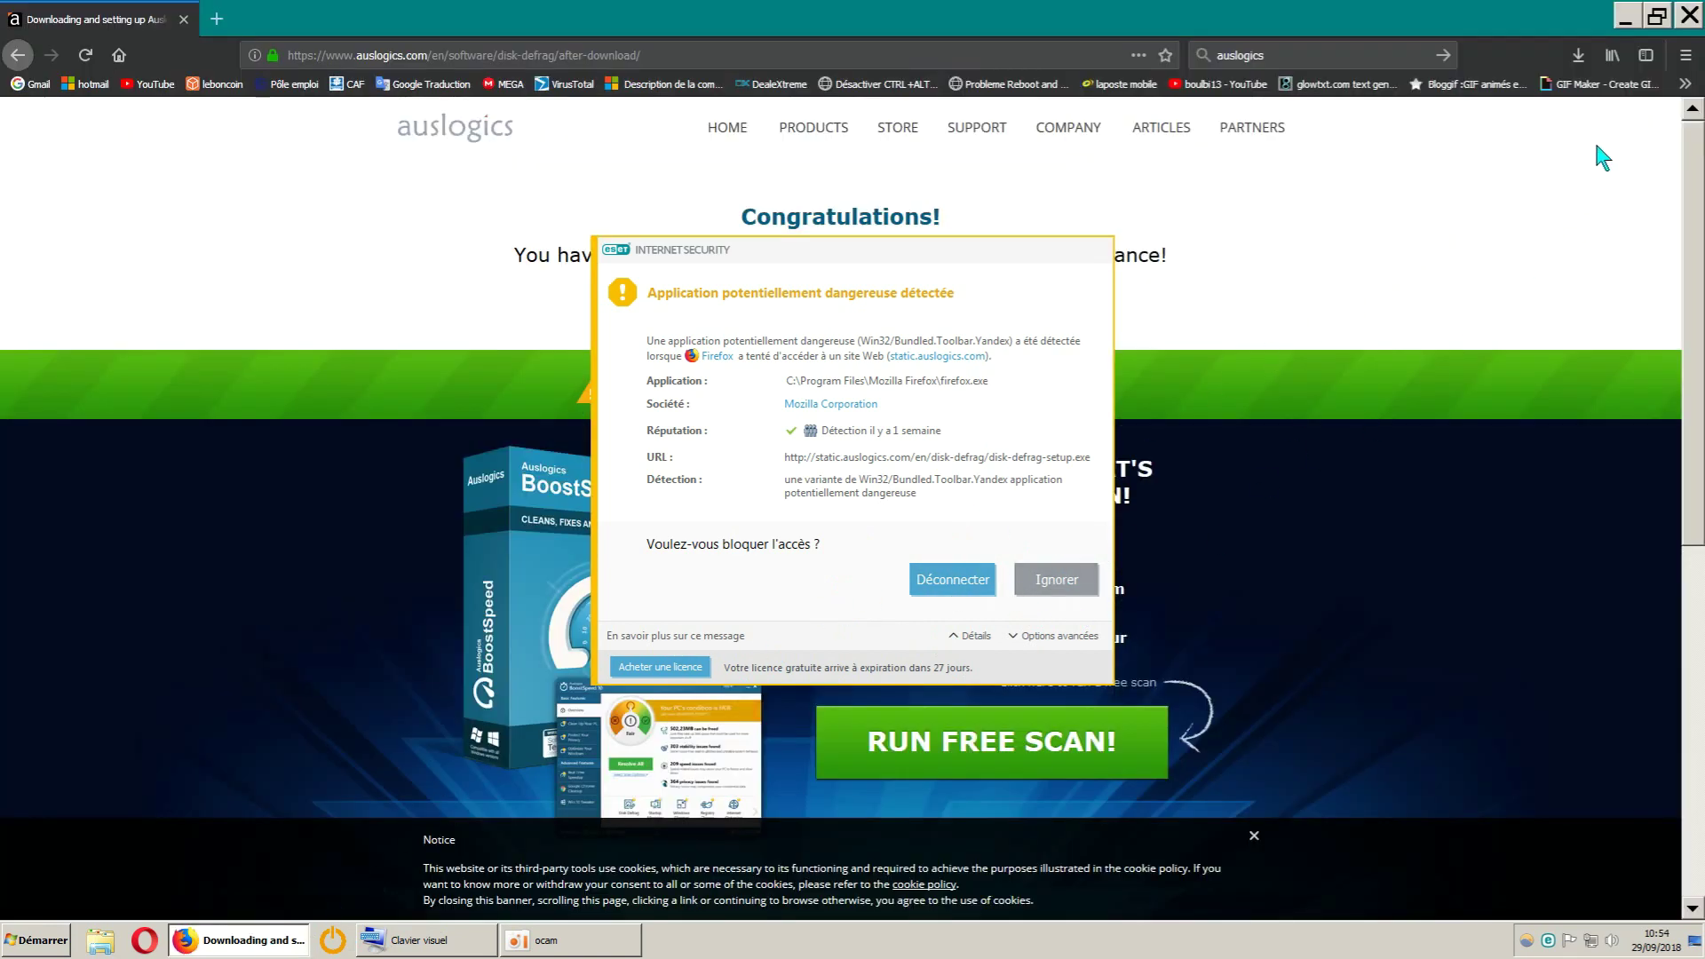
pyautogui.click(1578, 55)
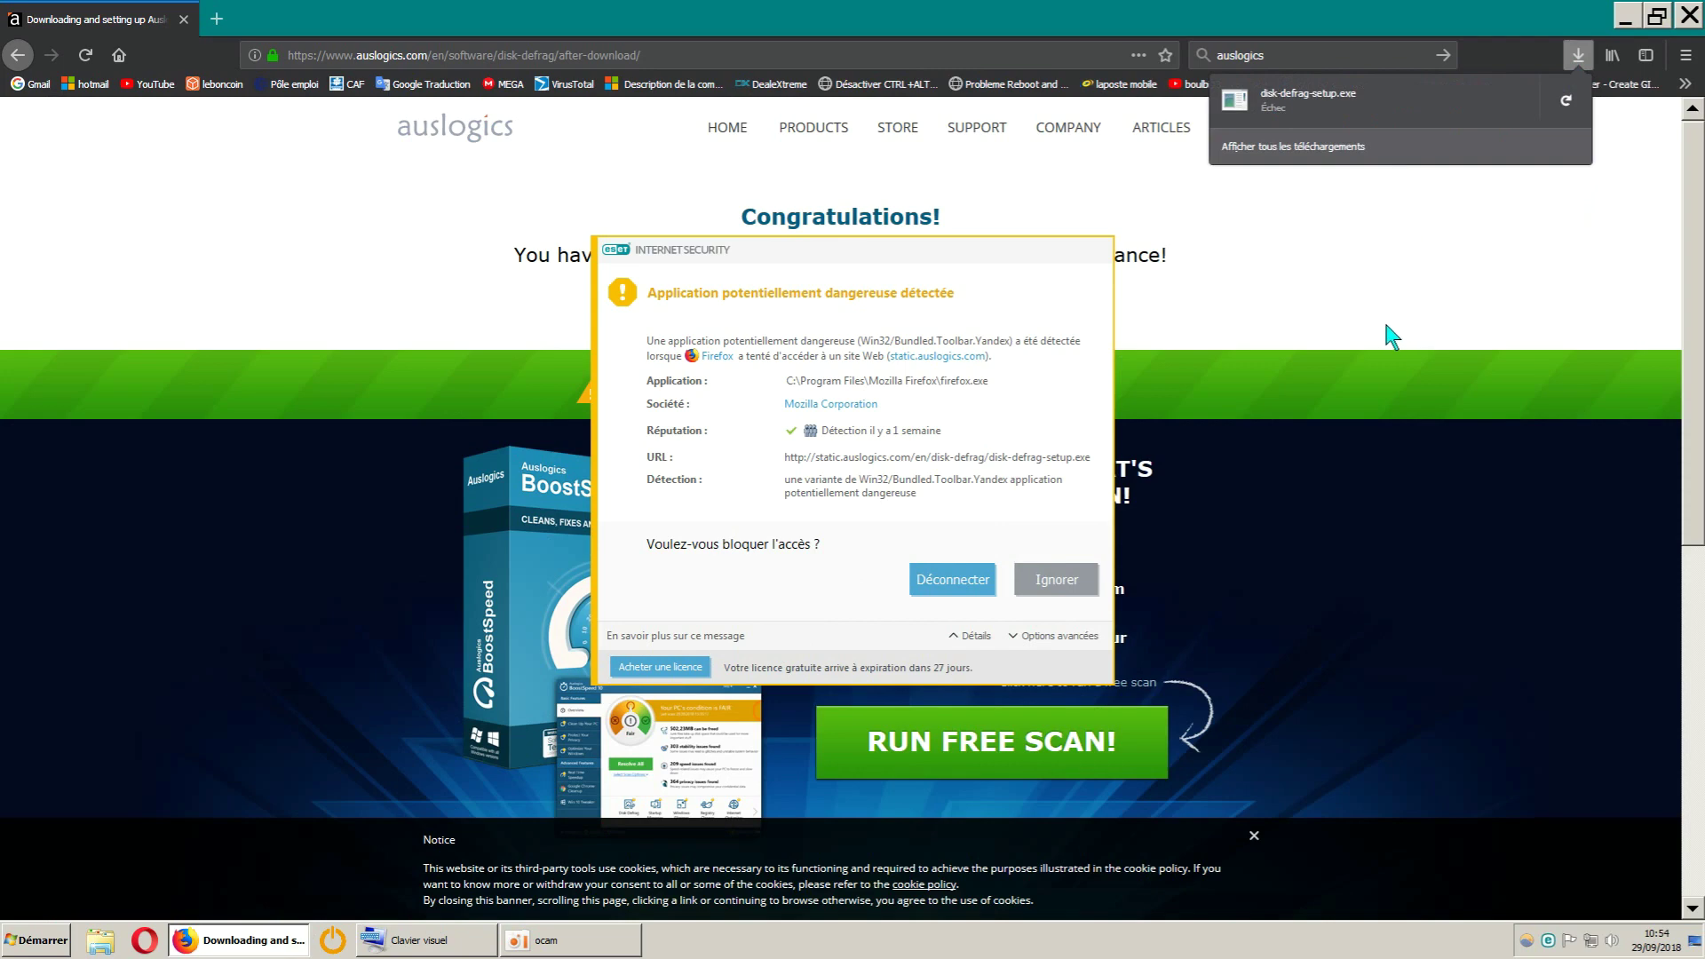
pyautogui.click(1254, 836)
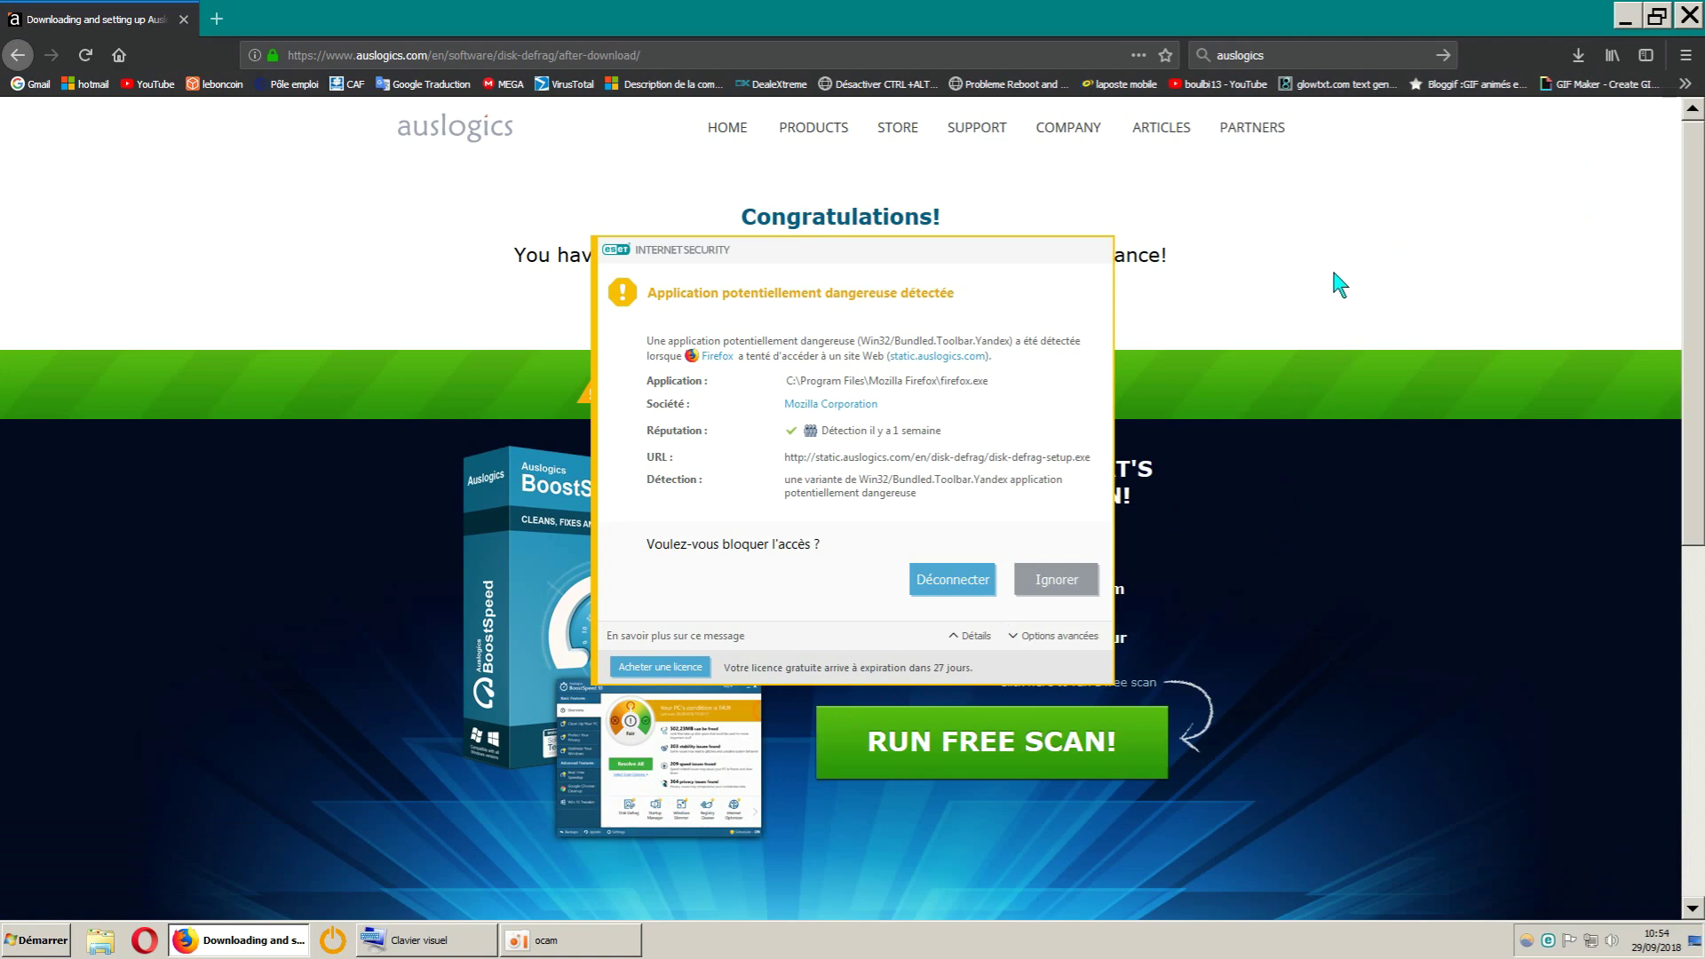
# Ignore the ESET alert, retry the disk-defrag-setup.exe download, and open the folder containing the file
pyautogui.click(1062, 580)
pyautogui.click(1580, 57)
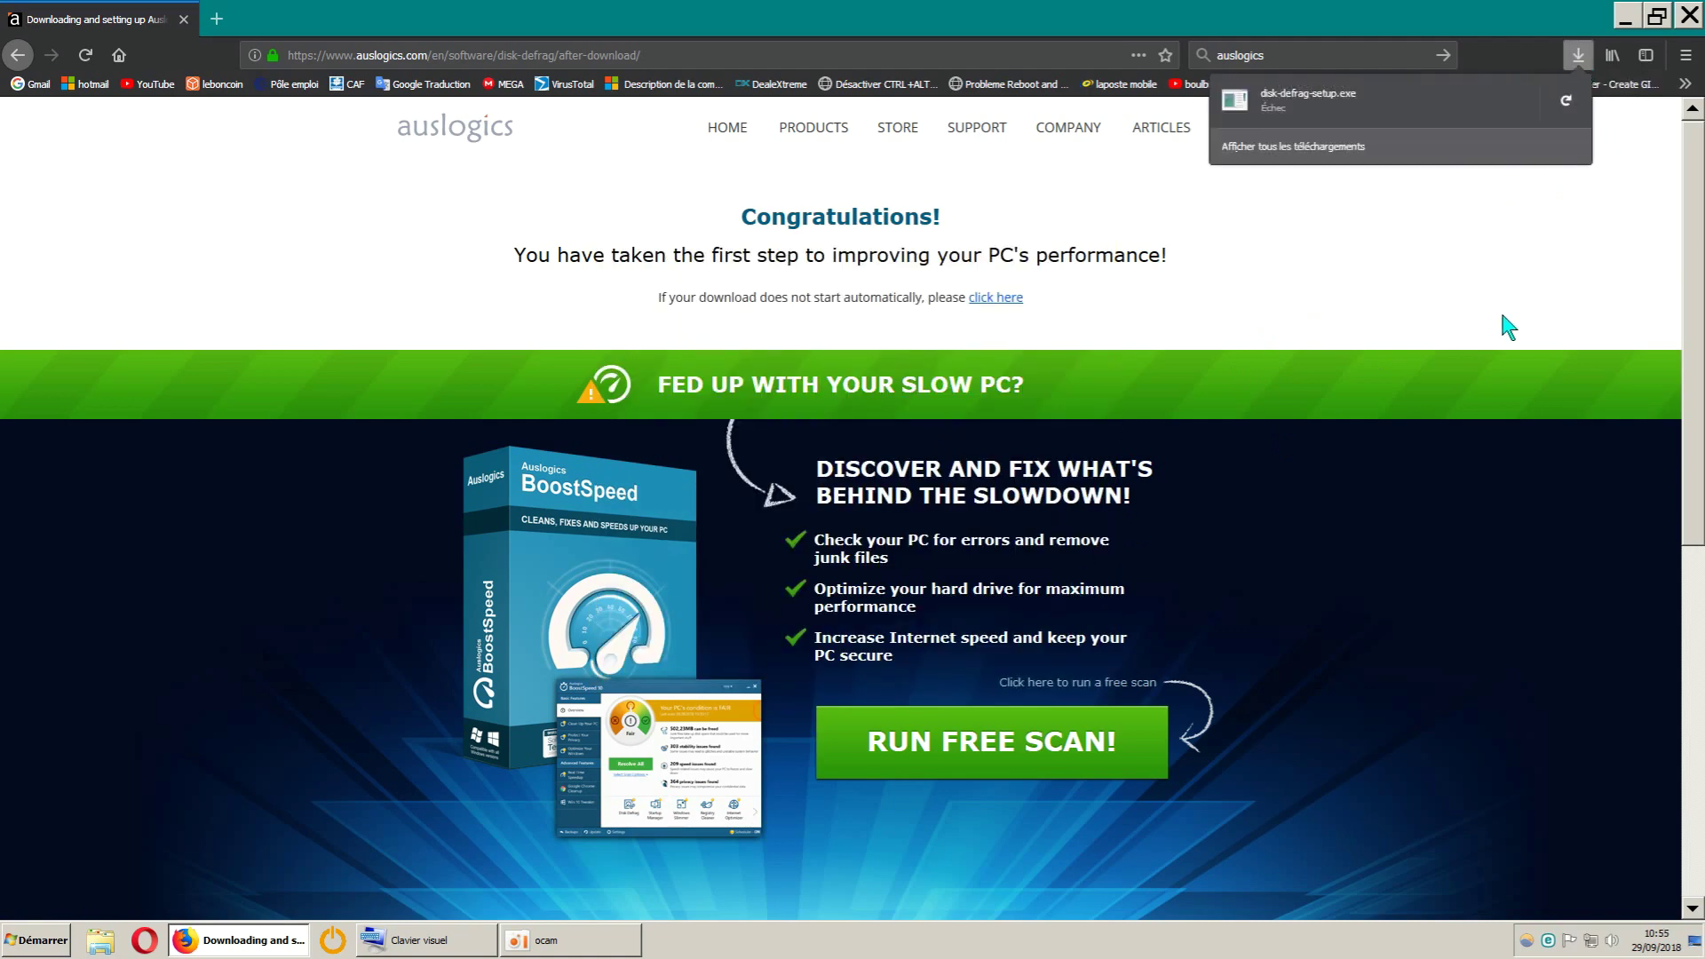
pyautogui.click(1564, 100)
pyautogui.click(1566, 99)
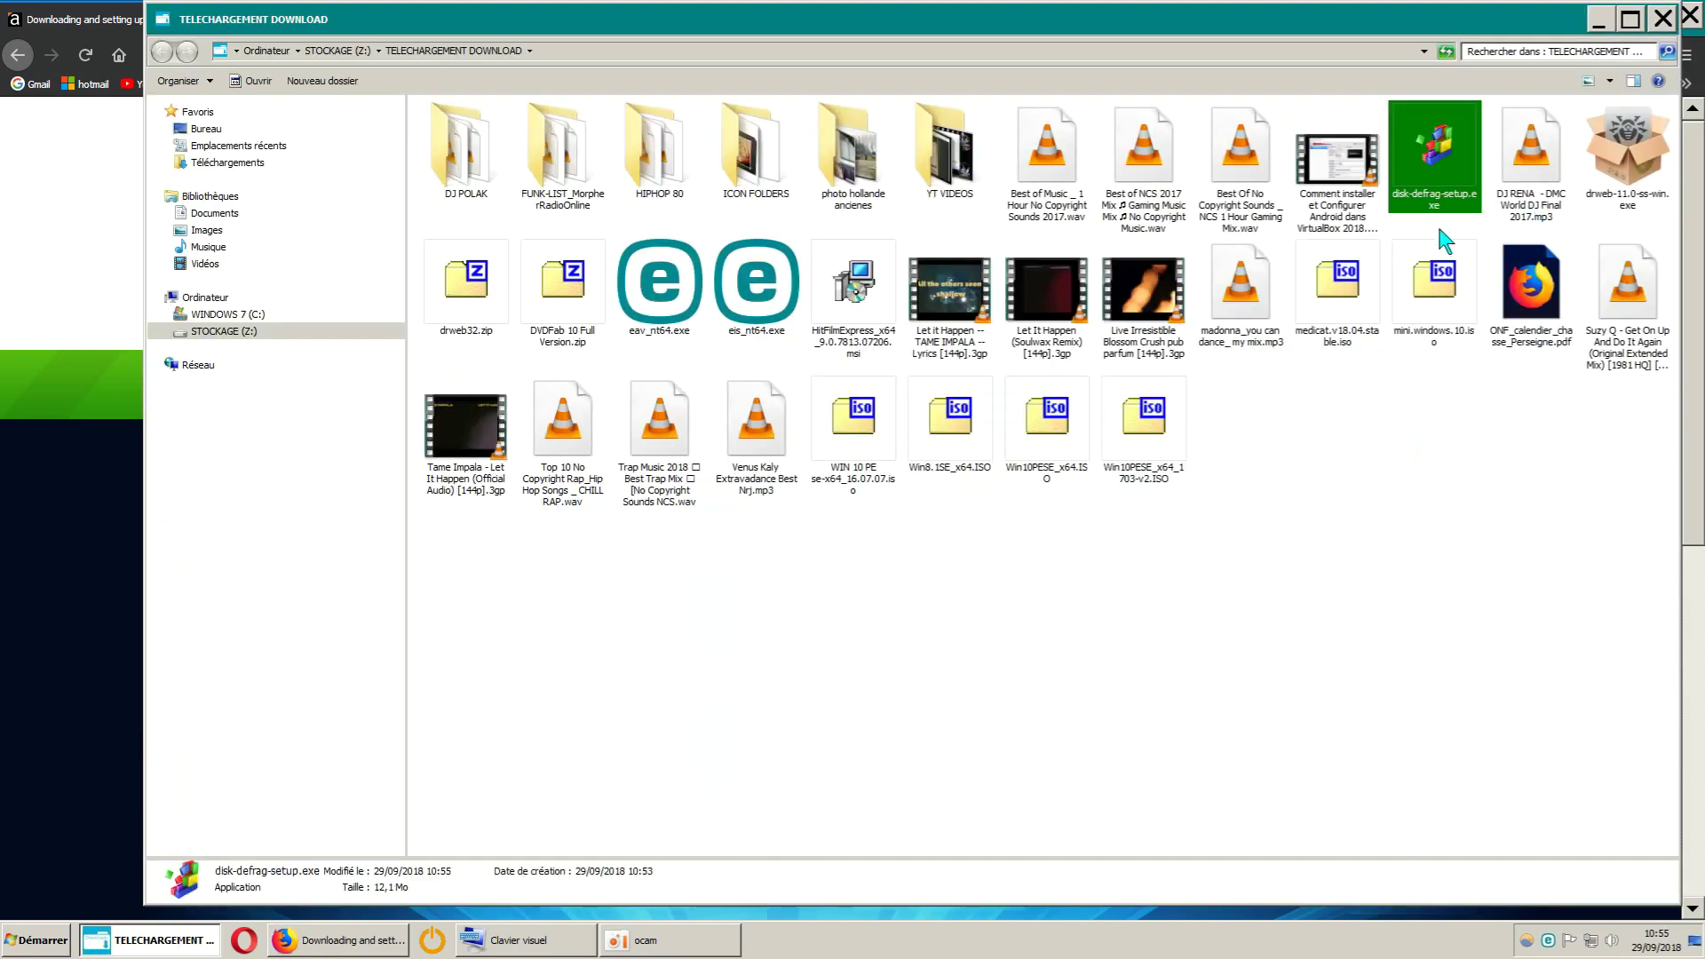
# Delete disk-defrag-setup.exe from the TELECHARGEMENT DOWNLOAD folder and close the folder window
pyautogui.rightClick(1431, 189)
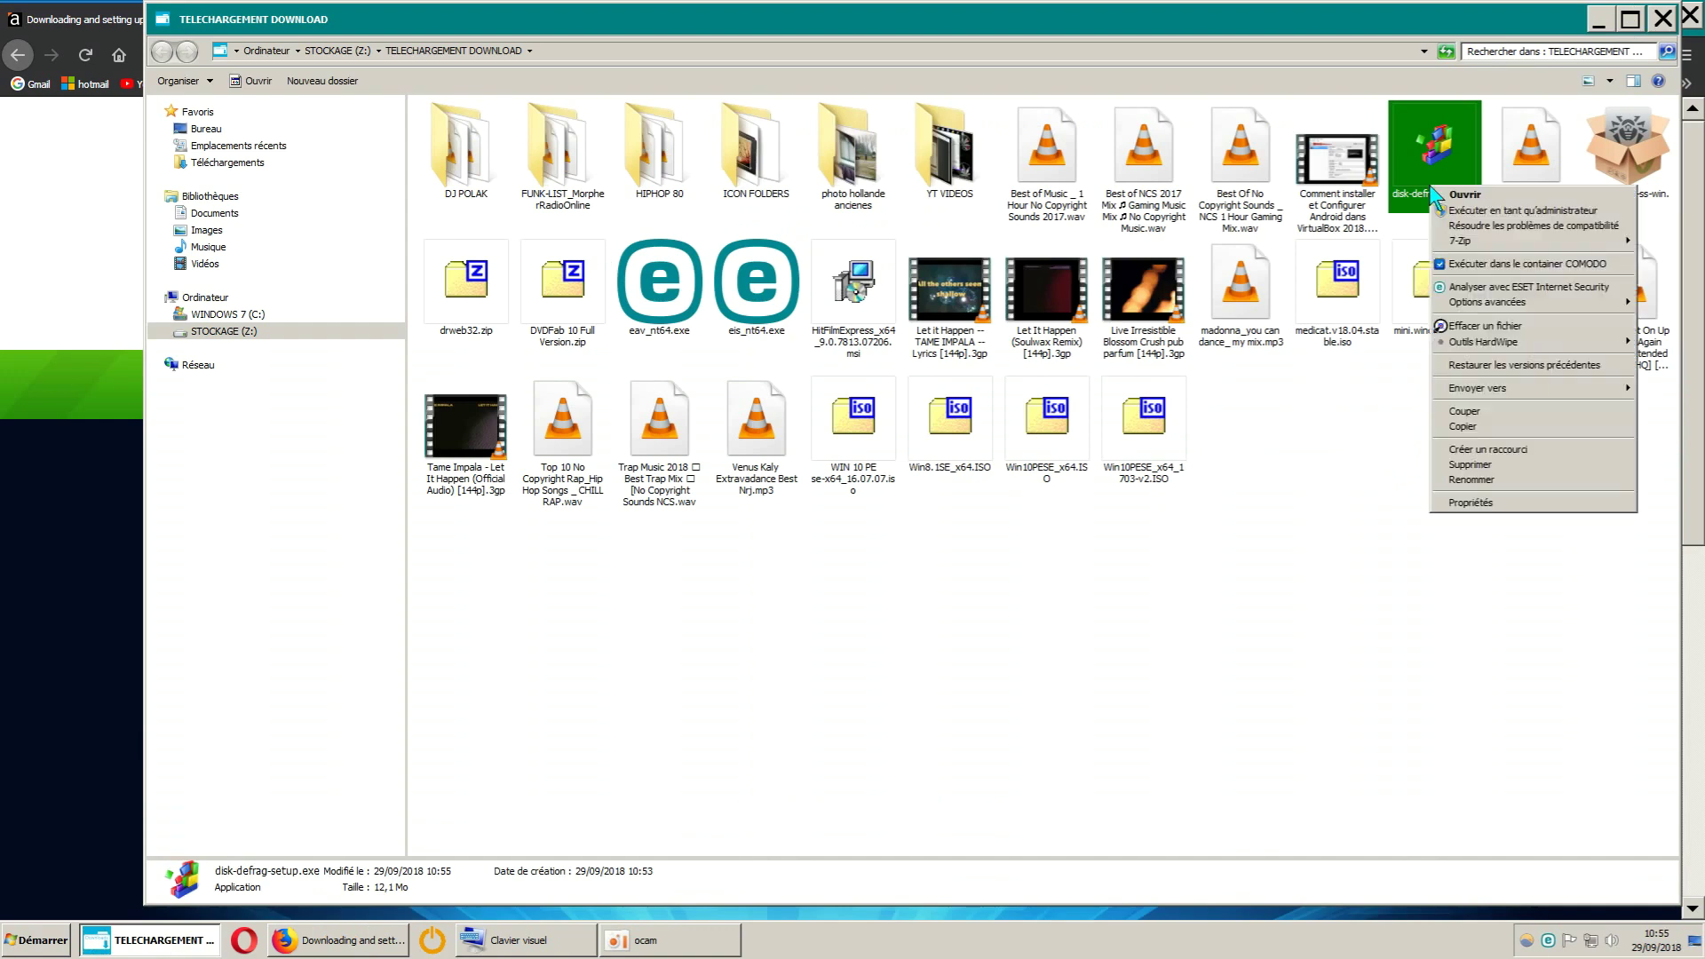
pyautogui.click(1489, 480)
pyautogui.click(1663, 18)
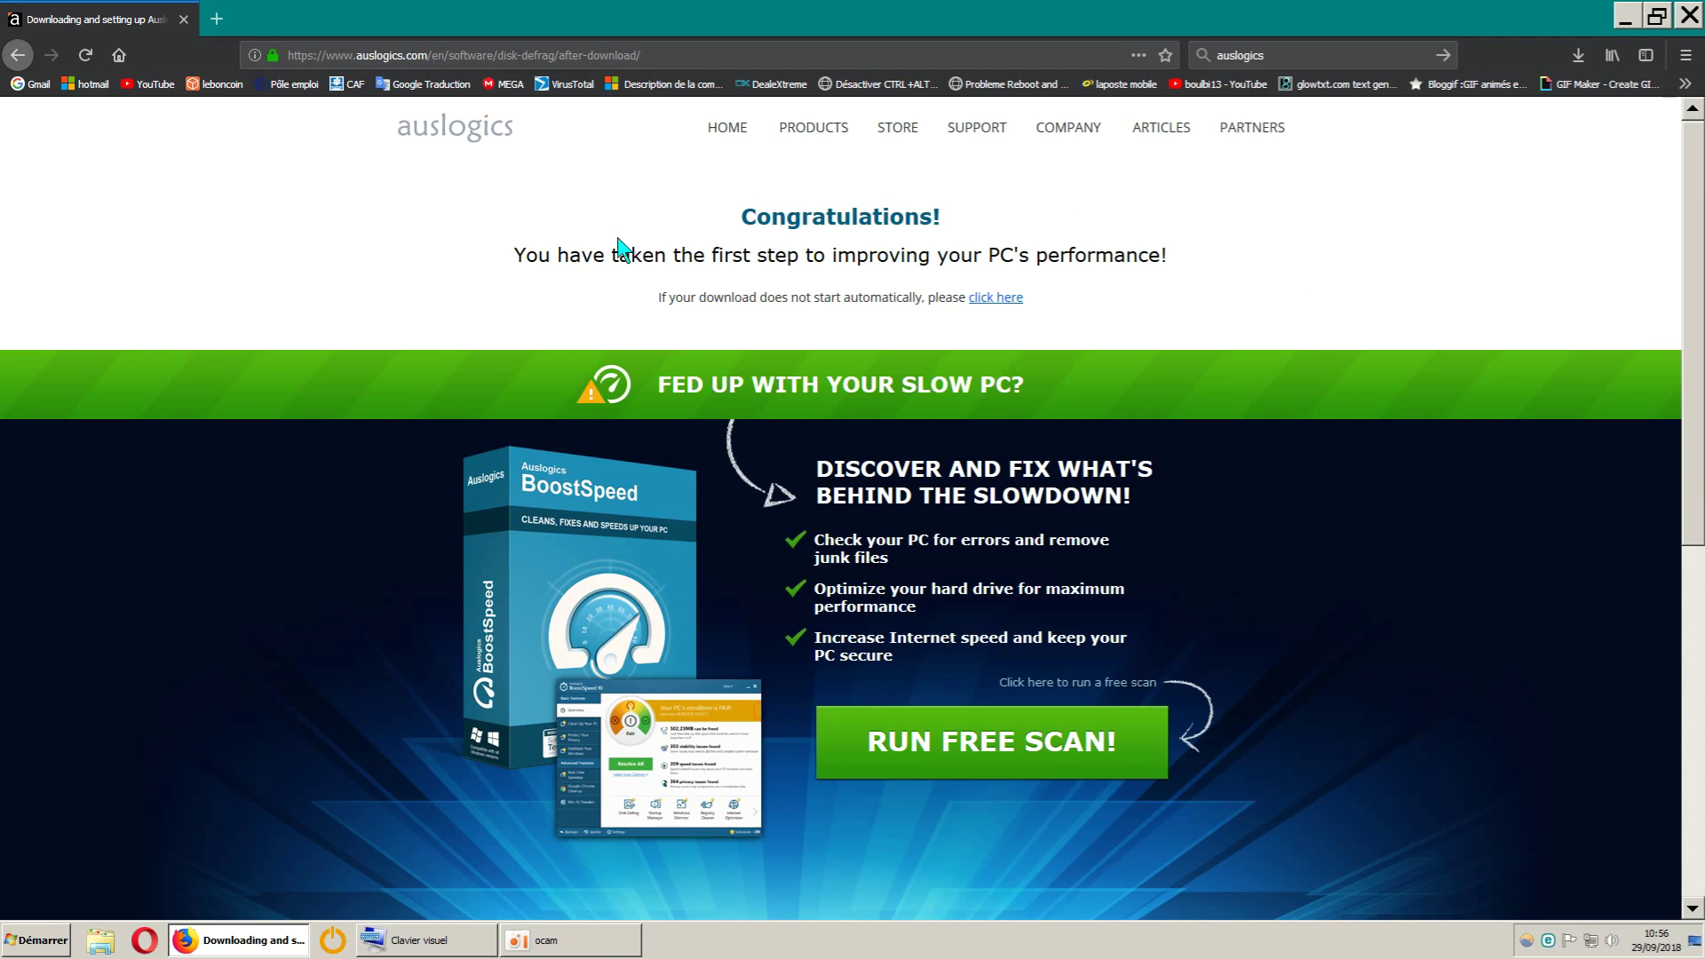
# Go back to the Auslogics home page's product list and open the Registry Cleaner page
pyautogui.click(15, 58)
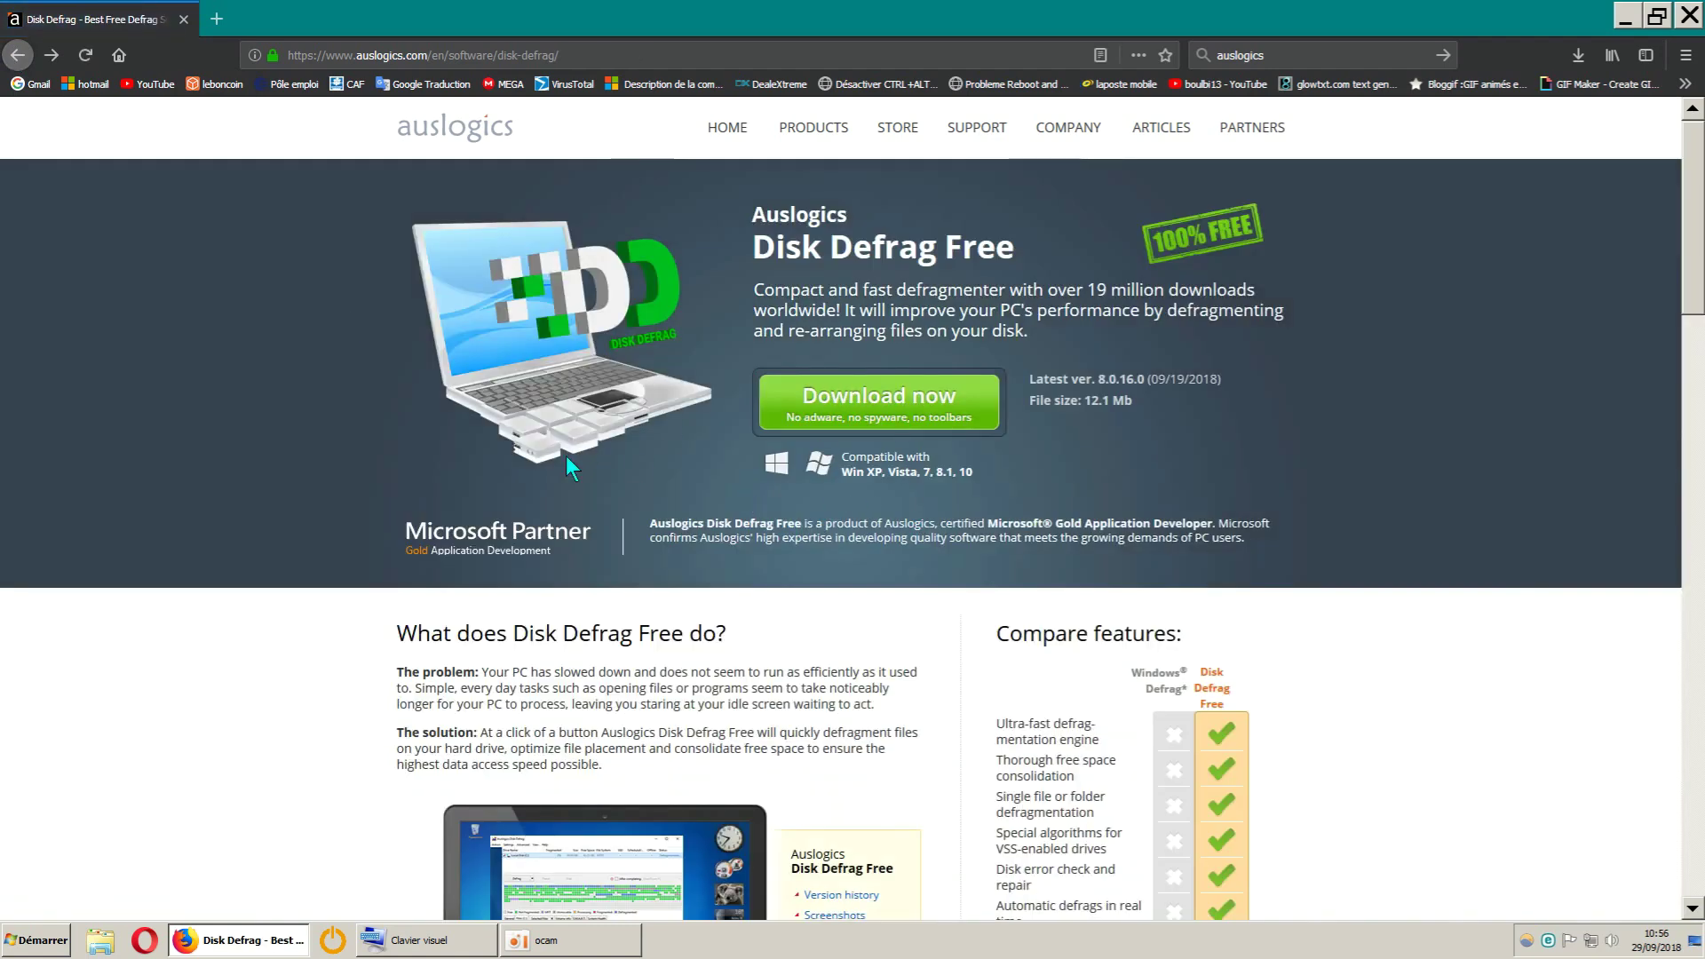
pyautogui.click(18, 57)
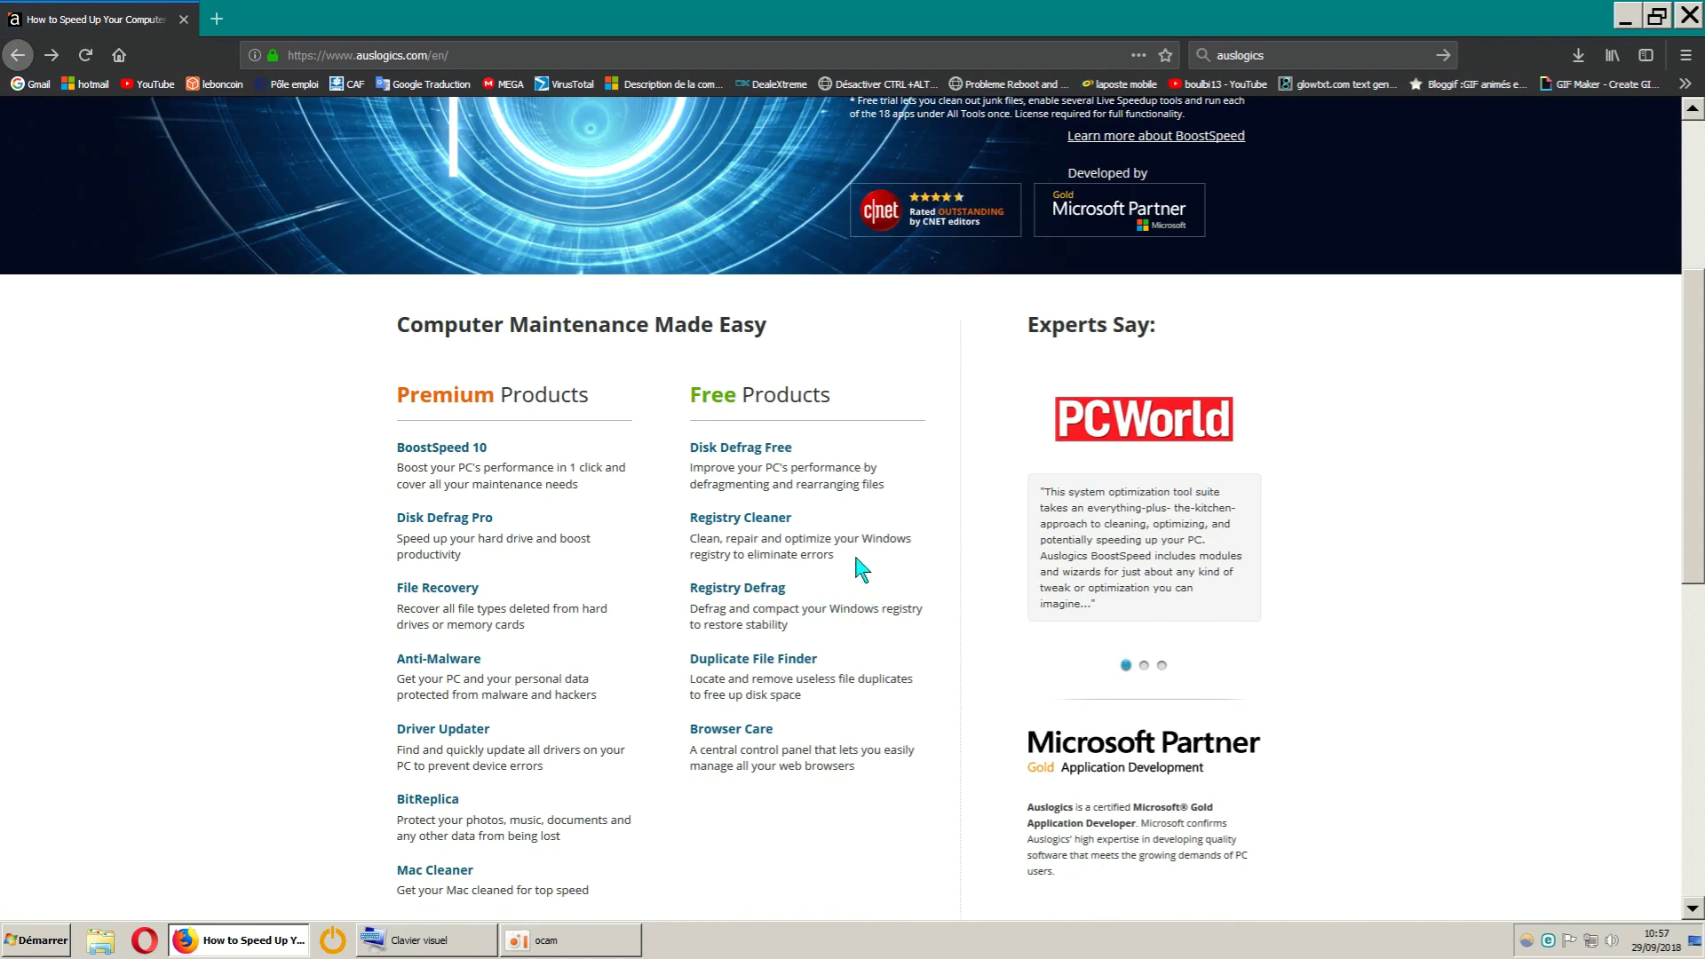
pyautogui.click(778, 531)
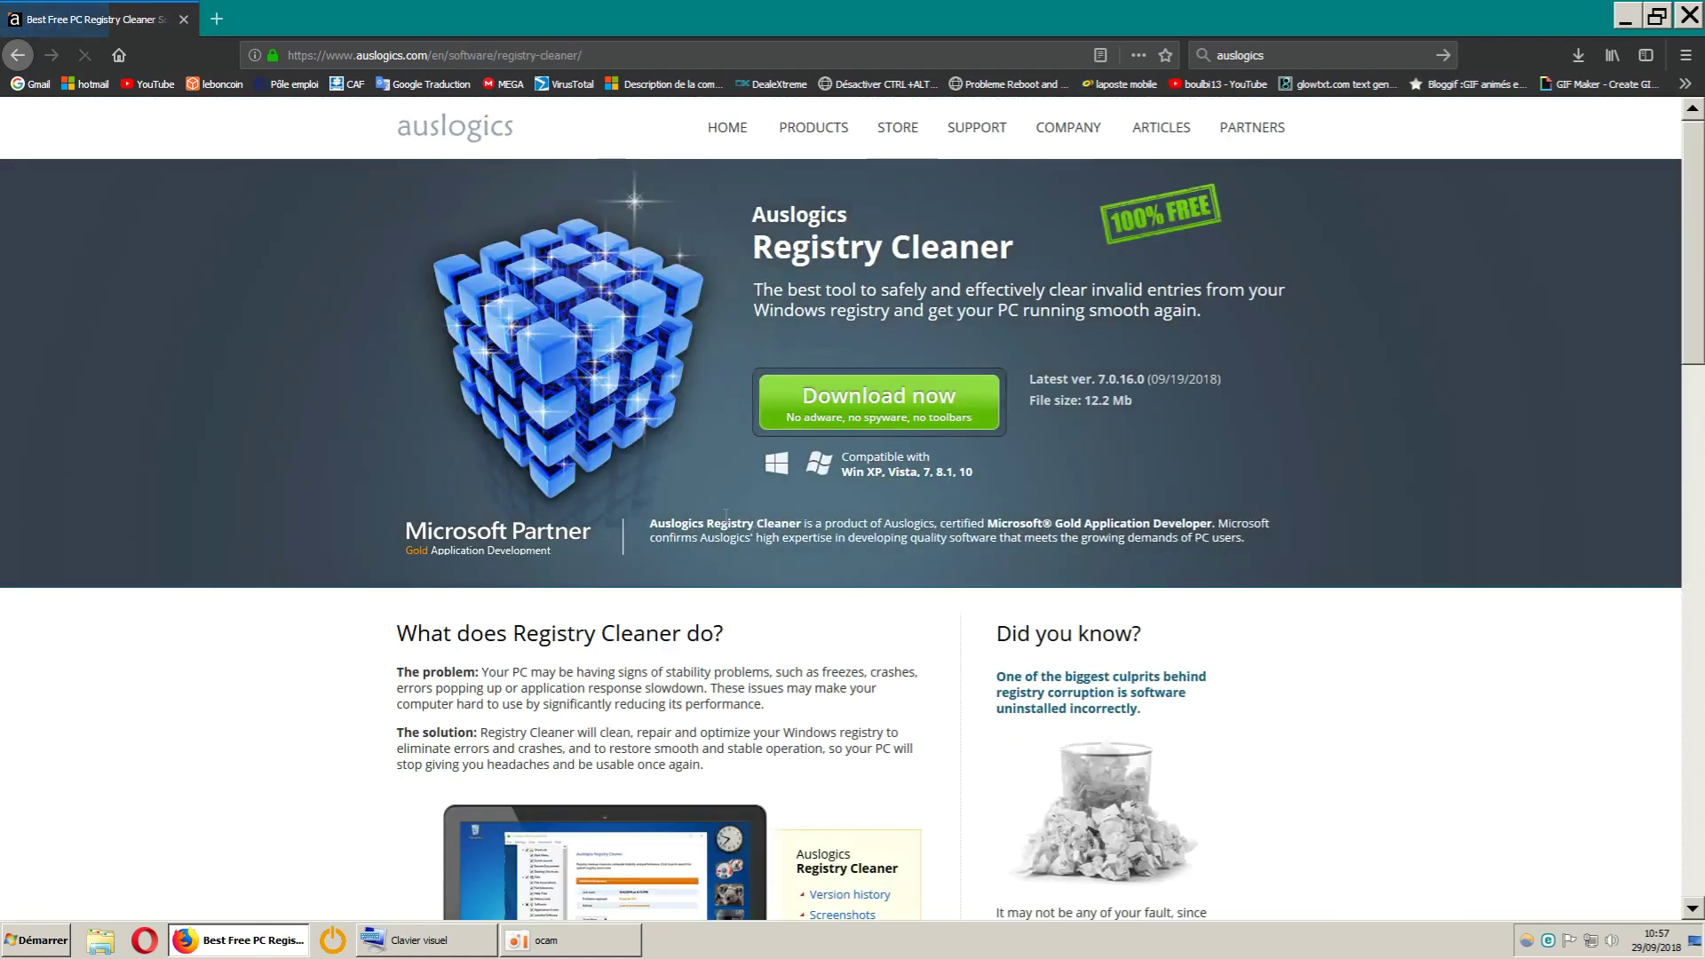
# Start saving registry-cleaner-setup.exe from the Registry Cleaner page and minimize Firefox with the ESET alert left open
pyautogui.click(884, 418)
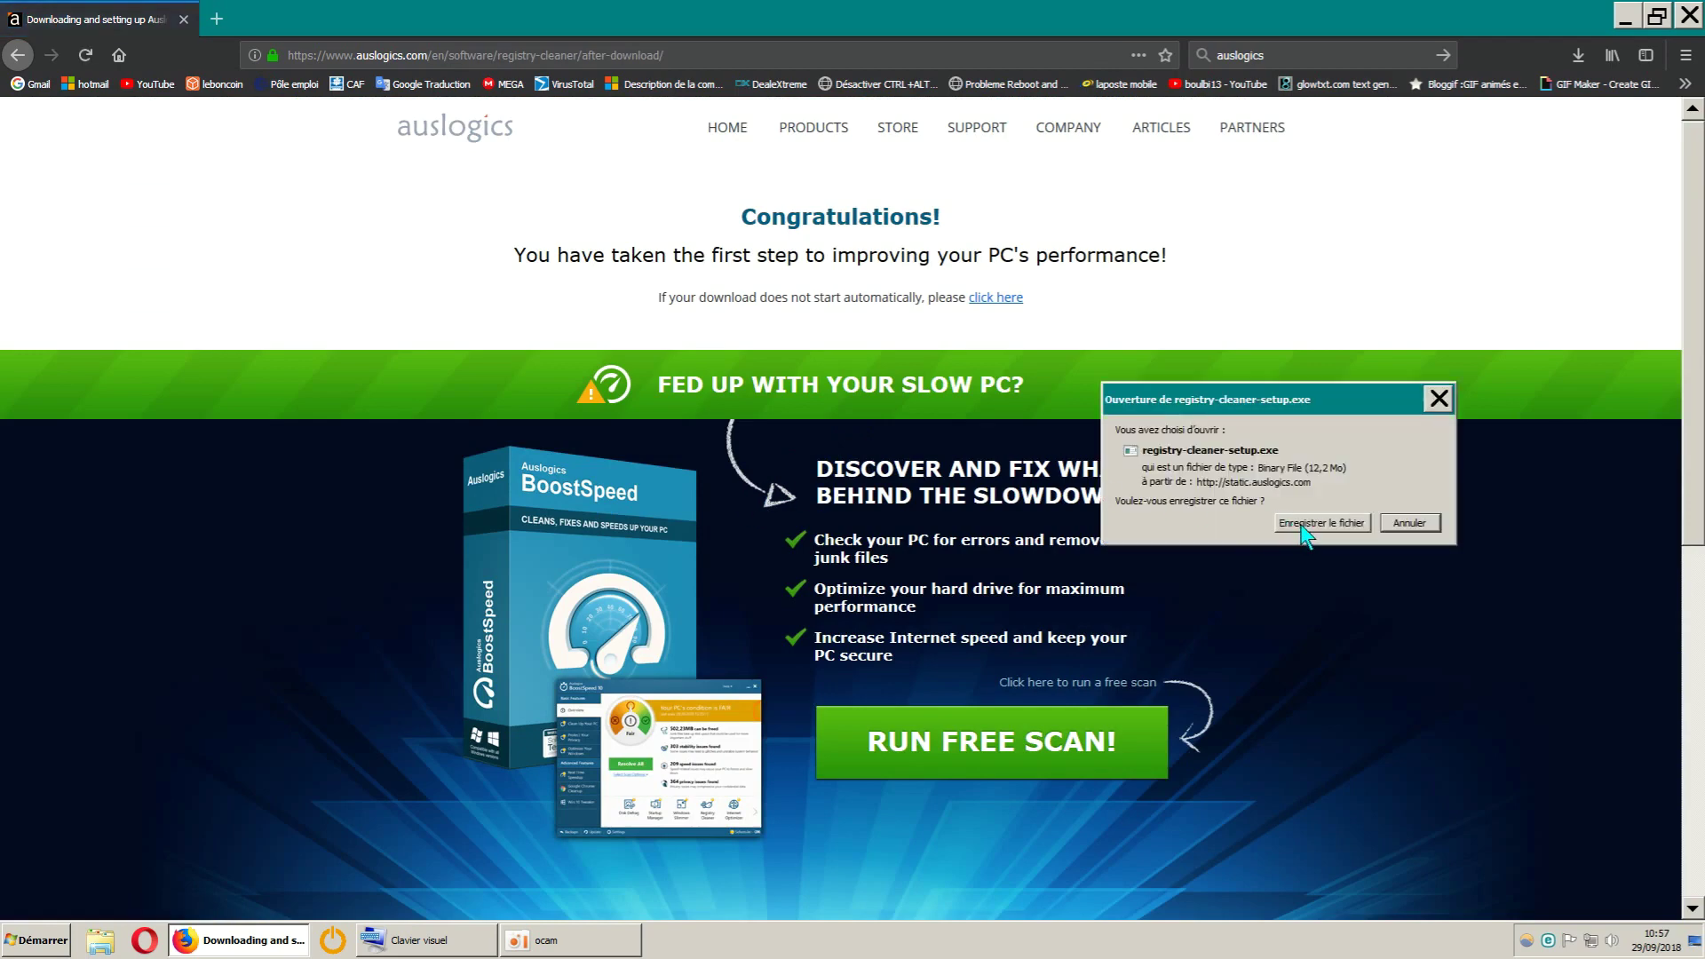
pyautogui.click(1302, 526)
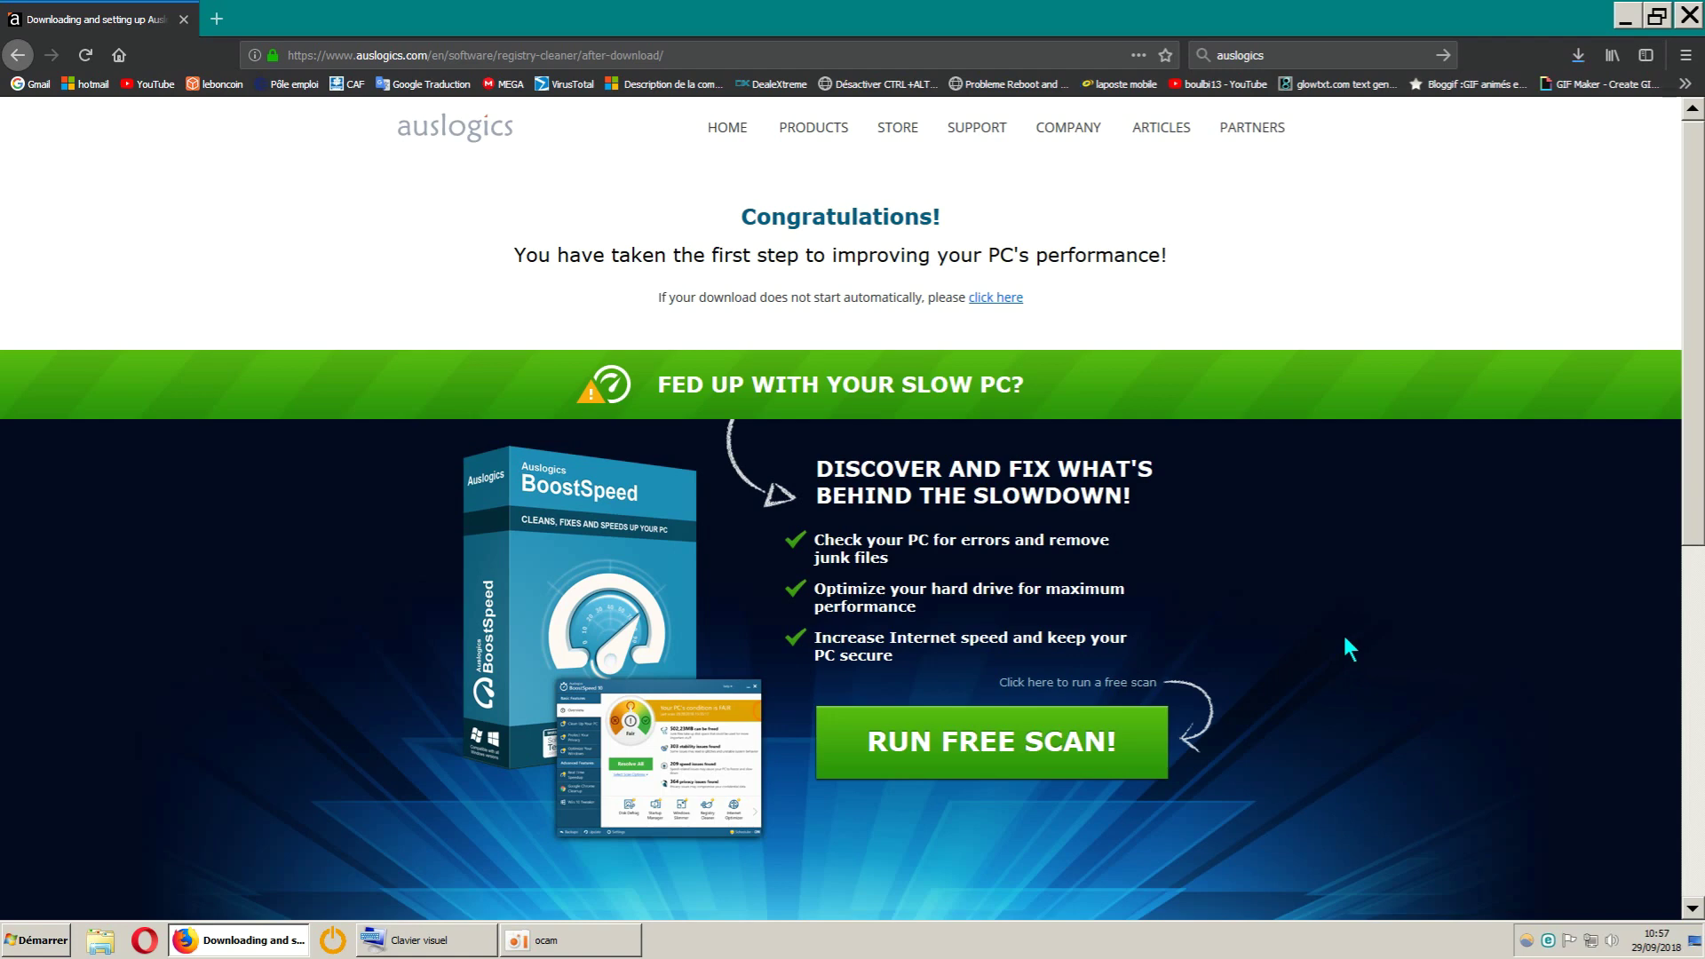
pyautogui.click(1578, 55)
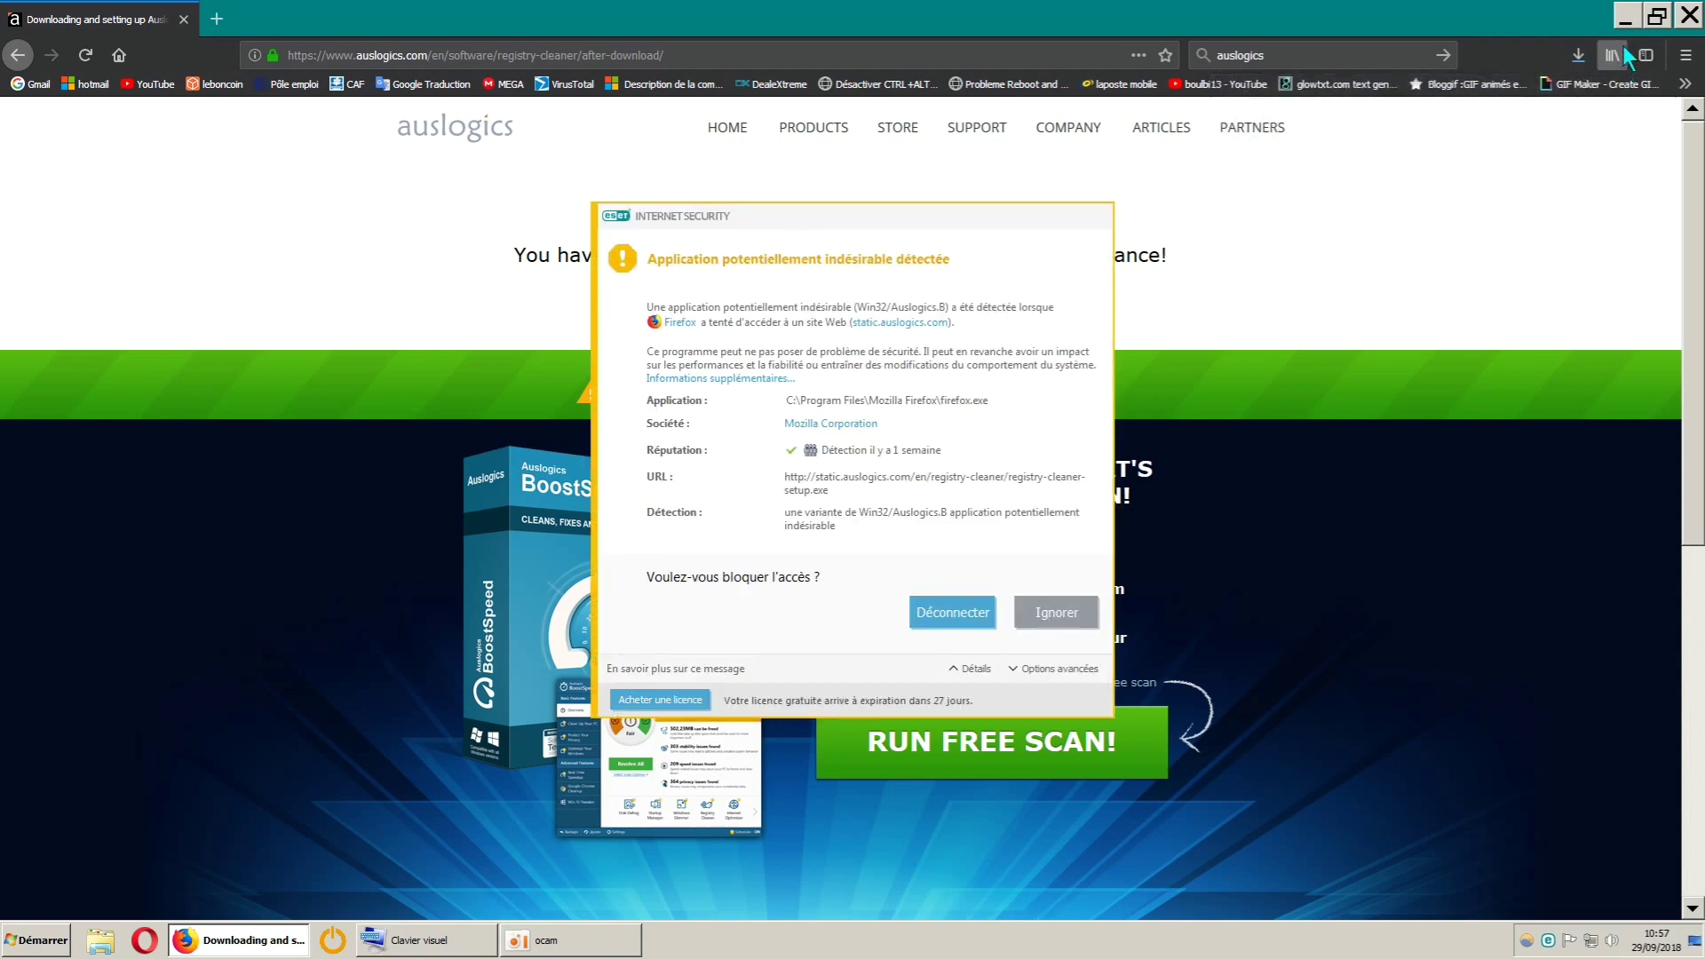
pyautogui.click(1625, 23)
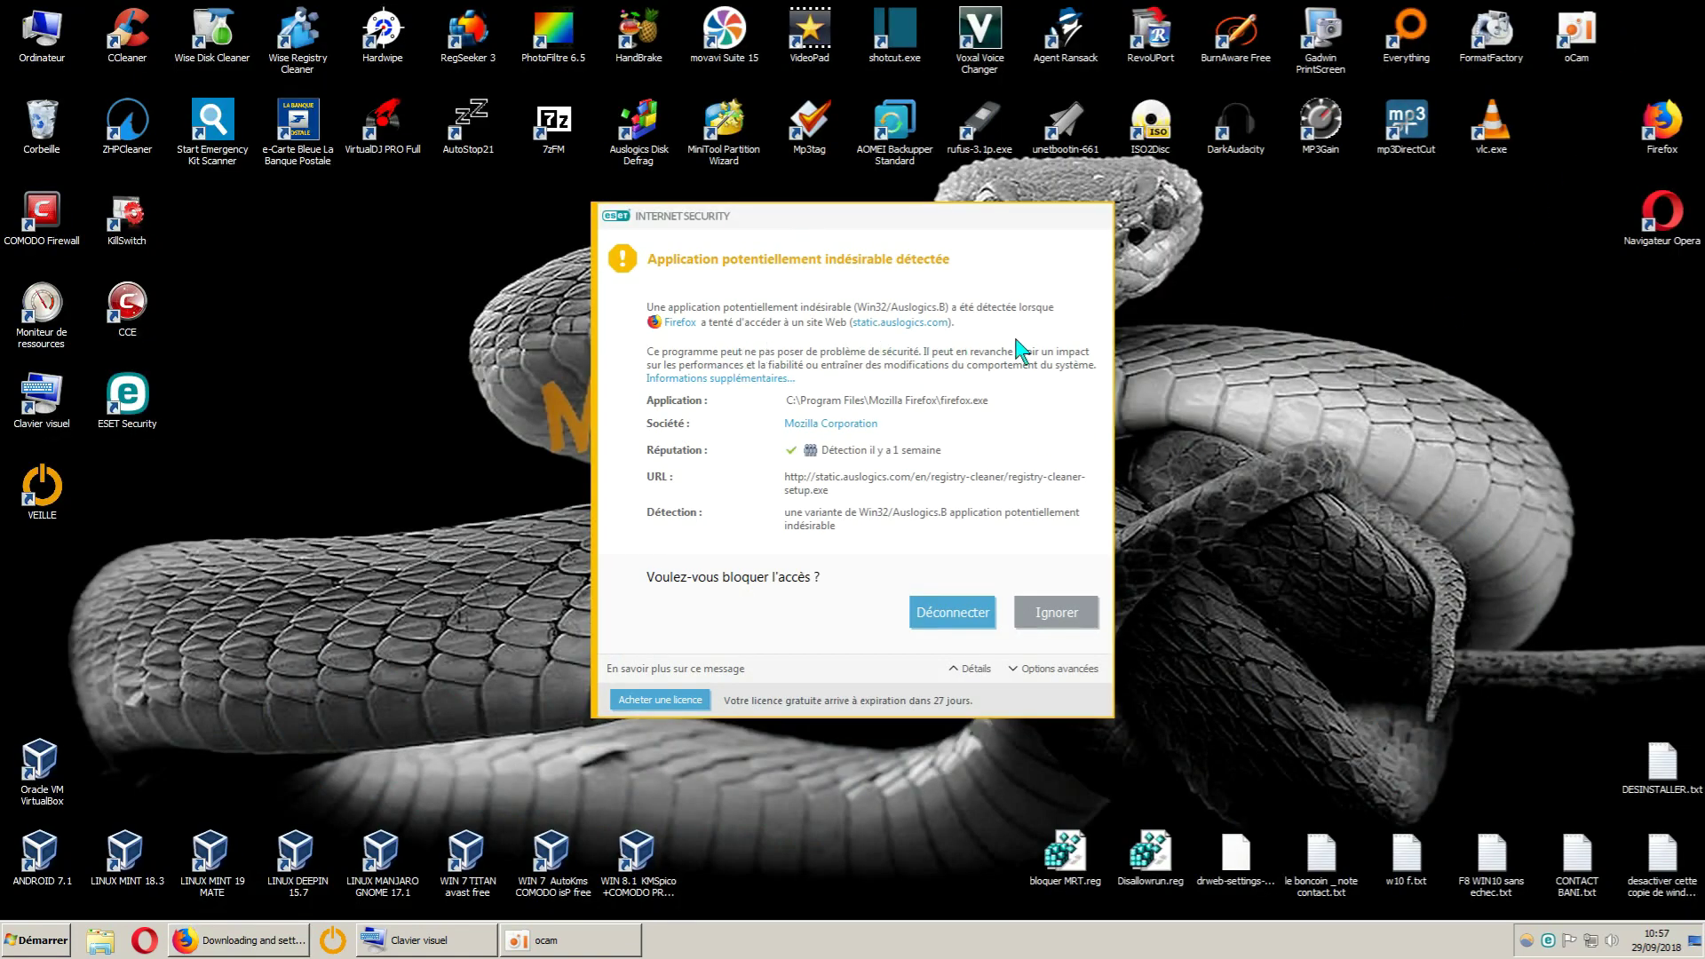
# Ignore the ESET alert, return to Firefox, and open the folder containing the downloaded registry-cleaner-setup.exe
pyautogui.click(1046, 616)
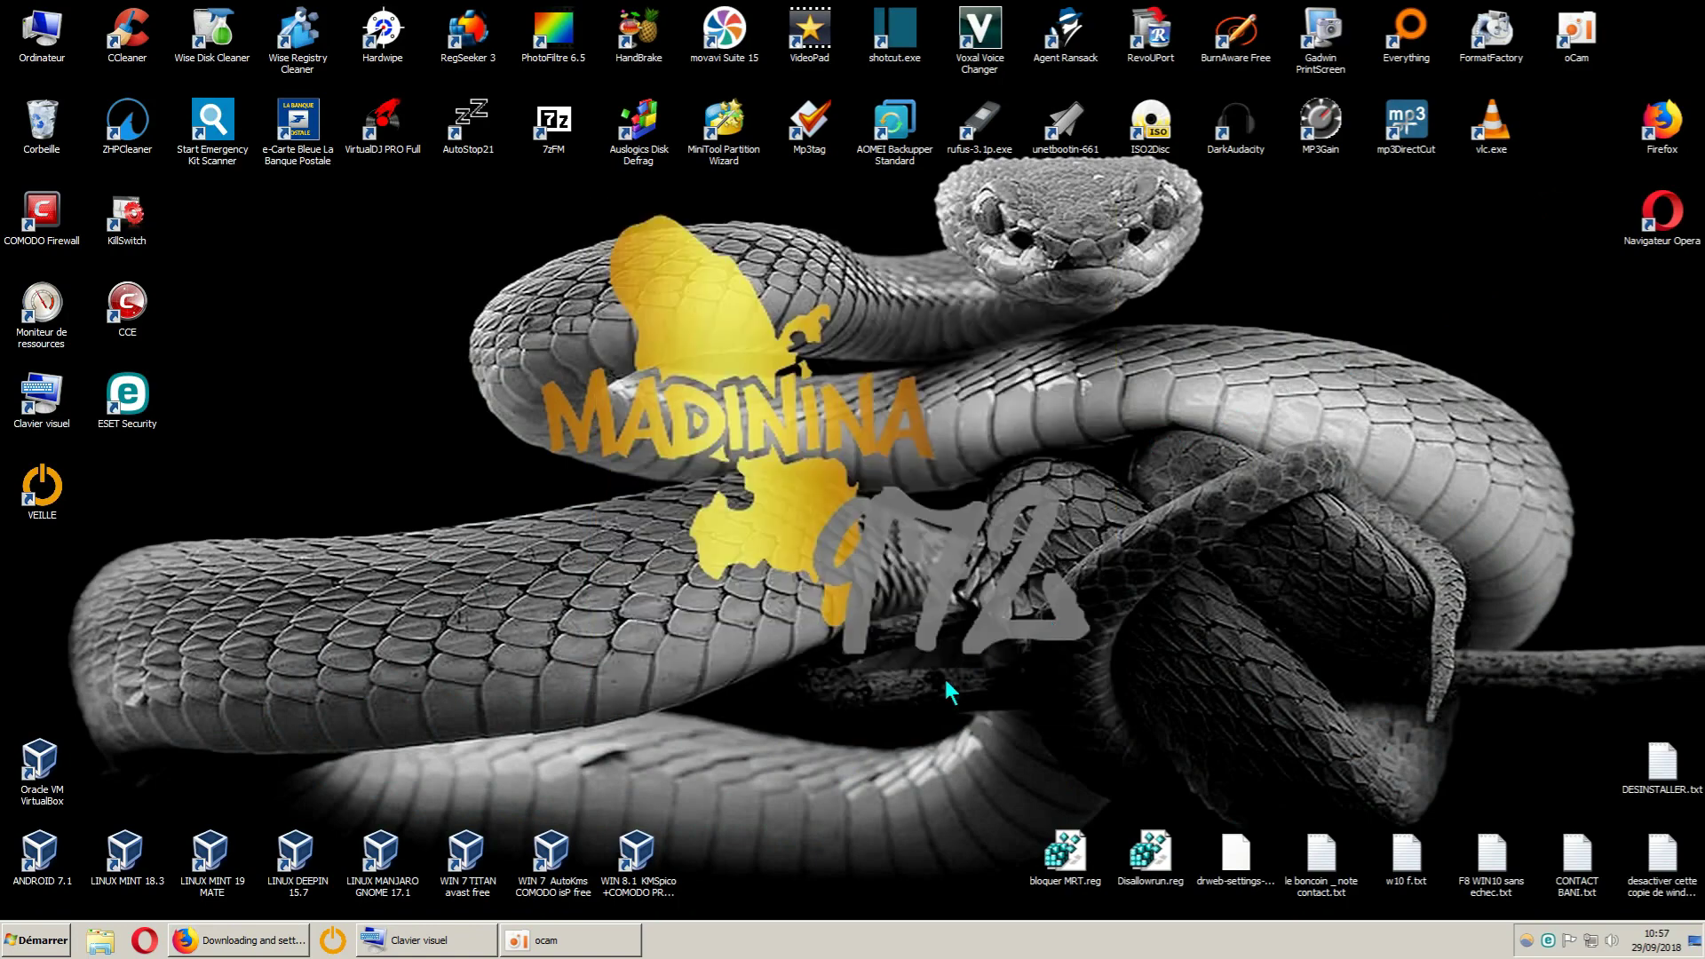
pyautogui.click(275, 945)
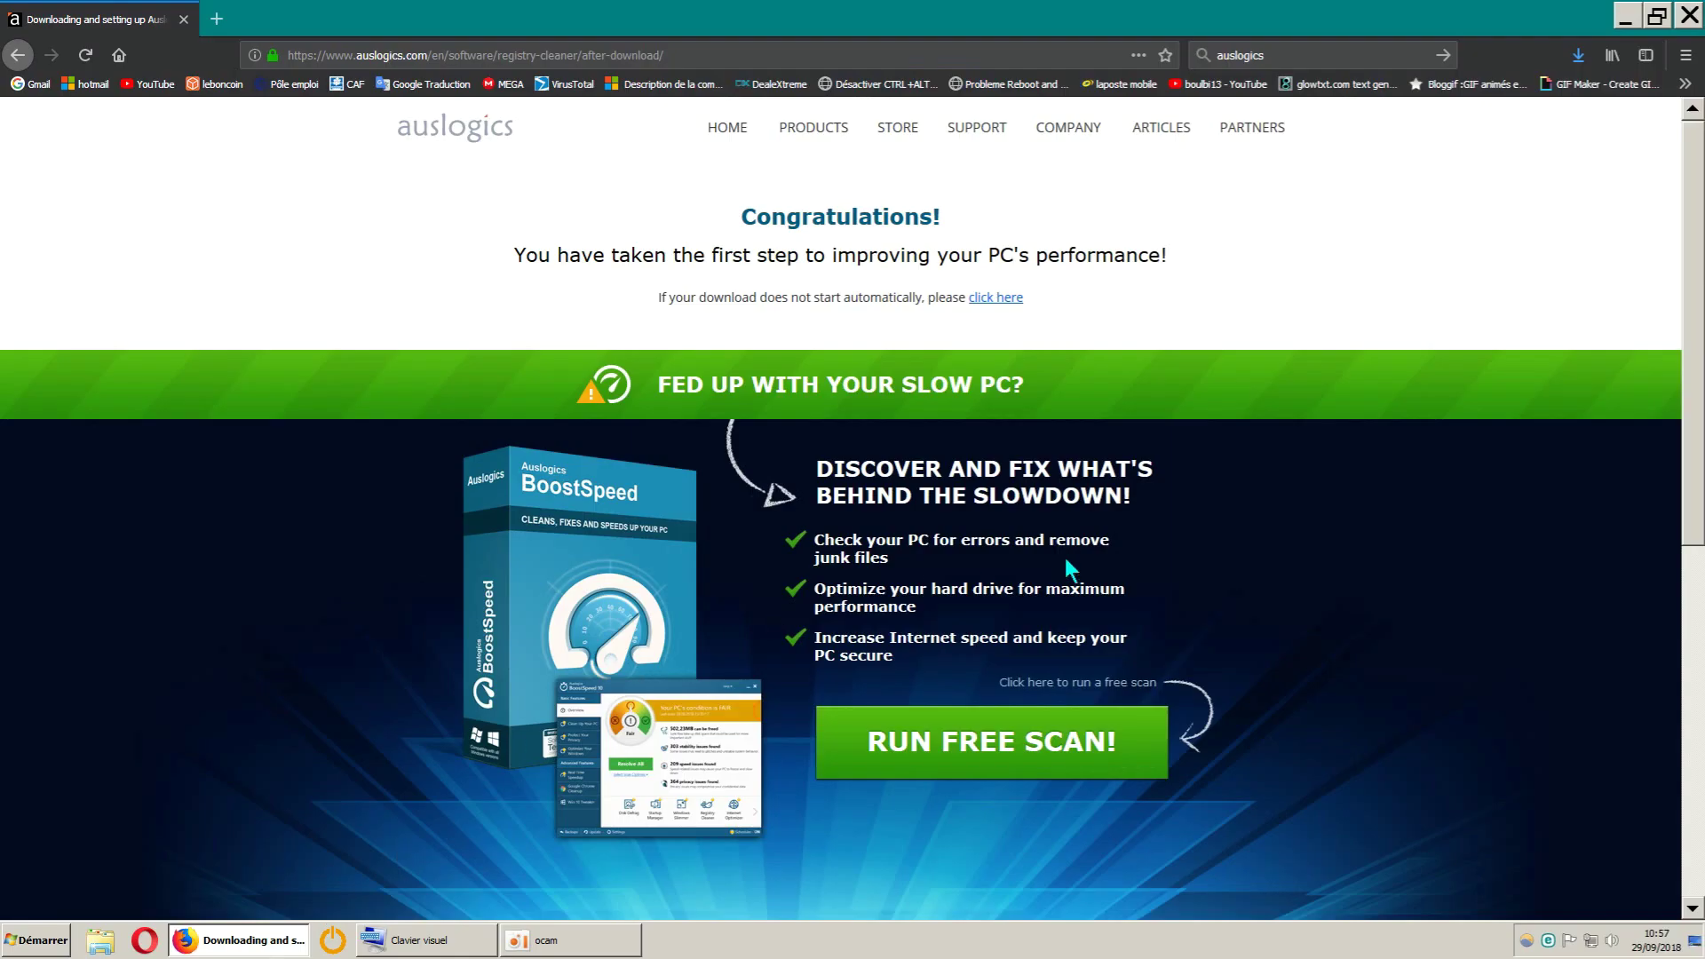
pyautogui.click(1579, 55)
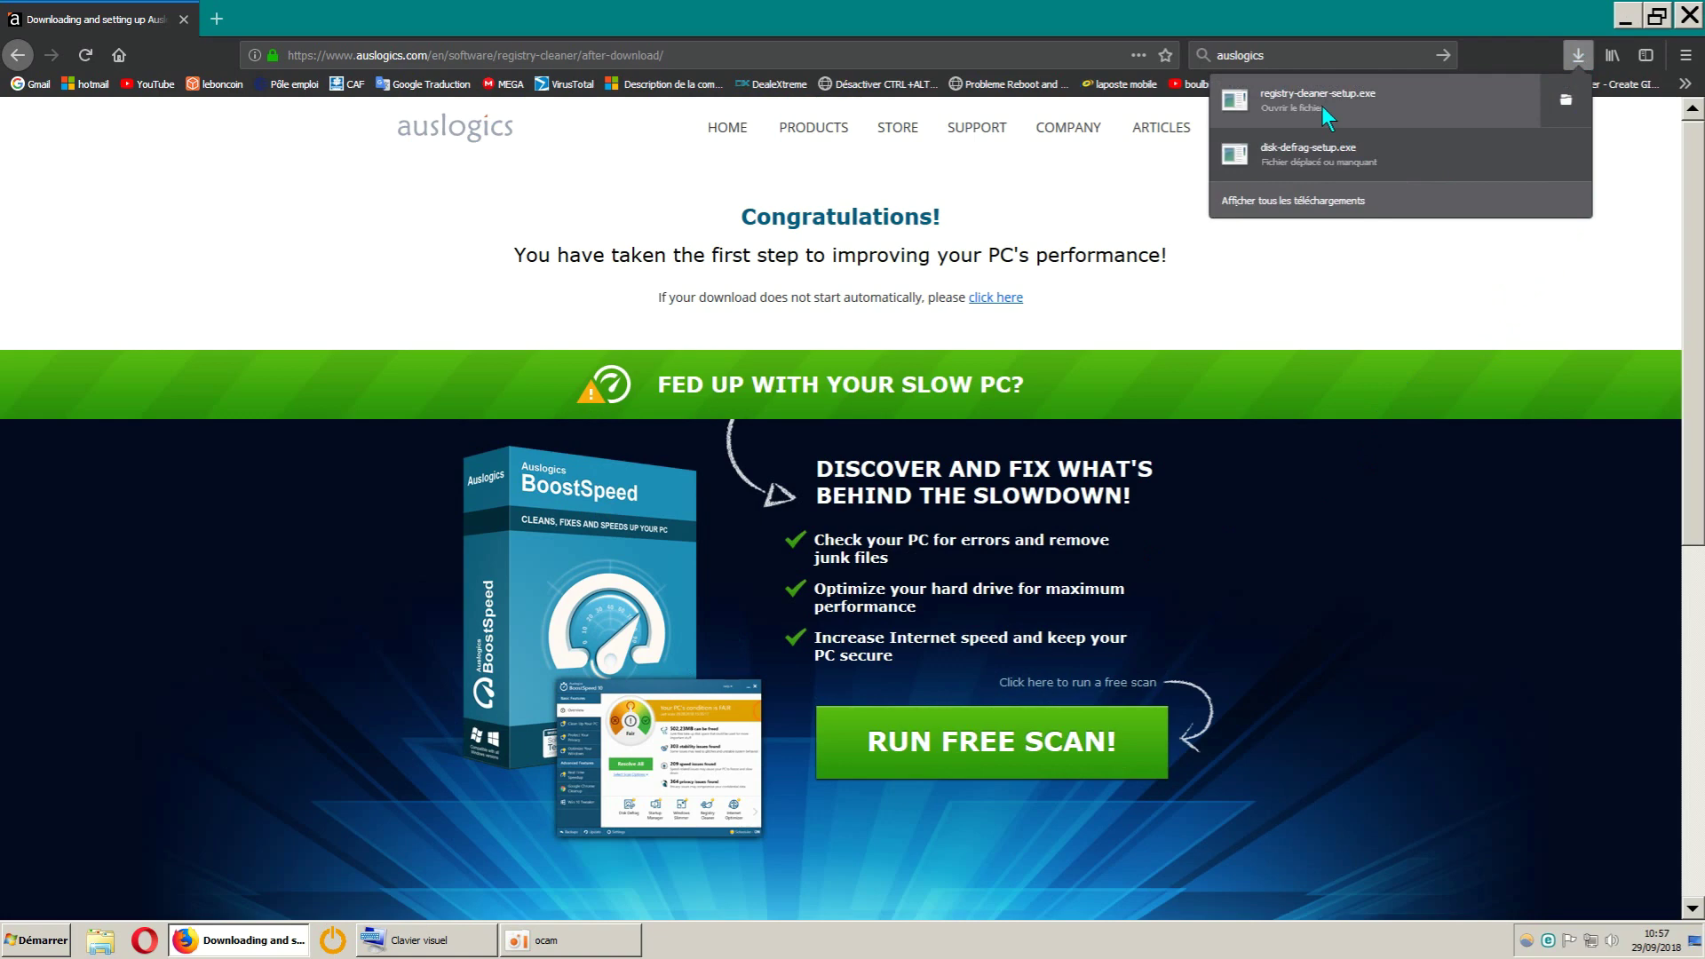
pyautogui.click(1566, 100)
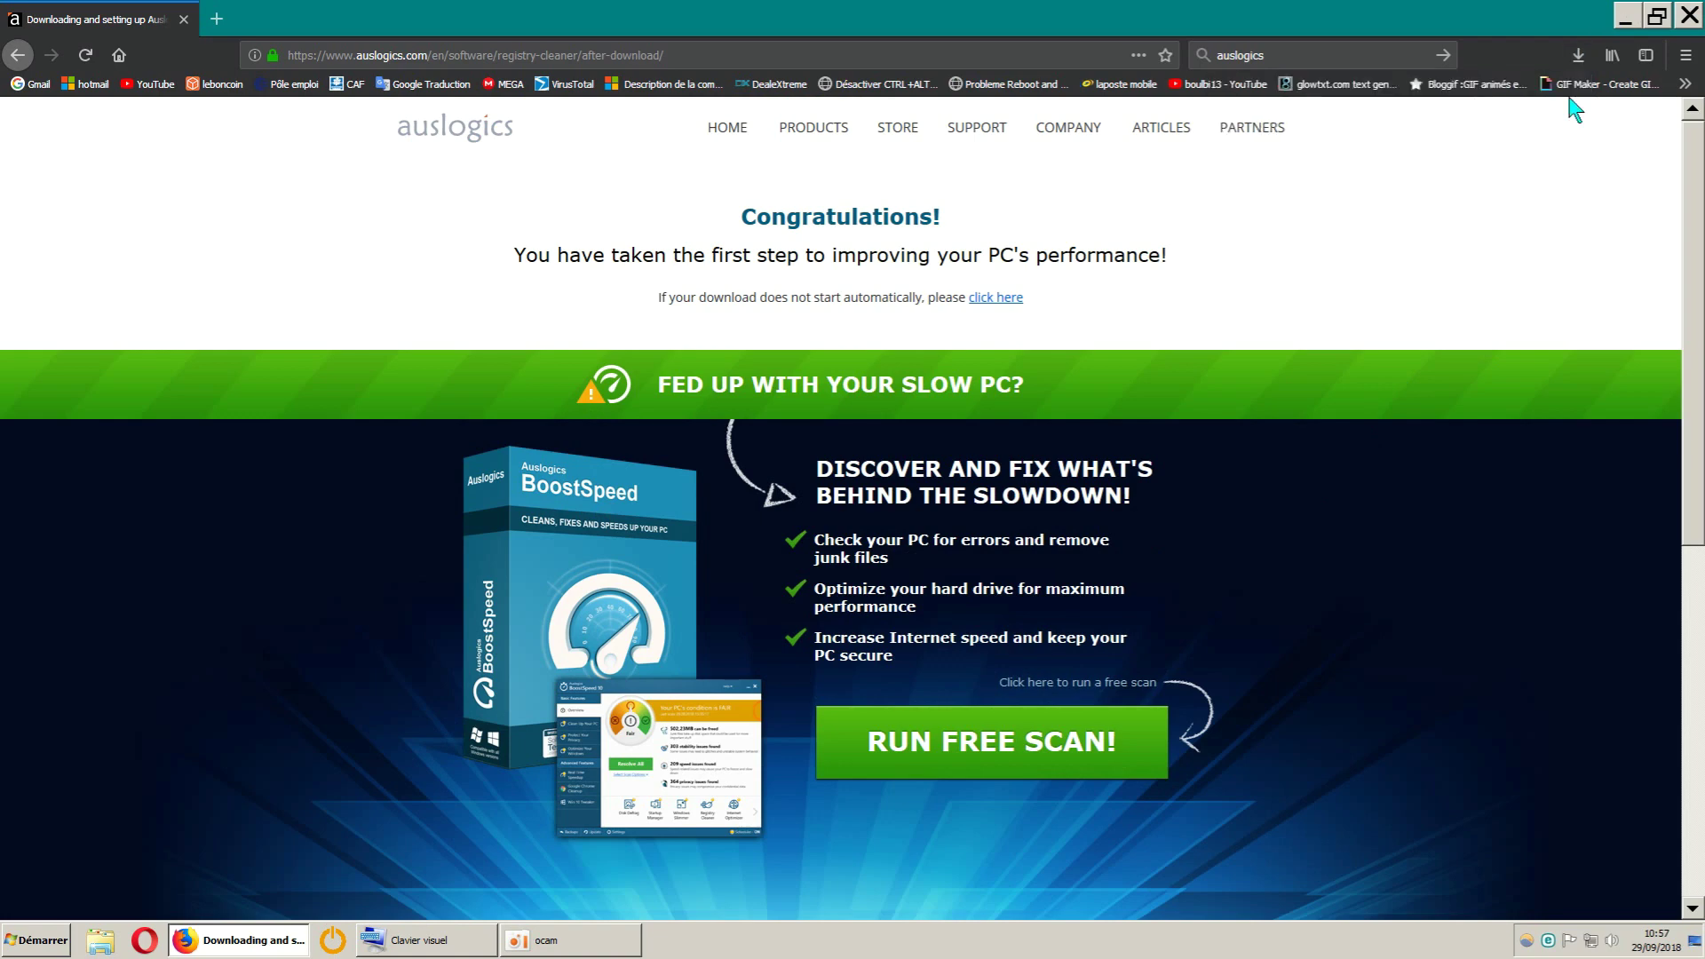
# Scan registry-cleaner-setup.exe with ESET Internet Security and minimize the folder and Firefox windows behind the threat warning
pyautogui.rightClick(1533, 311)
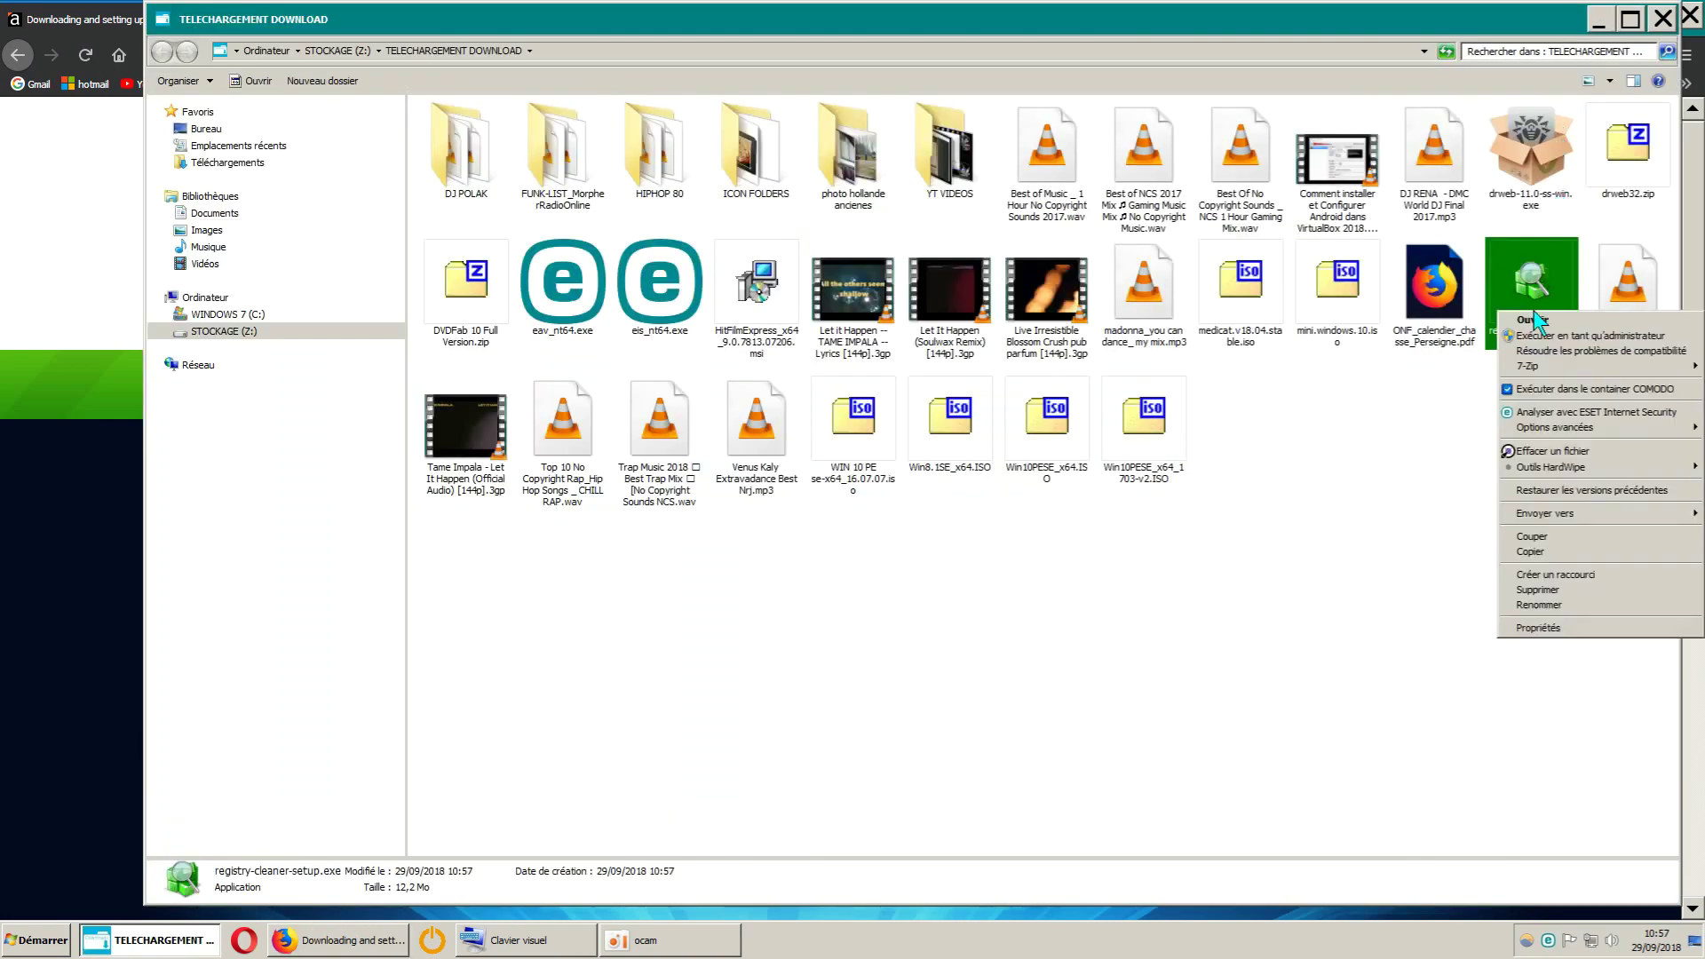
pyautogui.click(1549, 413)
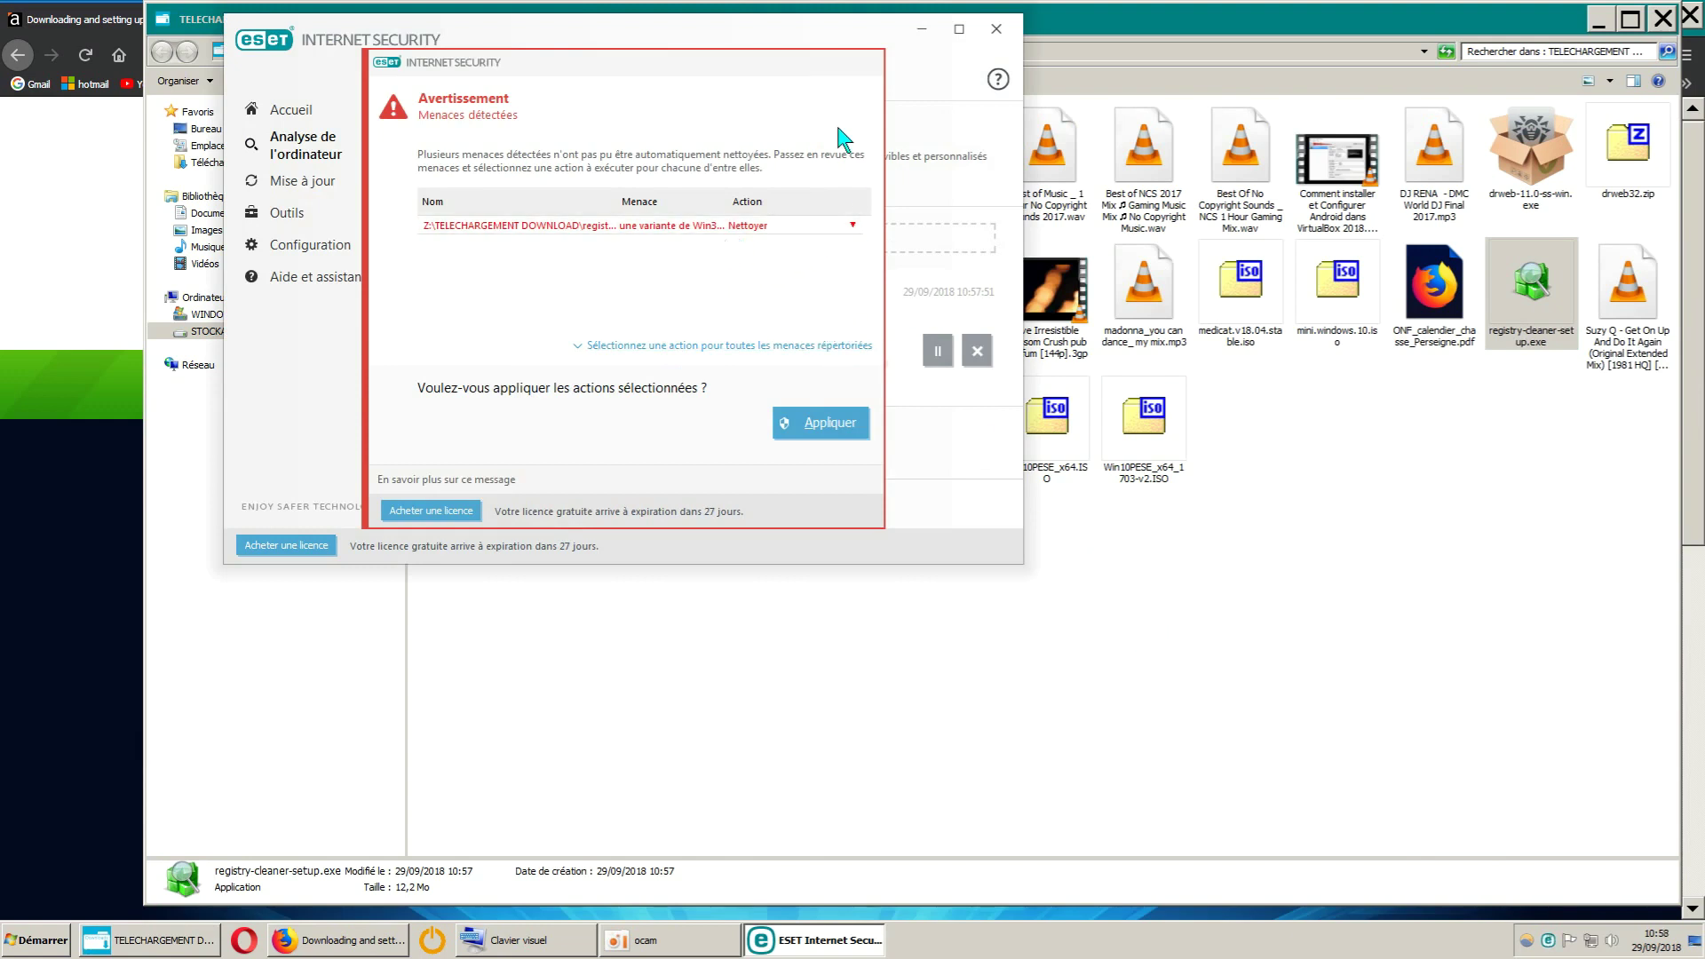
pyautogui.click(1599, 21)
pyautogui.click(1622, 20)
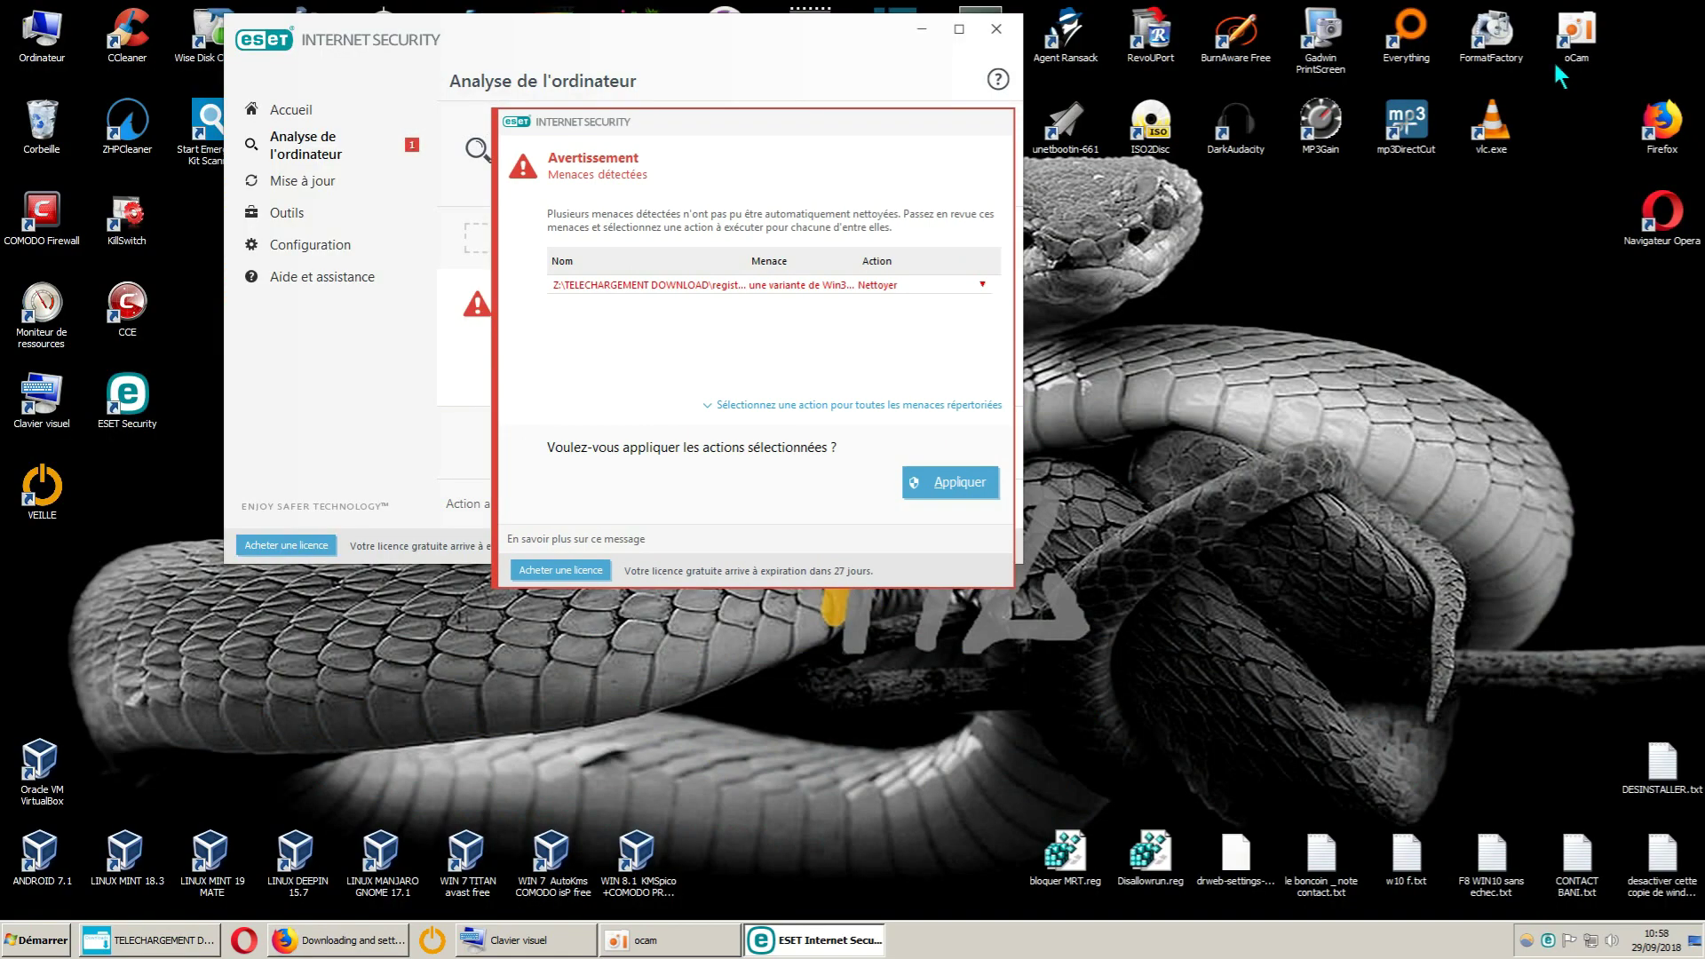
# Widen the Menace column in the ESET threat warning to read the full threat name and its action
pyautogui.moveTo(860, 260); pyautogui.dragTo(986, 256)
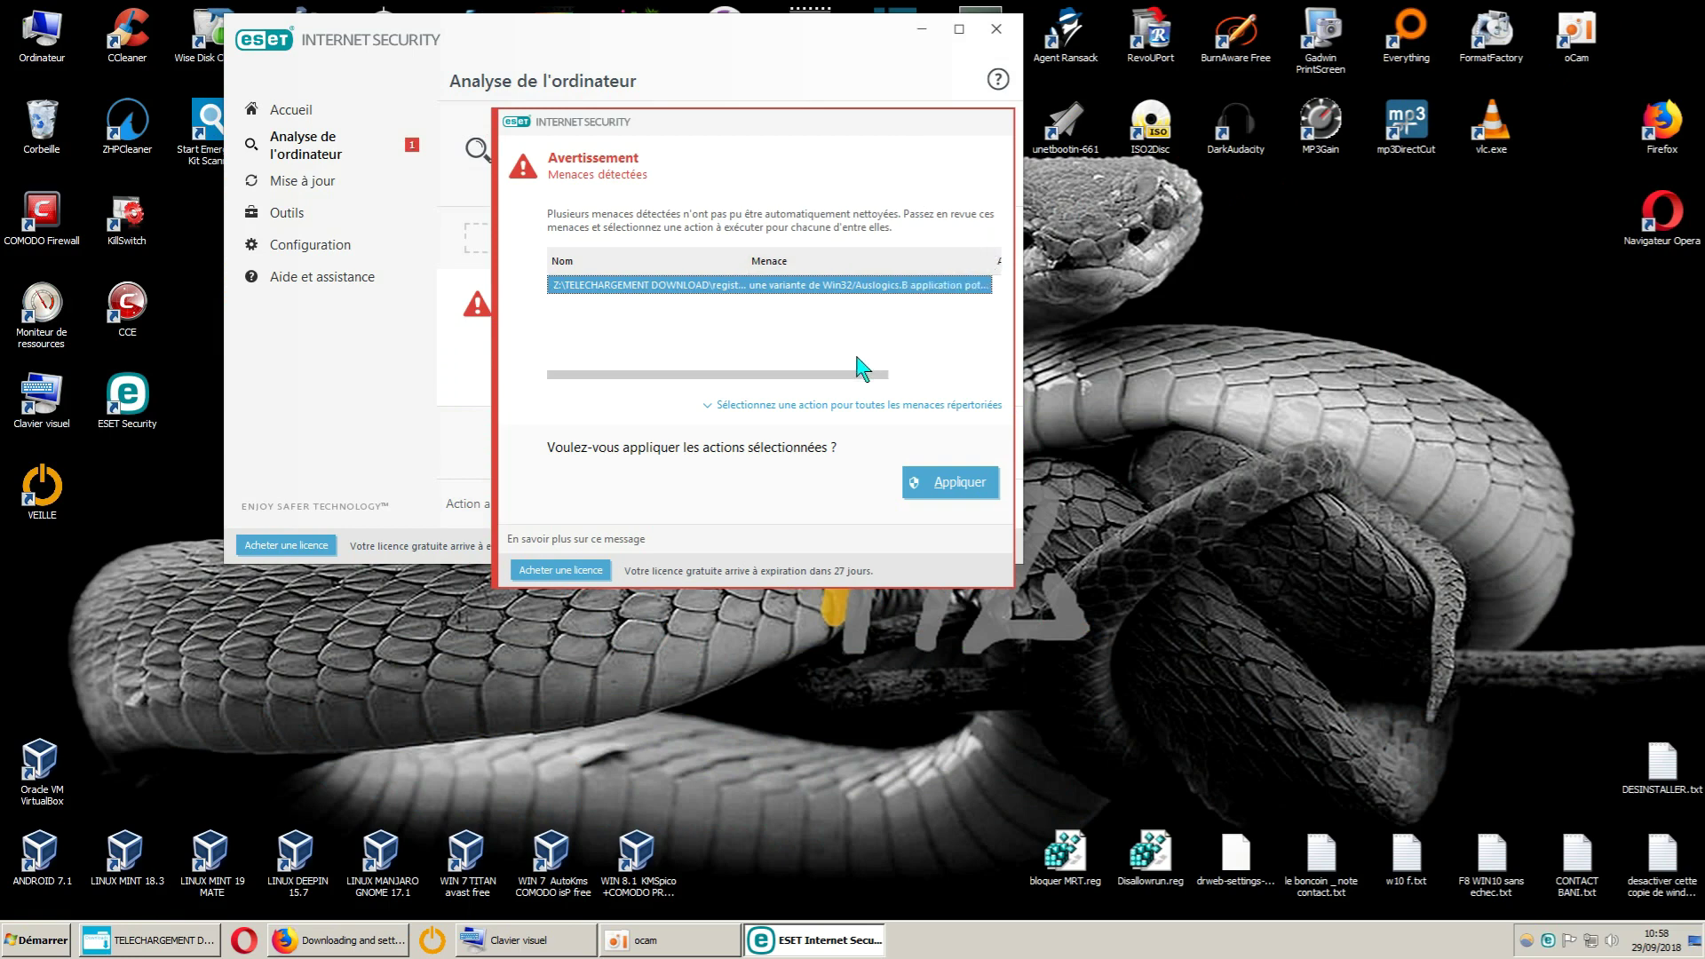
pyautogui.moveTo(864, 374); pyautogui.dragTo(926, 374)
pyautogui.moveTo(912, 262); pyautogui.dragTo(1001, 259)
pyautogui.moveTo(870, 384); pyautogui.dragTo(924, 381)
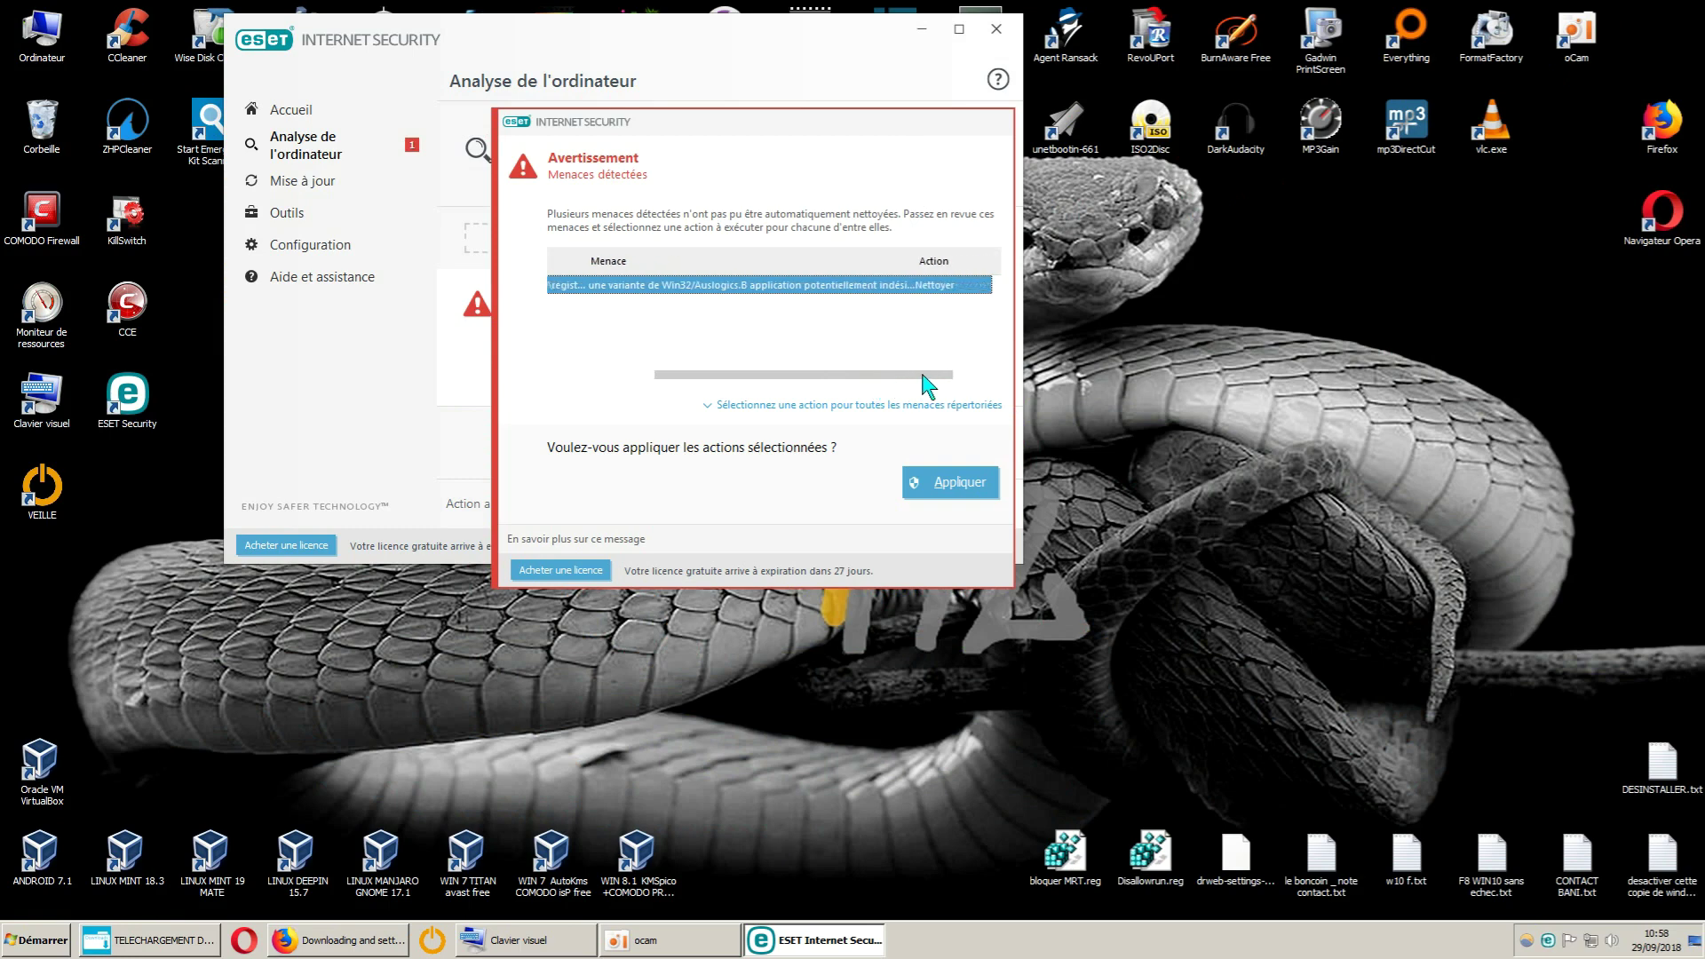
pyautogui.moveTo(911, 261); pyautogui.dragTo(951, 266)
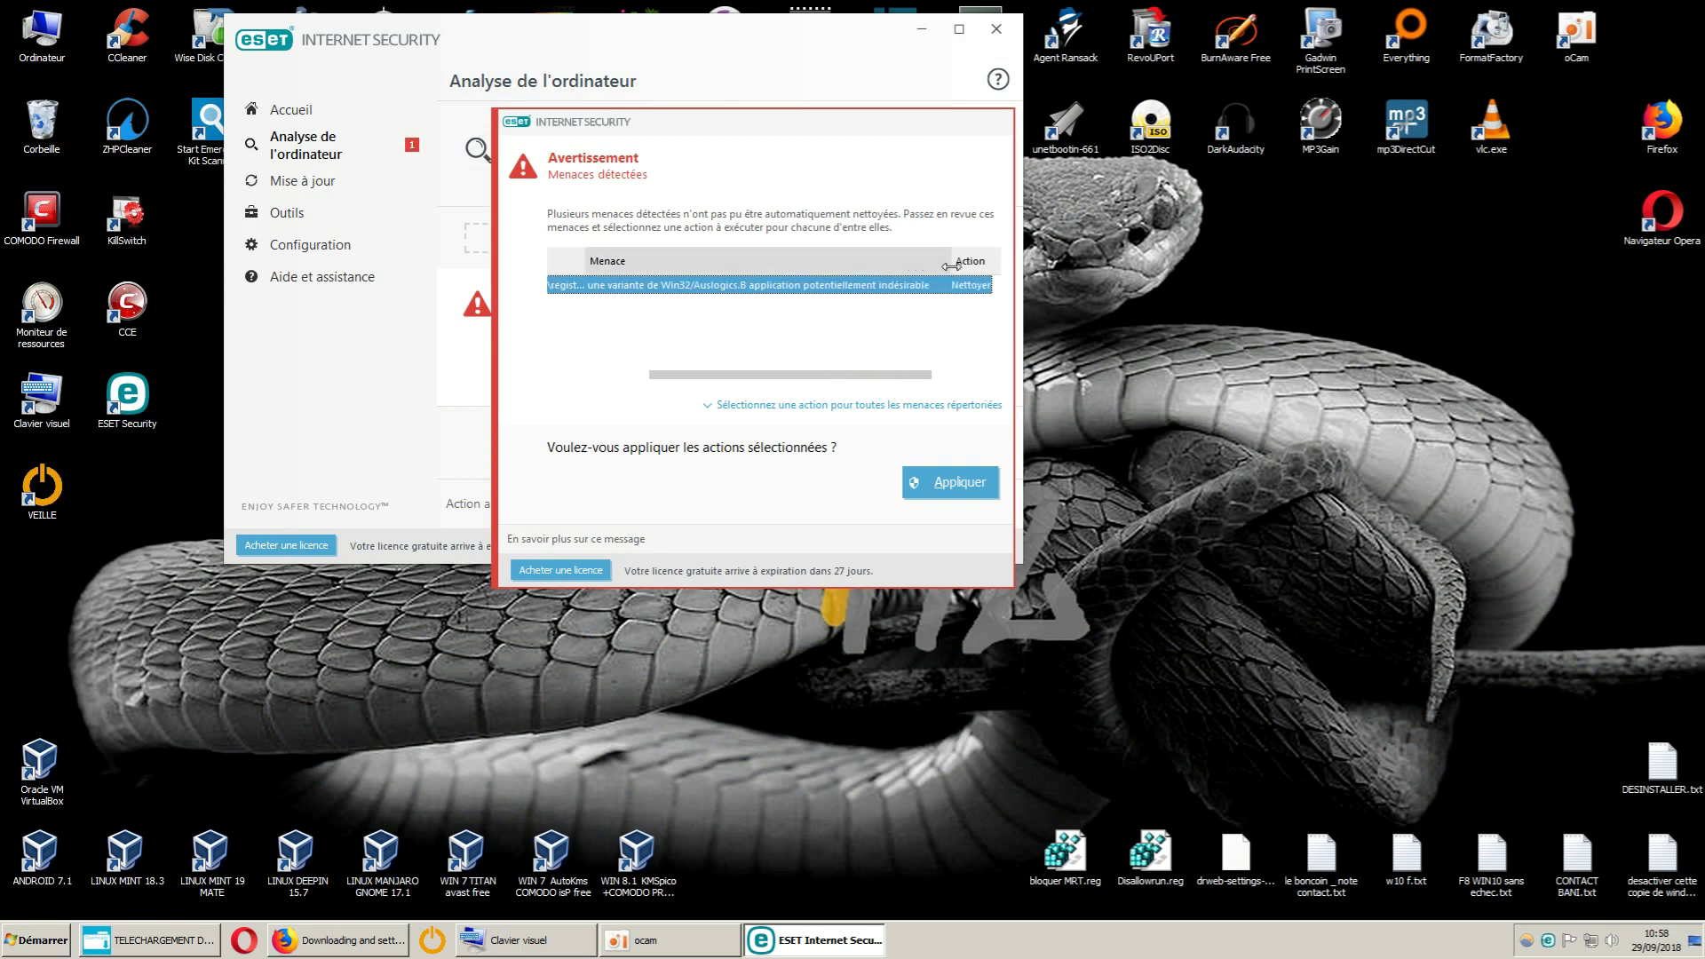
# Apply one action to all listed threats, dismiss the scan result and its notification, and close ESET Internet Security
pyautogui.click(735, 407)
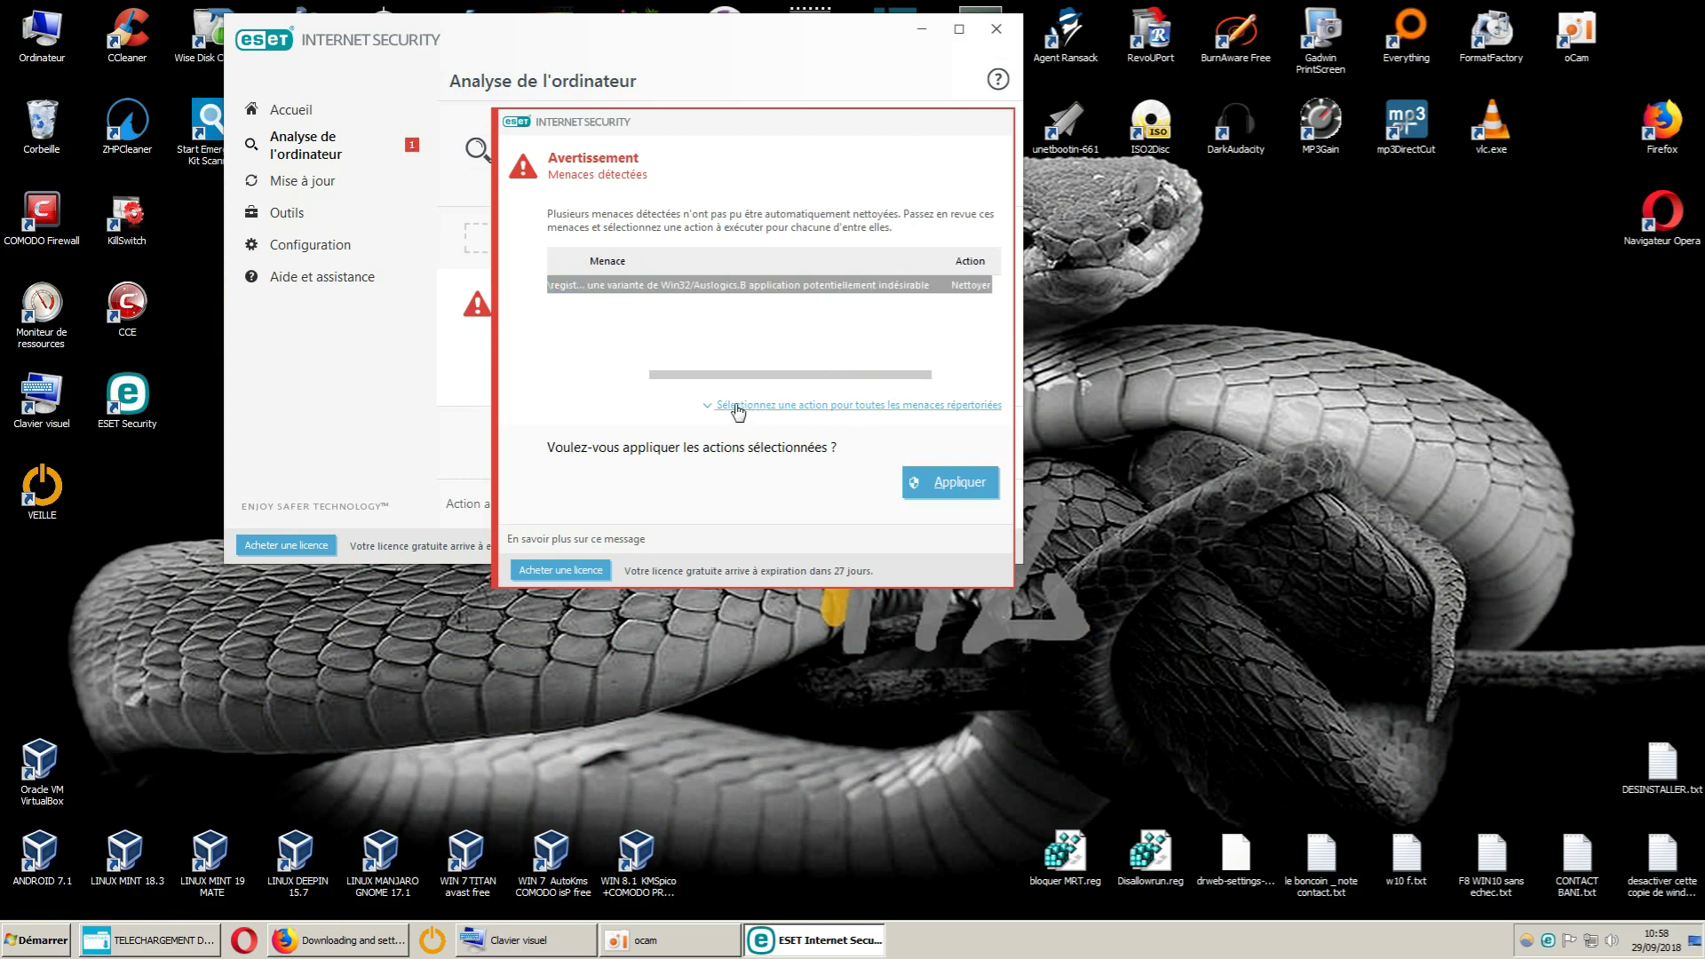
pyautogui.click(734, 406)
pyautogui.click(774, 445)
pyautogui.click(930, 486)
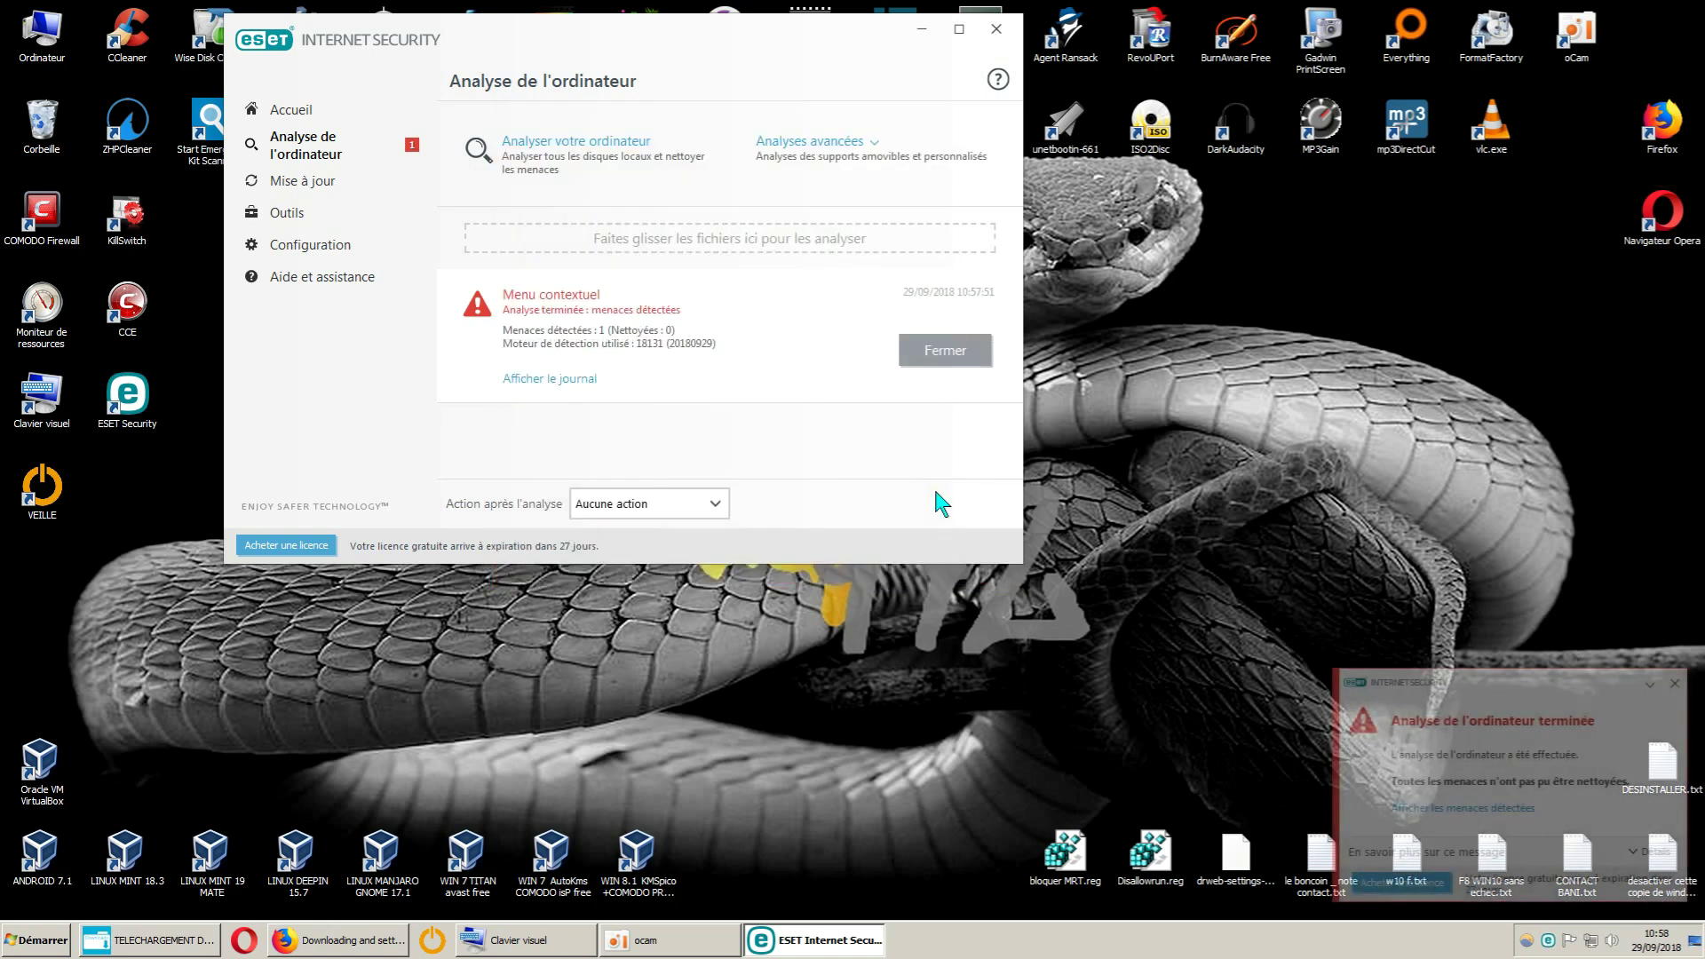
pyautogui.click(945, 350)
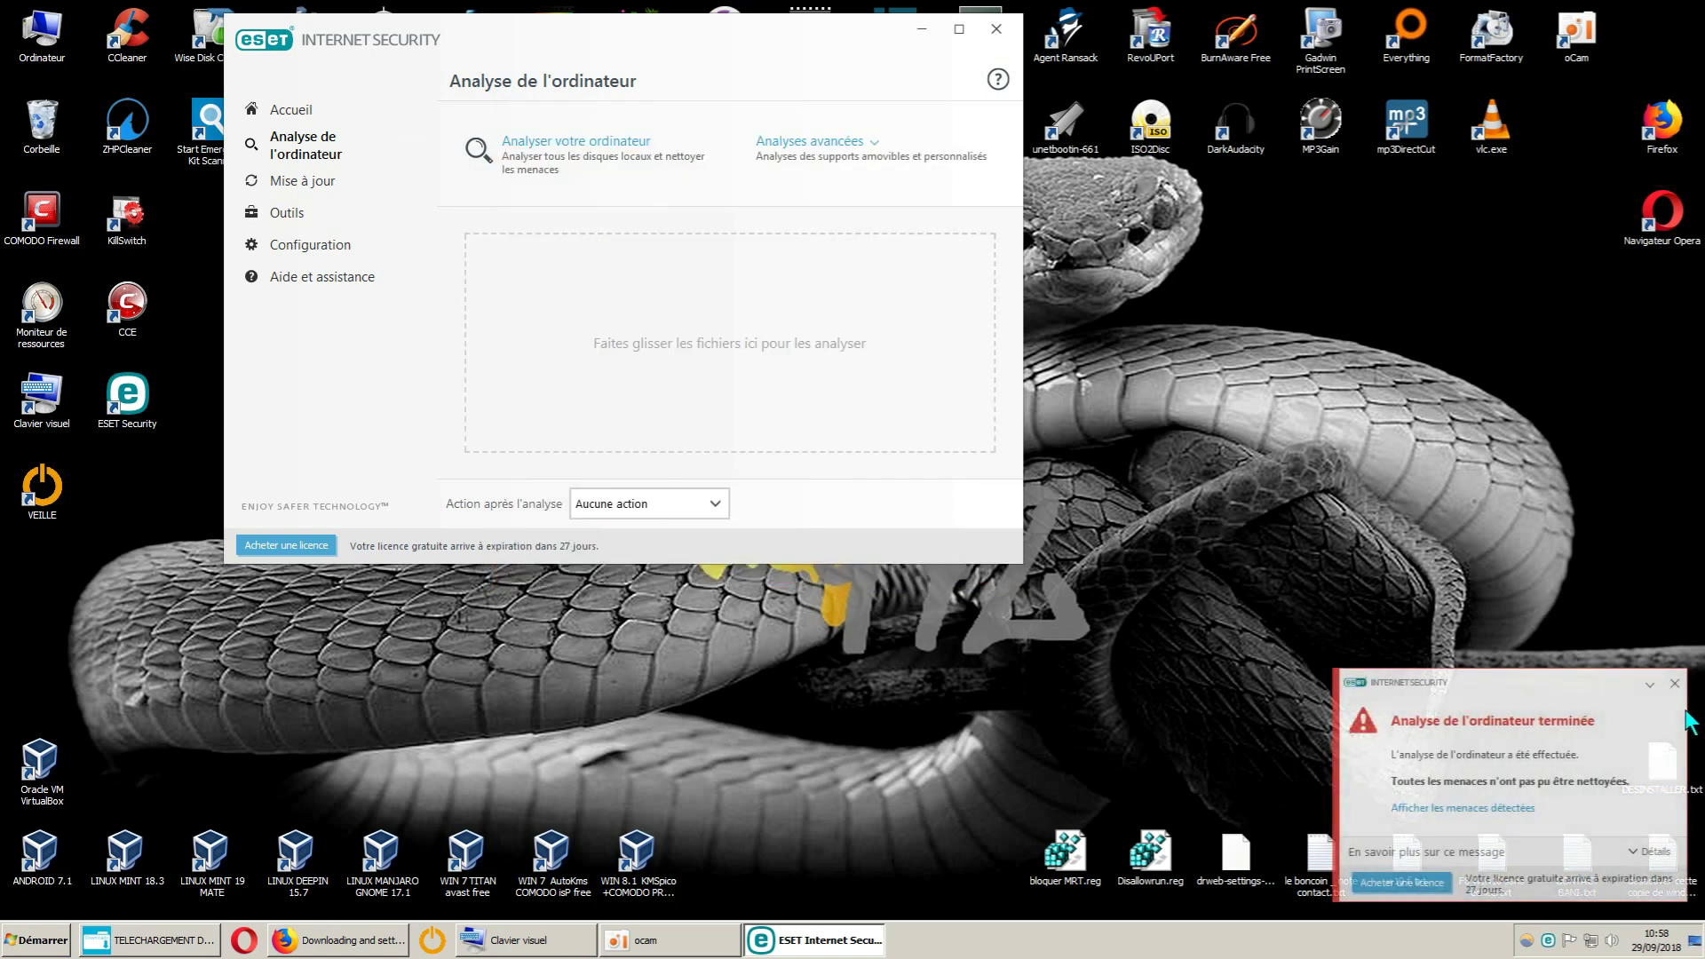
pyautogui.click(1675, 685)
pyautogui.click(996, 29)
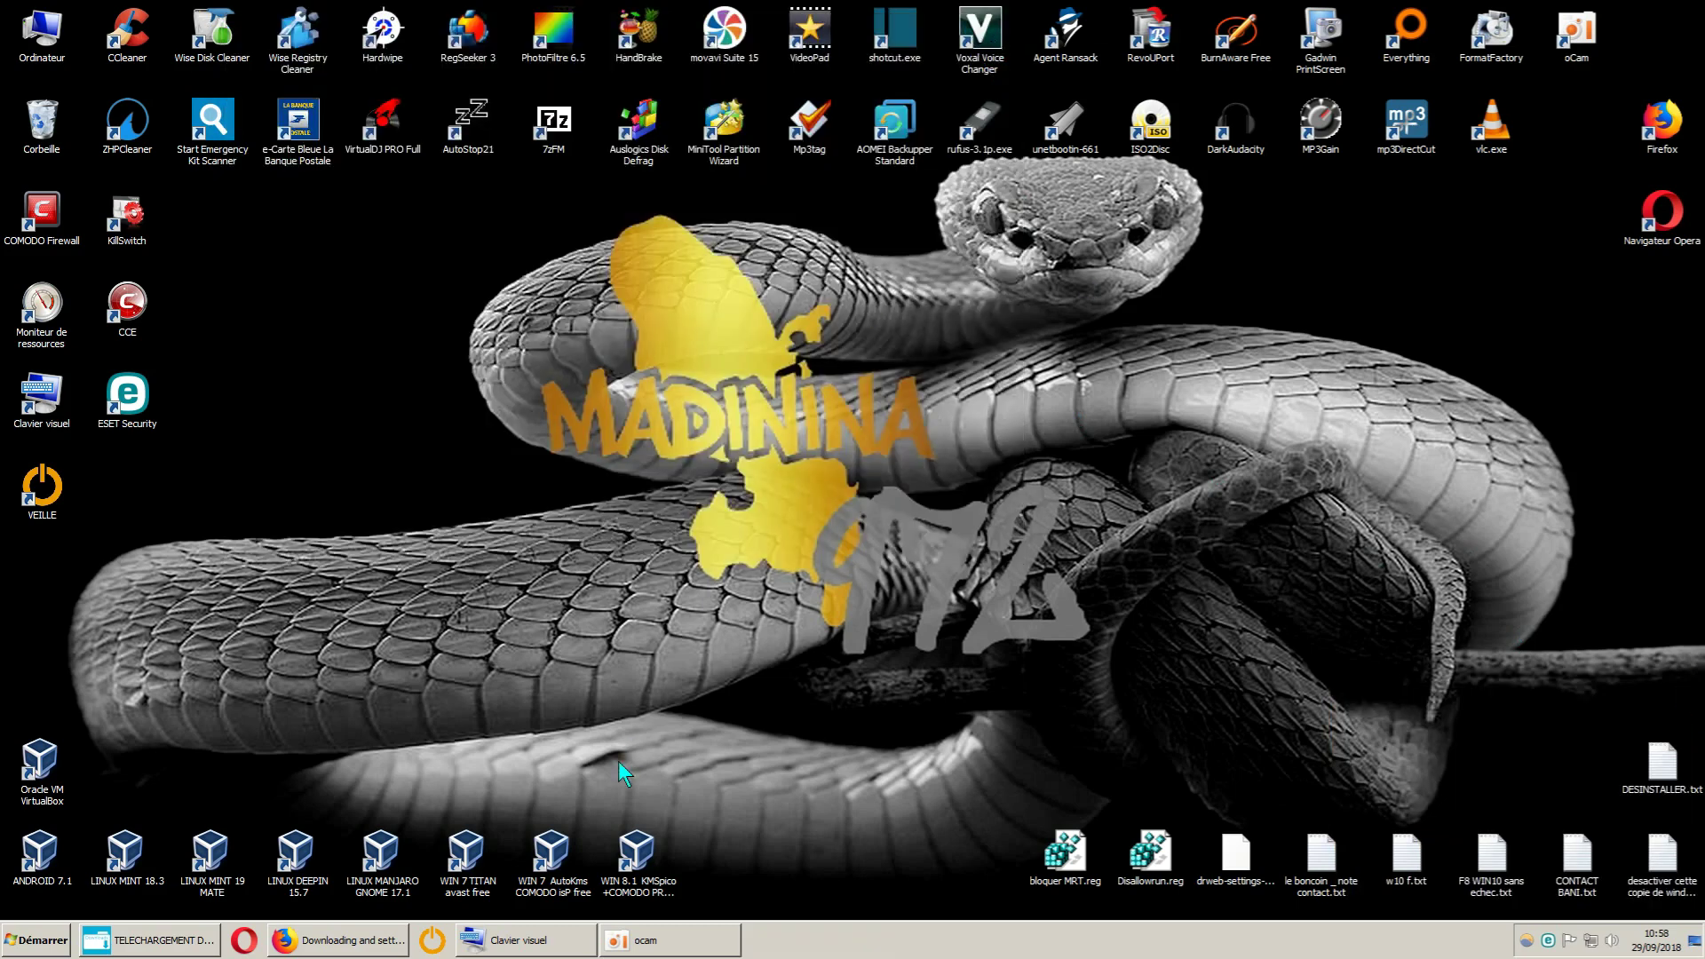
# Switch to Firefox, go back to the Registry Cleaner page, and close the browser
pyautogui.click(357, 948)
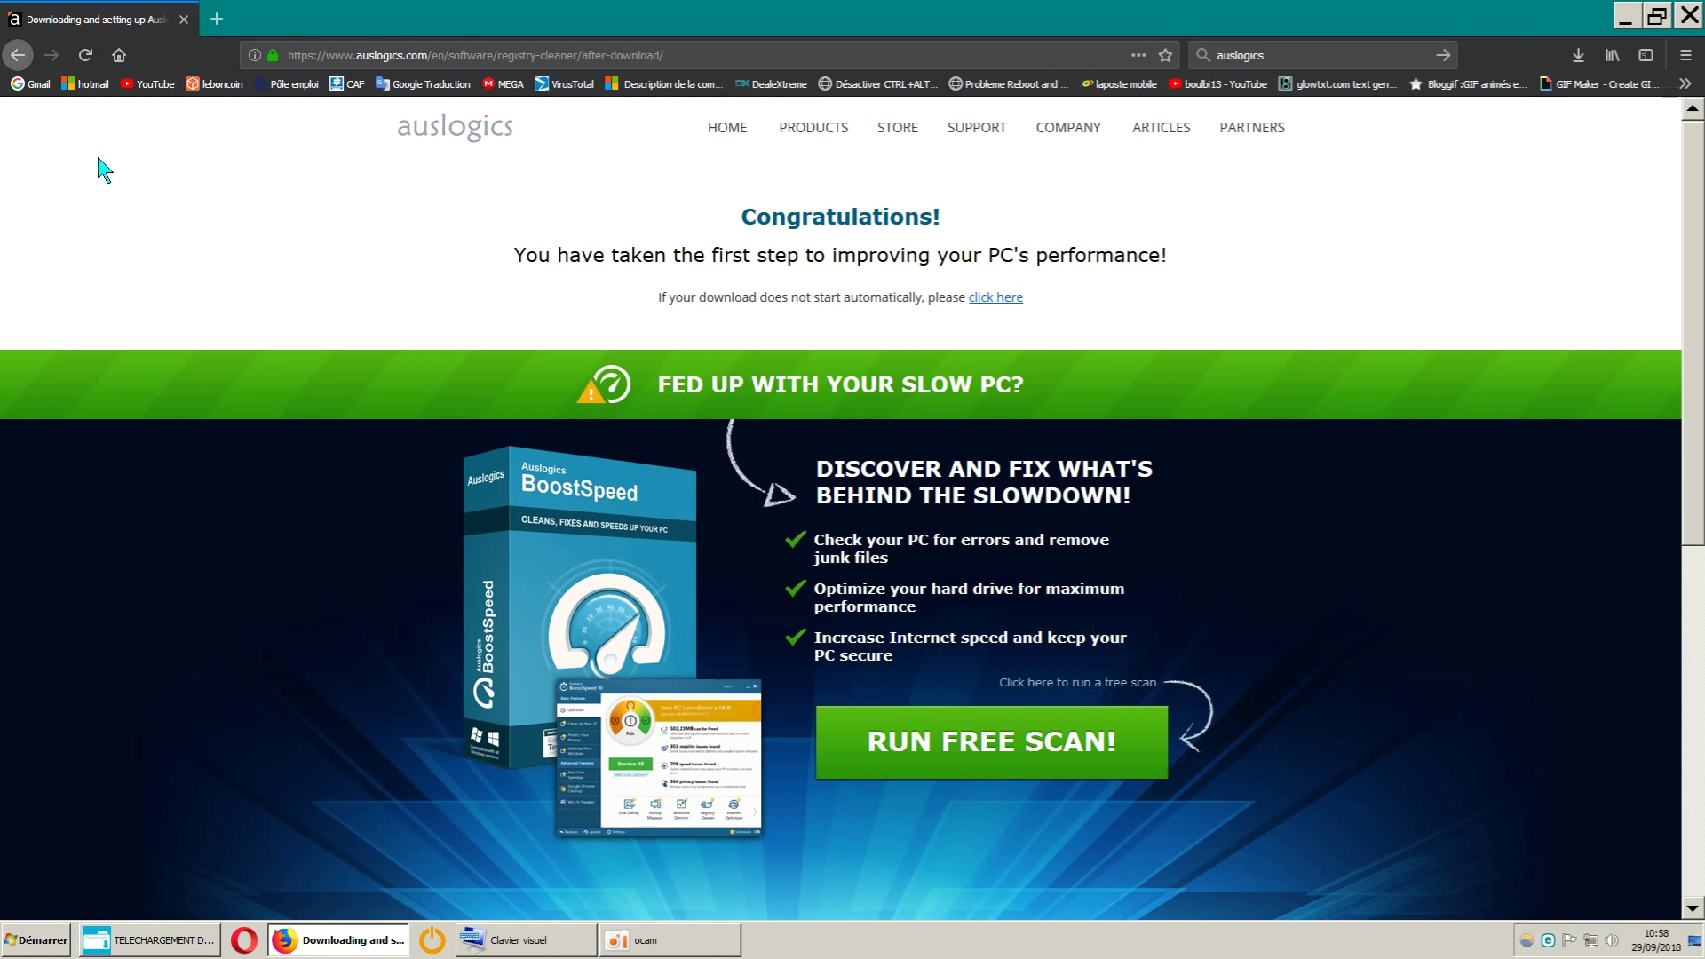
pyautogui.click(19, 52)
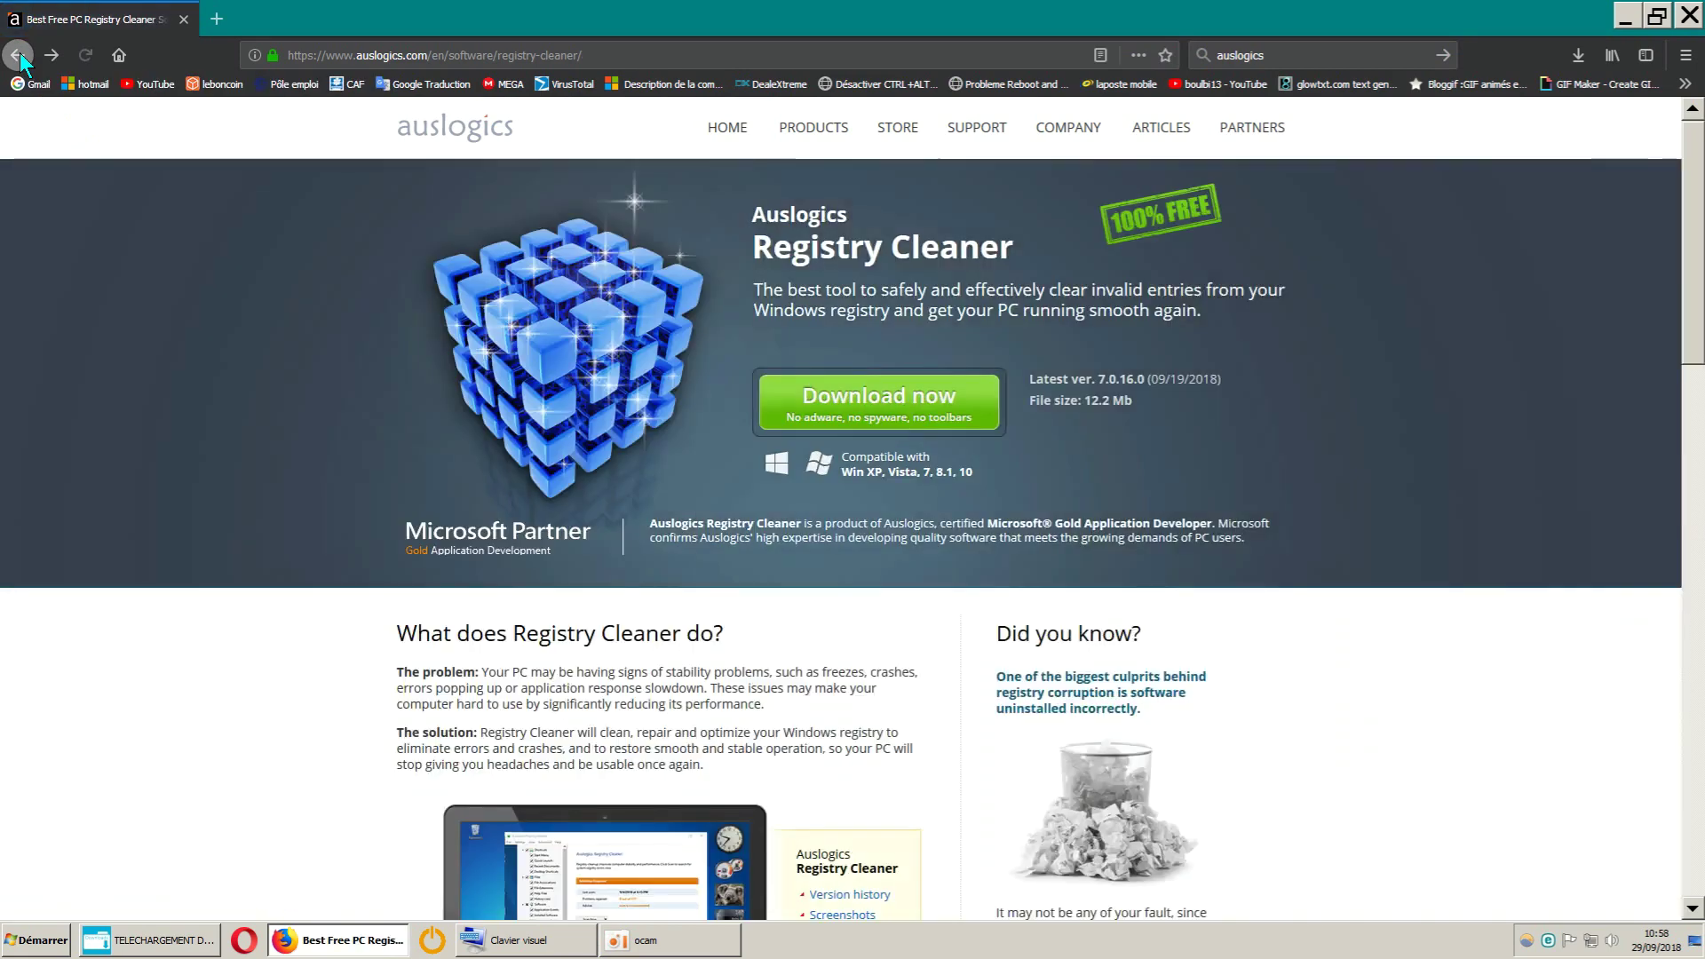
pyautogui.click(1690, 16)
# Empty the Recycle Bin and run a CCleaner cleanup
pyautogui.rightClick(66, 129)
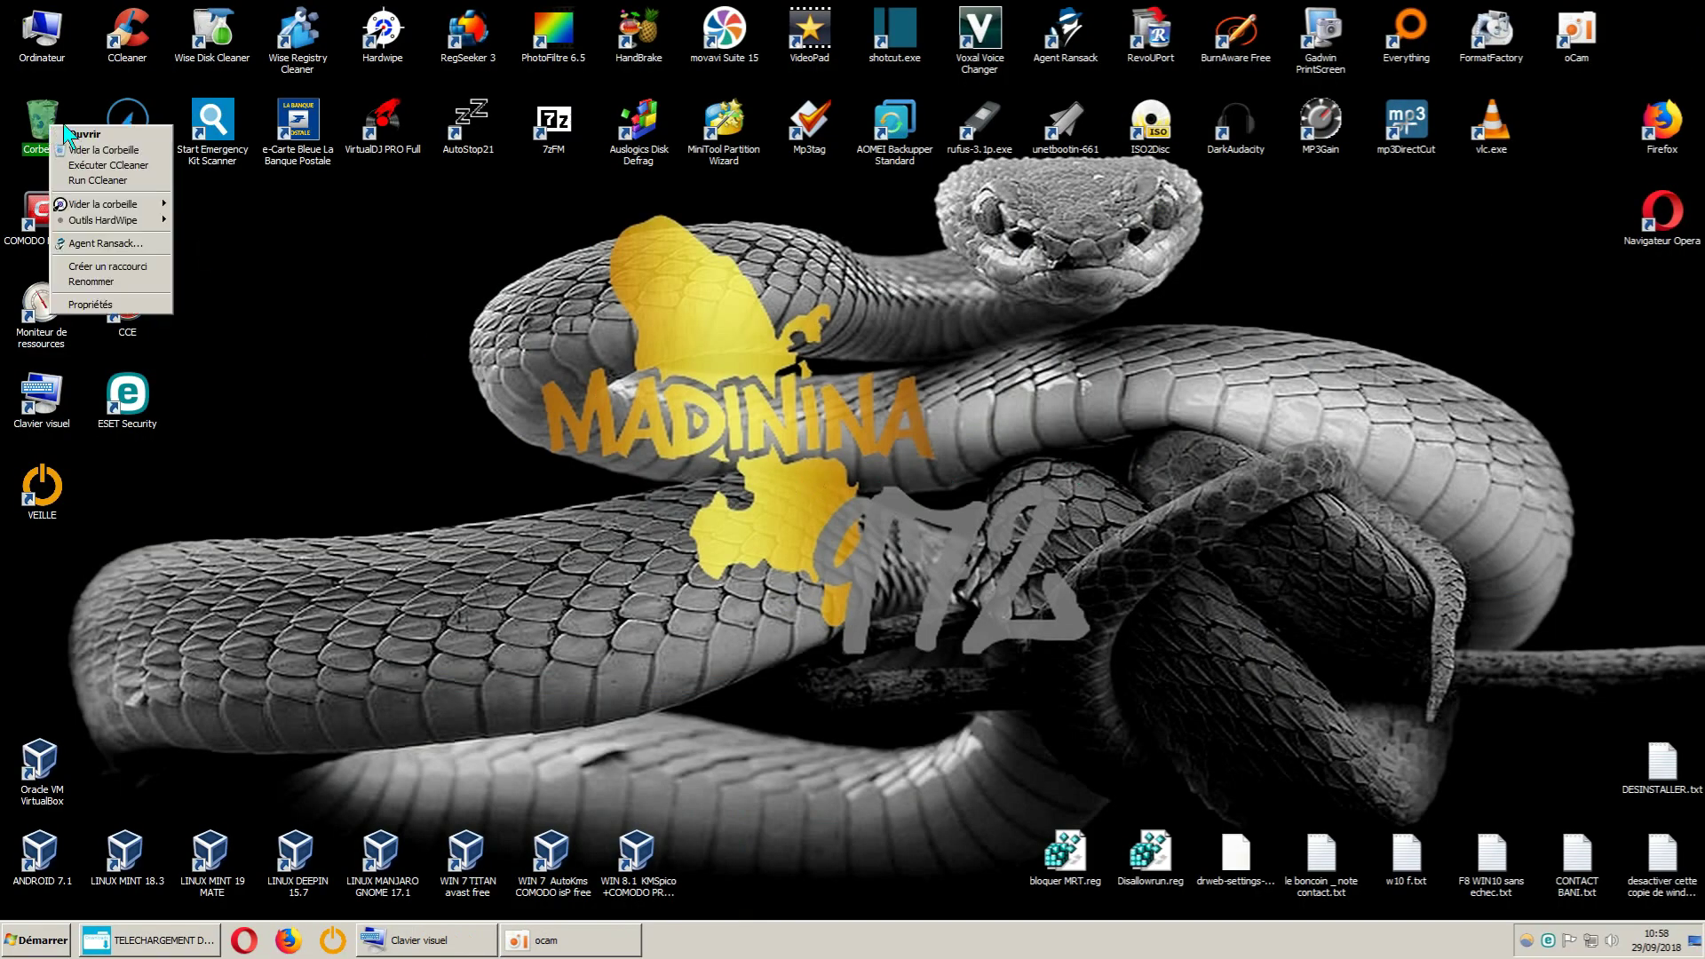
pyautogui.click(99, 149)
pyautogui.click(920, 545)
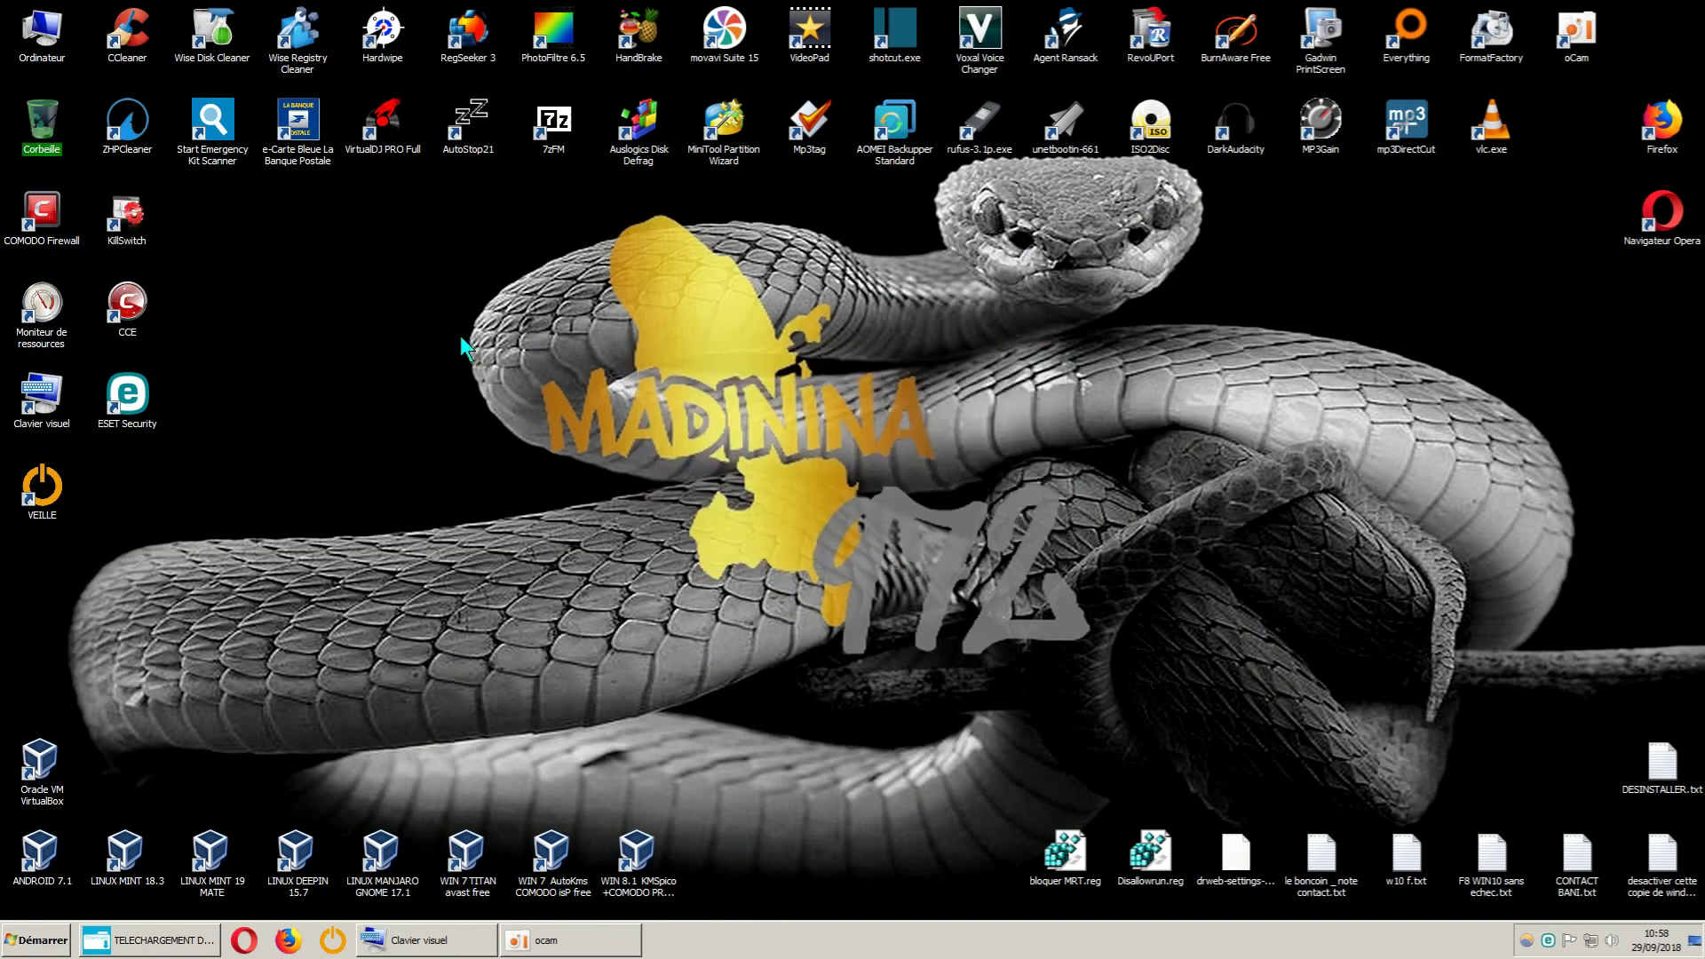
pyautogui.rightClick(44, 119)
pyautogui.click(103, 161)
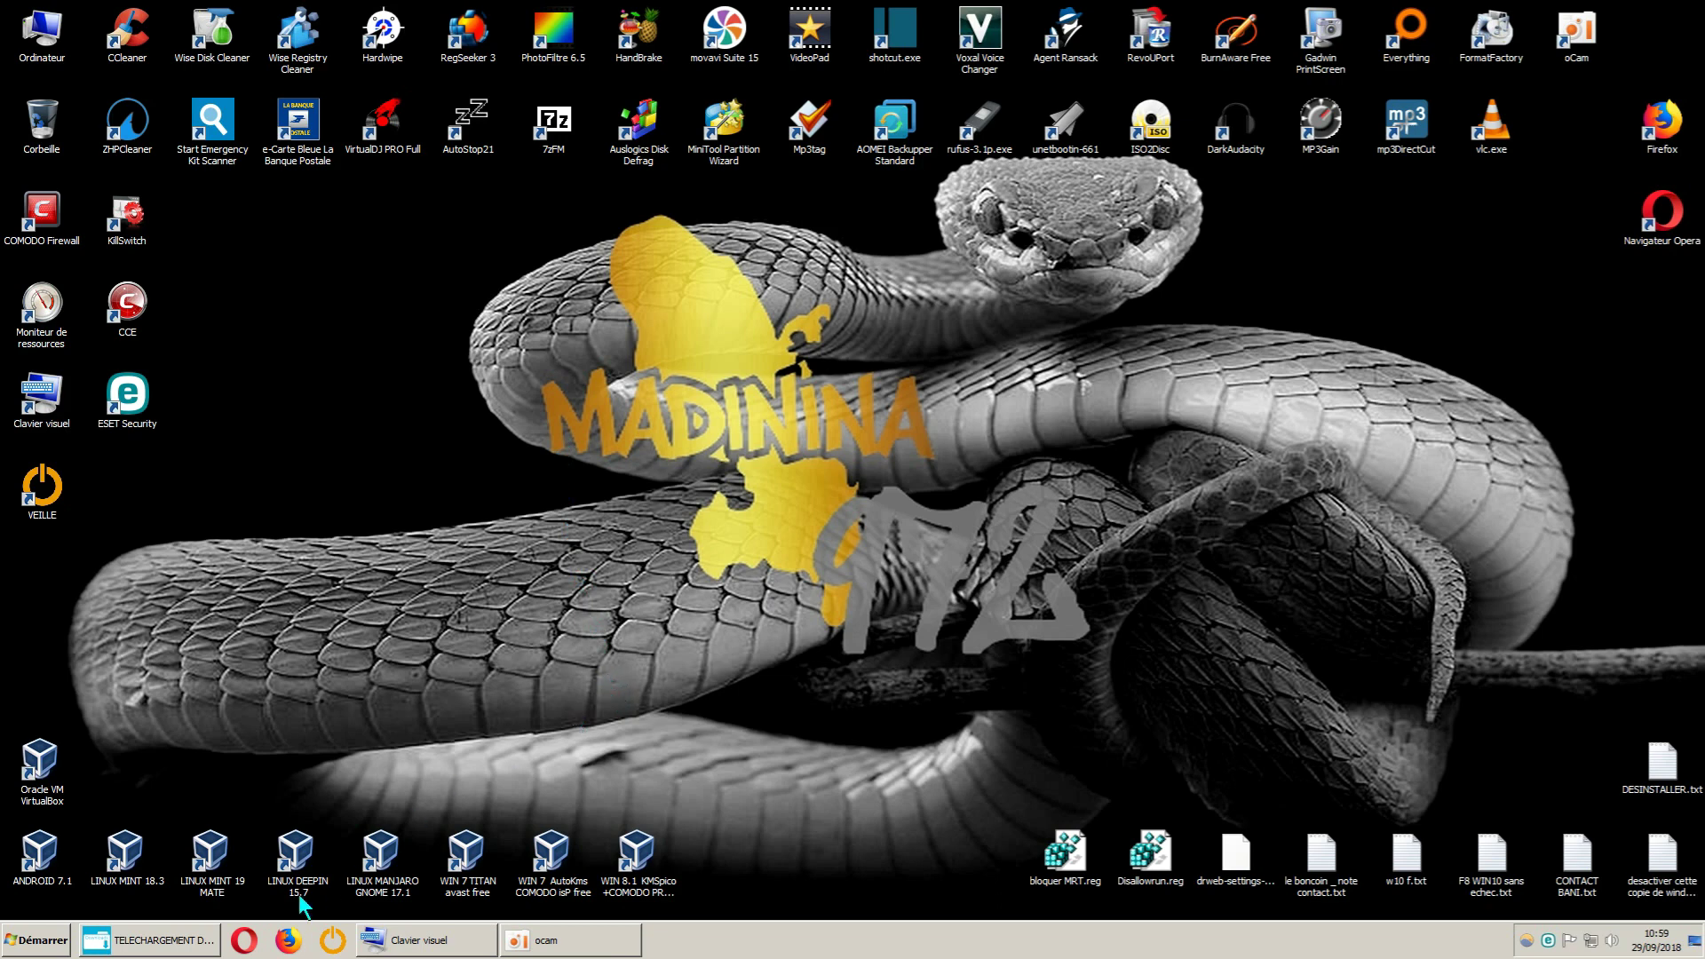
# Reopen Firefox, search for auslogics, and open the Registry Cleaner page from the Auslogics home page
pyautogui.click(288, 940)
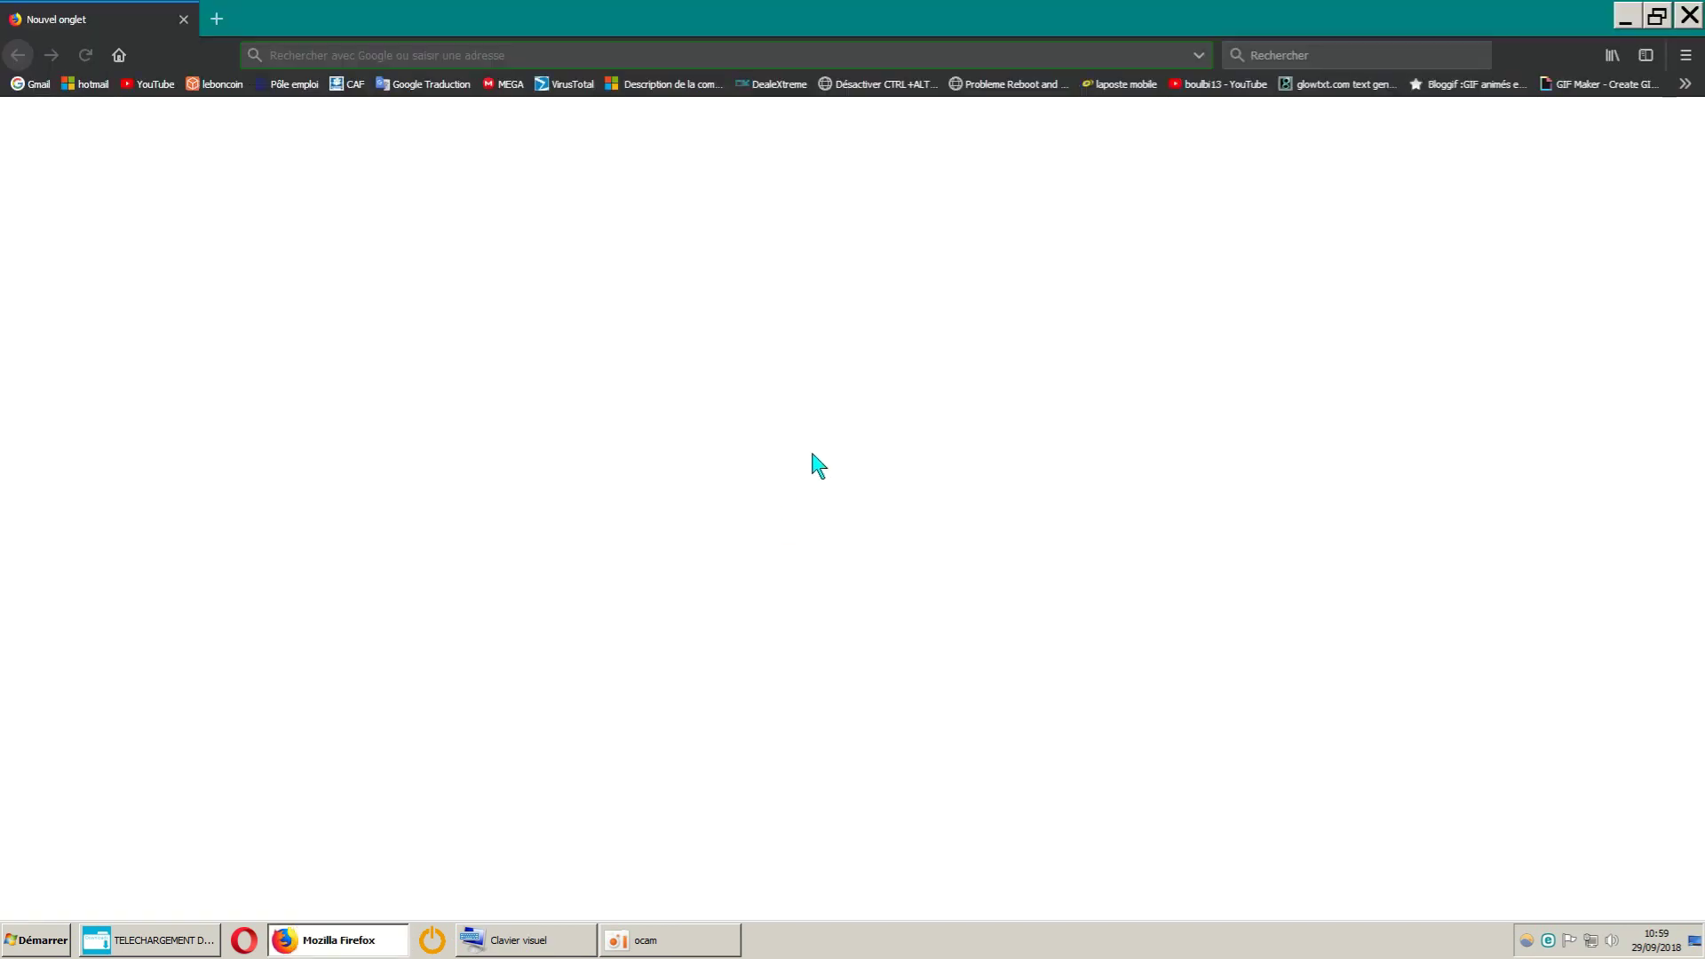
pyautogui.write('auslo')
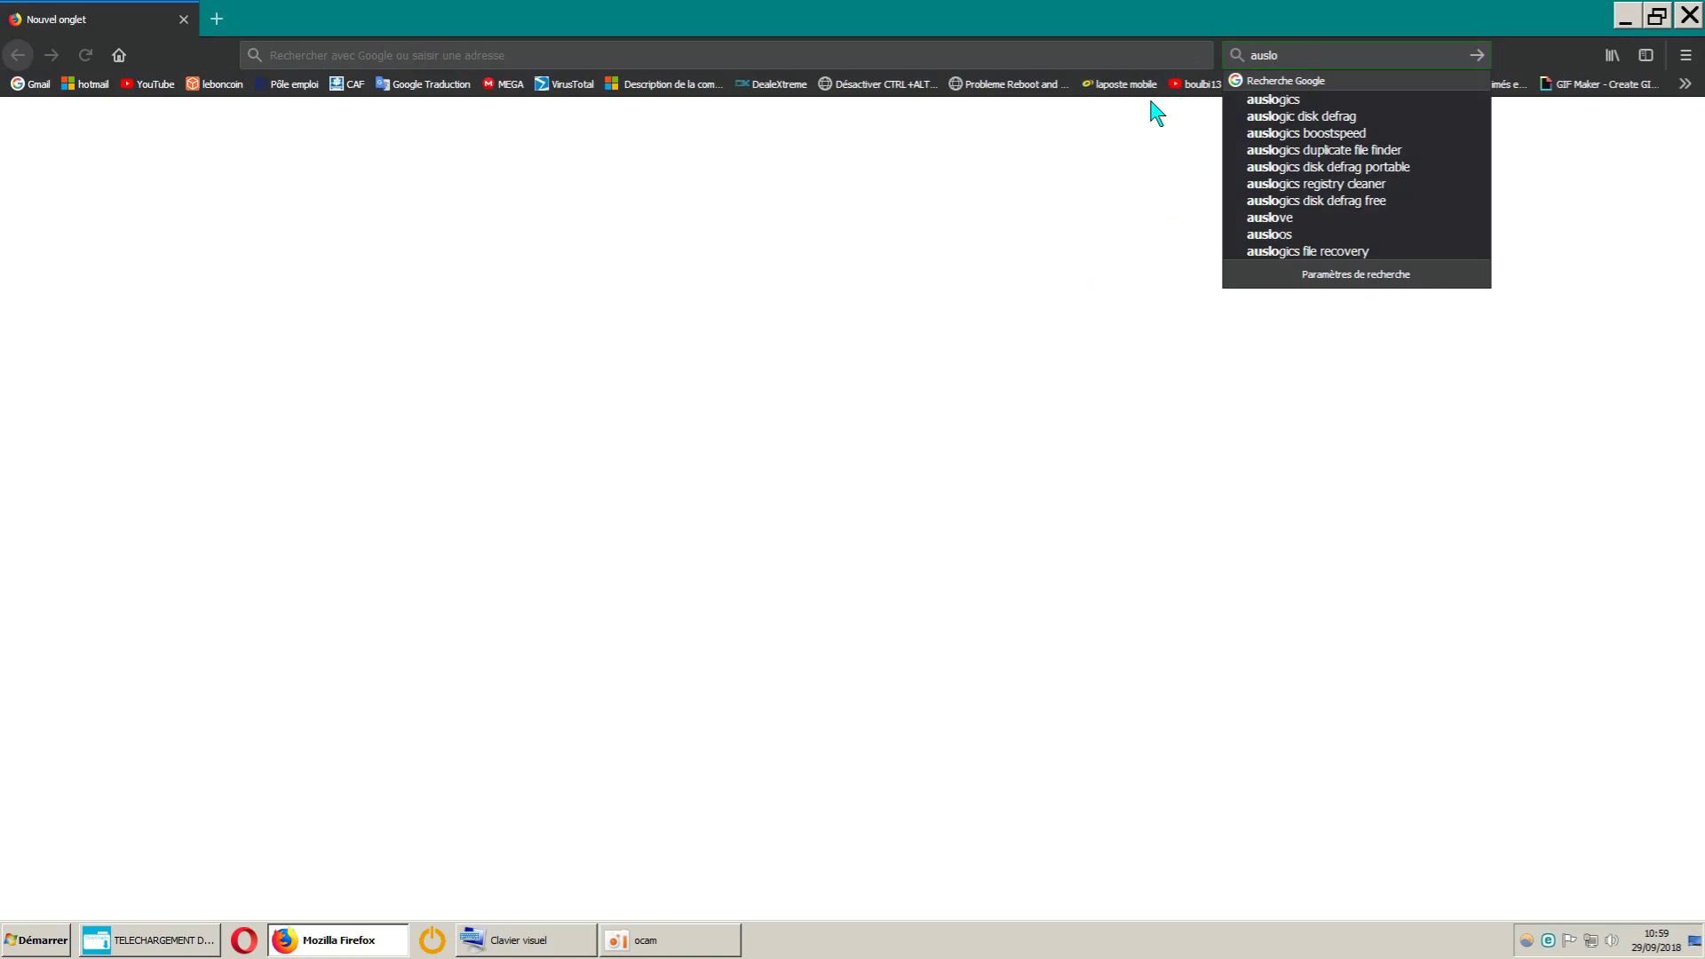
pyautogui.click(1270, 104)
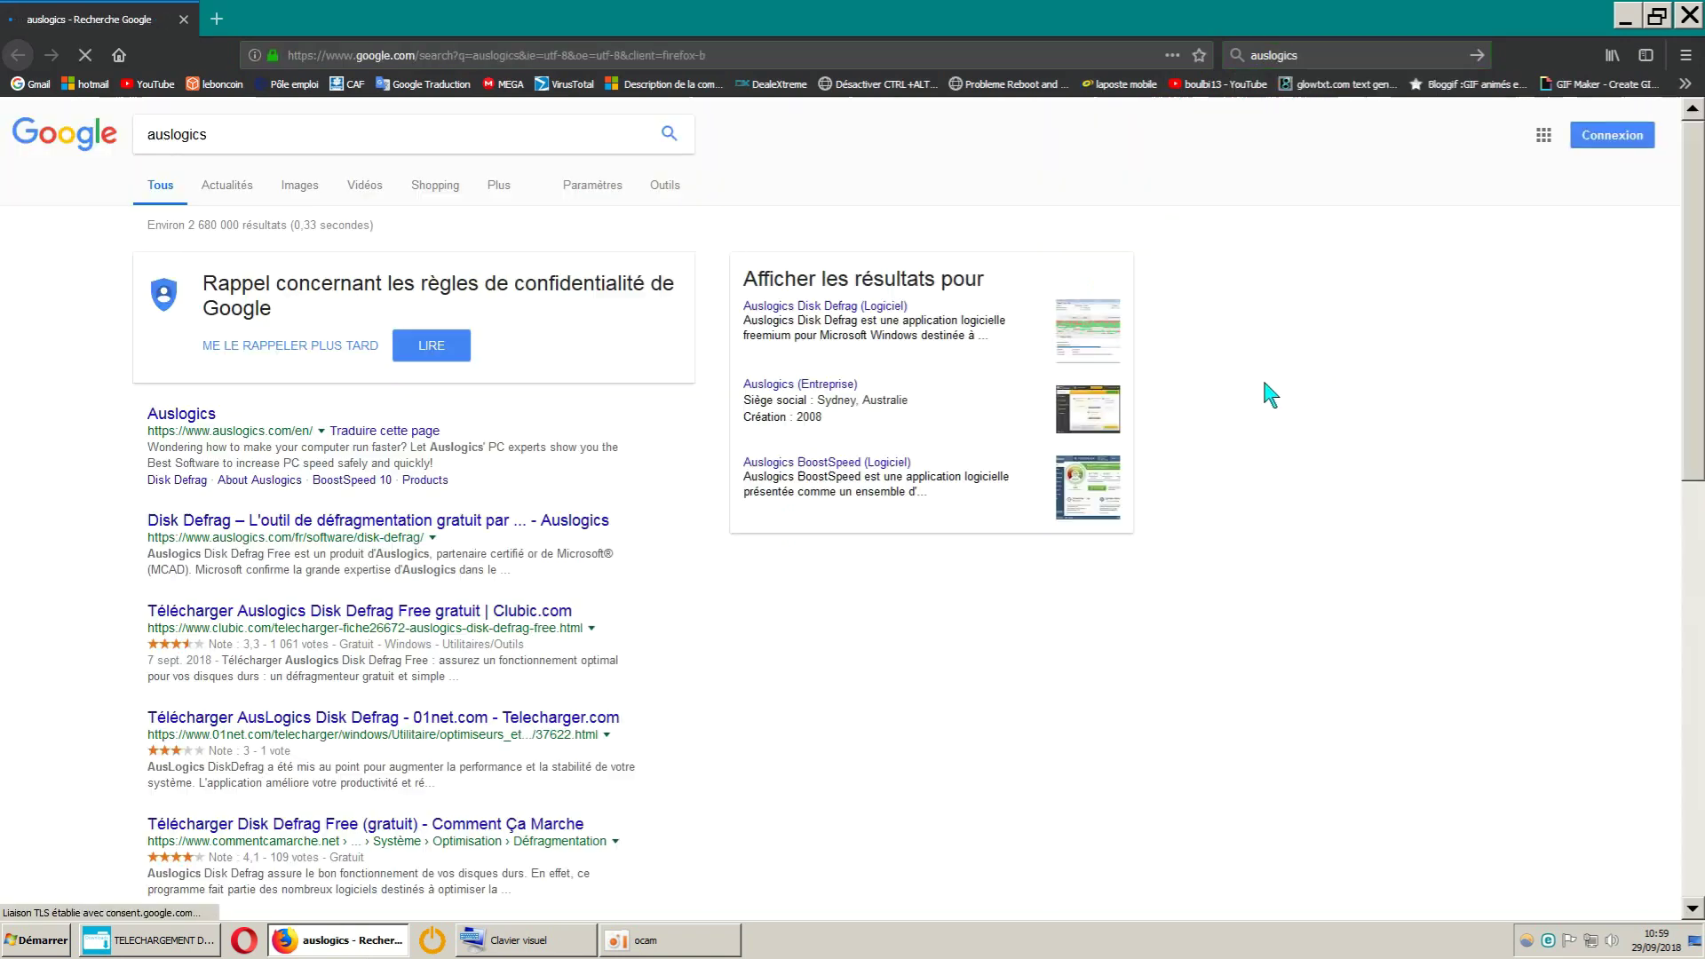
pyautogui.click(208, 424)
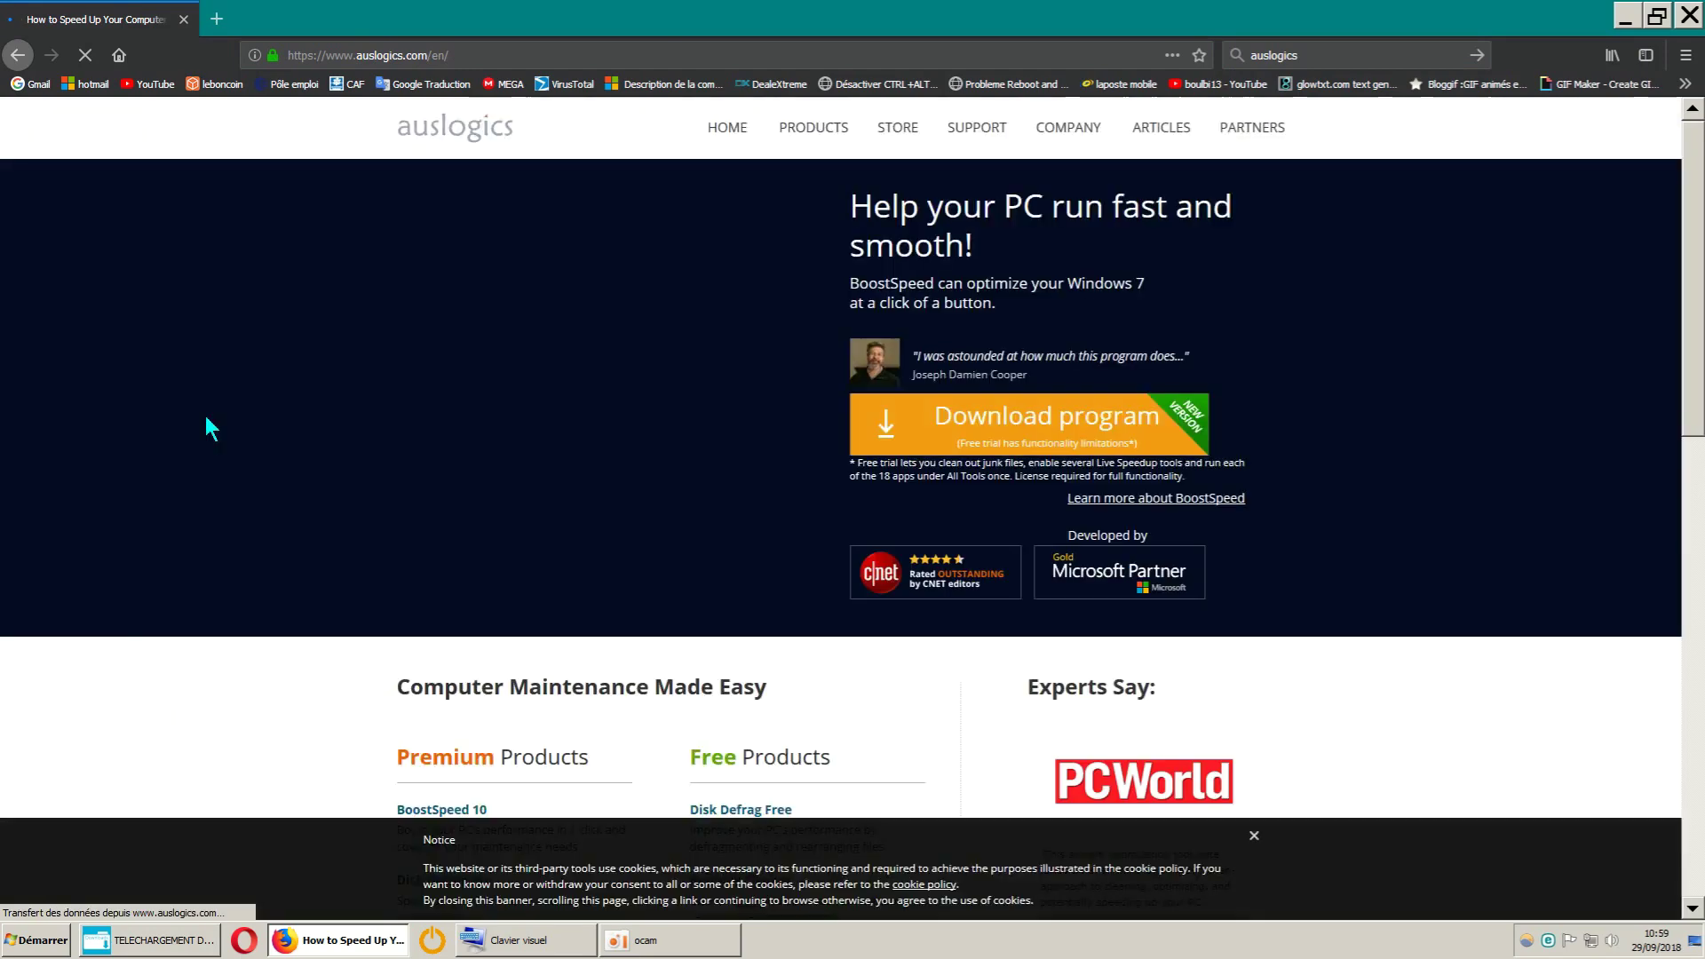
pyautogui.scroll(-4, 350, 465)
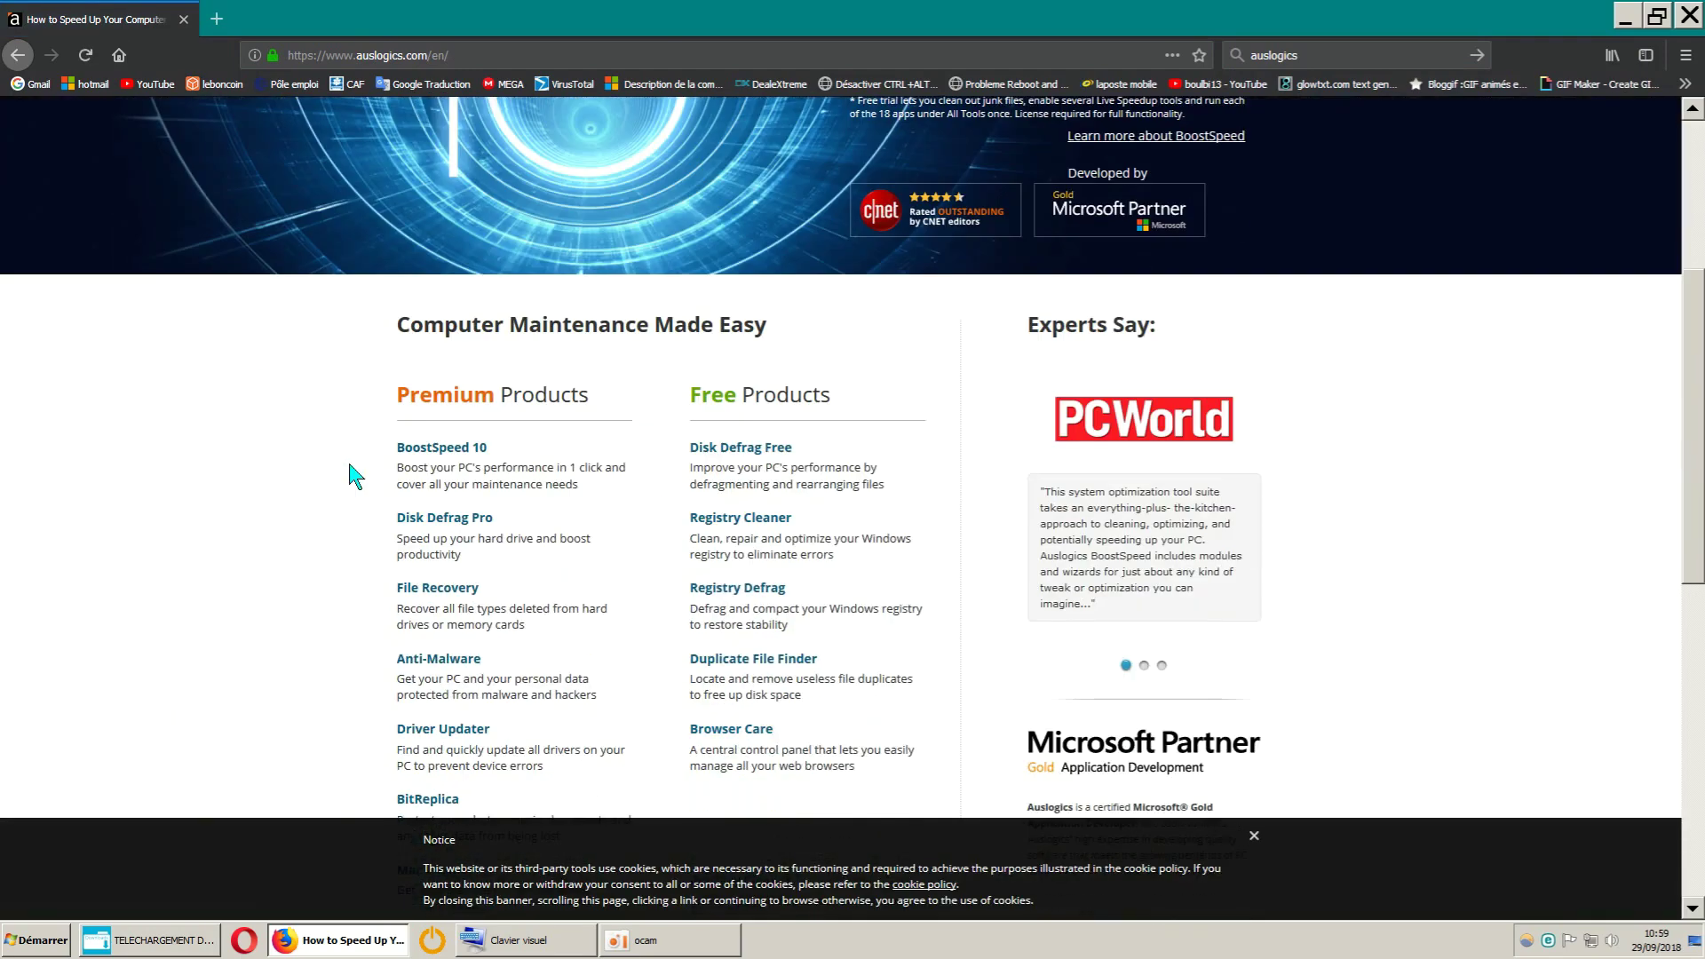
pyautogui.click(770, 522)
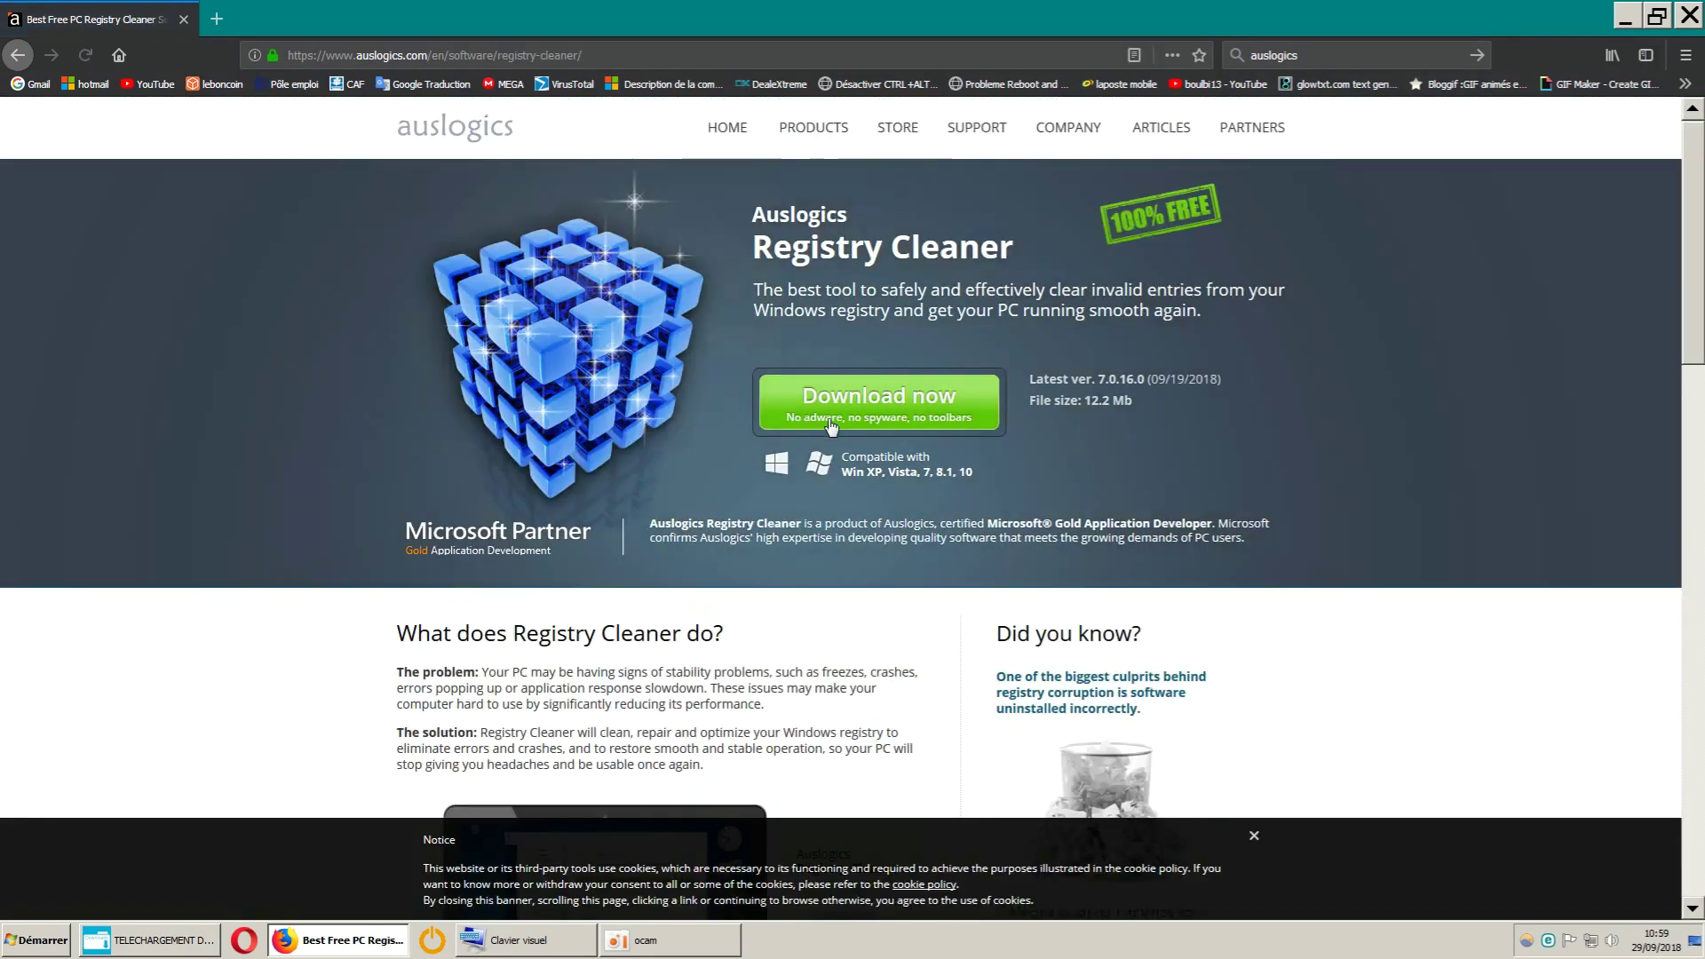
# Save registry-cleaner-setup.exe, block the access in the ESET alert, and check the file's status among the downloads
pyautogui.click(879, 404)
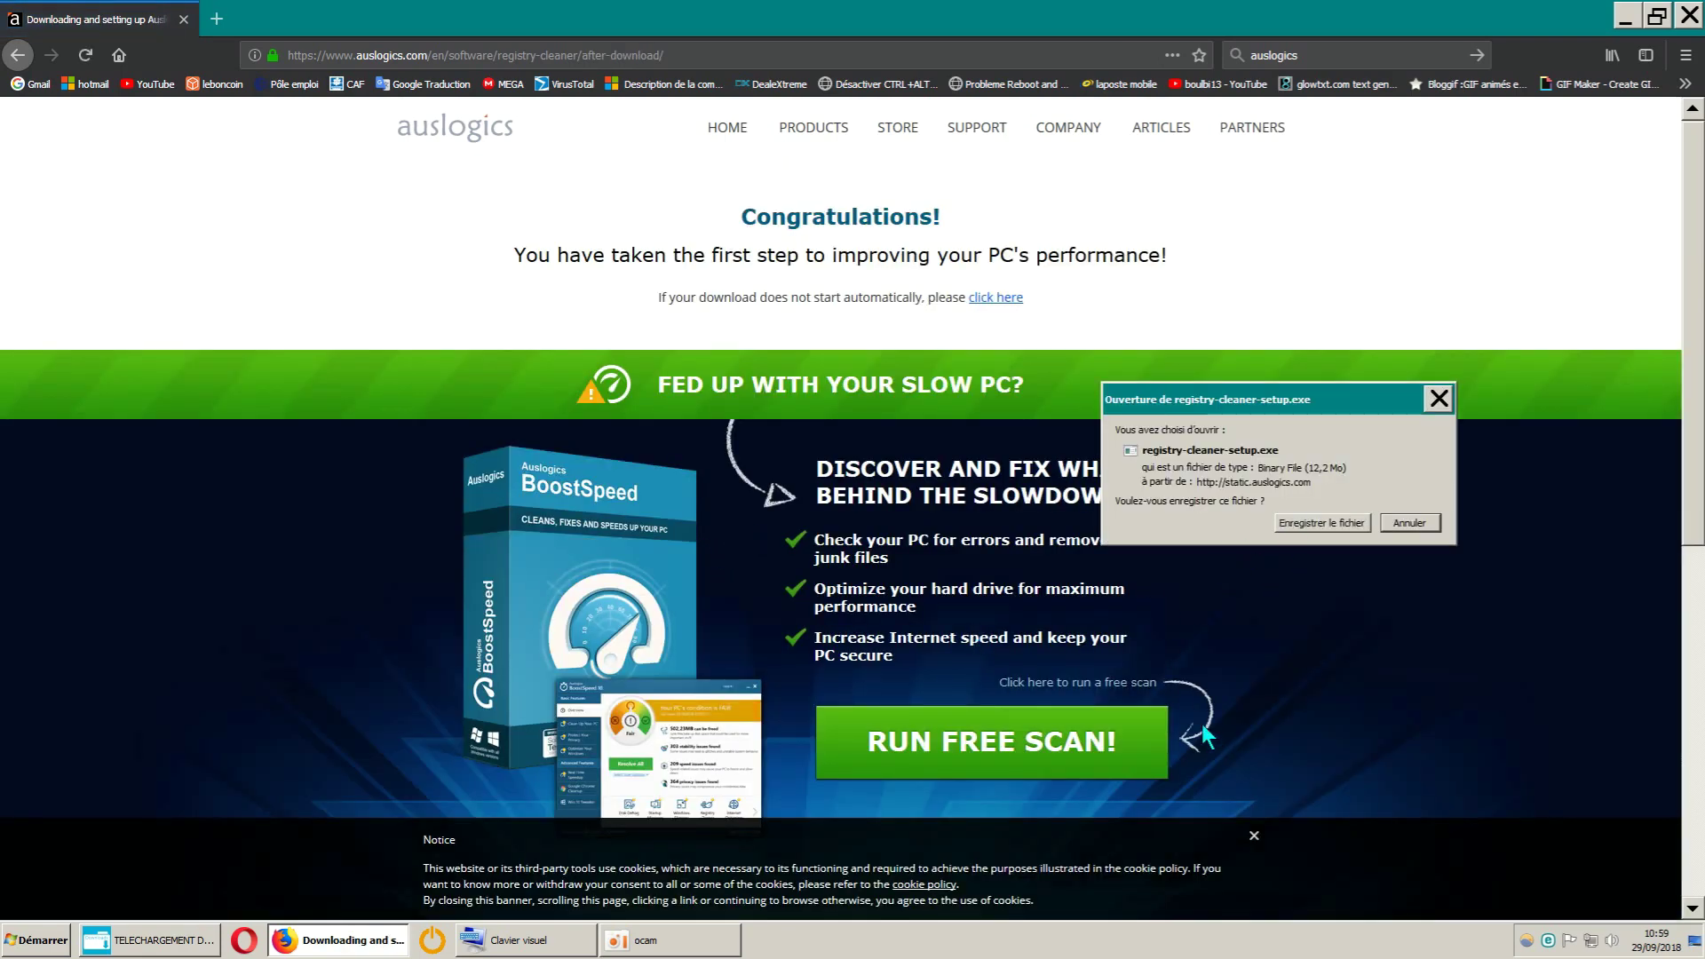
pyautogui.click(1322, 523)
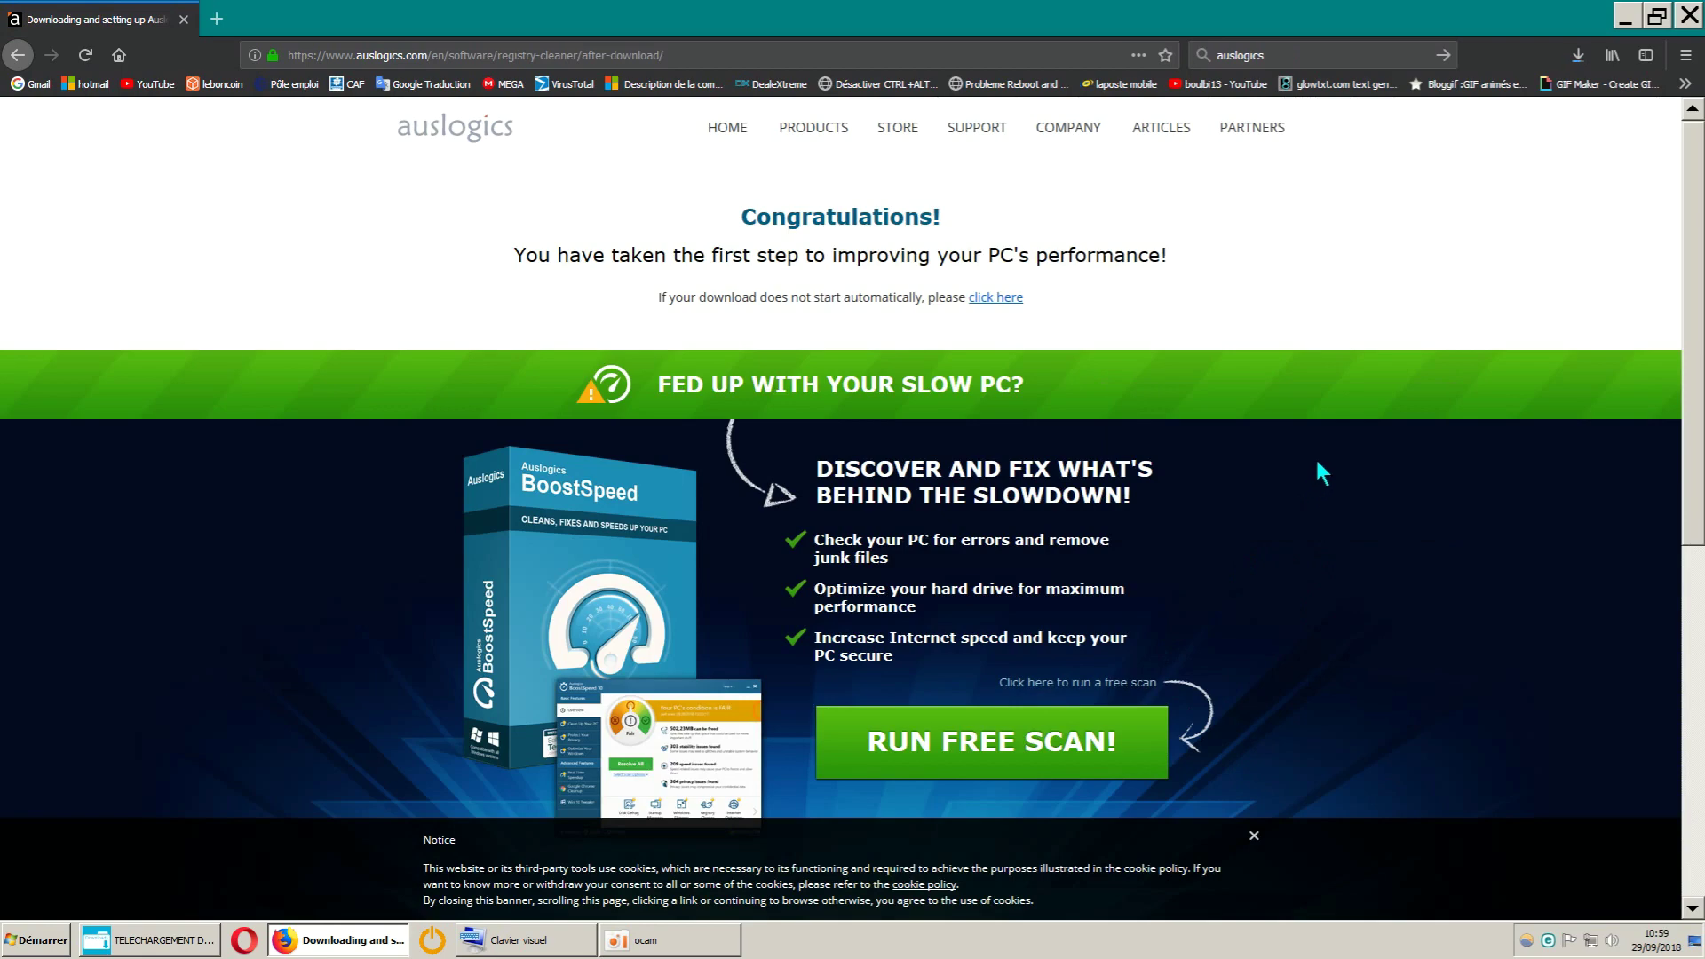
pyautogui.click(1583, 59)
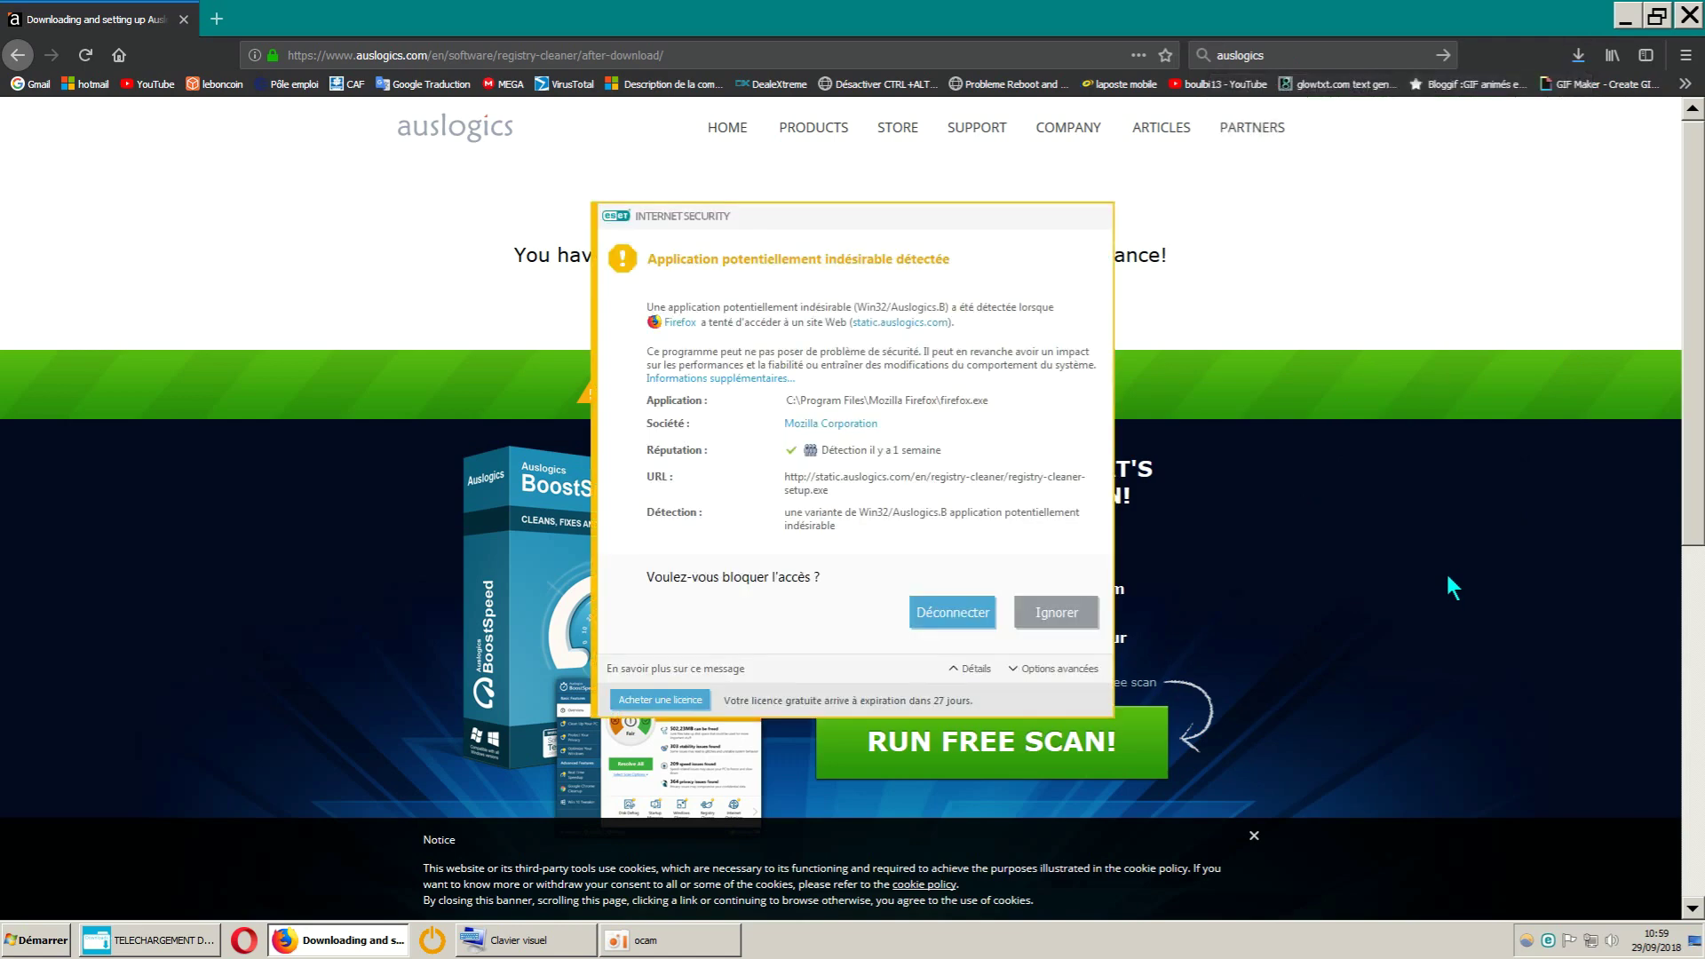
pyautogui.click(951, 617)
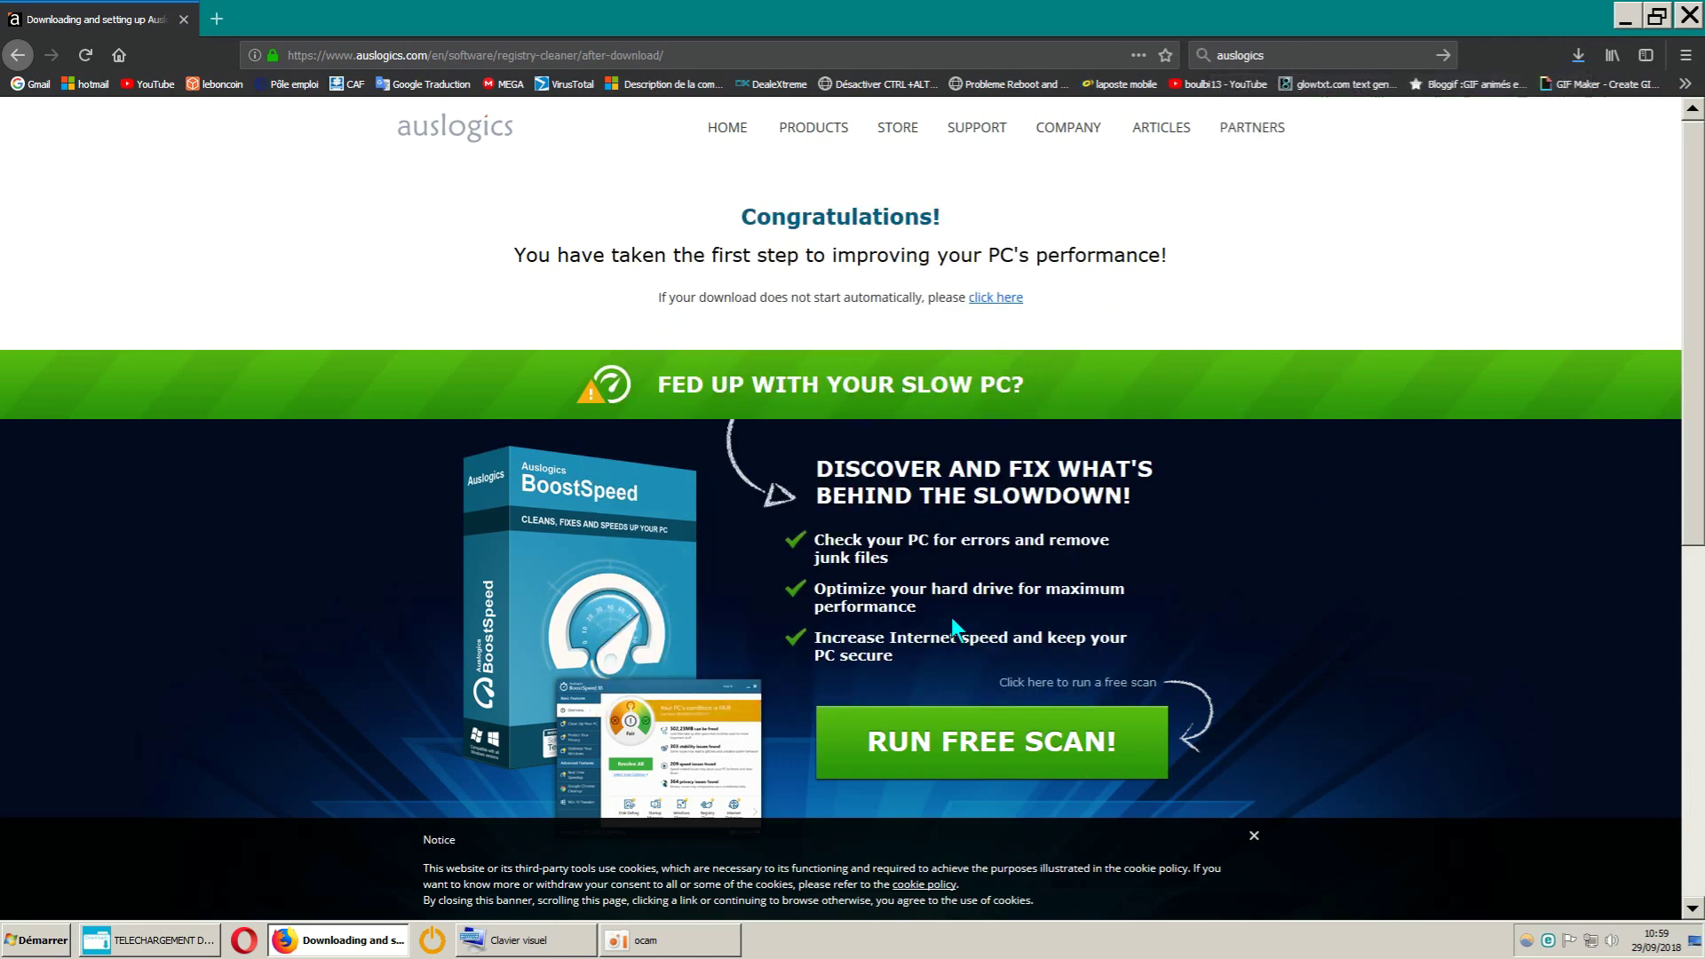
pyautogui.click(1579, 56)
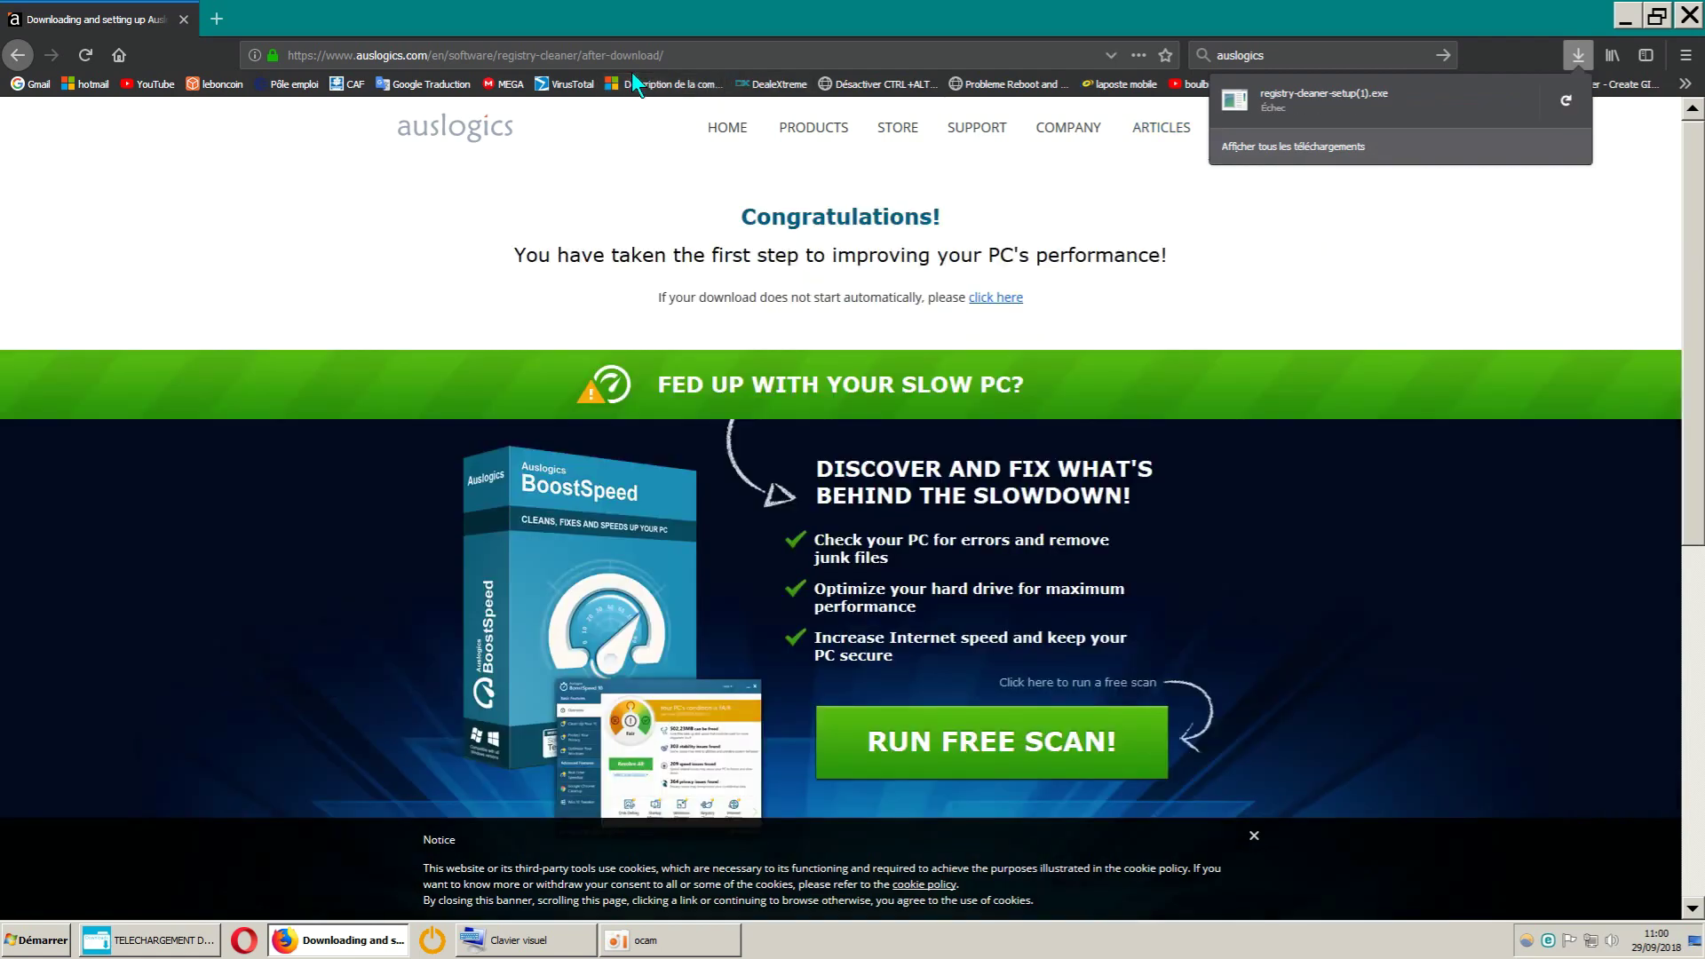
# Search for auslogics again and open the Registry Cleaner page from the Auslogics home page
pyautogui.click(1441, 56)
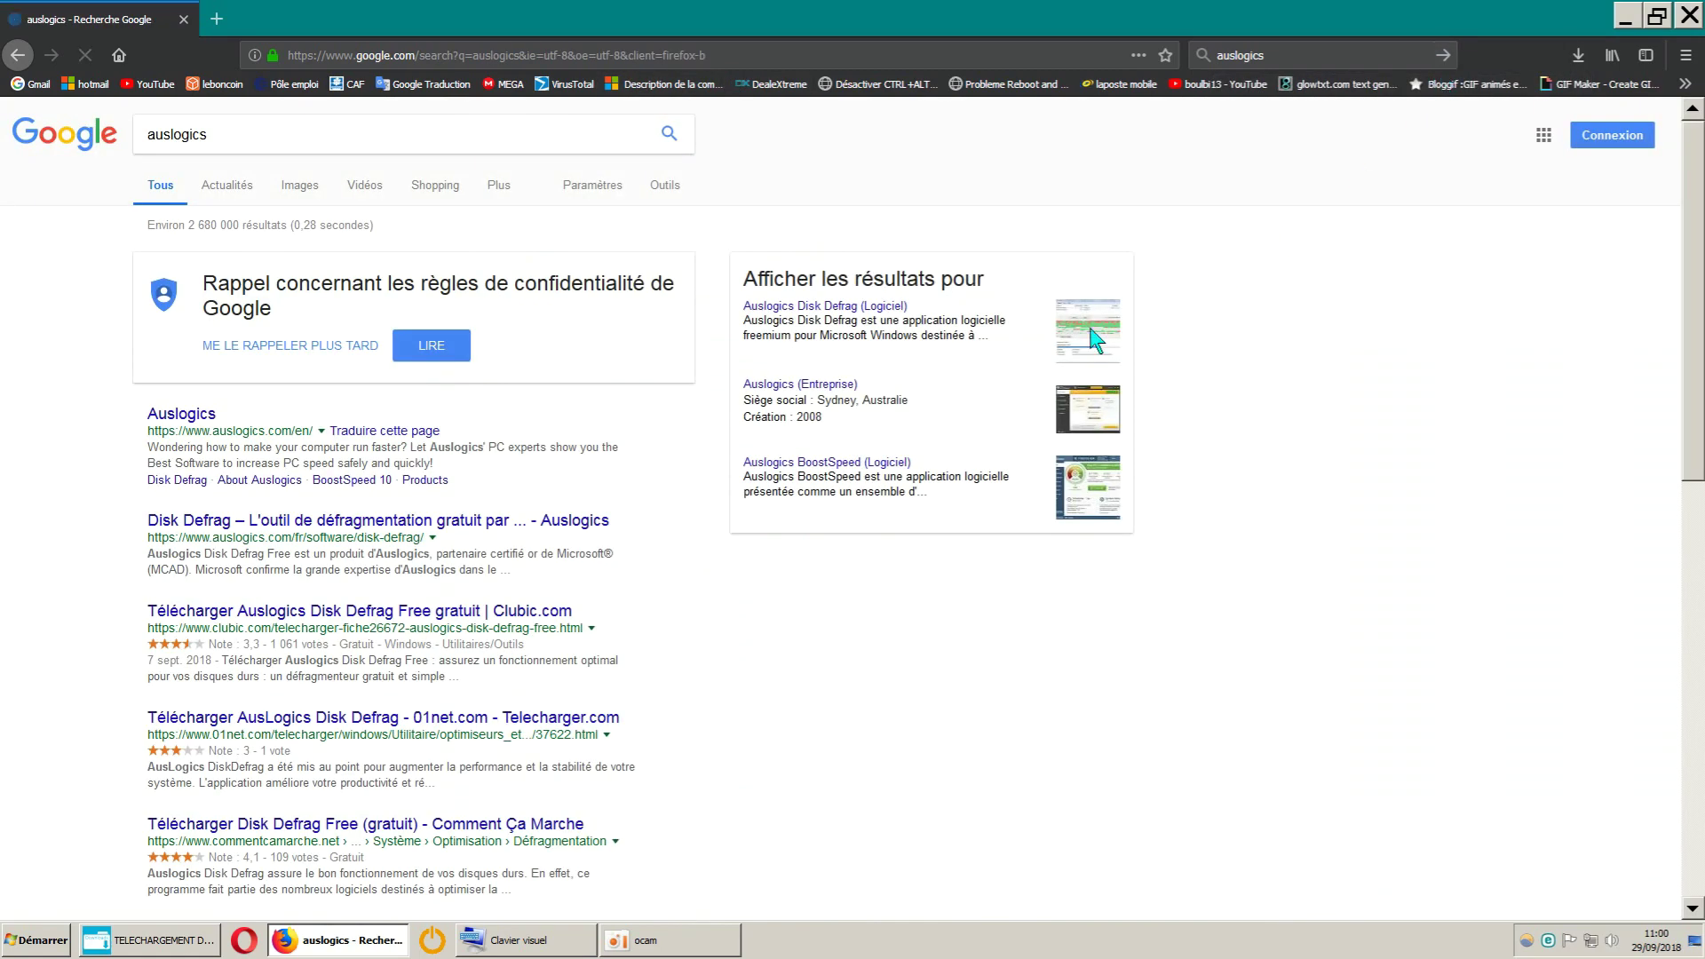
pyautogui.click(197, 413)
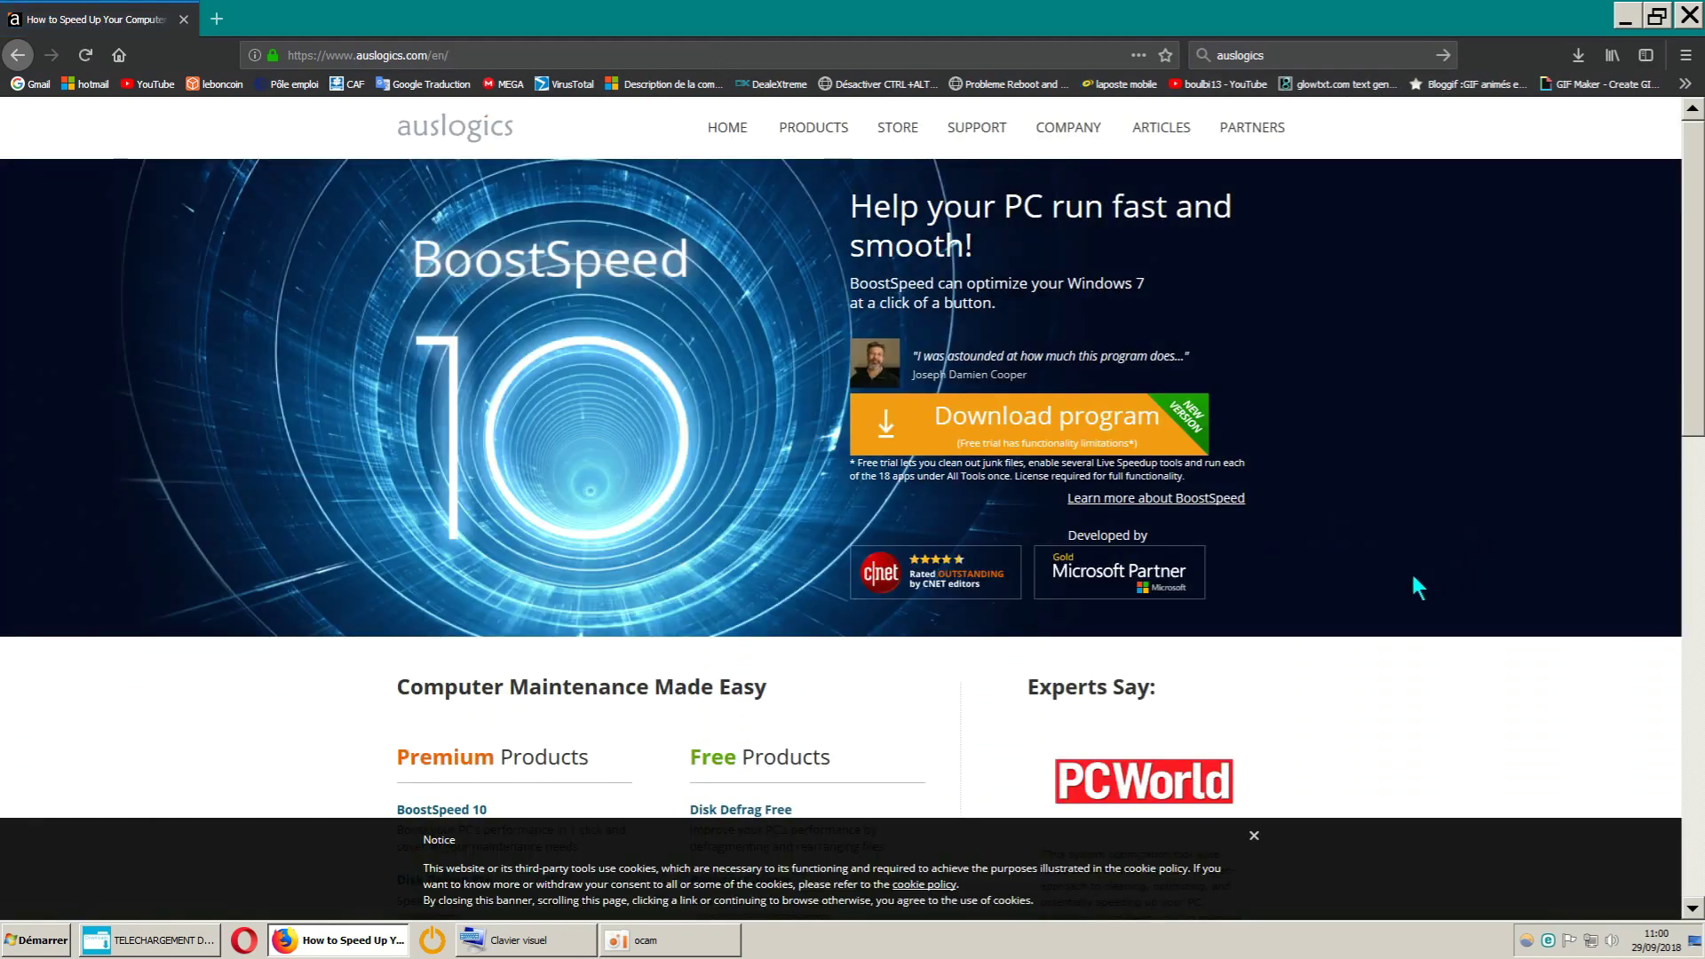
pyautogui.scroll(-4, 1413, 578)
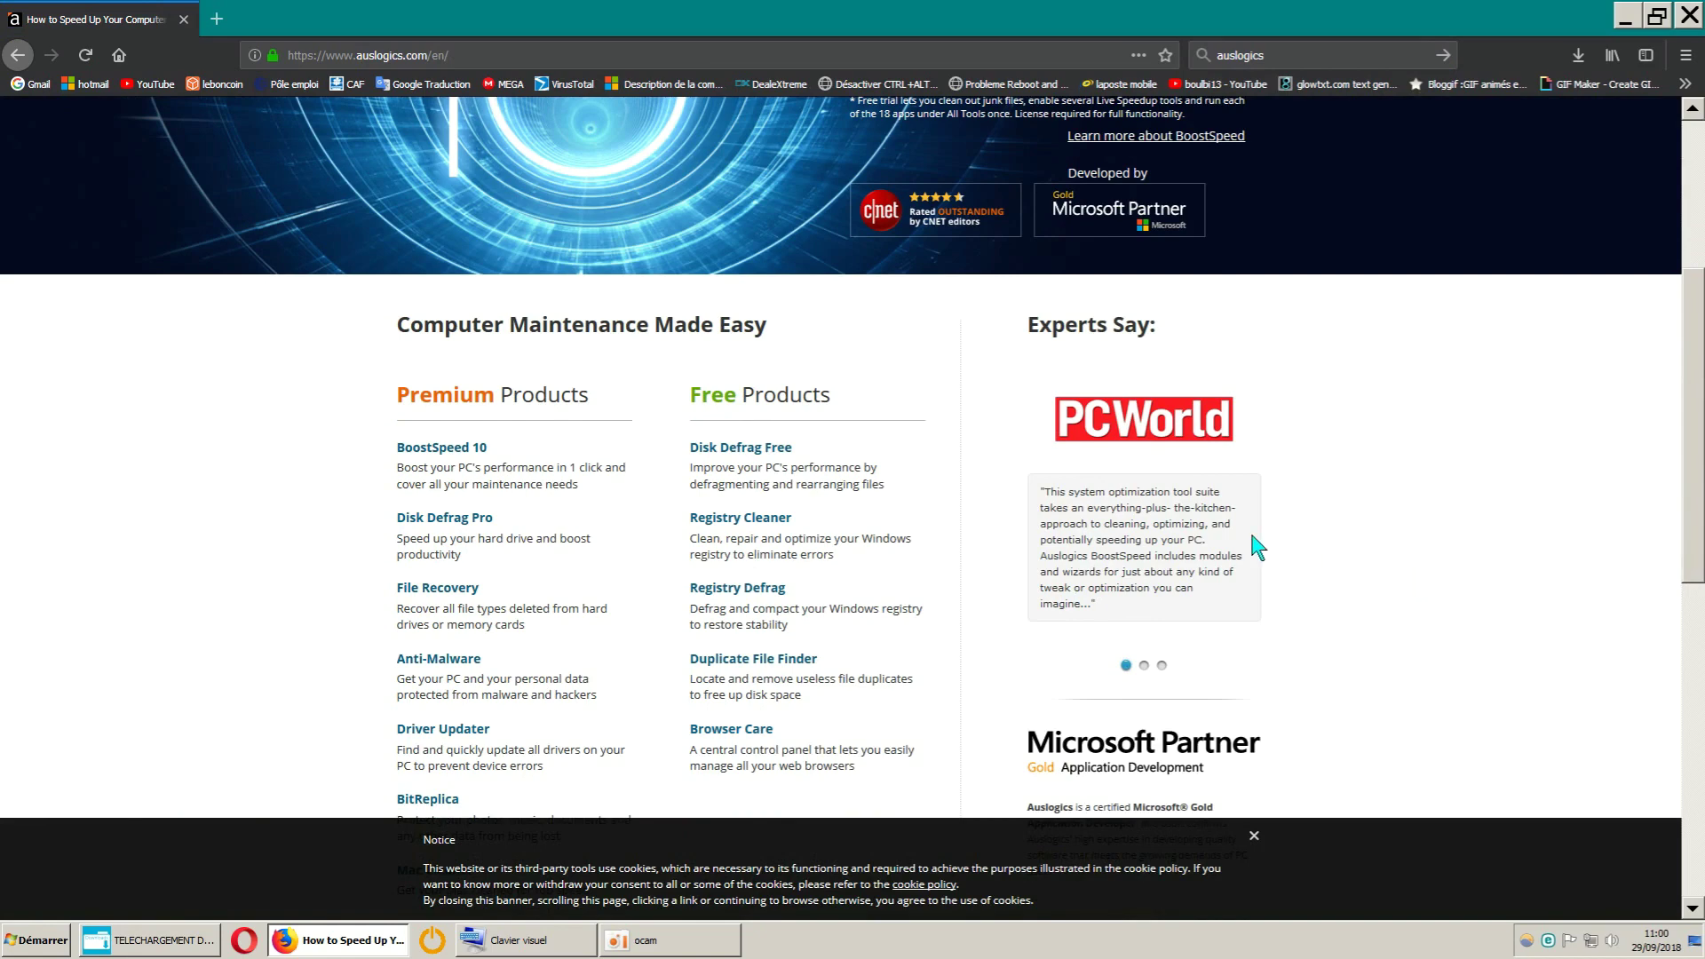
pyautogui.click(773, 519)
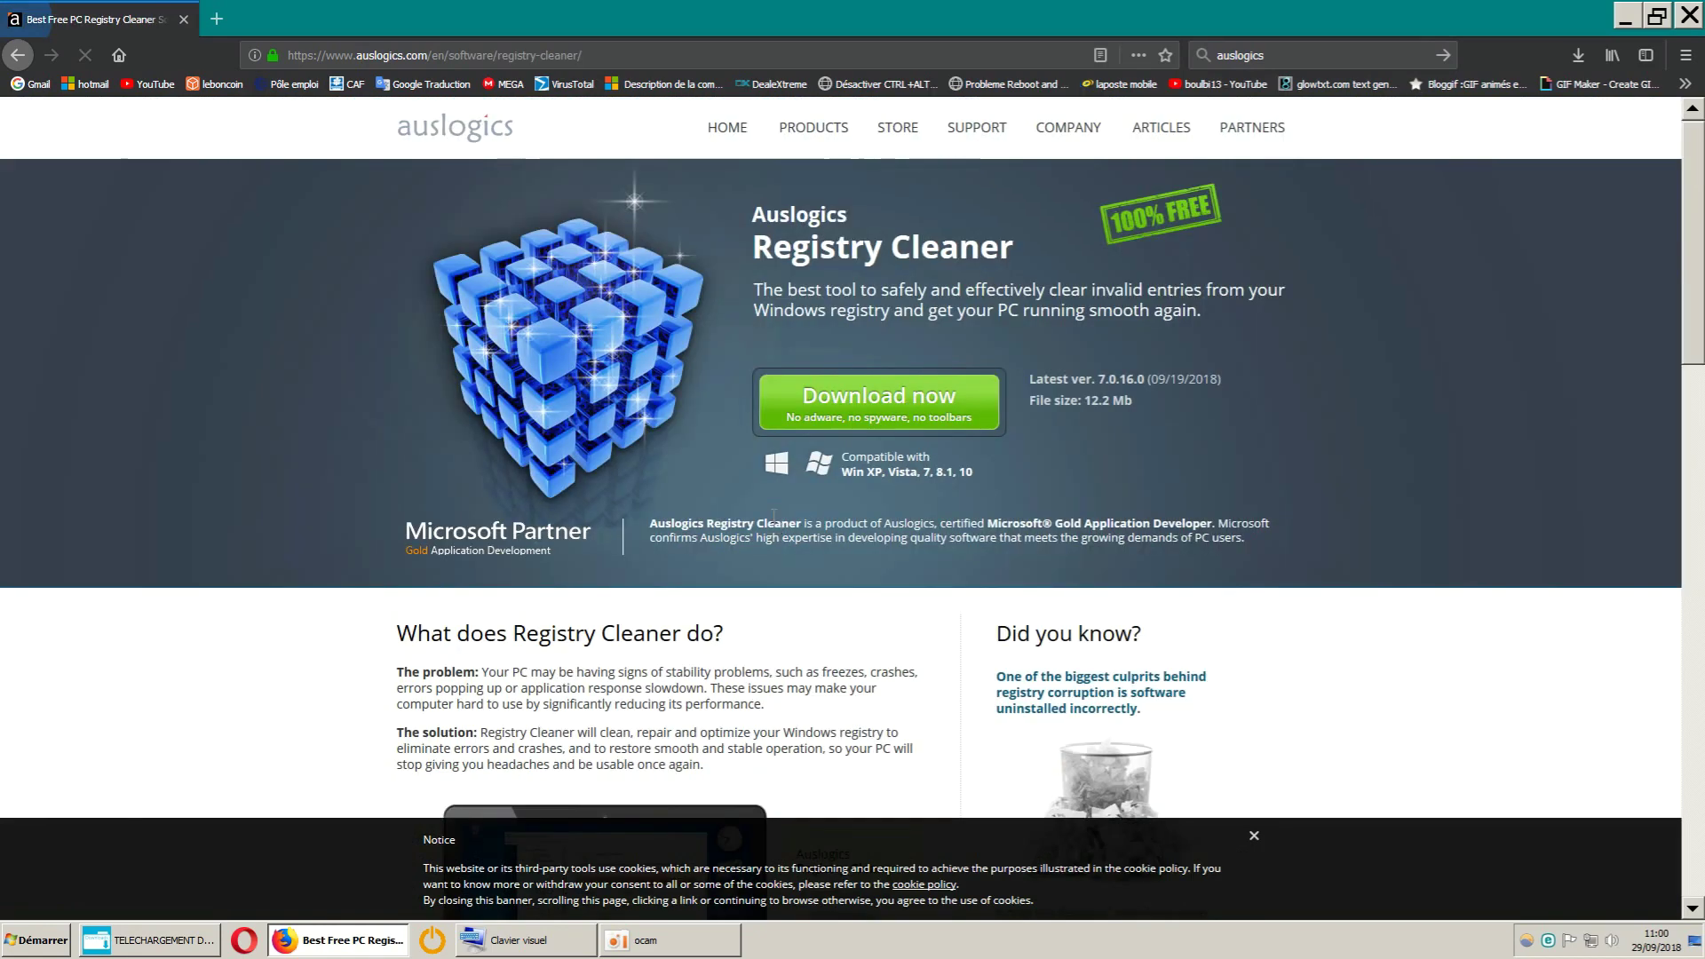
# Save registry-cleaner-setup.exe again, ignore the ESET alert, and check the file's status among the downloads
pyautogui.click(944, 402)
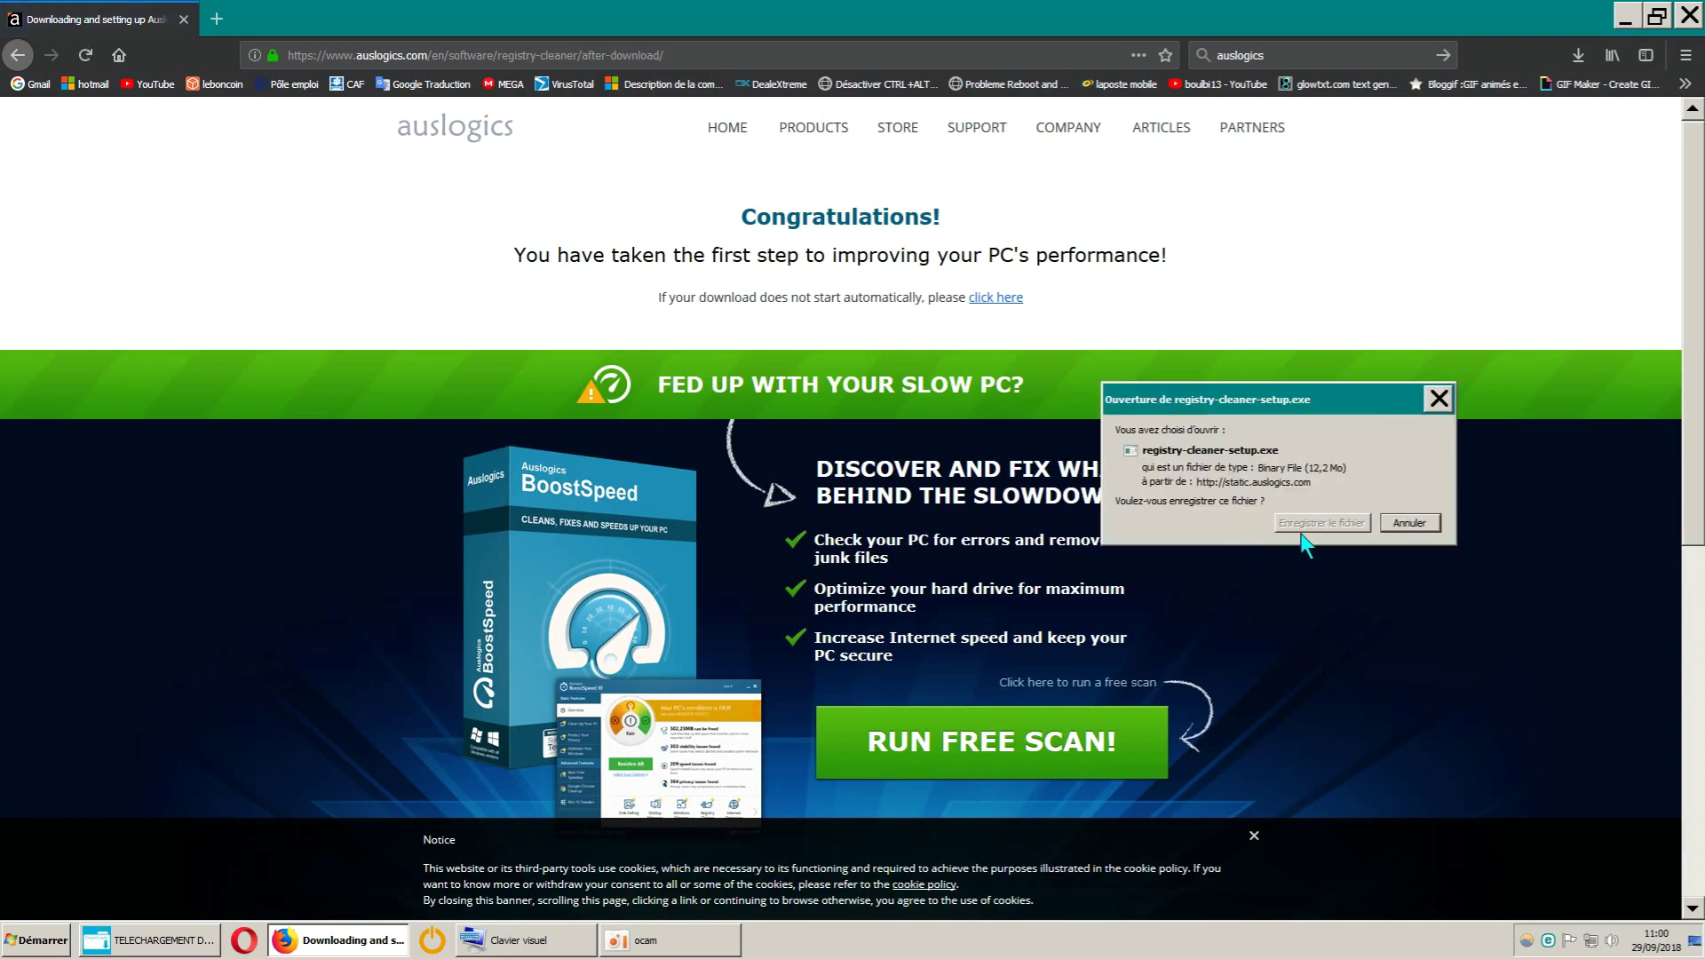
pyautogui.click(1328, 529)
pyautogui.click(1578, 55)
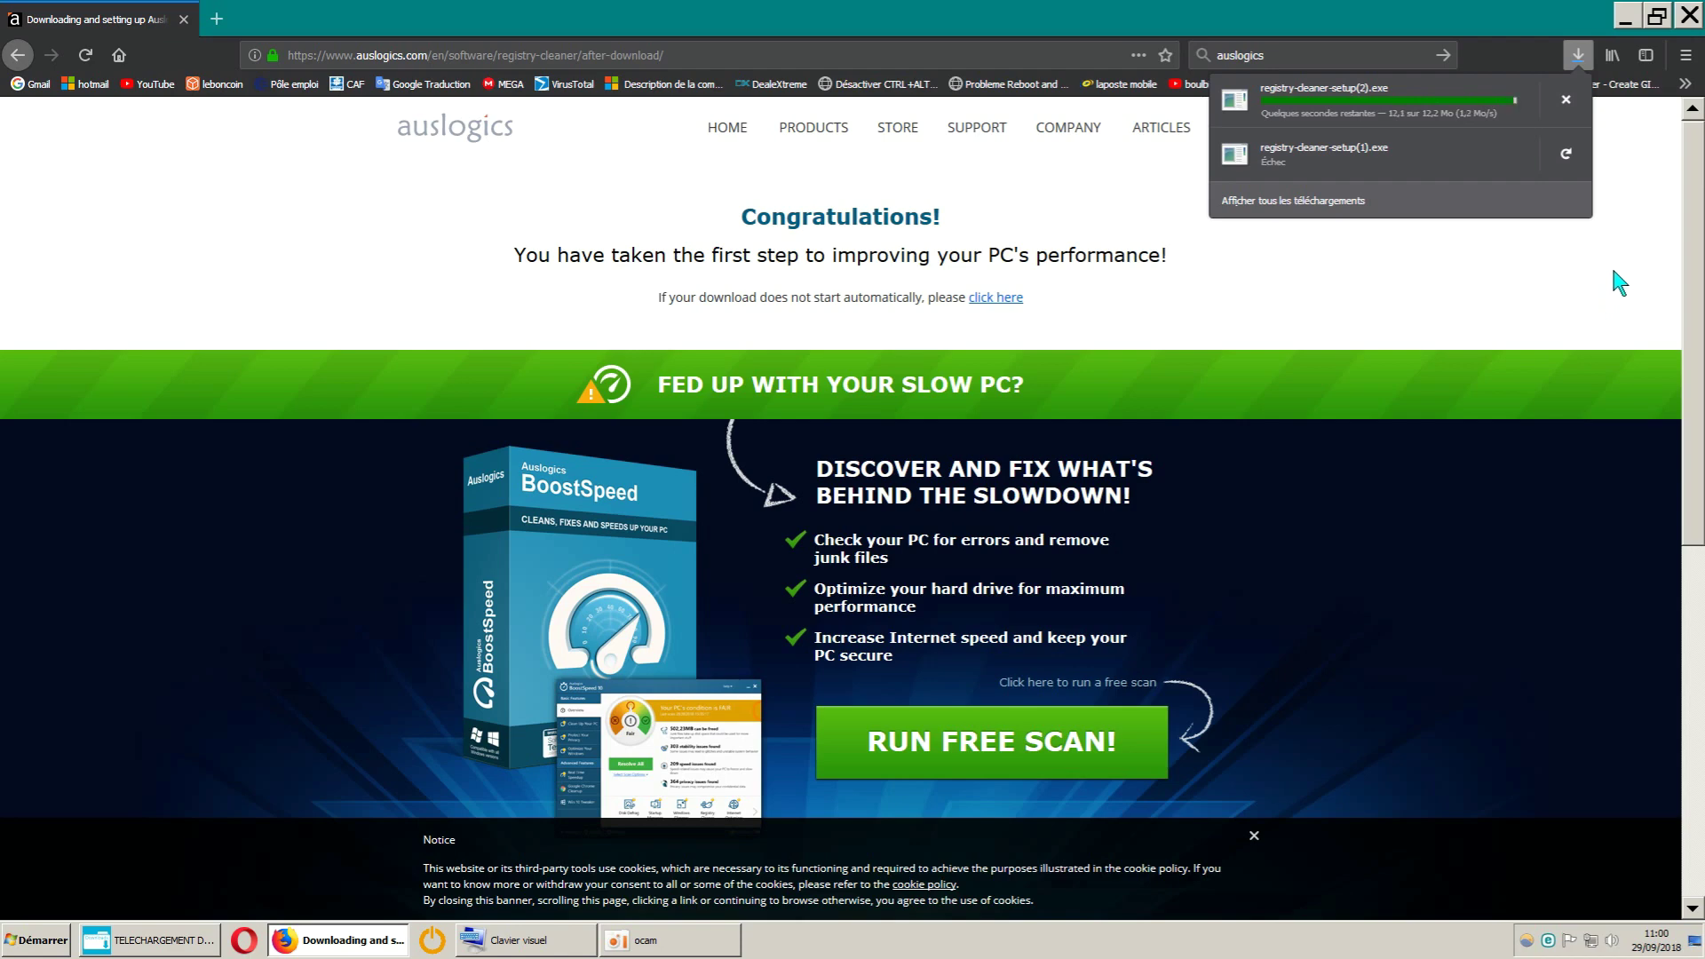
pyautogui.click(1066, 611)
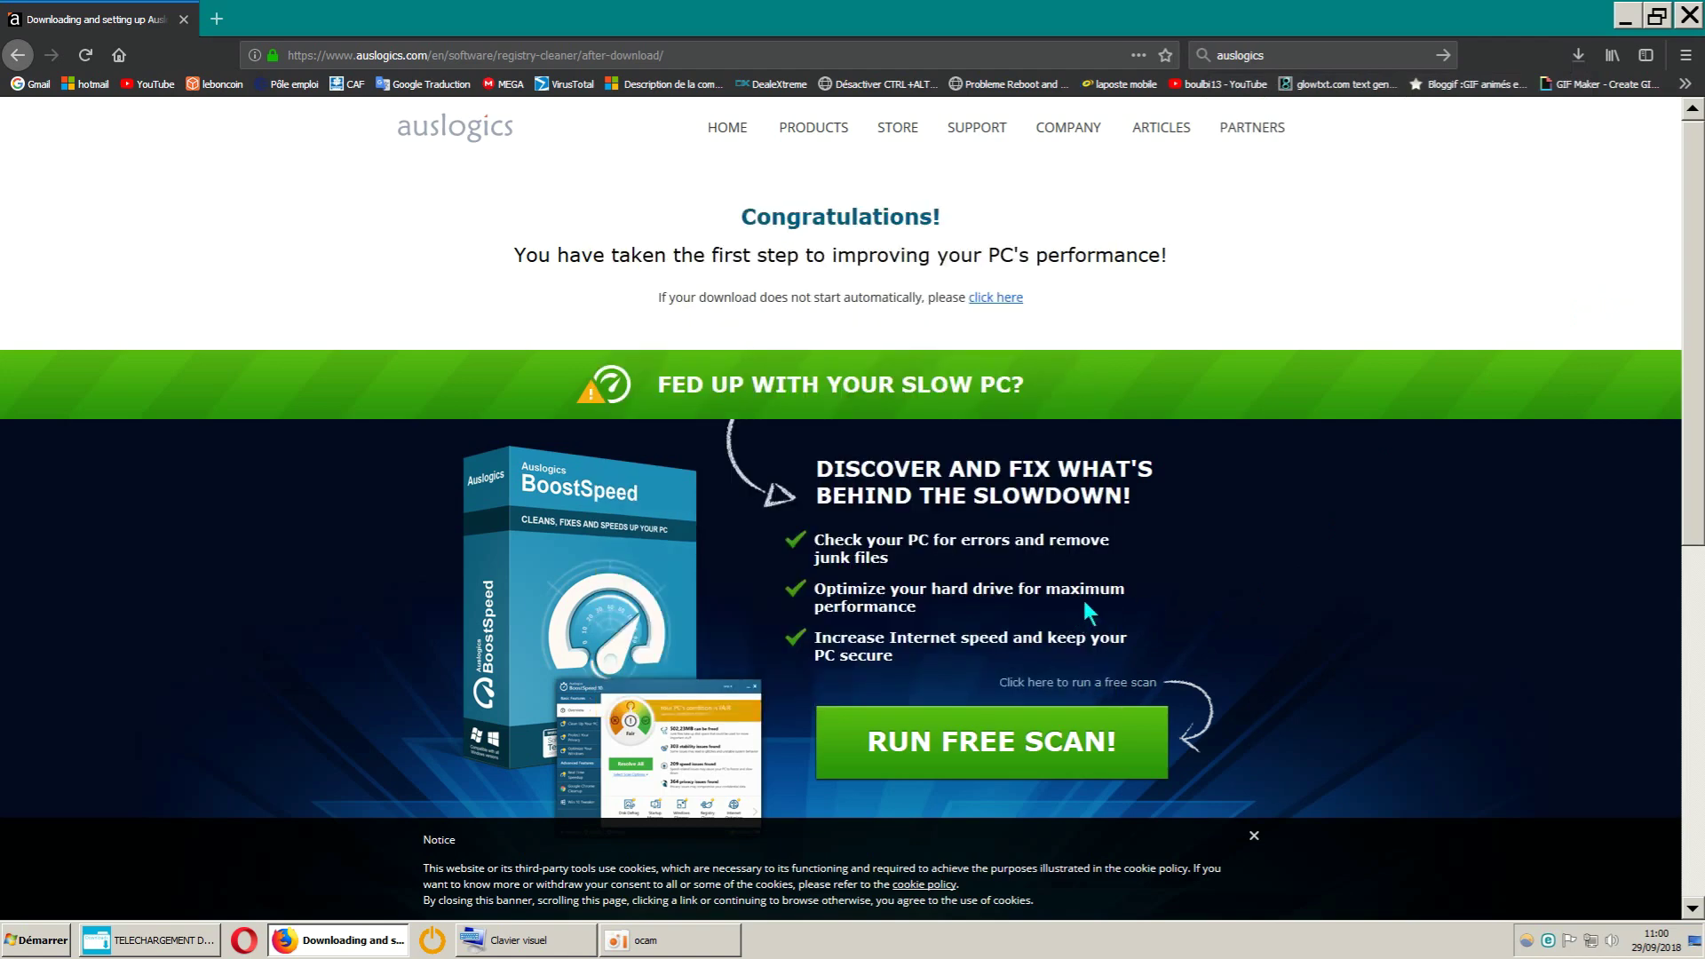
pyautogui.click(1579, 57)
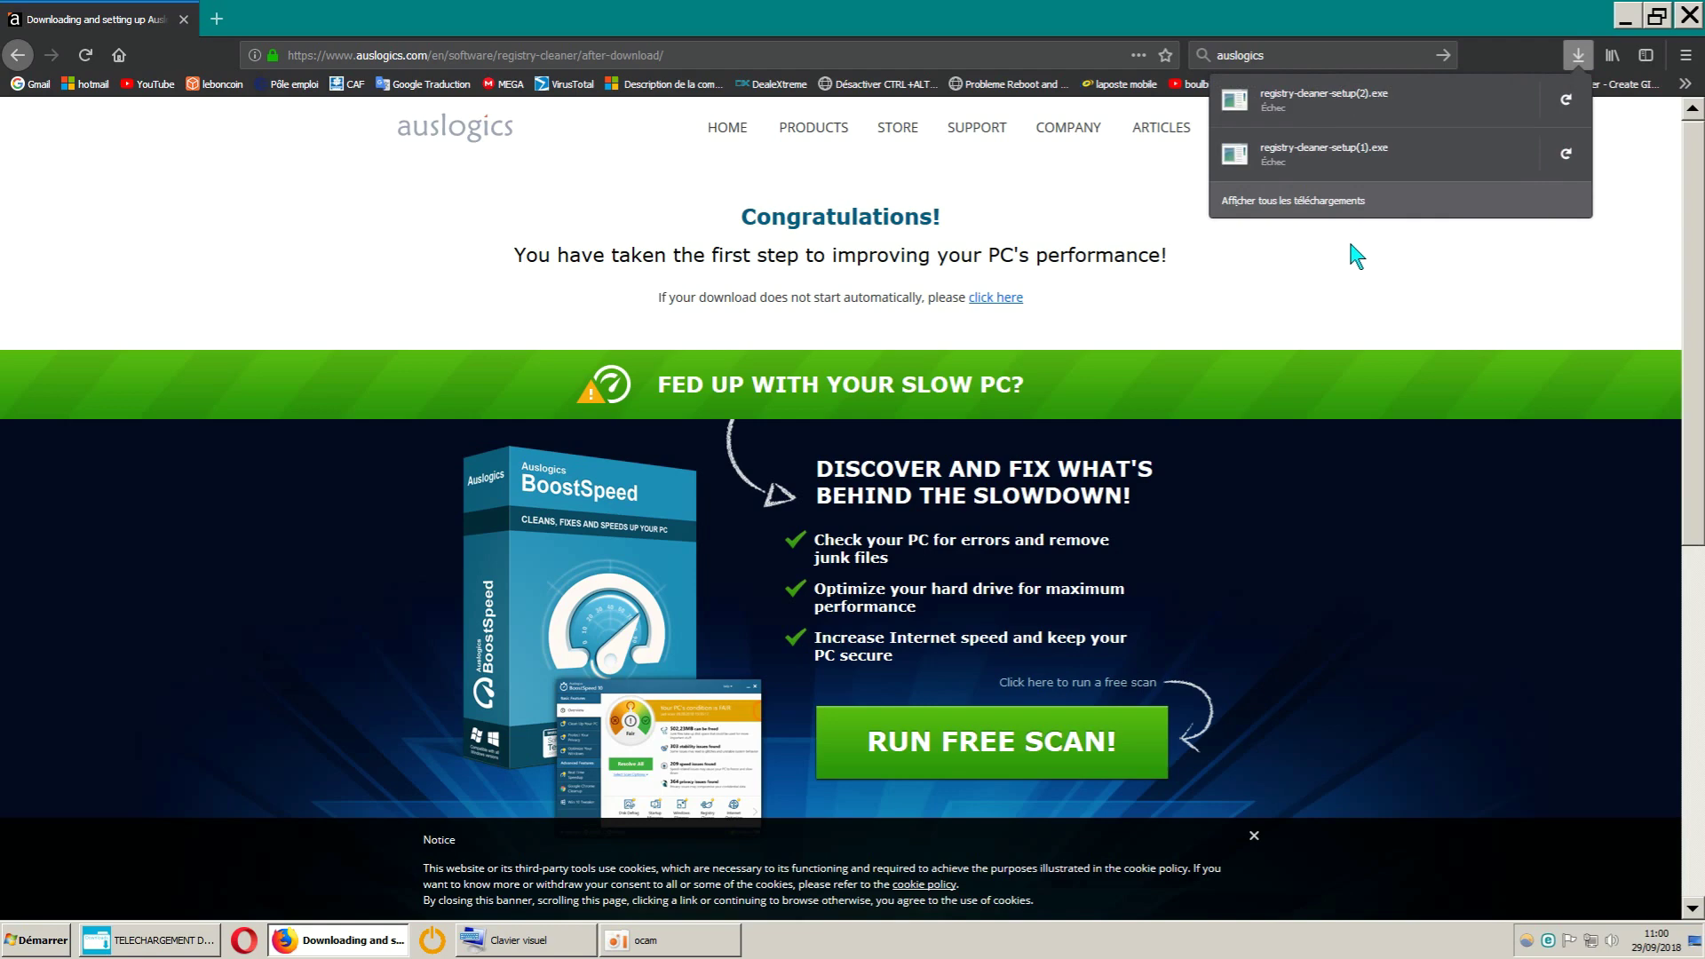
# Close Firefox and run a cleanup from the Recycle Bin
pyautogui.click(1688, 16)
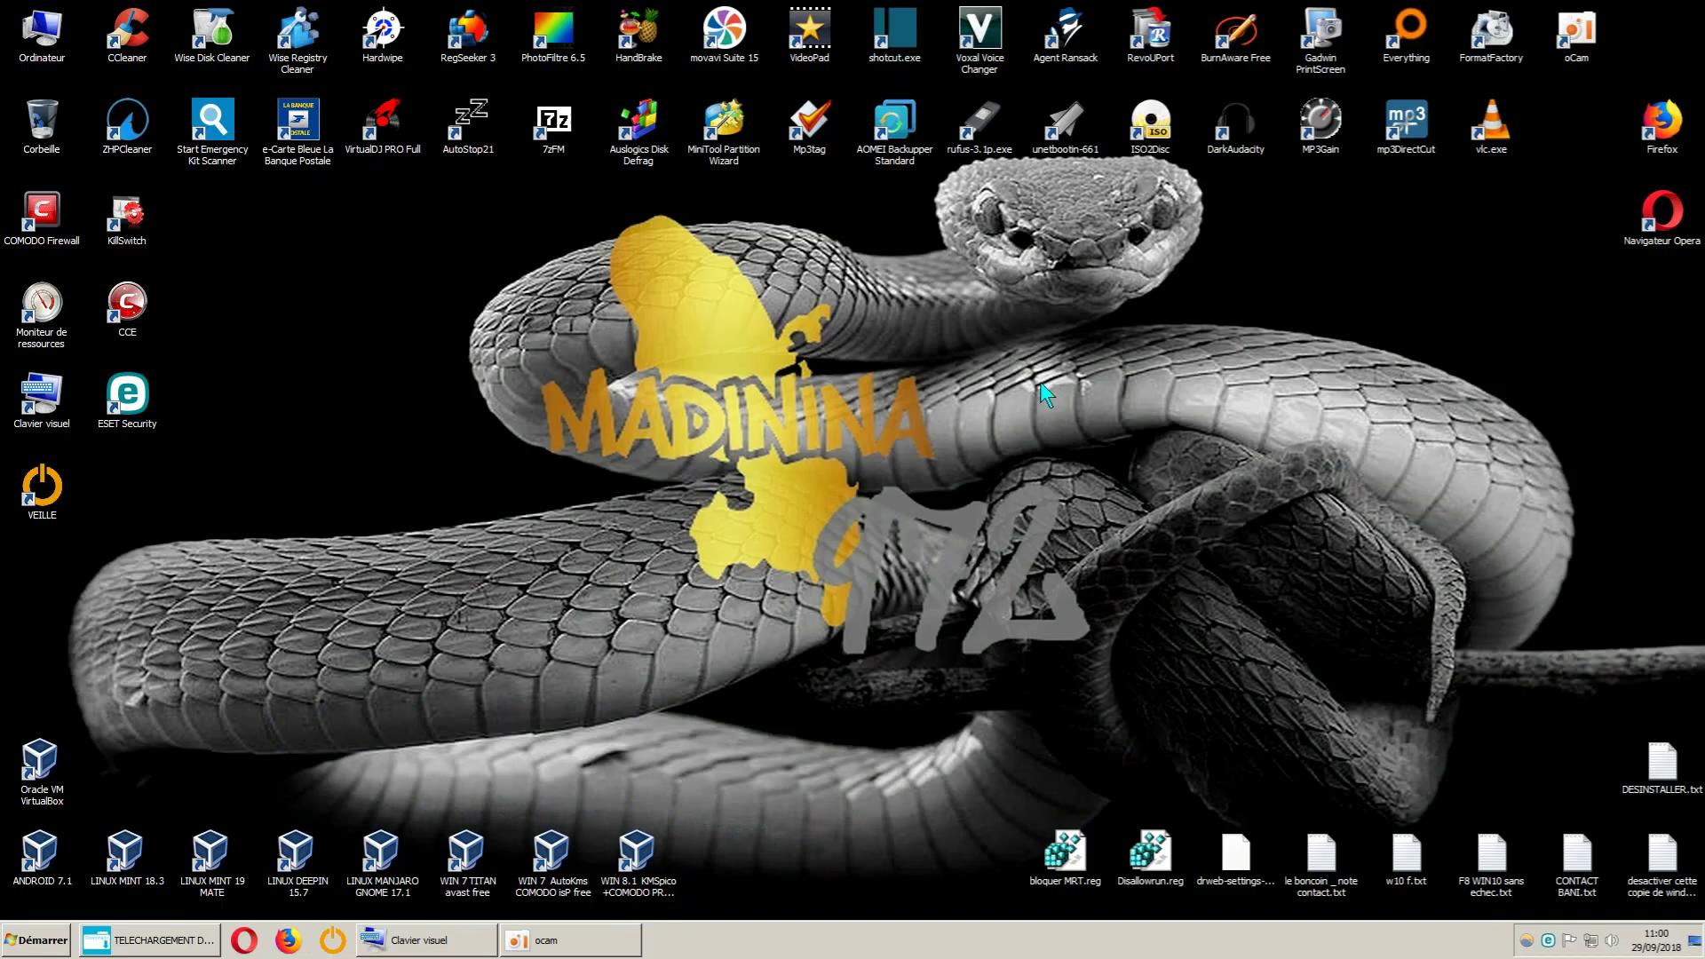
pyautogui.rightClick(89, 148)
pyautogui.click(103, 167)
# Reopen Firefox, search for auslogics, and open the Registry Cleaner page from the Auslogics home page
pyautogui.click(287, 939)
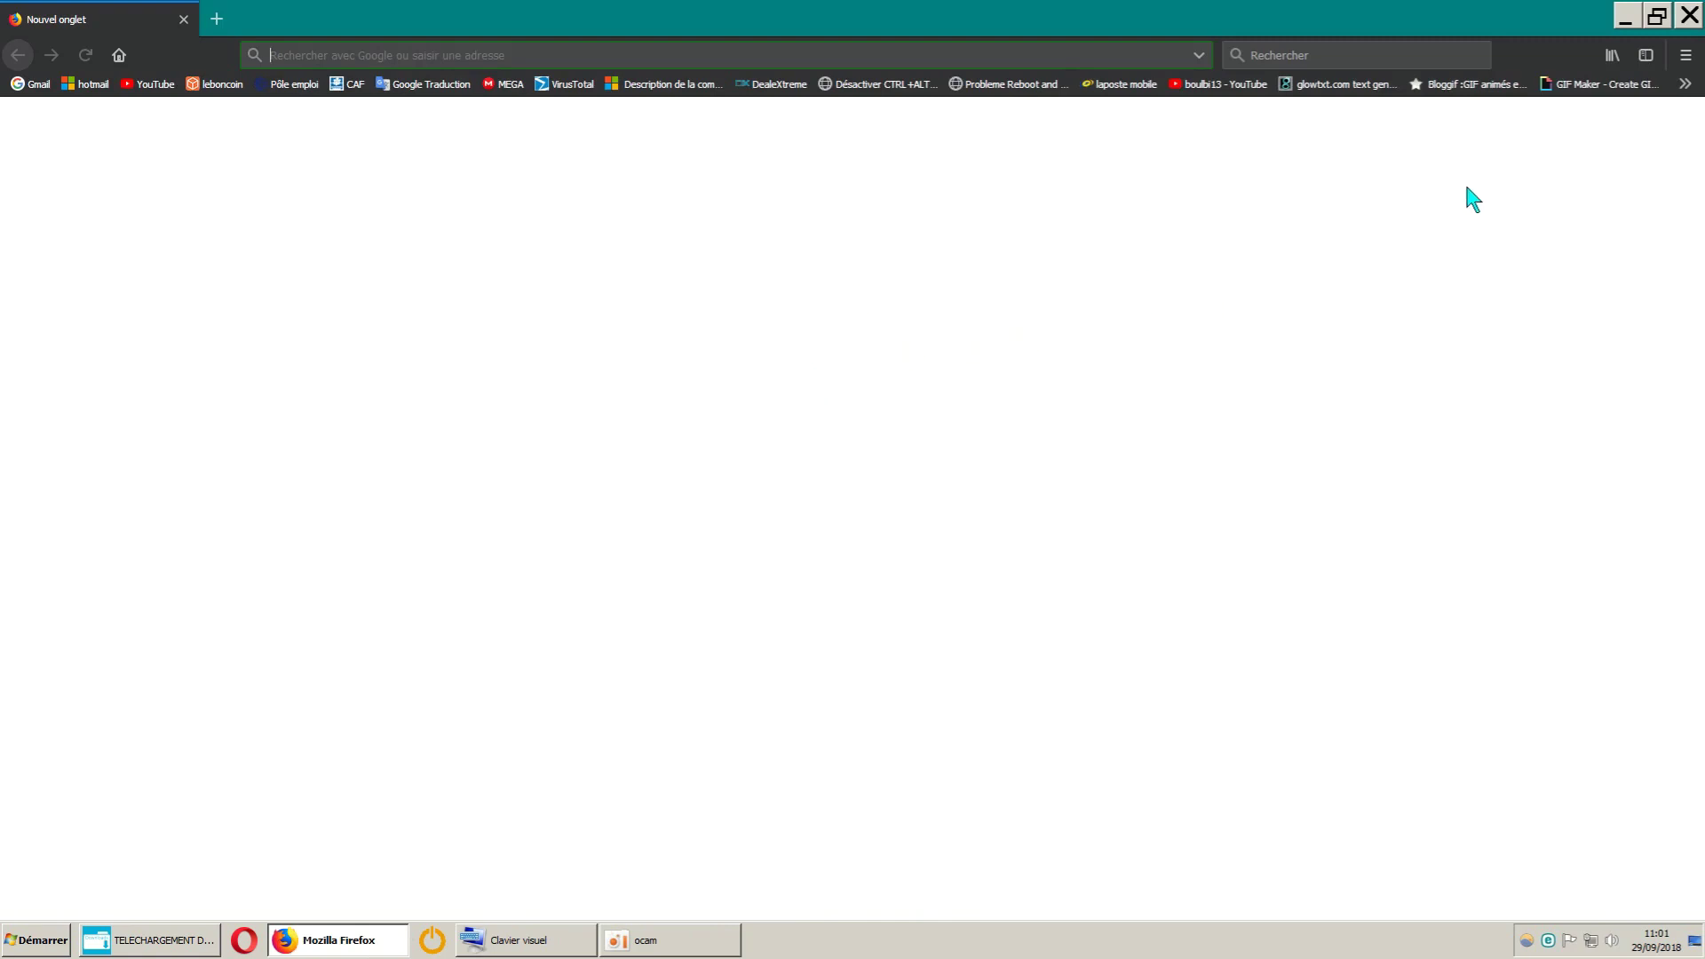
pyautogui.write('auslo')
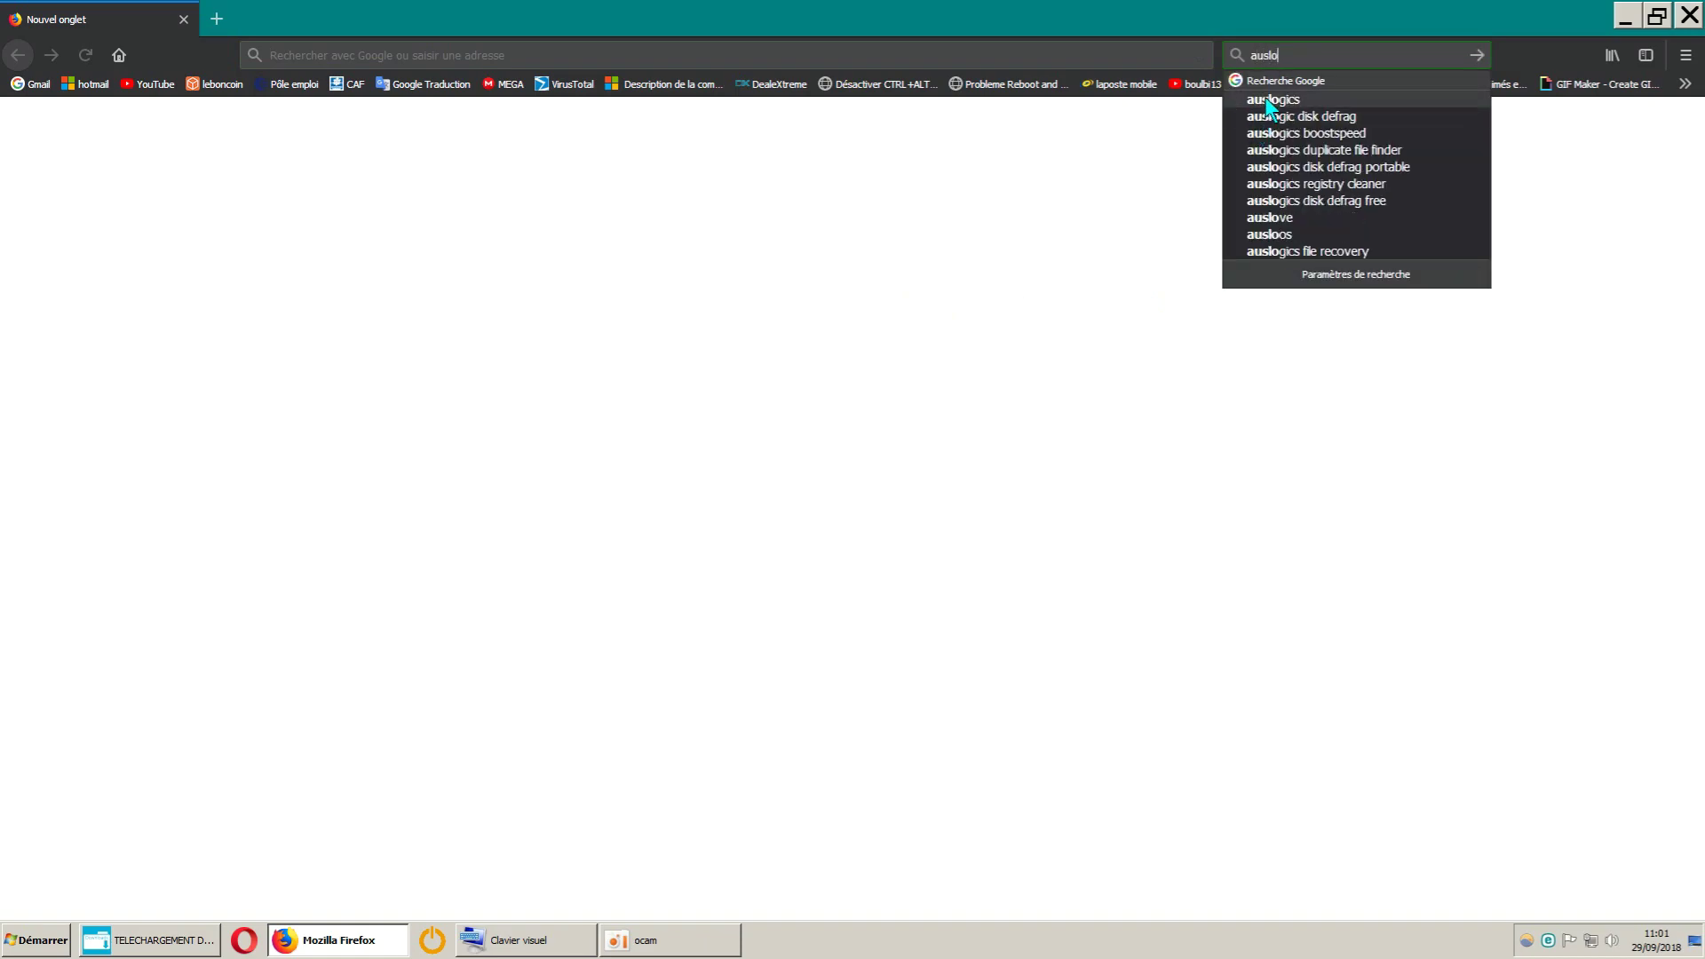
pyautogui.click(1265, 100)
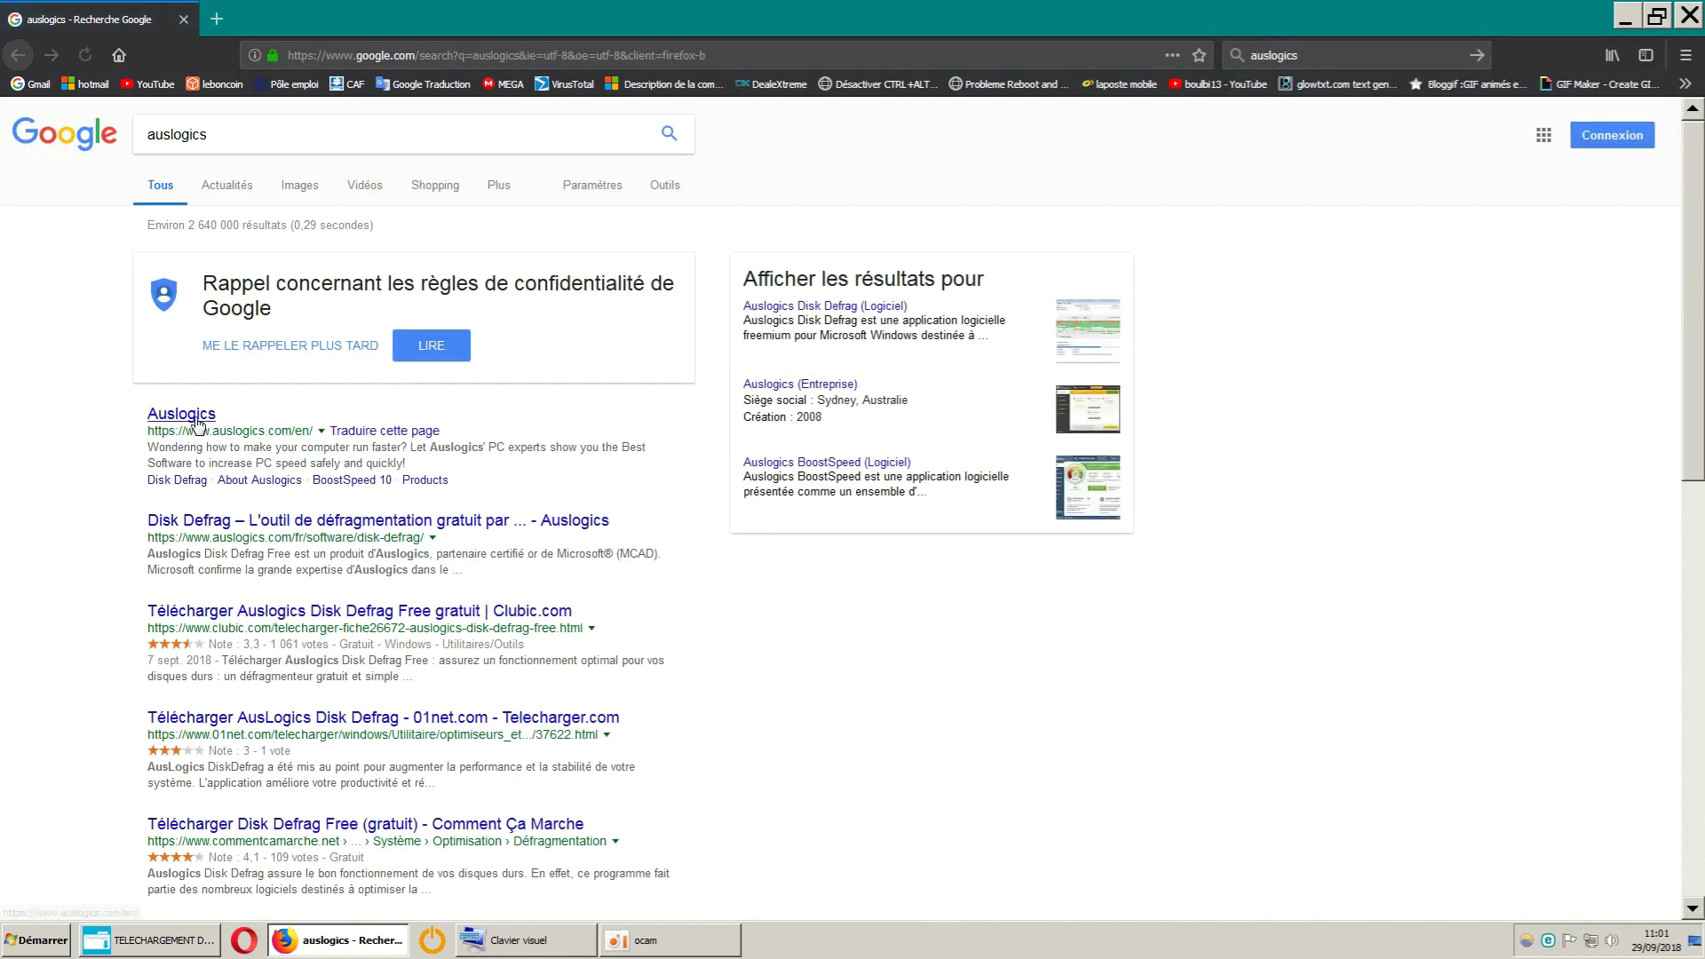
pyautogui.click(196, 421)
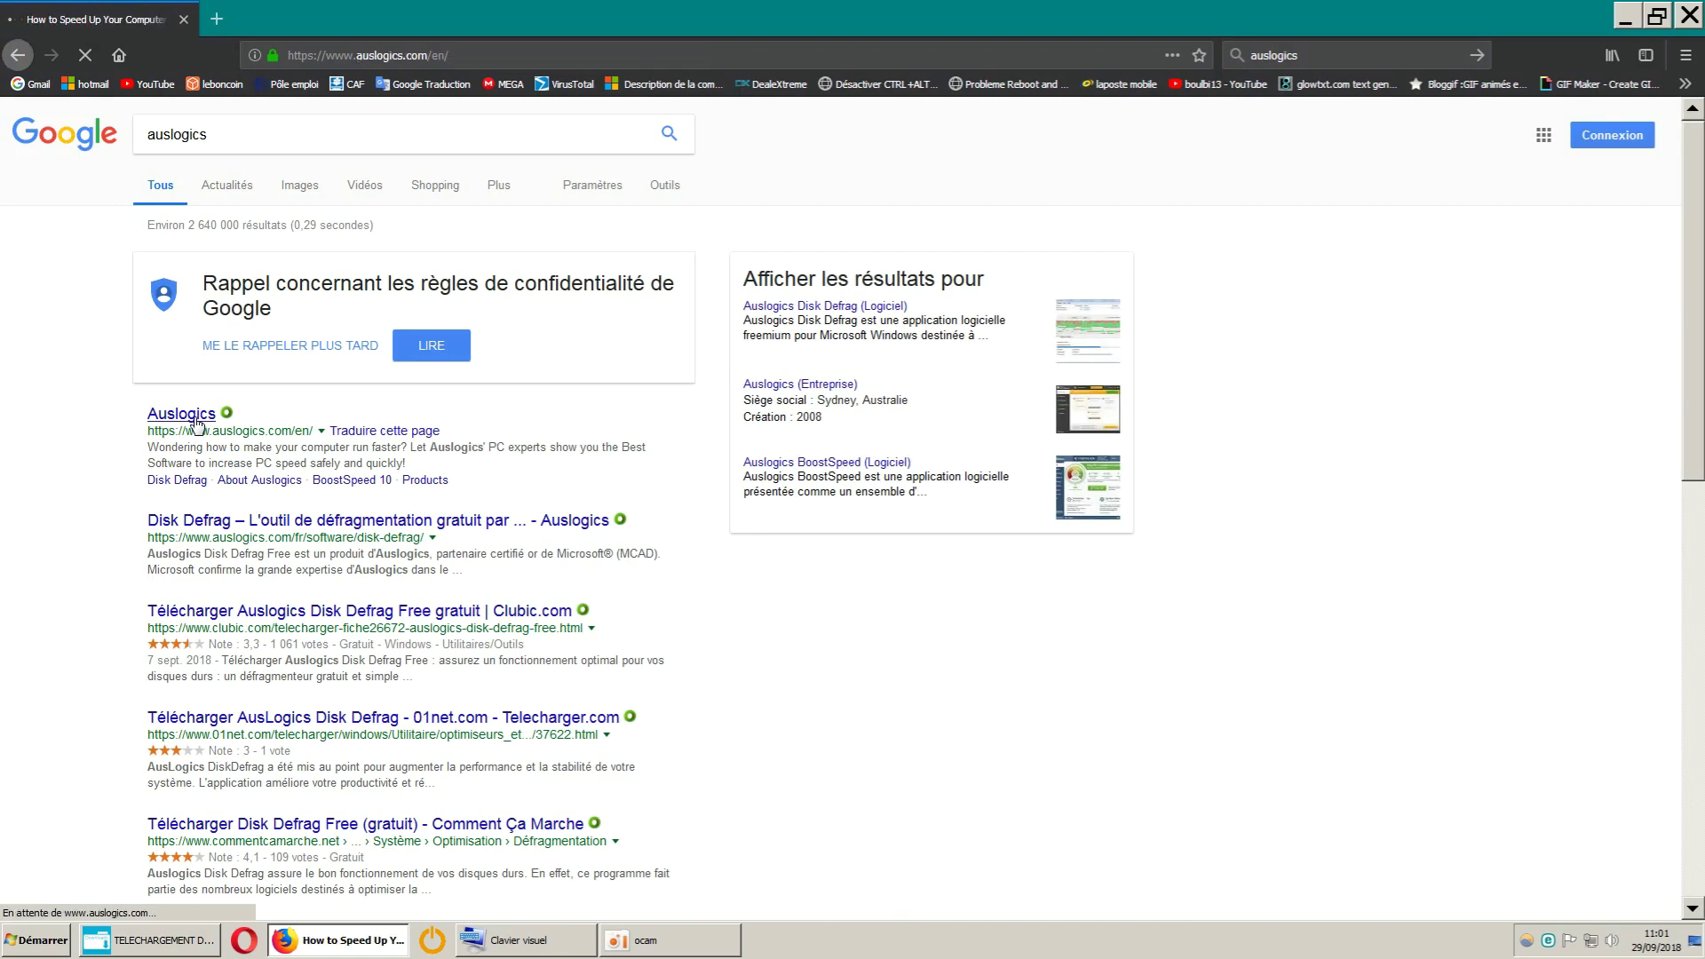
pyautogui.scroll(-4, 444, 480)
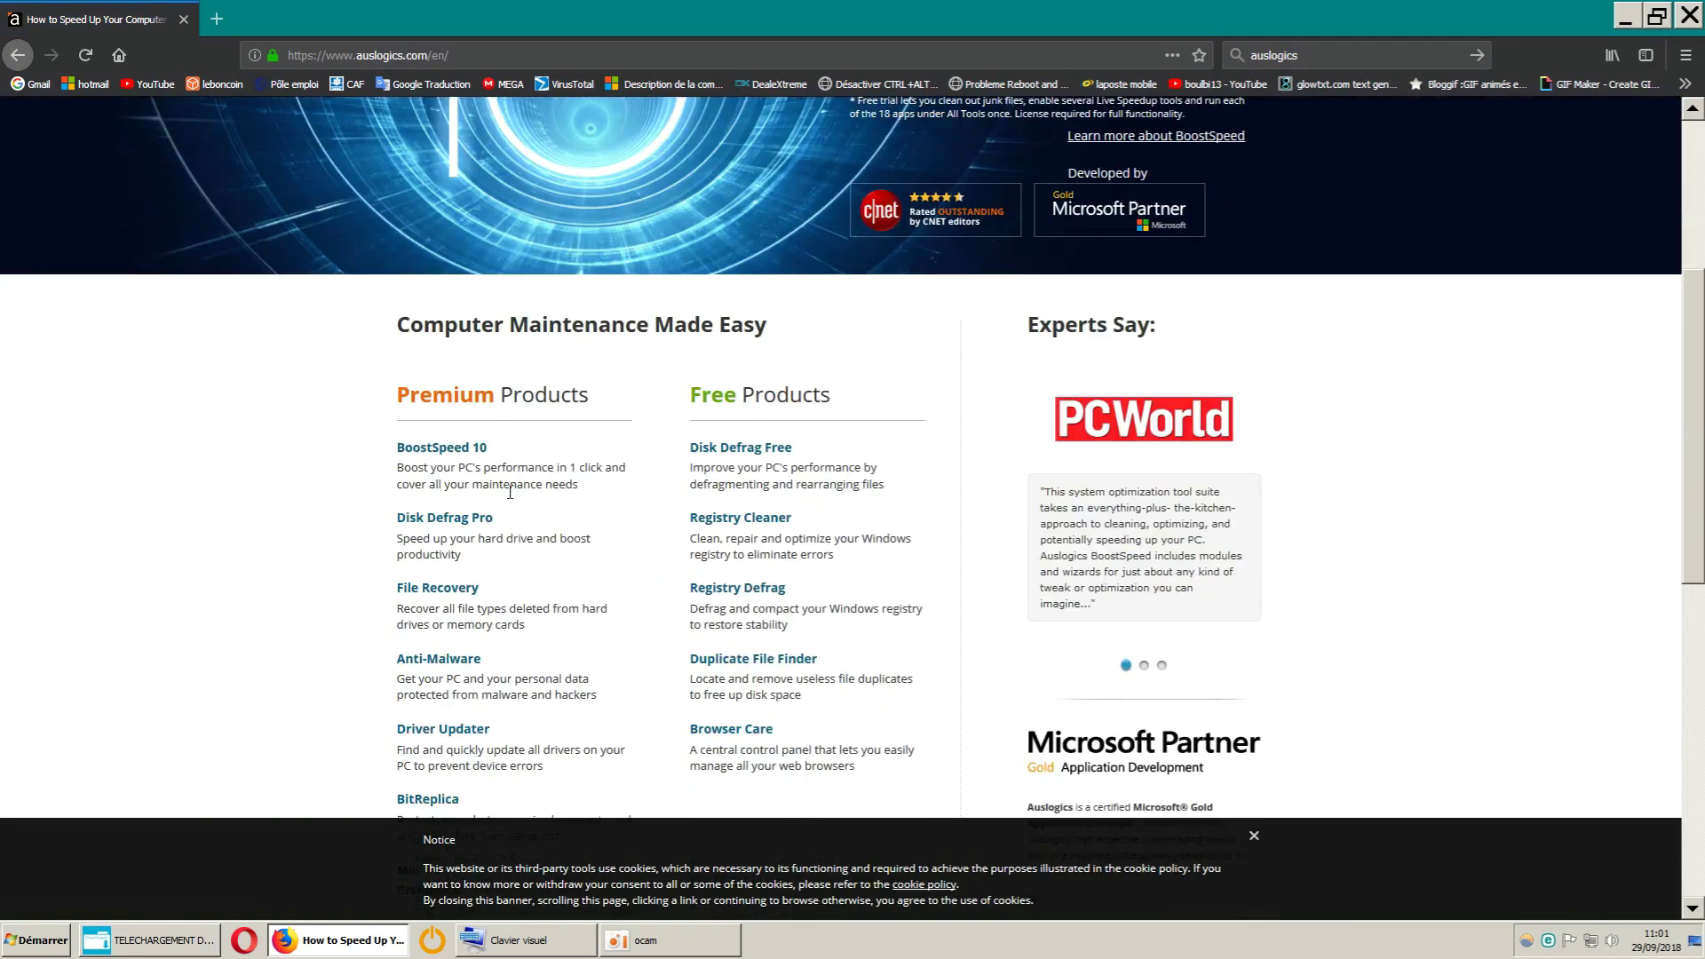
pyautogui.click(770, 524)
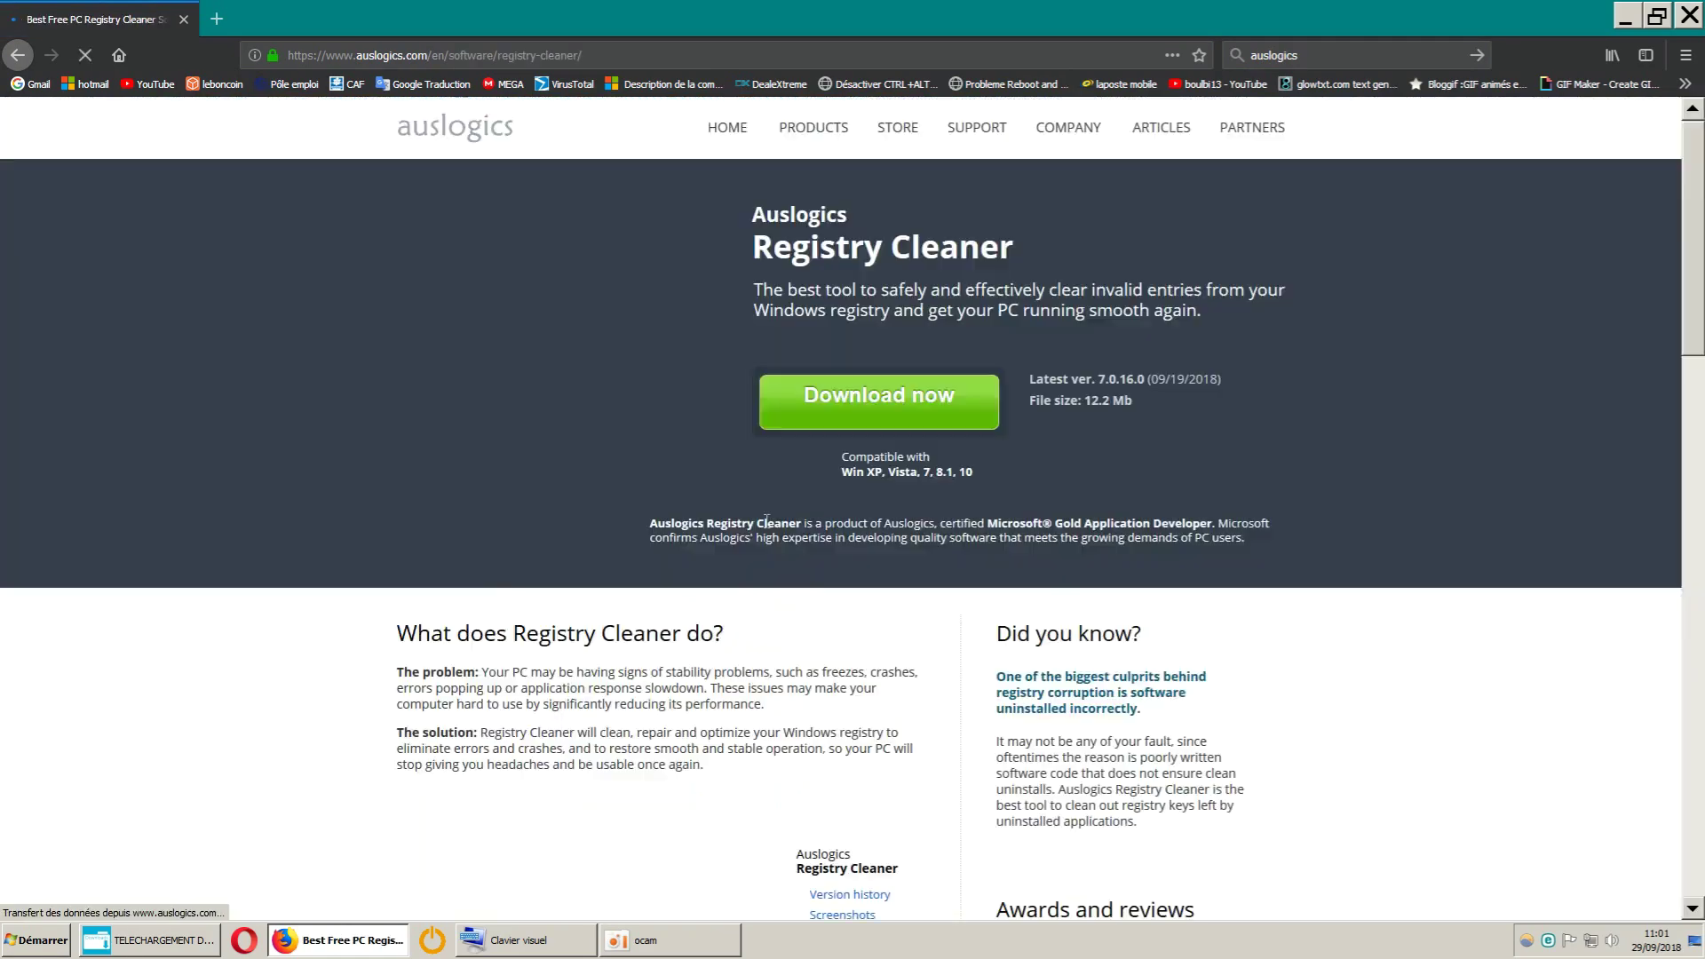
# Save registry-cleaner-setup.exe in the TELECHARGEMENT DOWNLOAD folder, ignoring the ESET alert and replacing the existing file
pyautogui.click(877, 414)
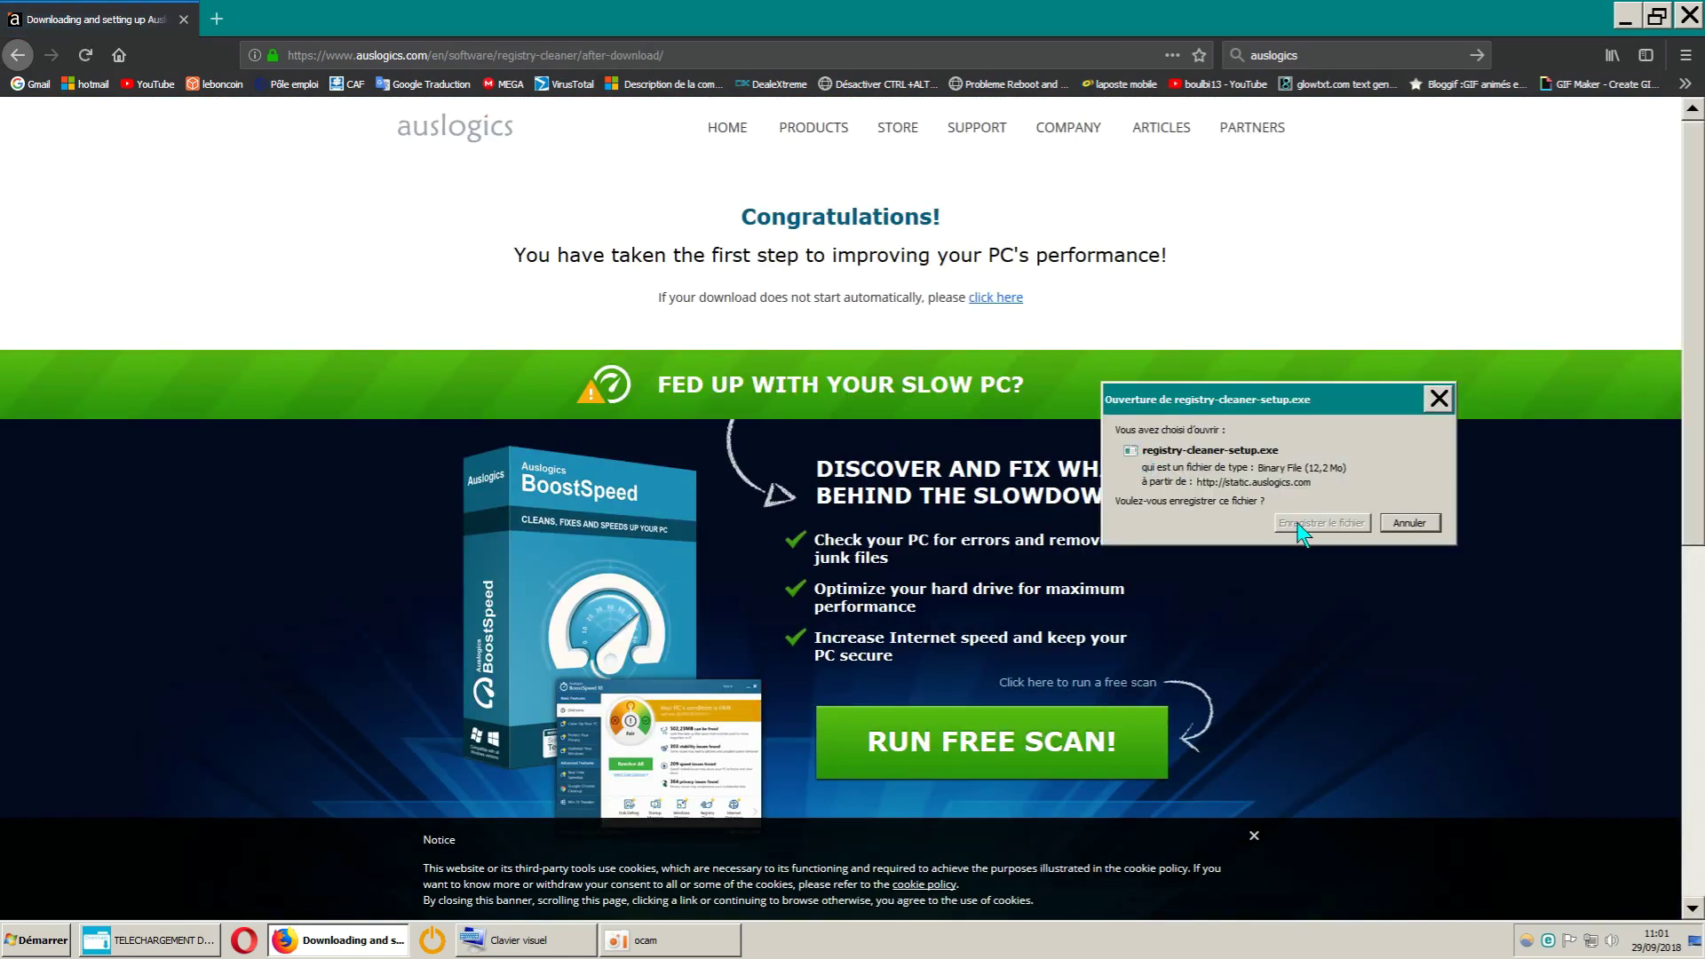
pyautogui.click(1316, 523)
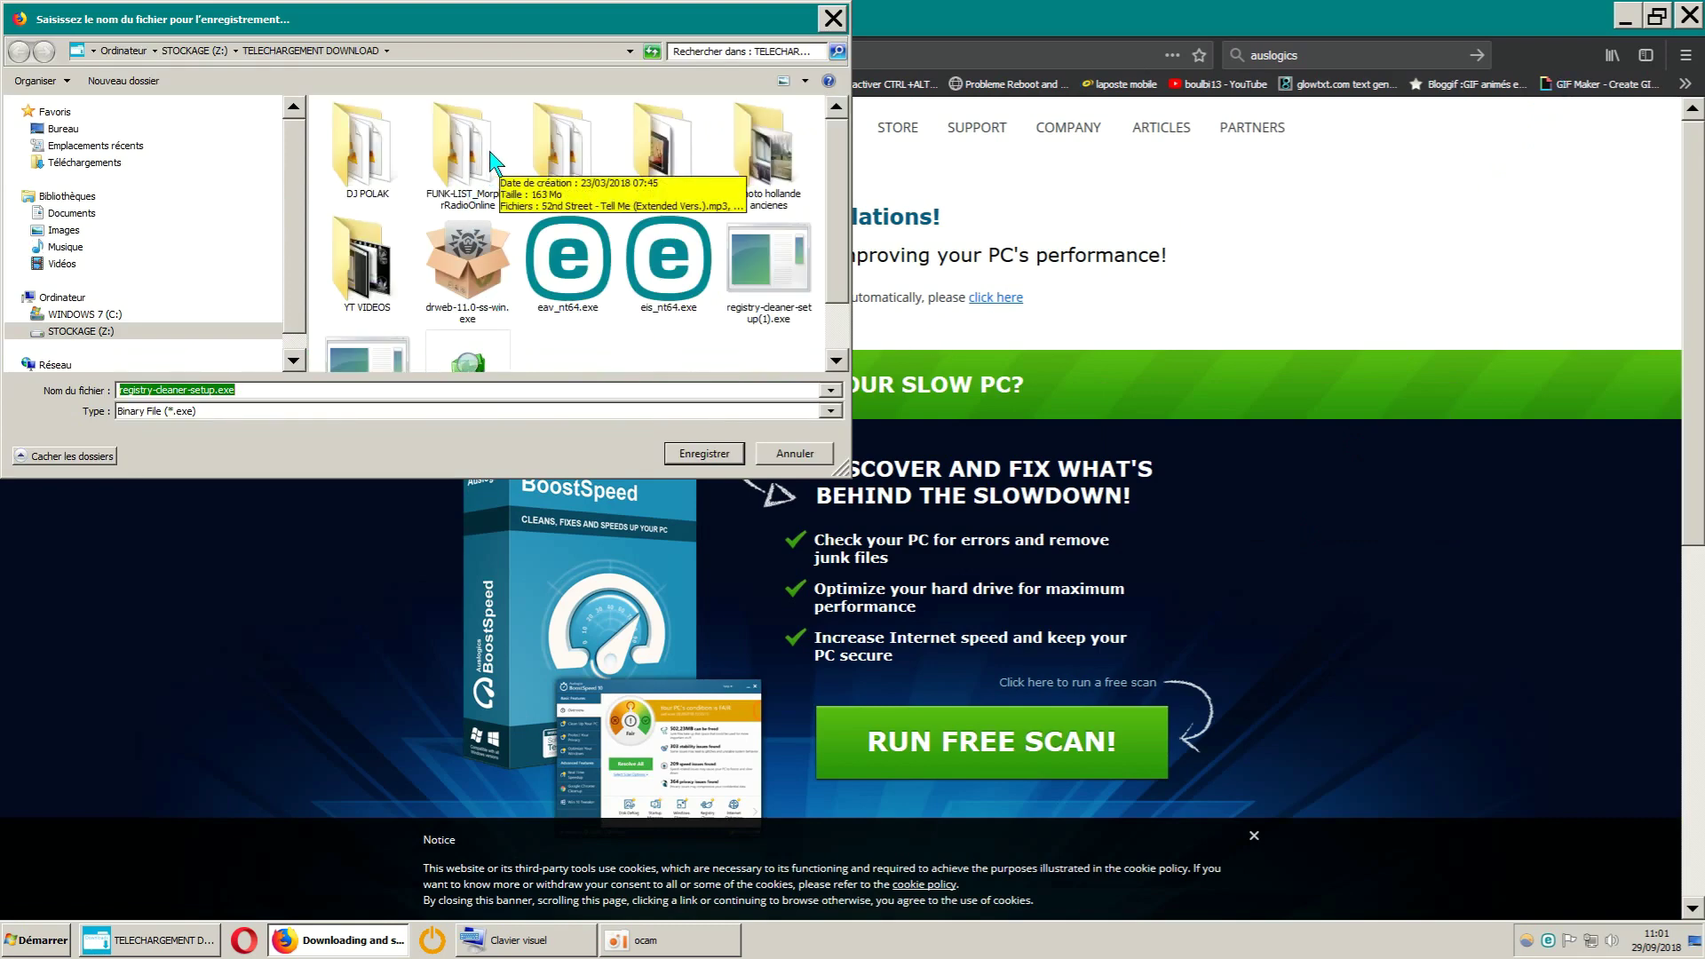
pyautogui.click(704, 453)
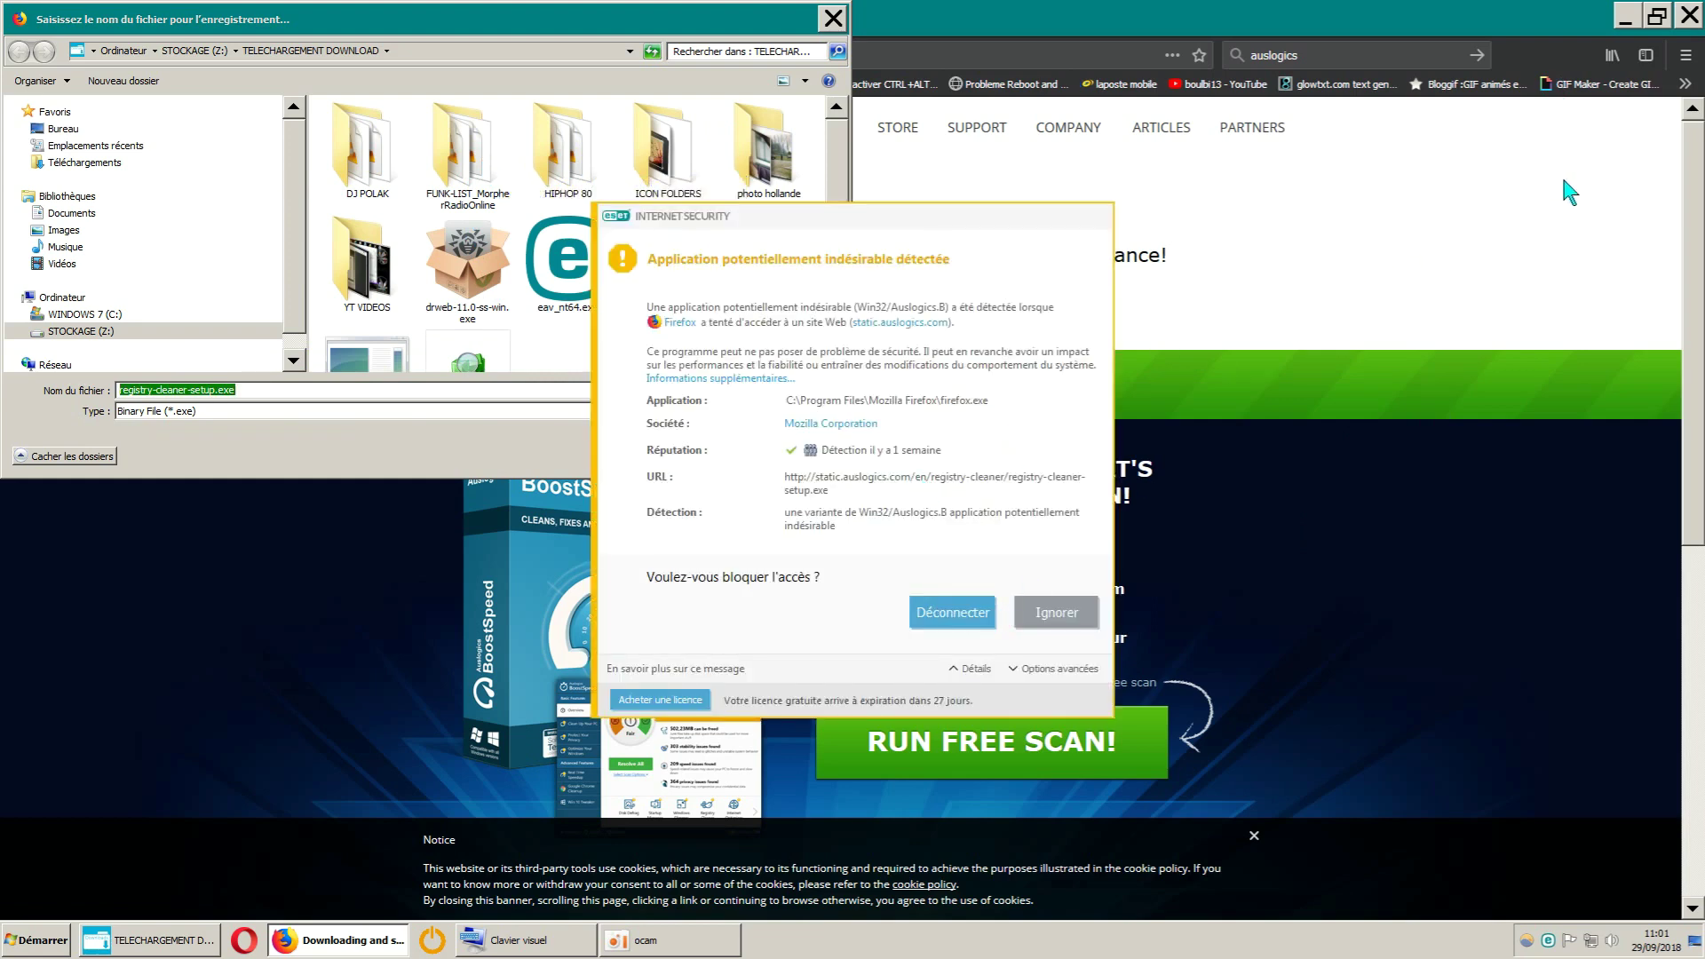
pyautogui.click(1055, 613)
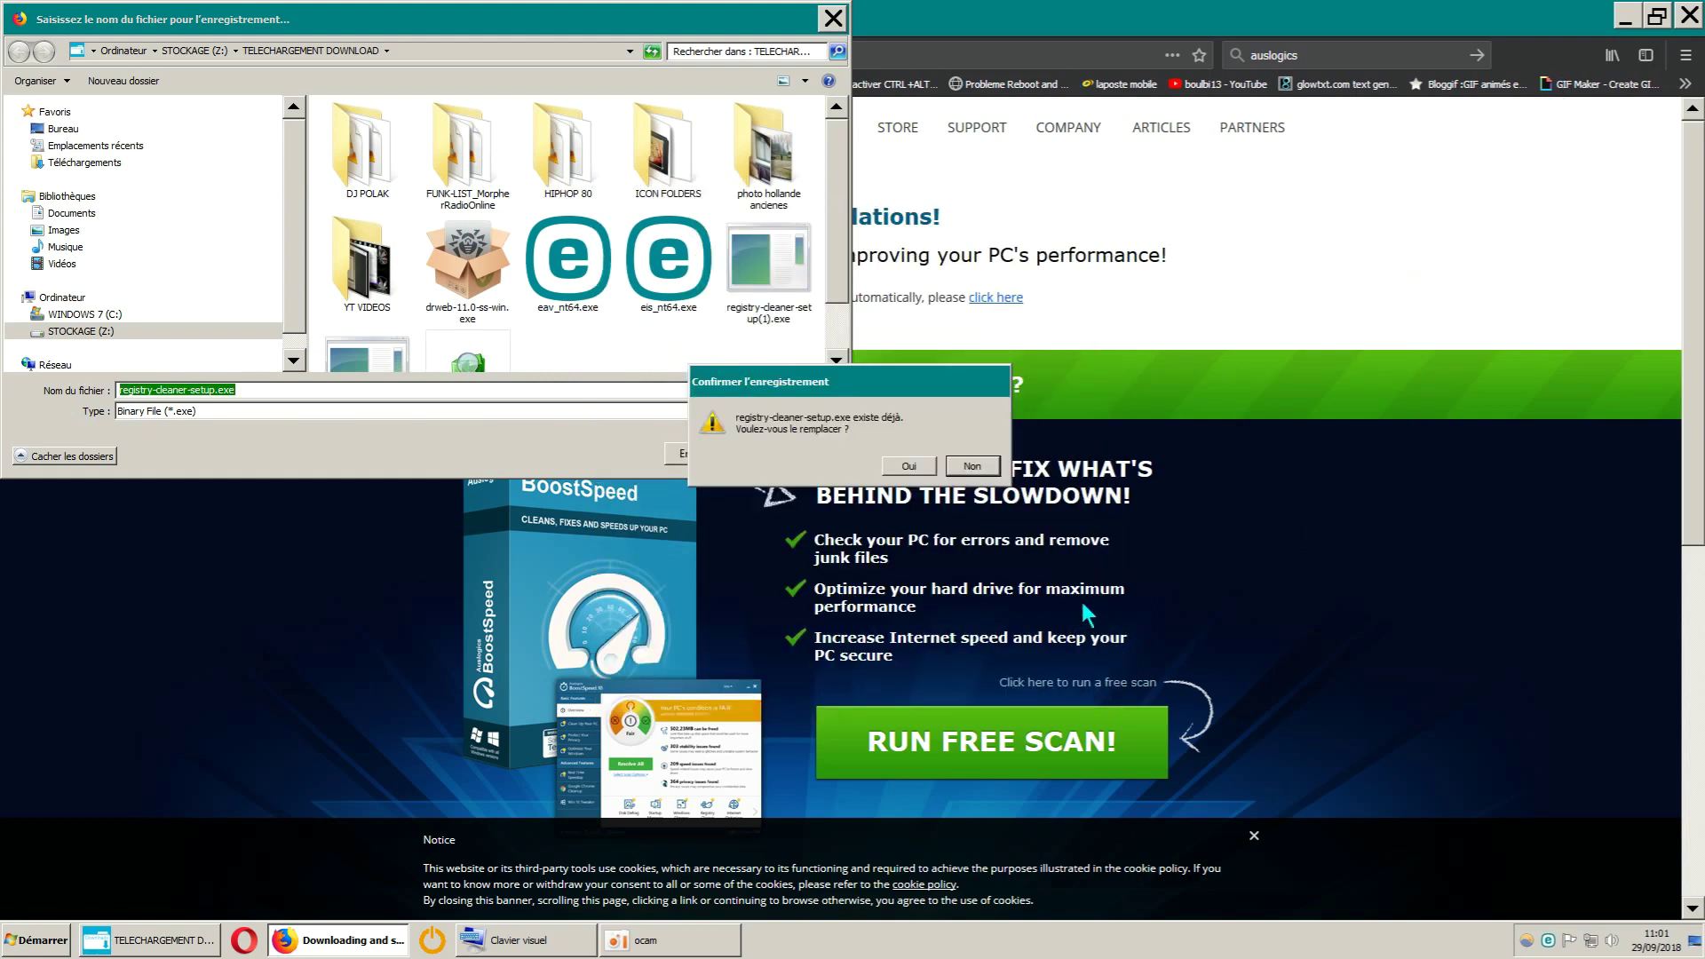
pyautogui.click(911, 467)
# Show the downloaded registry-cleaner-setup.exe in its folder and close Firefox
pyautogui.click(1578, 58)
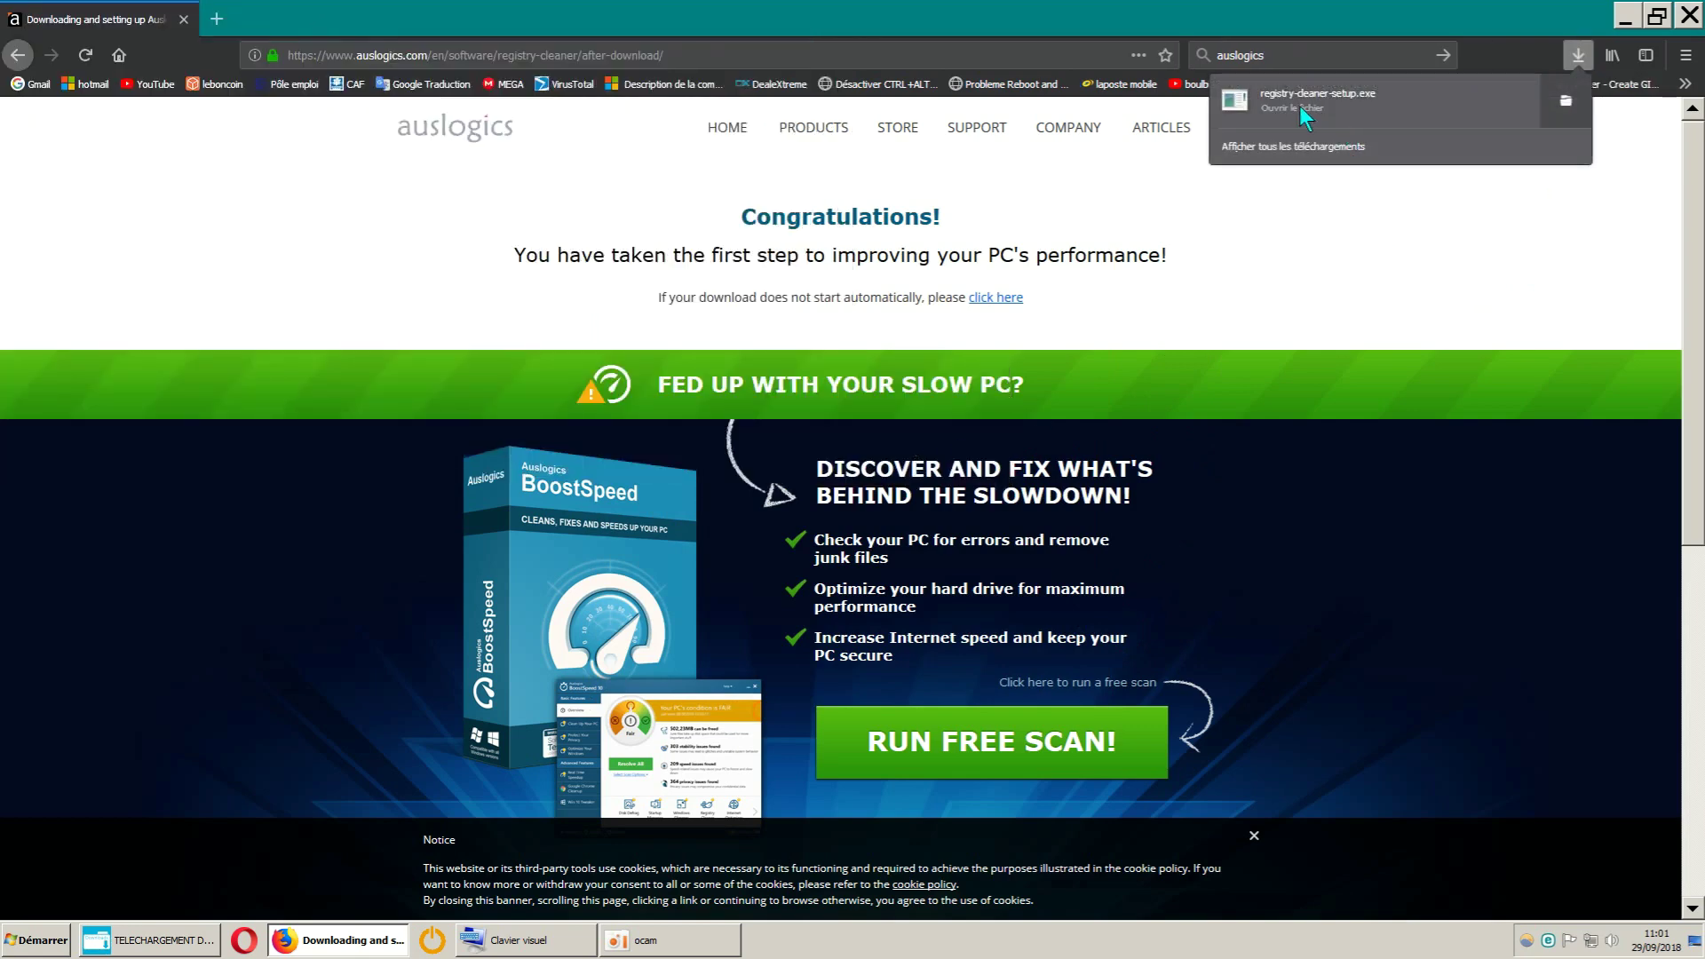
pyautogui.click(1572, 99)
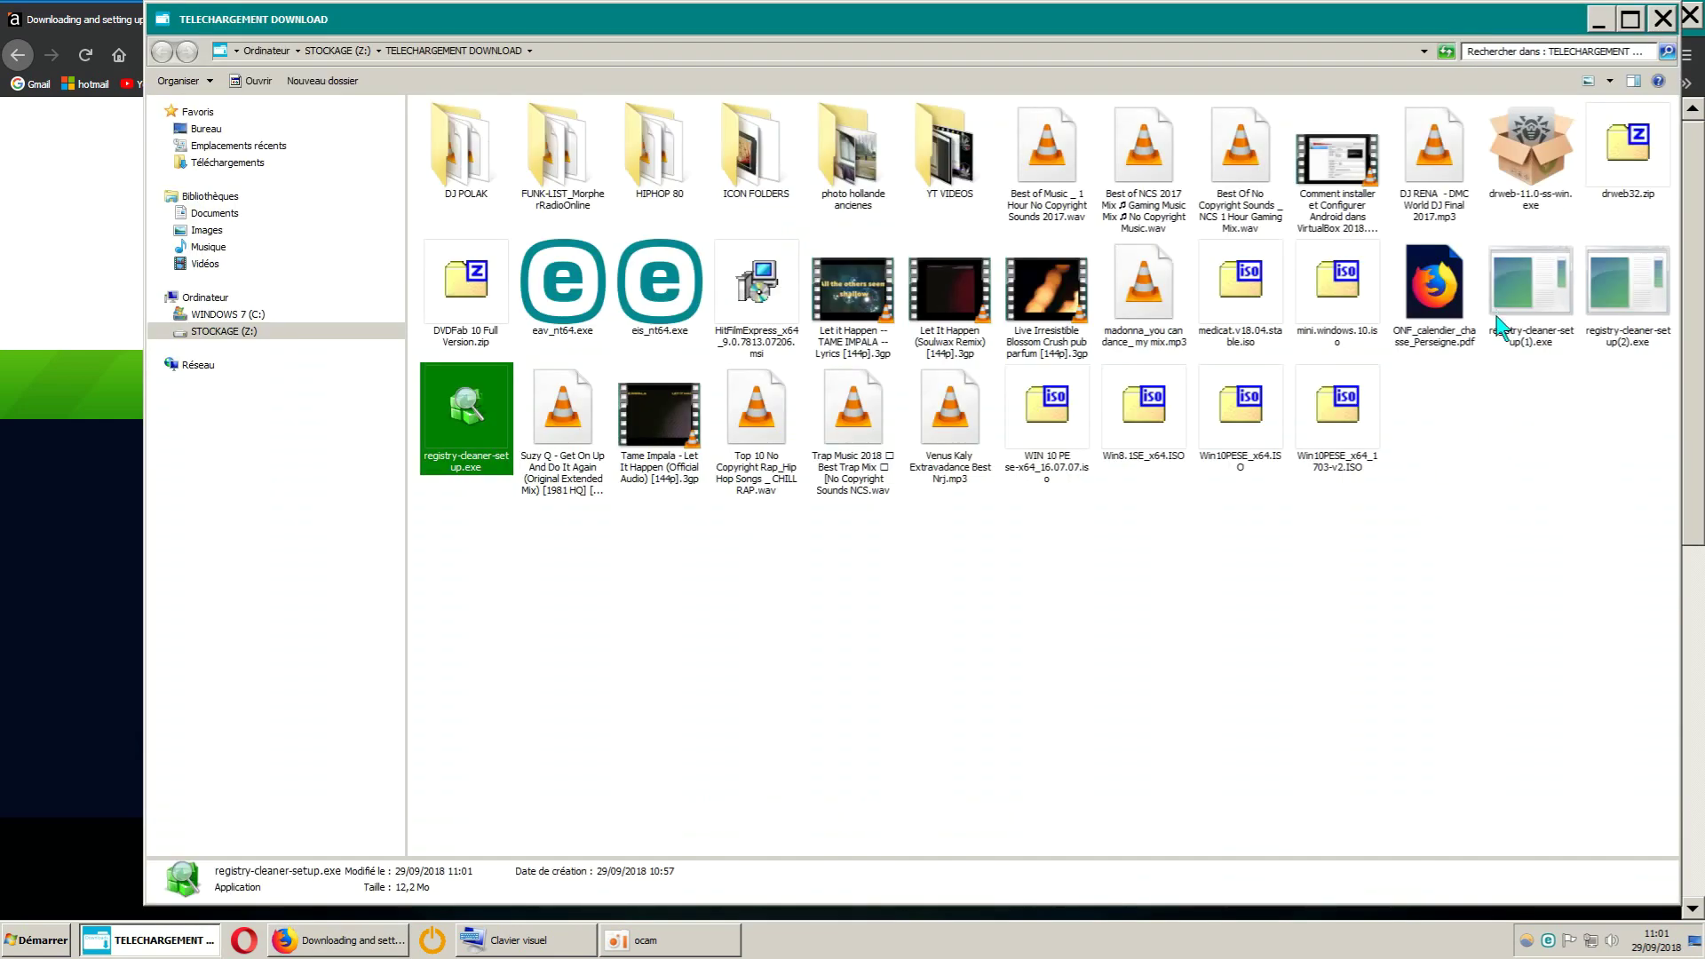
pyautogui.moveTo(1543, 27); pyautogui.dragTo(1508, 102)
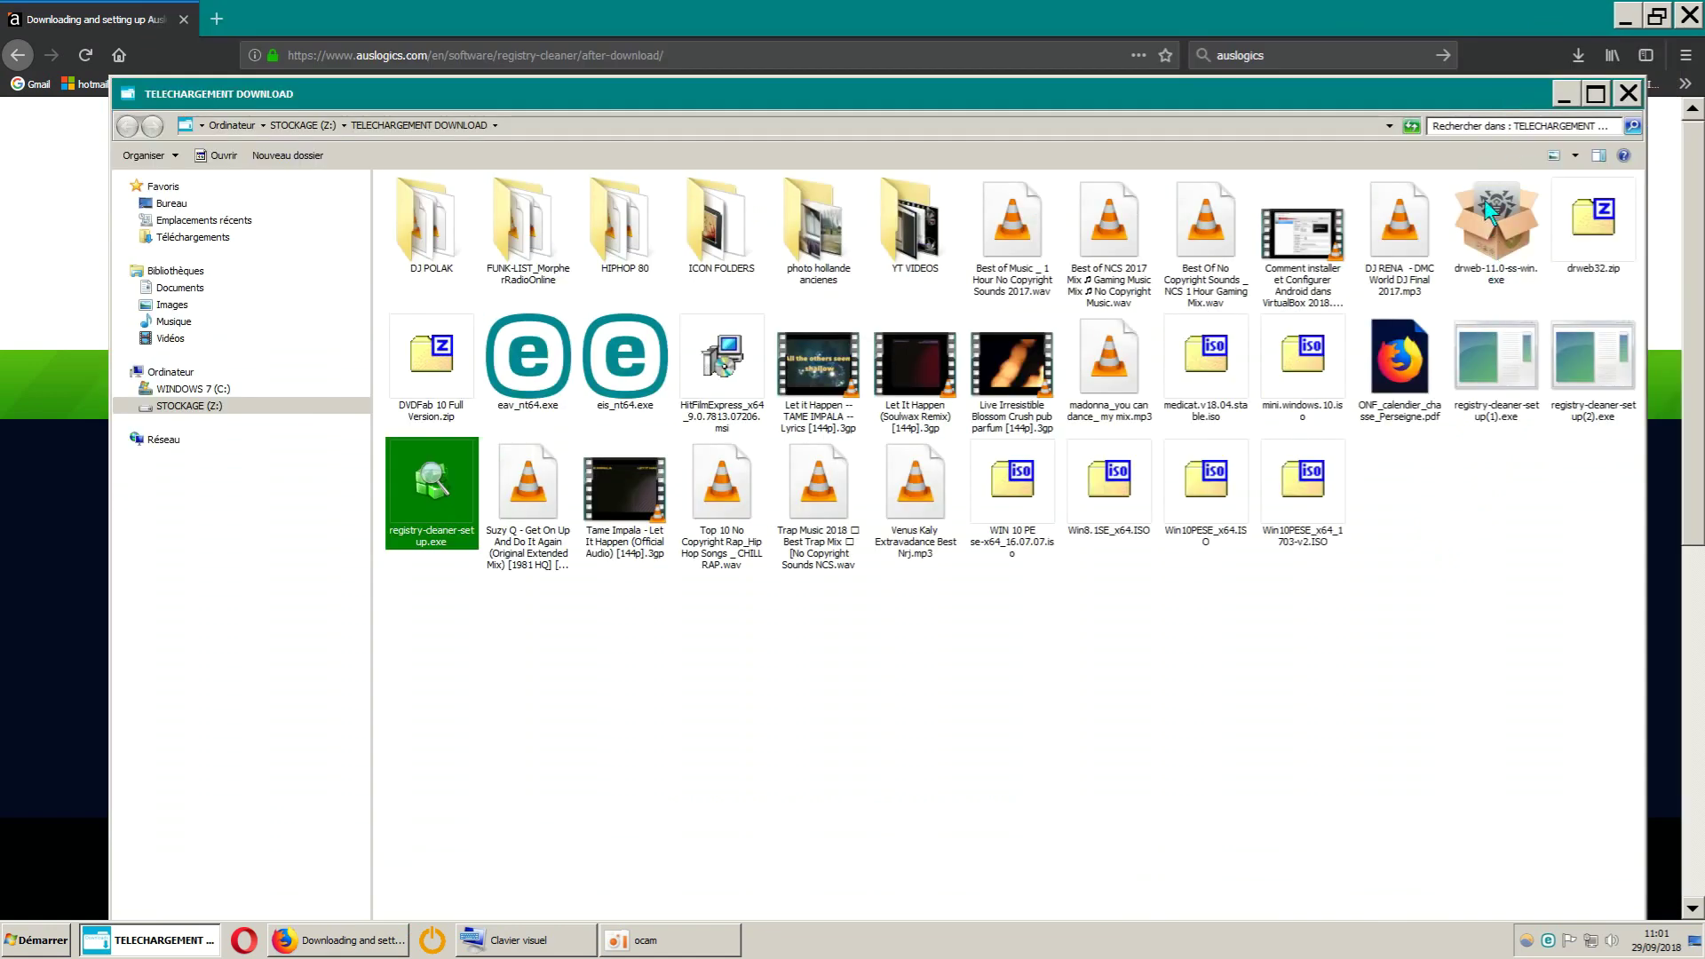
pyautogui.click(1695, 20)
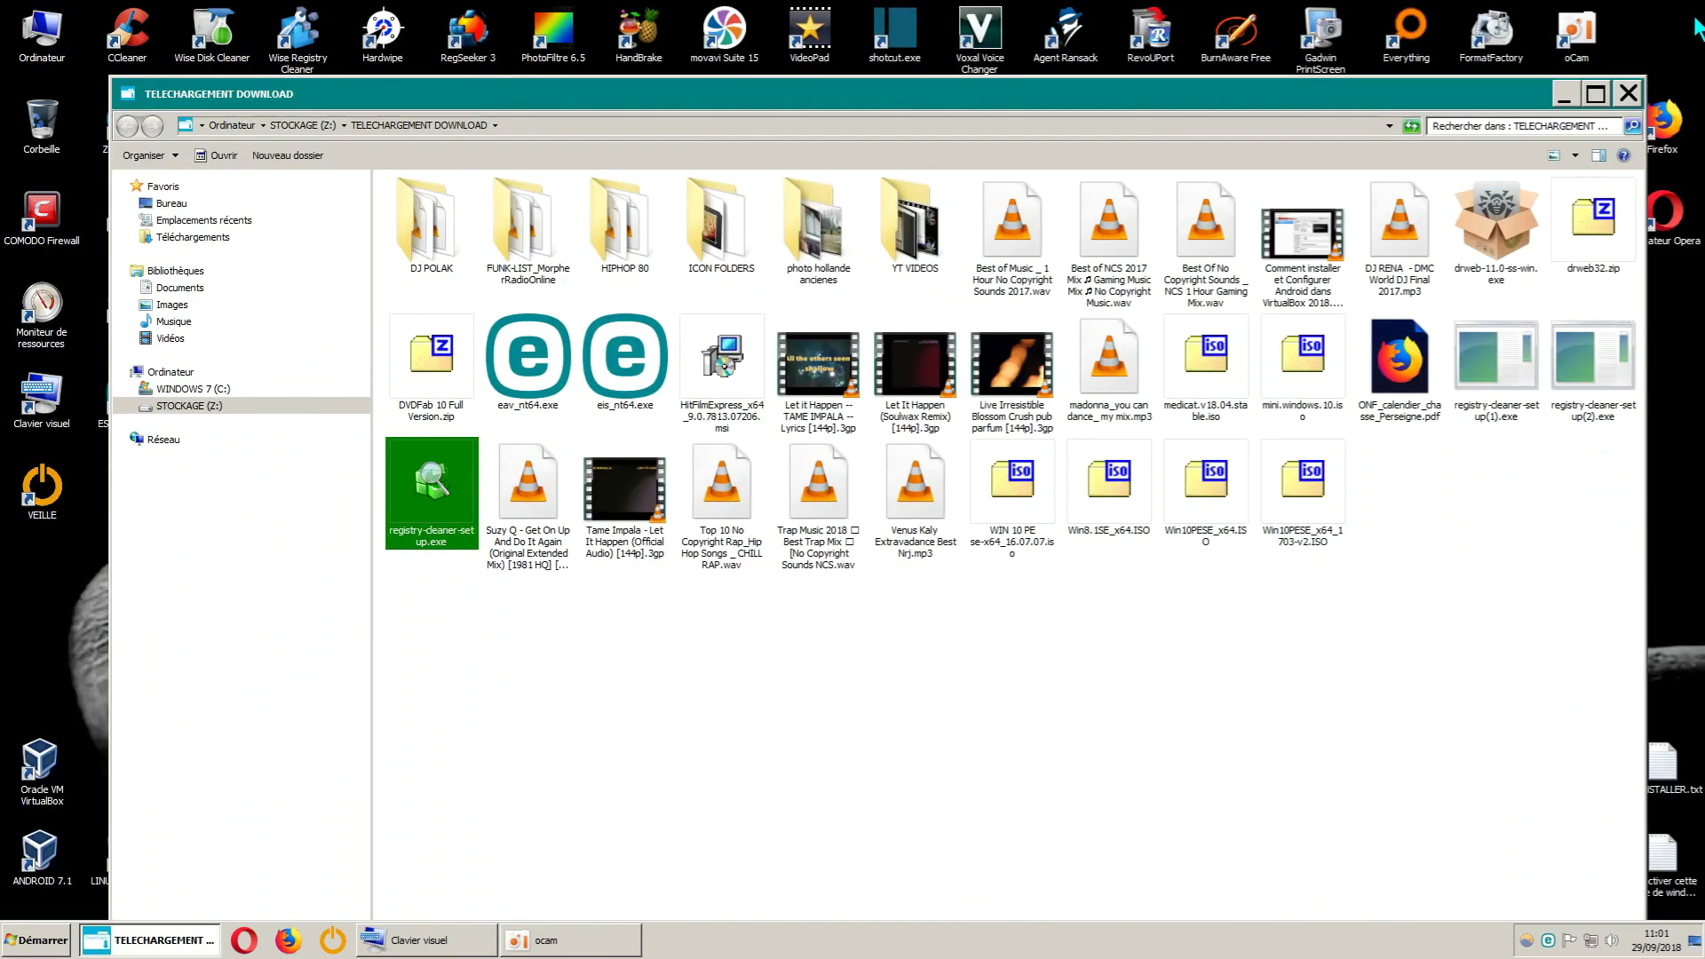
pyautogui.moveTo(1477, 101); pyautogui.dragTo(1484, 48)
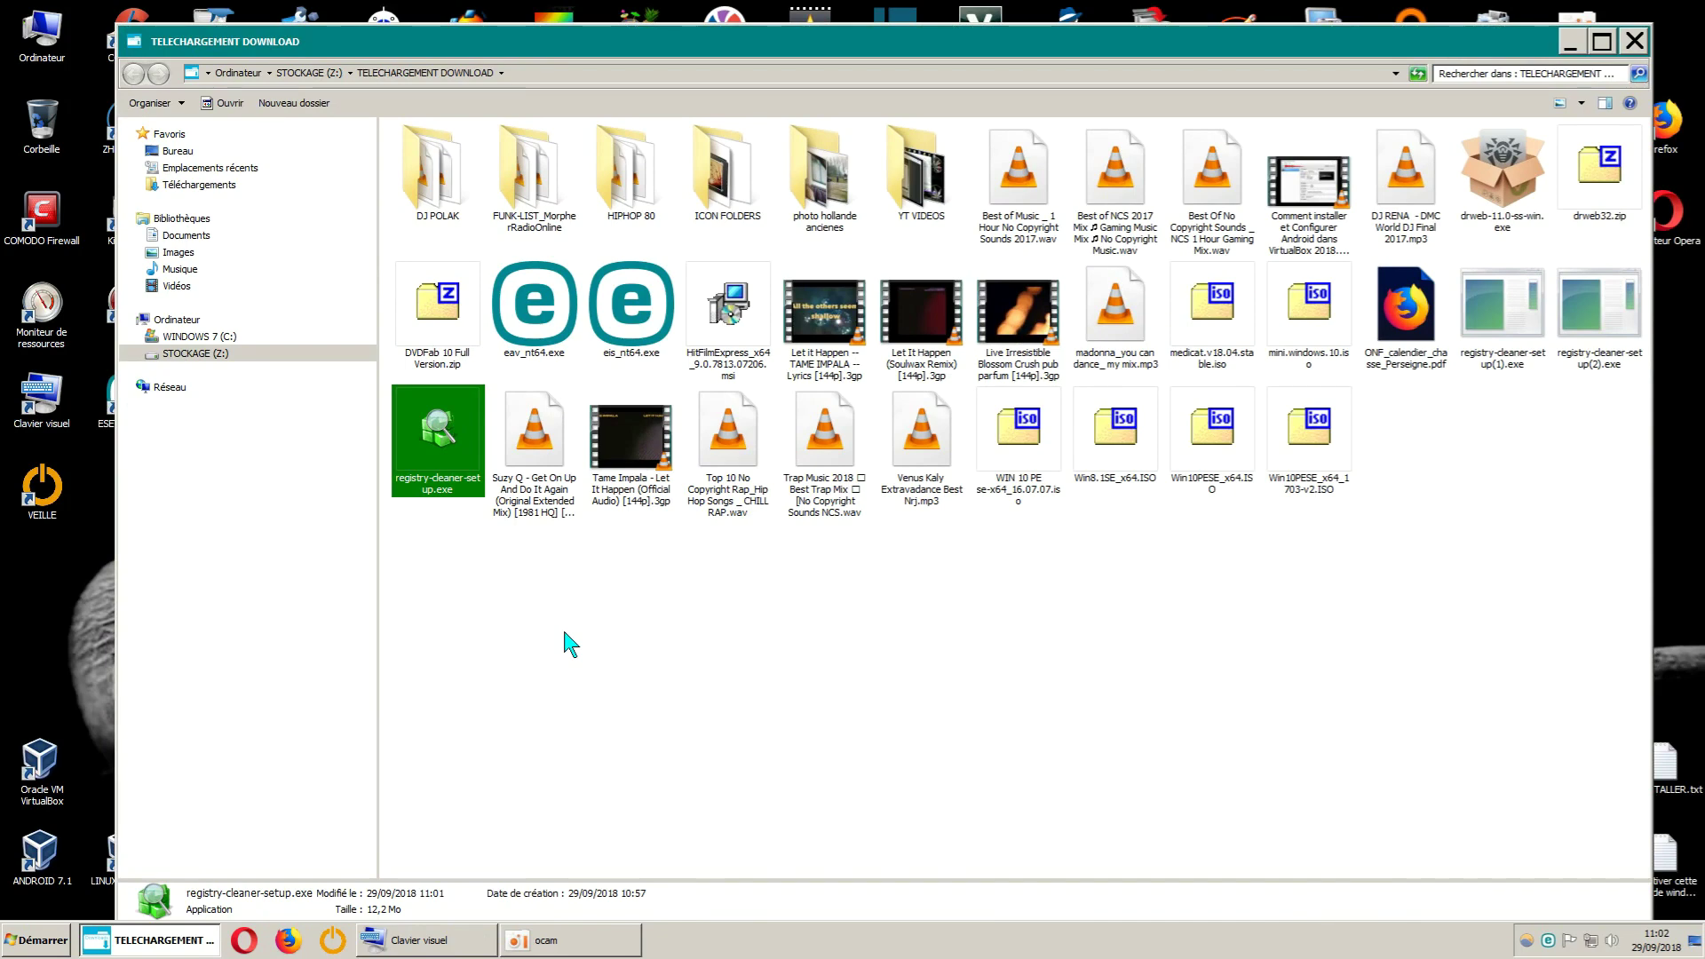
# Scan registry-cleaner-setup.exe with ESET Internet Security and clear the other windows from behind the threat warning
pyautogui.rightClick(440, 449)
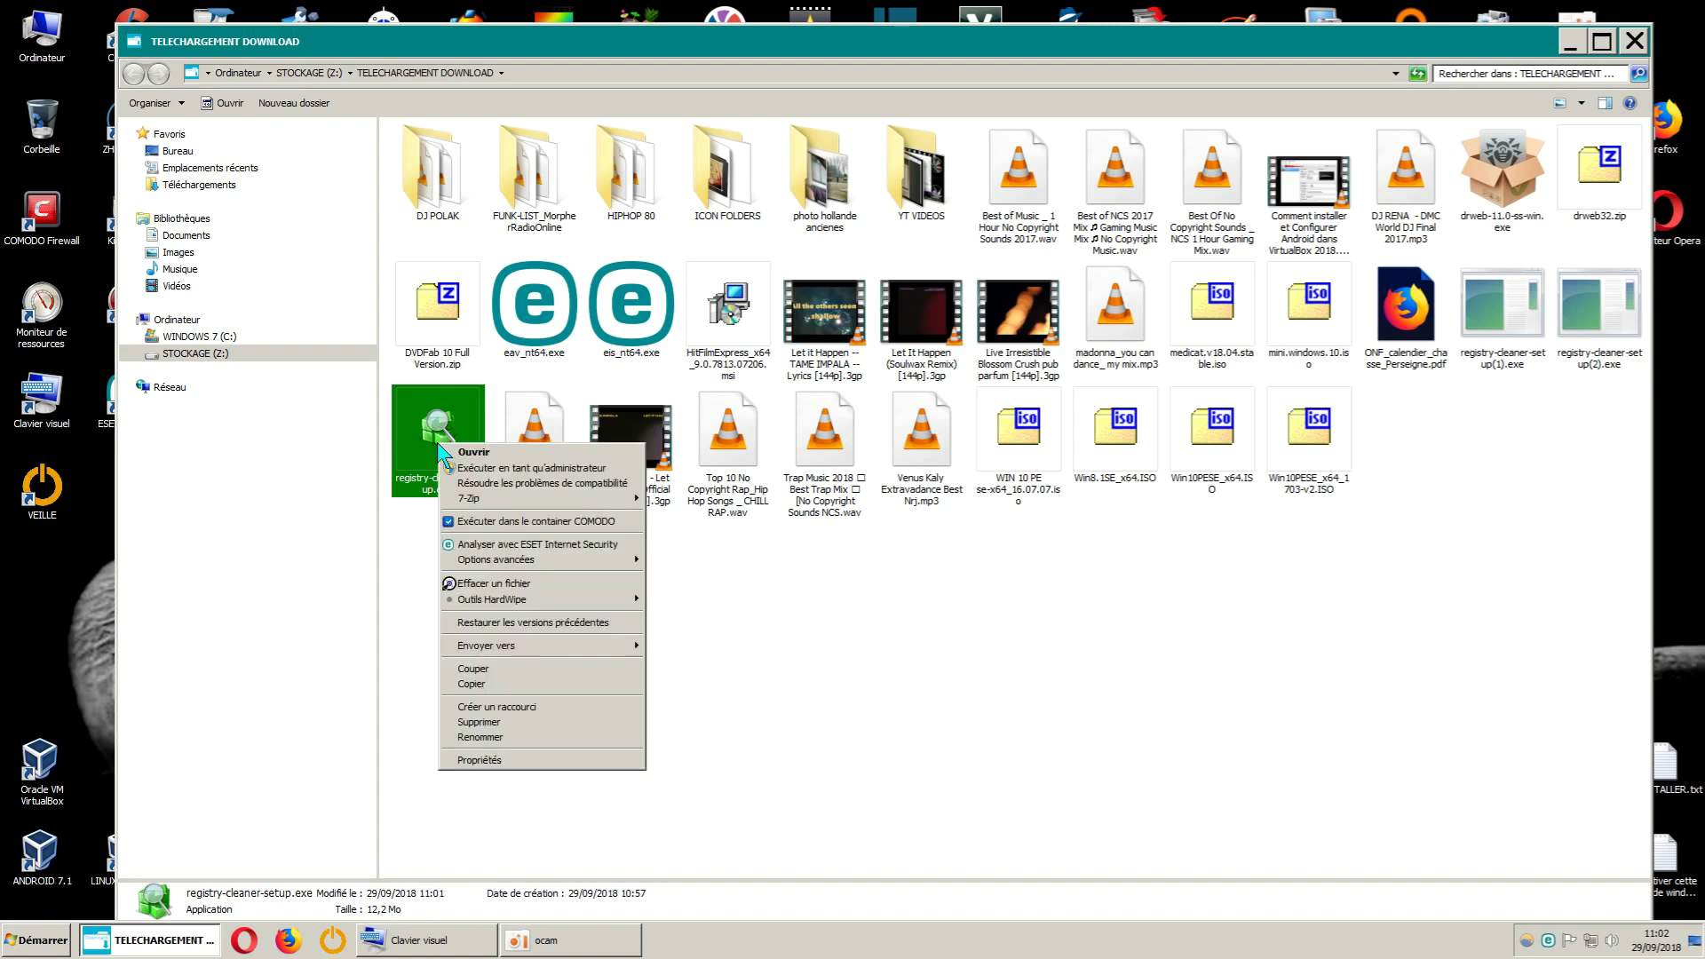
pyautogui.click(487, 544)
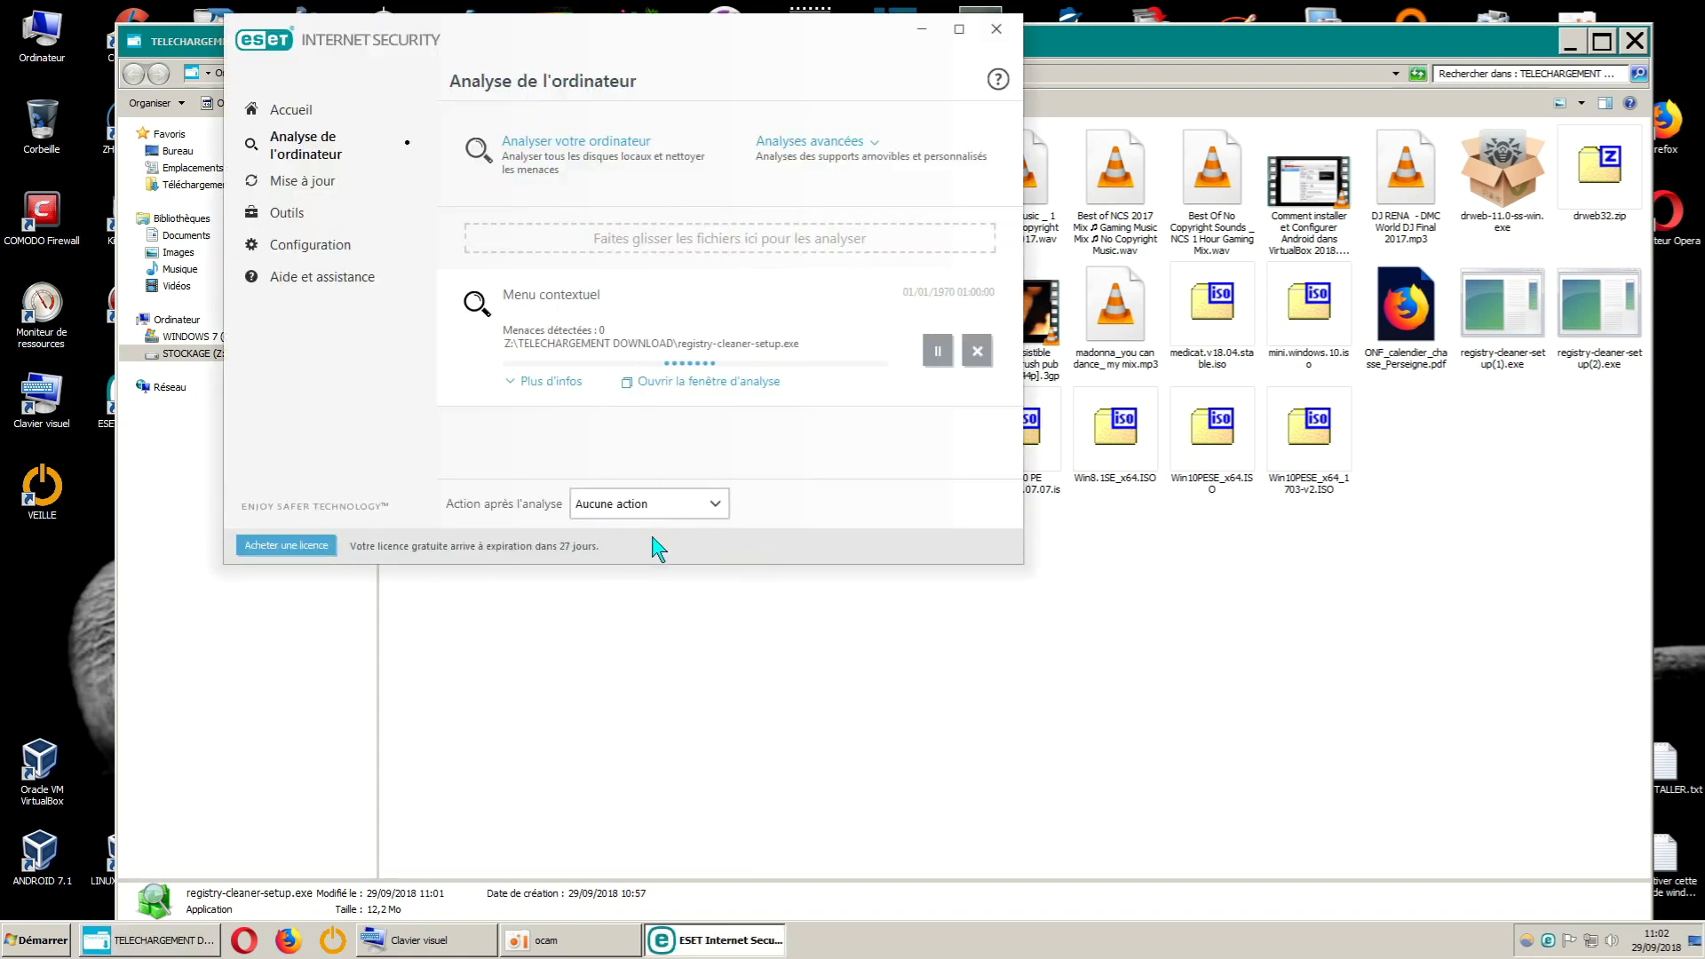
pyautogui.moveTo(724, 208); pyautogui.dragTo(802, 208)
pyautogui.moveTo(835, 77); pyautogui.dragTo(872, 241)
pyautogui.press('super+d')
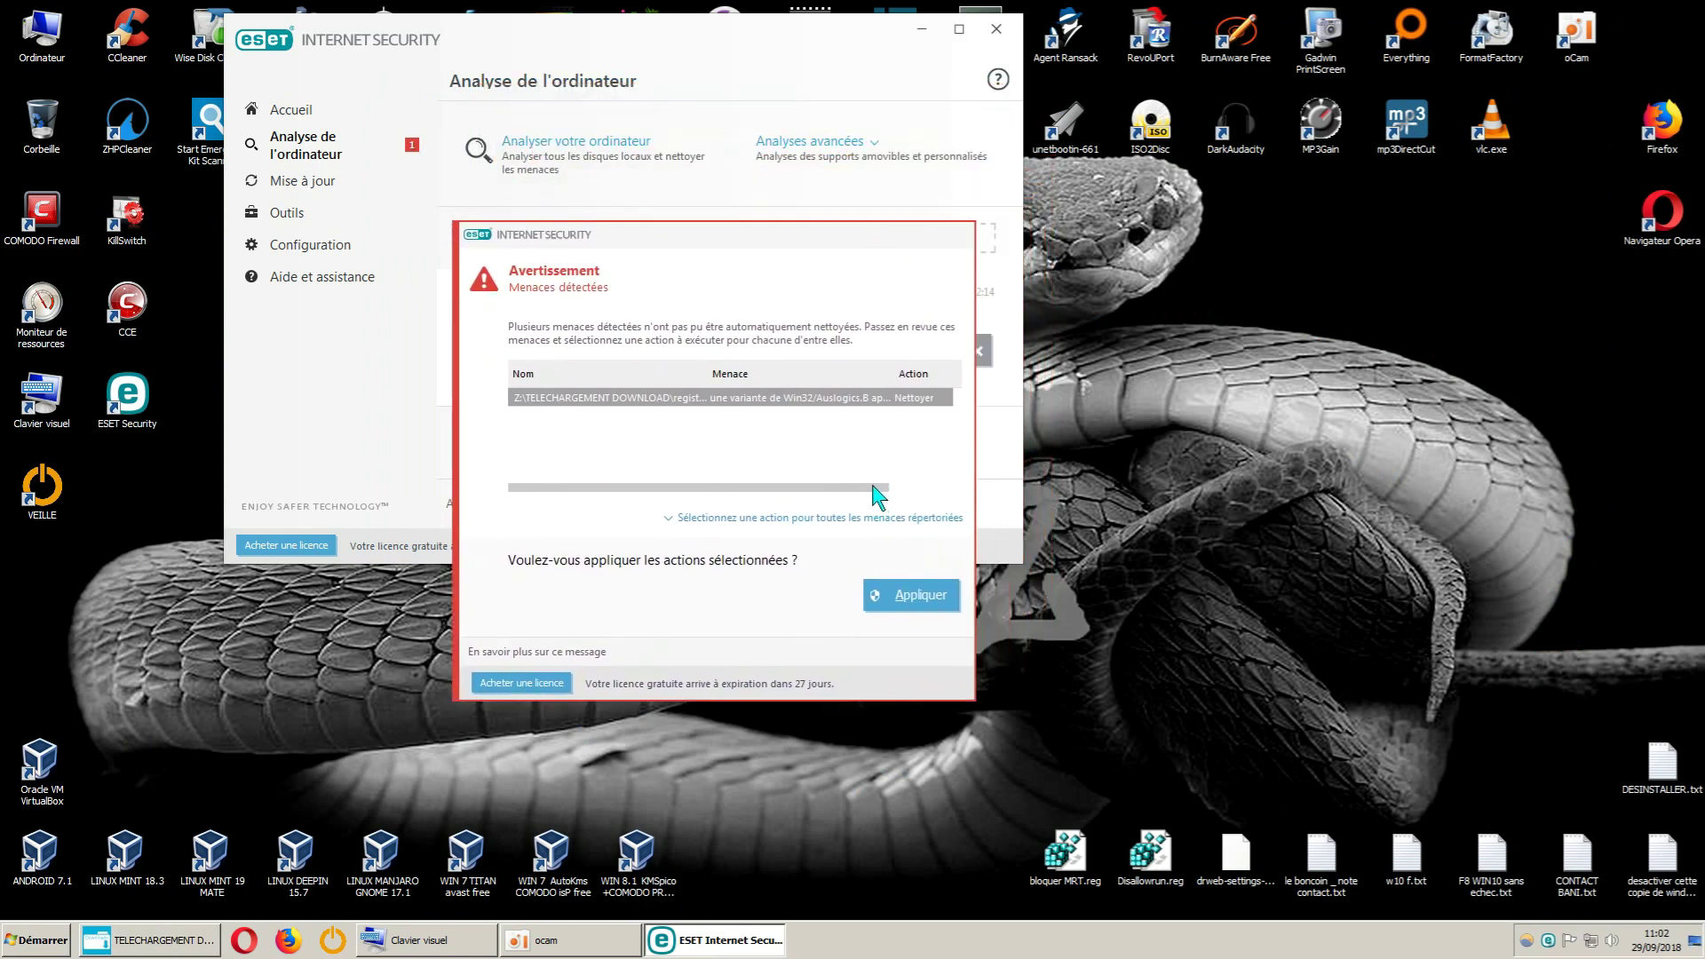
# Examine the full threat name and proposed action in the ESET warning, widening the columns and moving the warning aside
pyautogui.moveTo(877, 497); pyautogui.dragTo(921, 495)
pyautogui.click(864, 399)
pyautogui.moveTo(827, 373); pyautogui.dragTo(939, 384)
pyautogui.moveTo(841, 488); pyautogui.dragTo(889, 490)
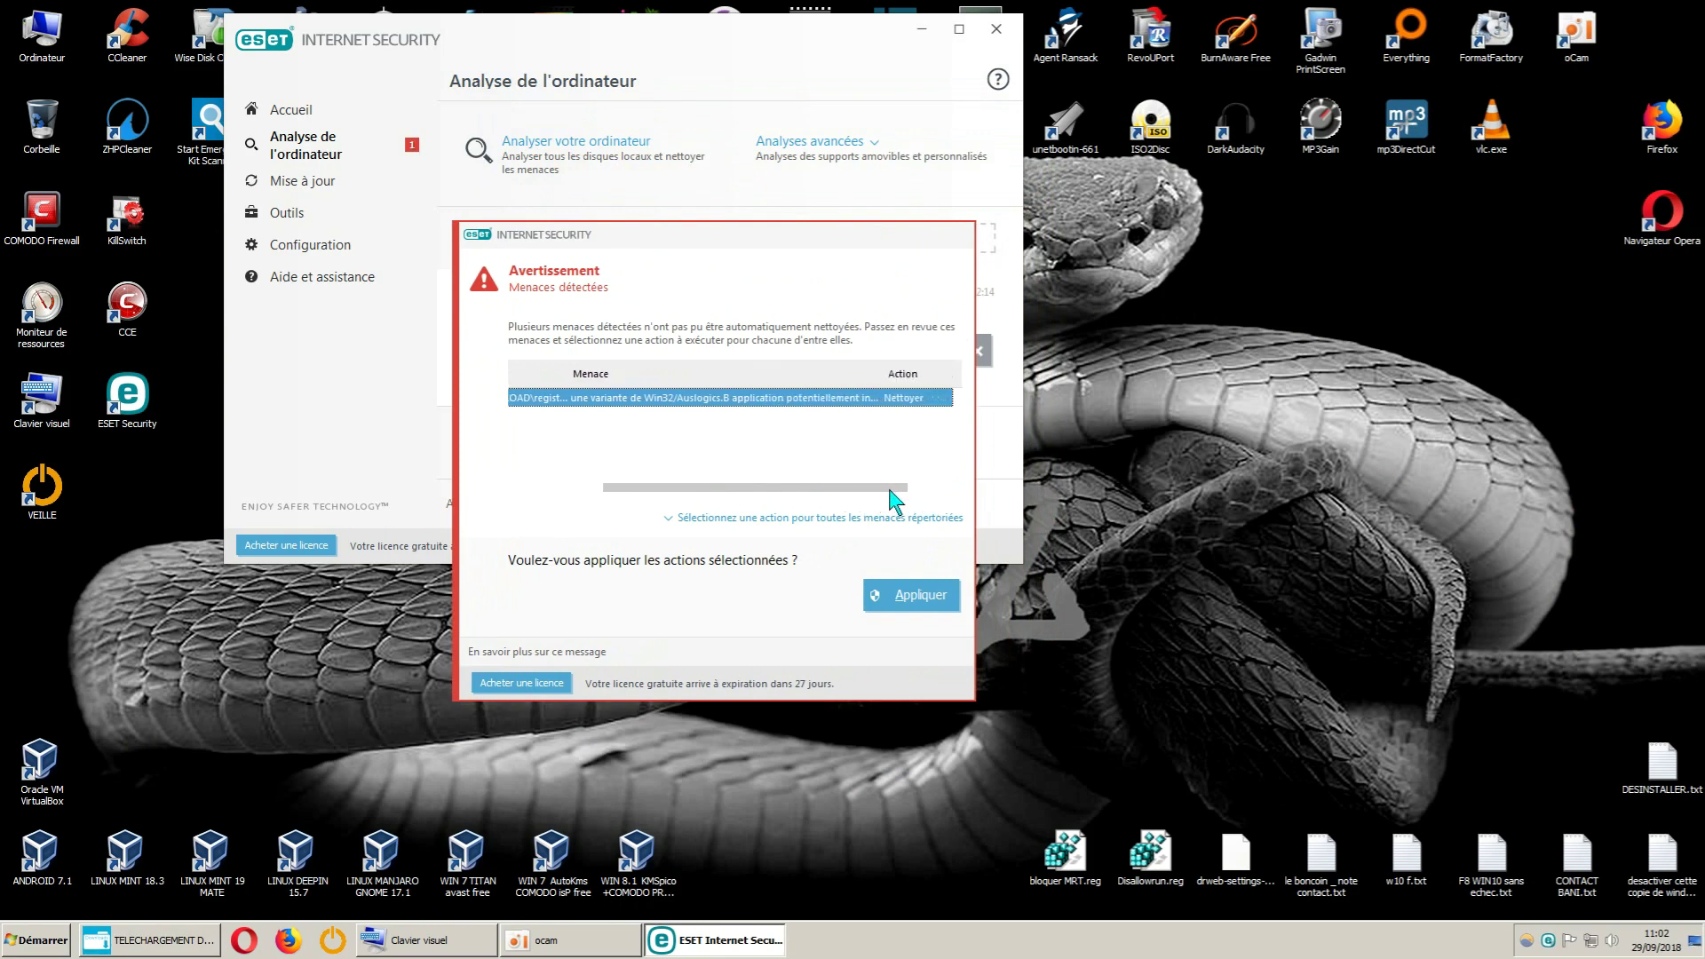
pyautogui.moveTo(878, 378); pyautogui.dragTo(959, 382)
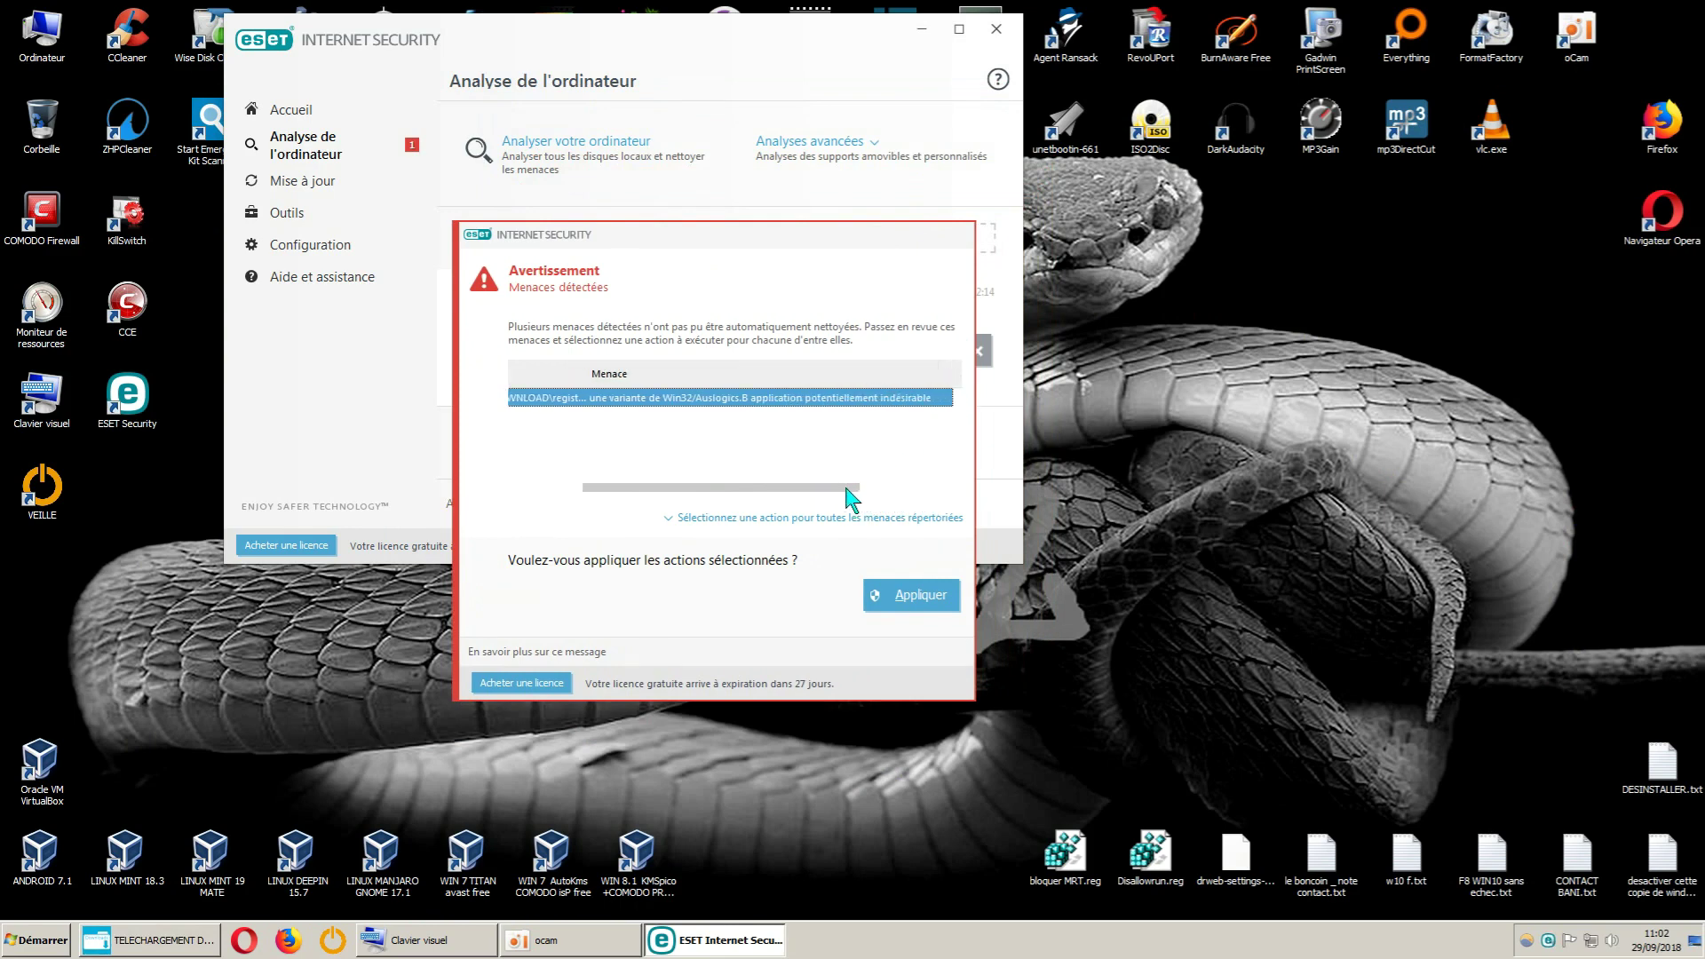
pyautogui.moveTo(847, 492); pyautogui.dragTo(891, 488)
pyautogui.moveTo(902, 236); pyautogui.dragTo(1128, 45)
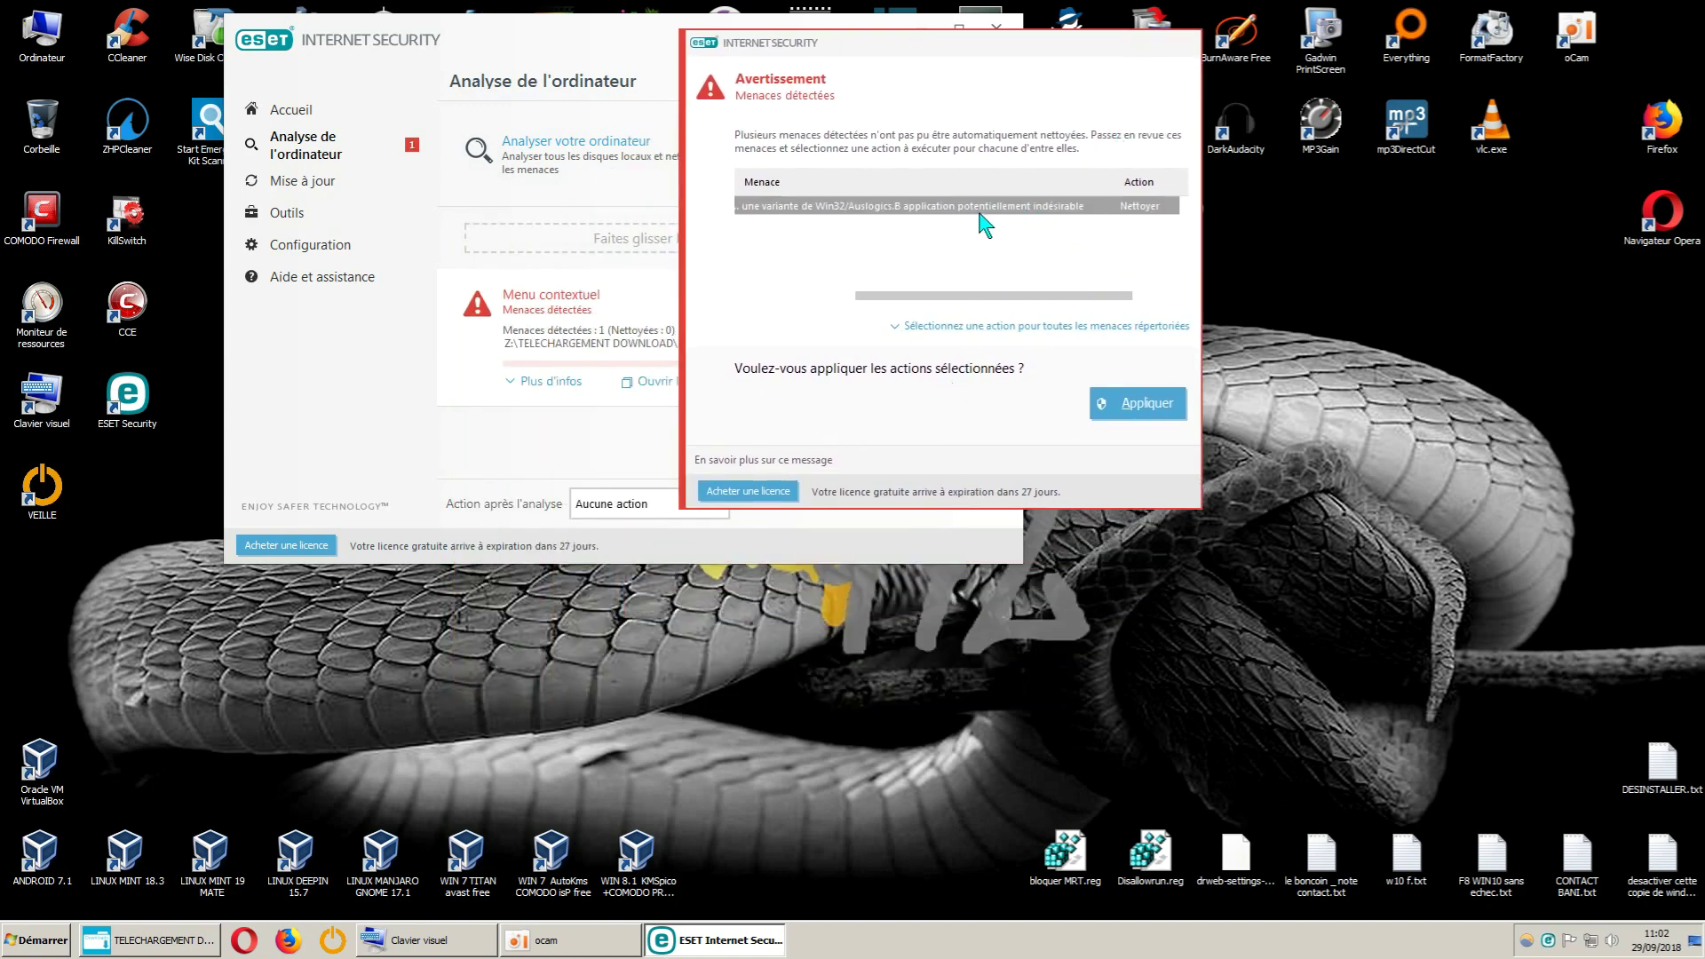
pyautogui.moveTo(1042, 297); pyautogui.dragTo(1007, 295)
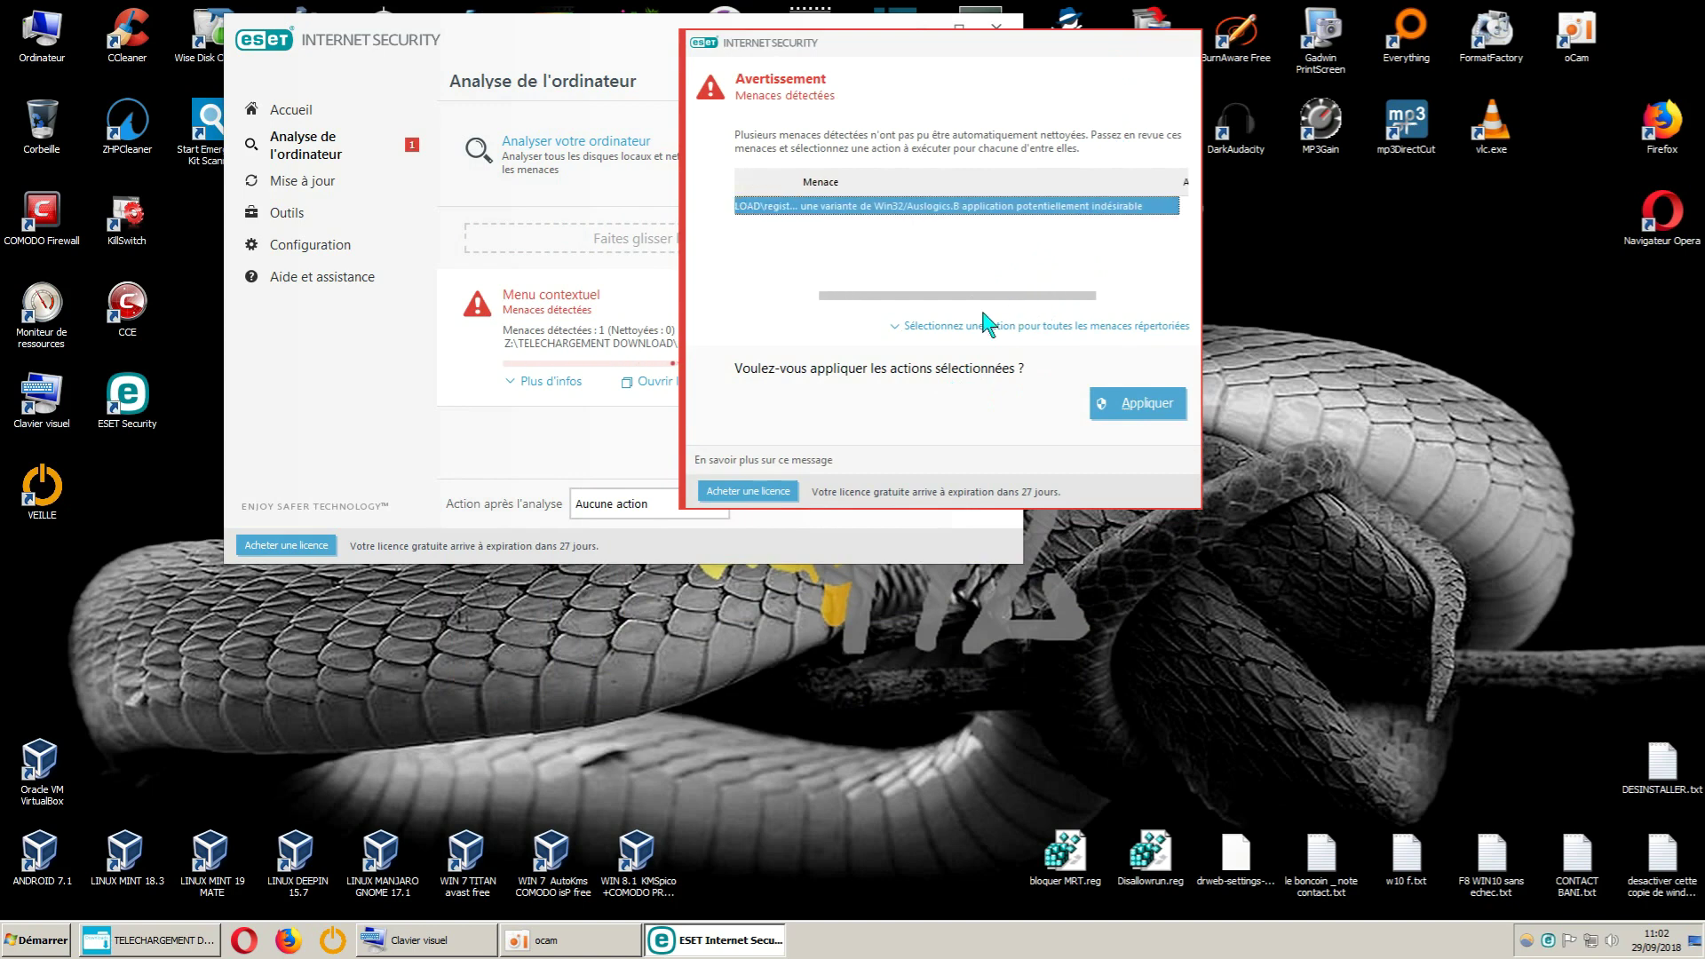
# Apply the Nettoyer action to all listed threats and request the list of cleaned threats
pyautogui.click(920, 334)
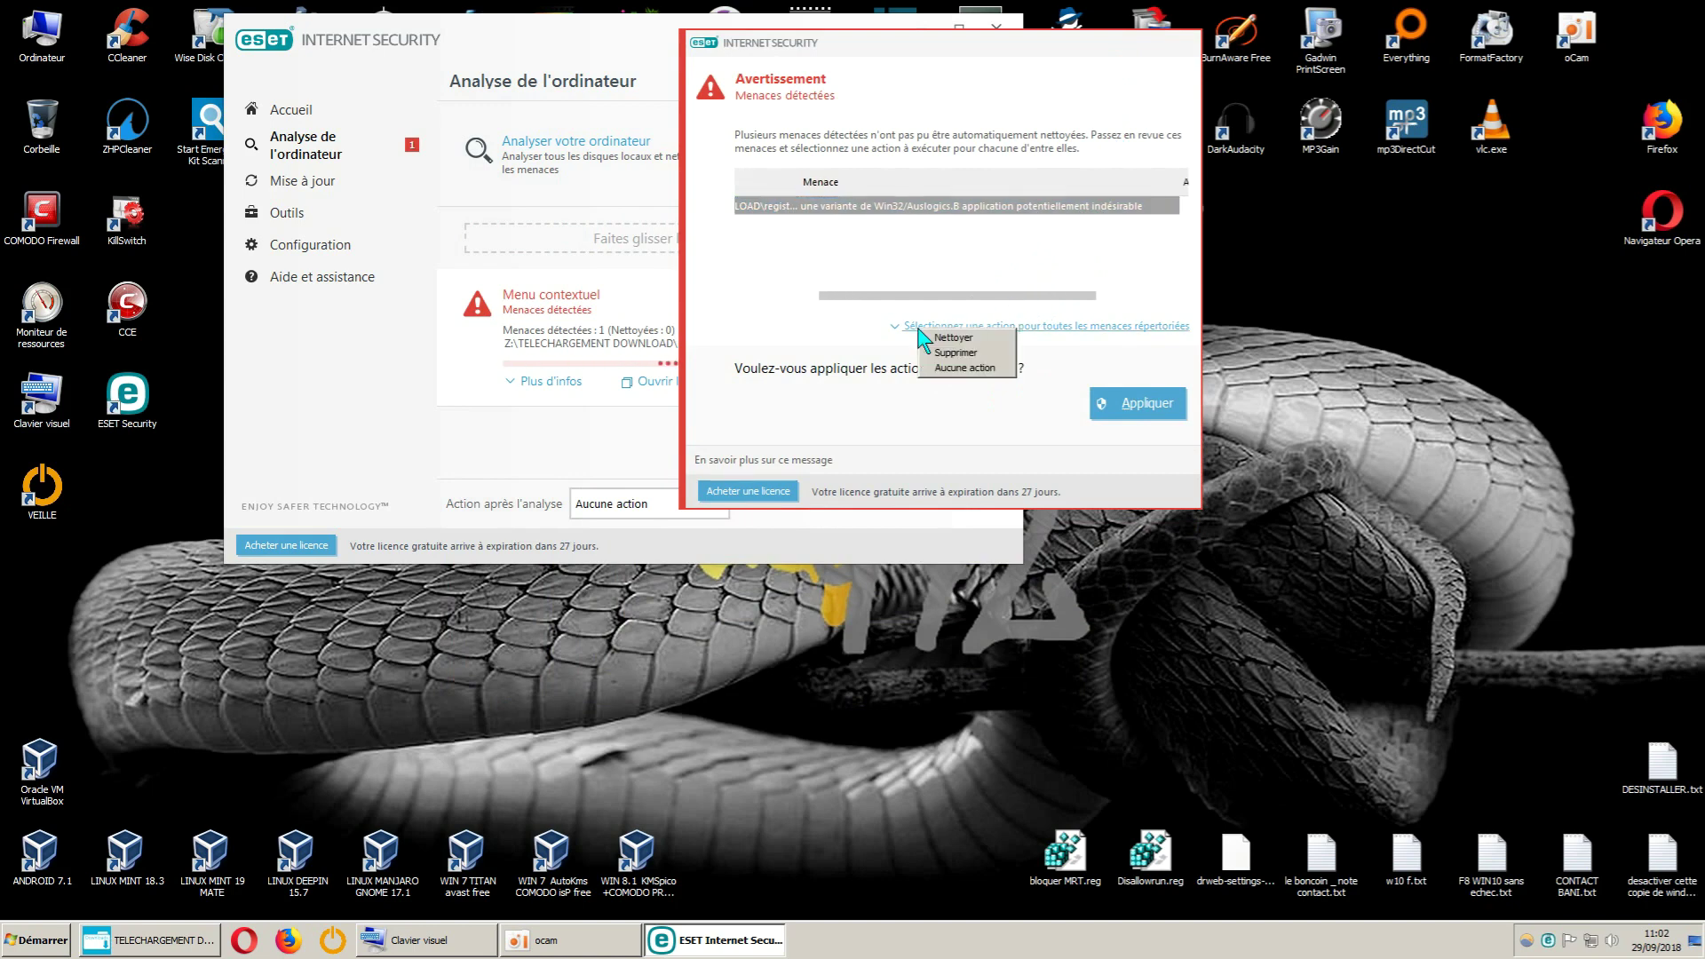
pyautogui.click(950, 339)
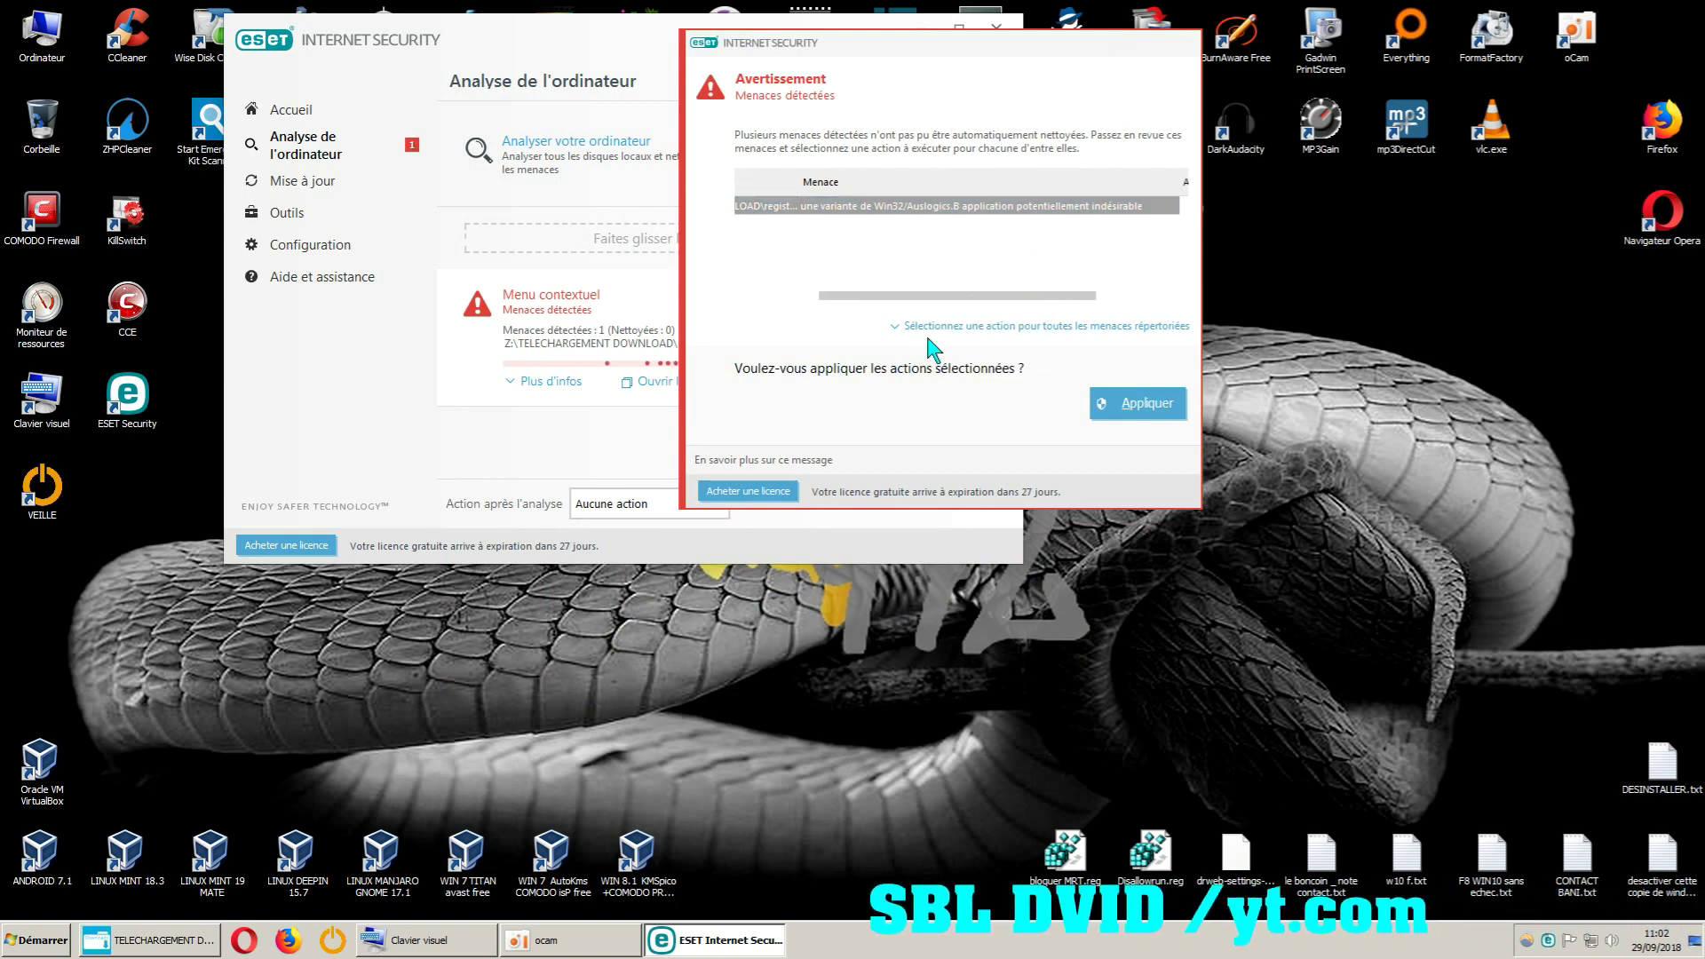
pyautogui.click(1111, 408)
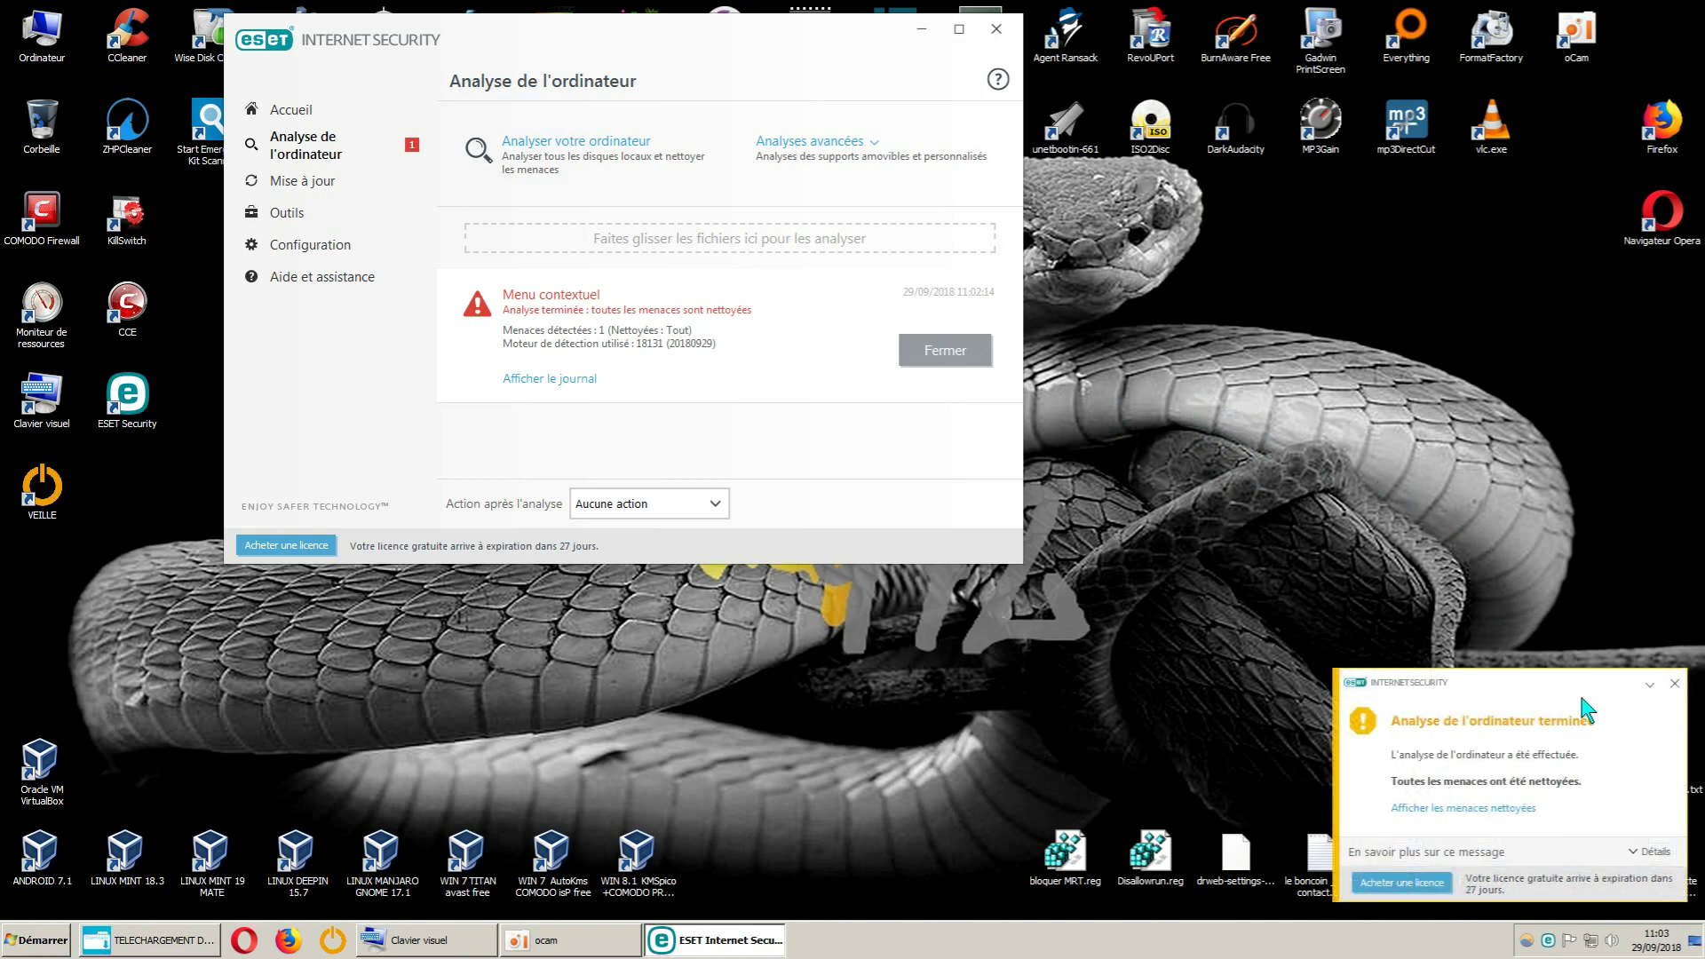
pyautogui.click(1427, 807)
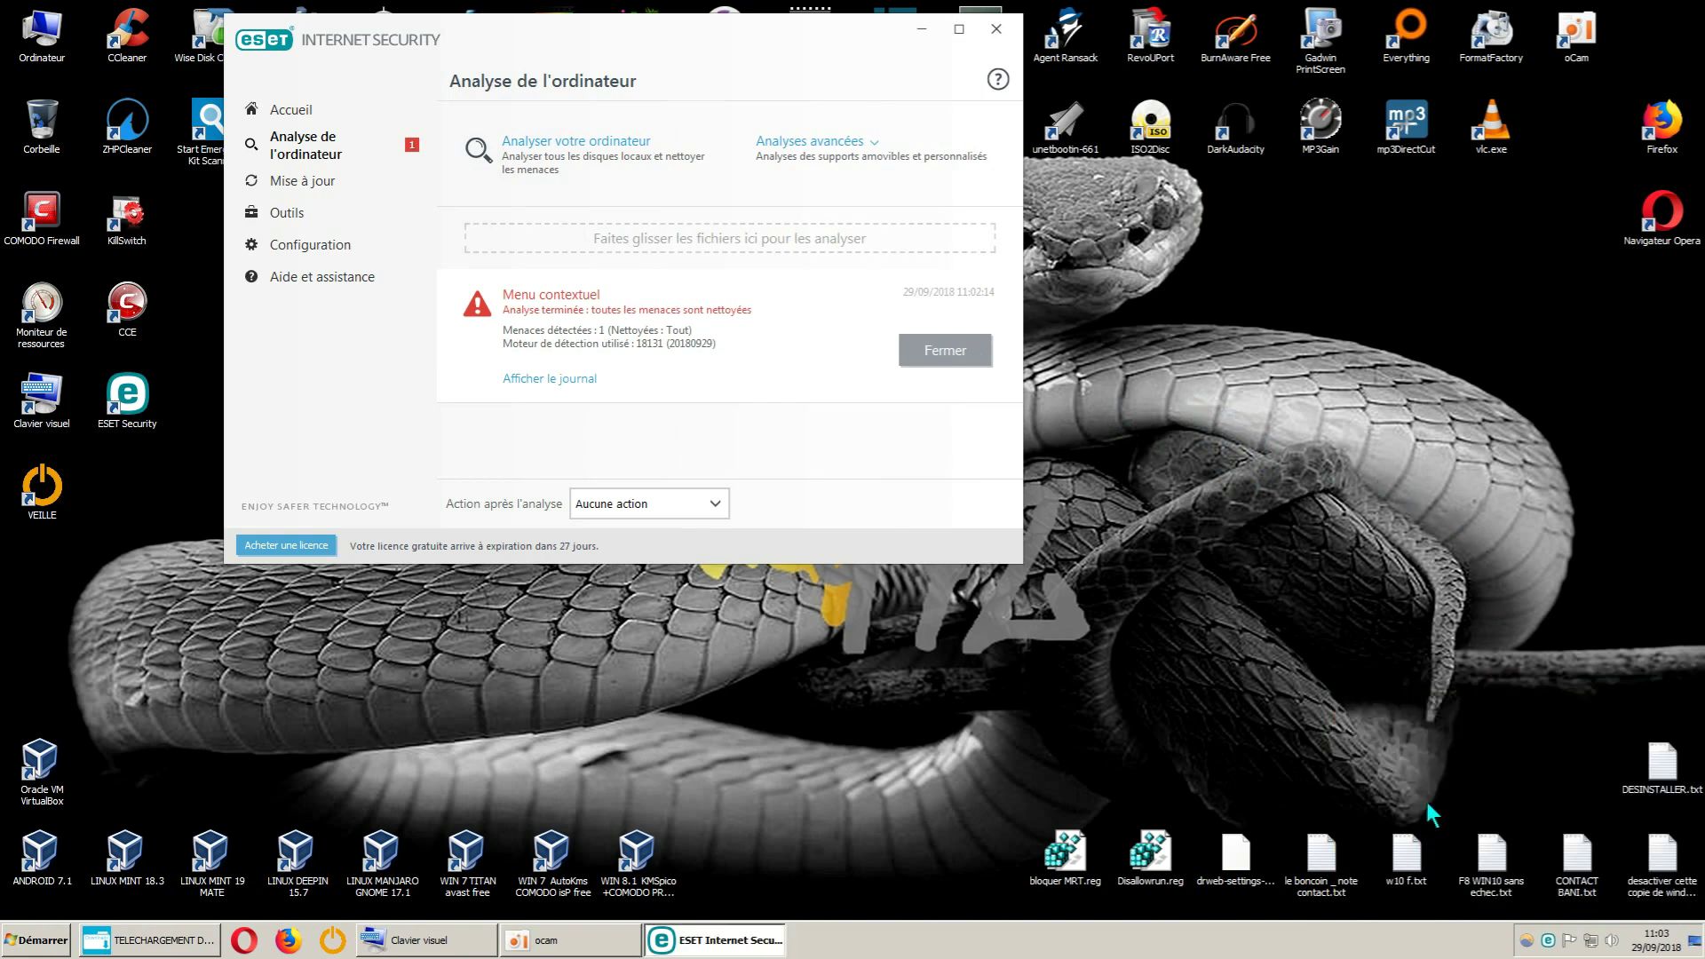
# Review the ESET scan log for registry-cleaner-setup.exe, and close the log and the main ESET window
pyautogui.click(569, 382)
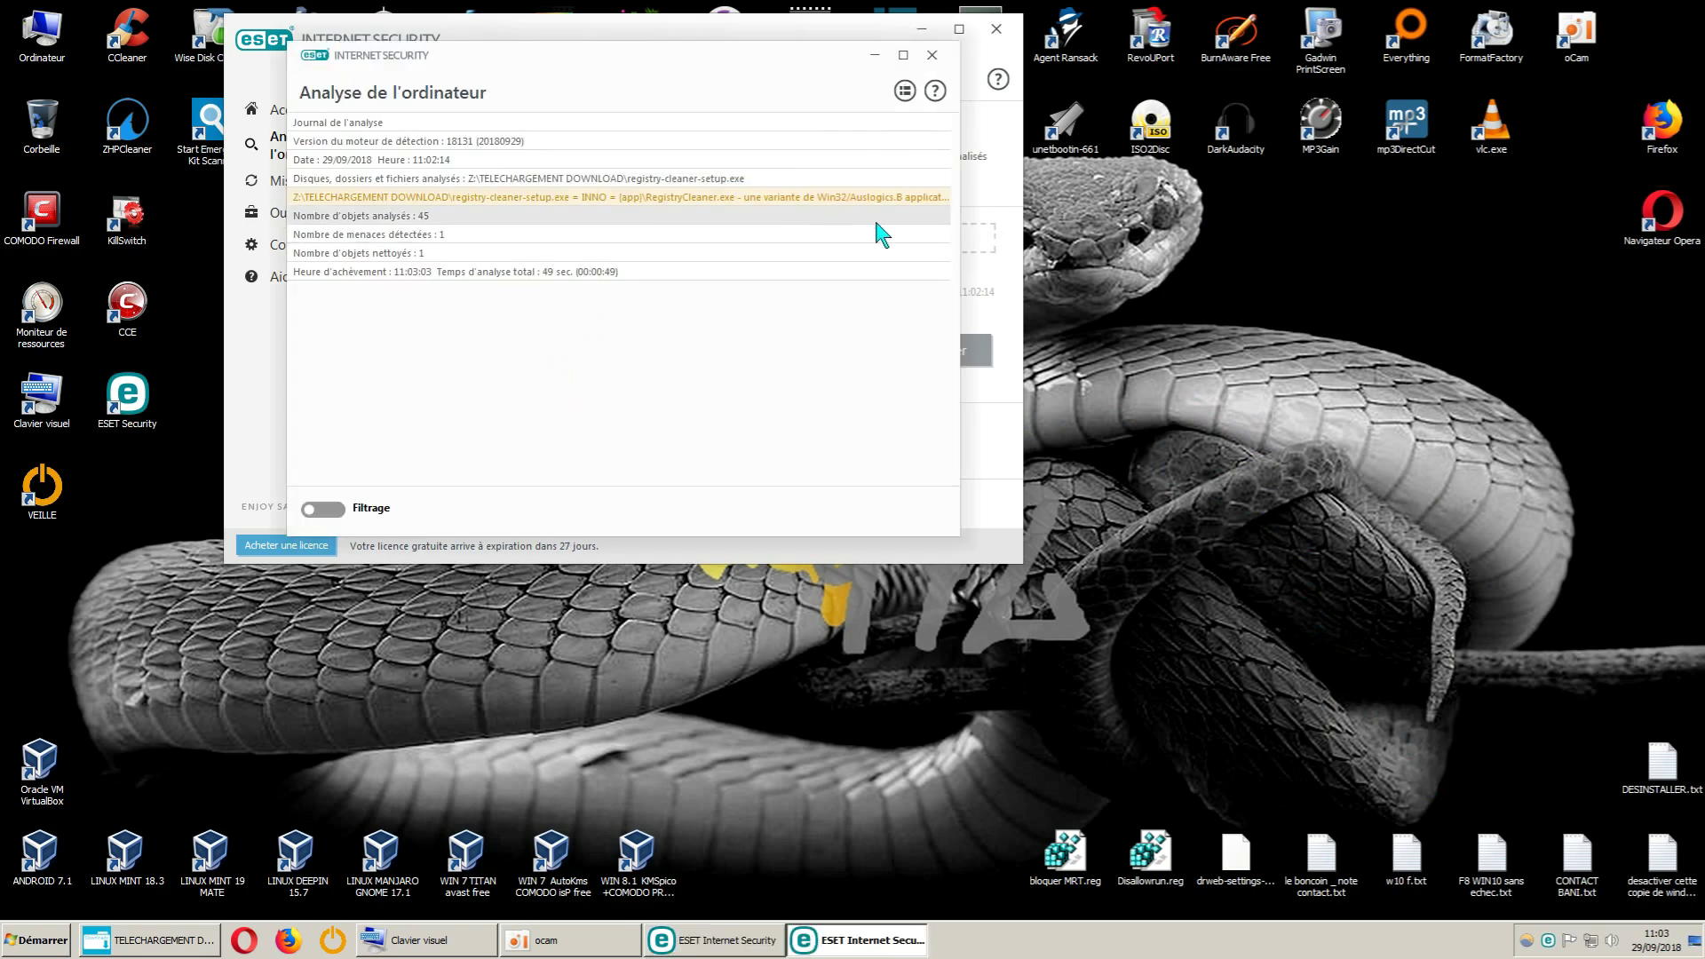
pyautogui.click(932, 55)
pyautogui.click(996, 28)
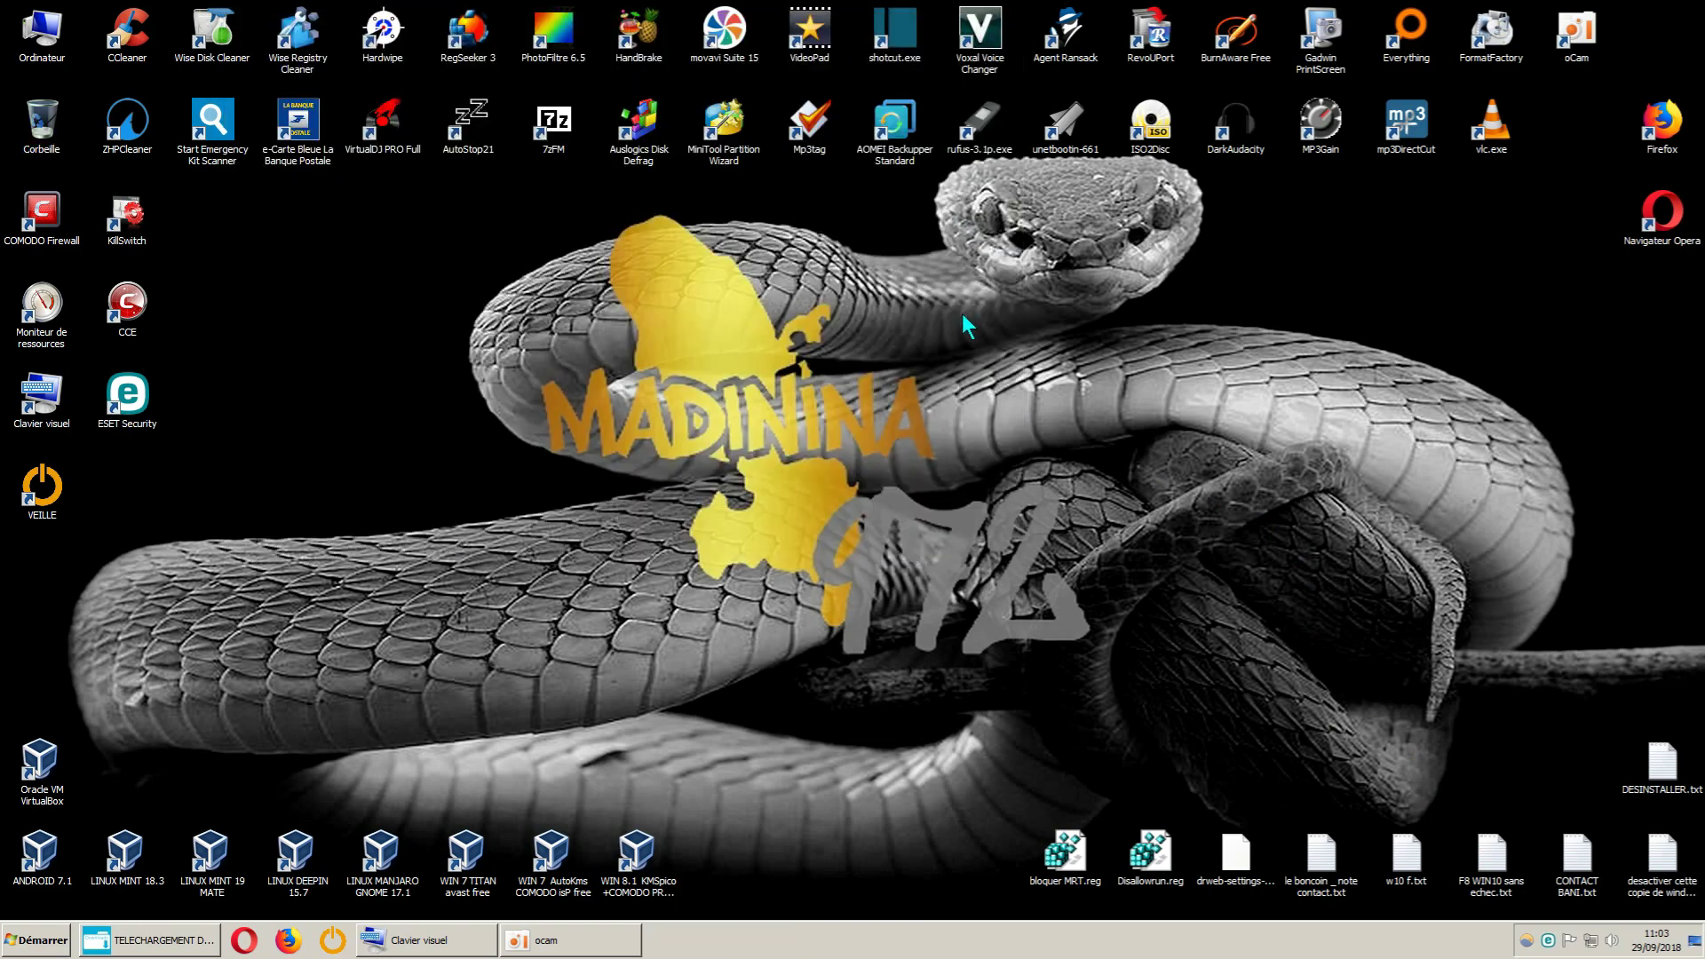
# Check the Téléchargements and Z: TELECHARGEMENT DOWNLOAD folders for registry-cleaner-setup.exe, and close the file window
pyautogui.click(197, 941)
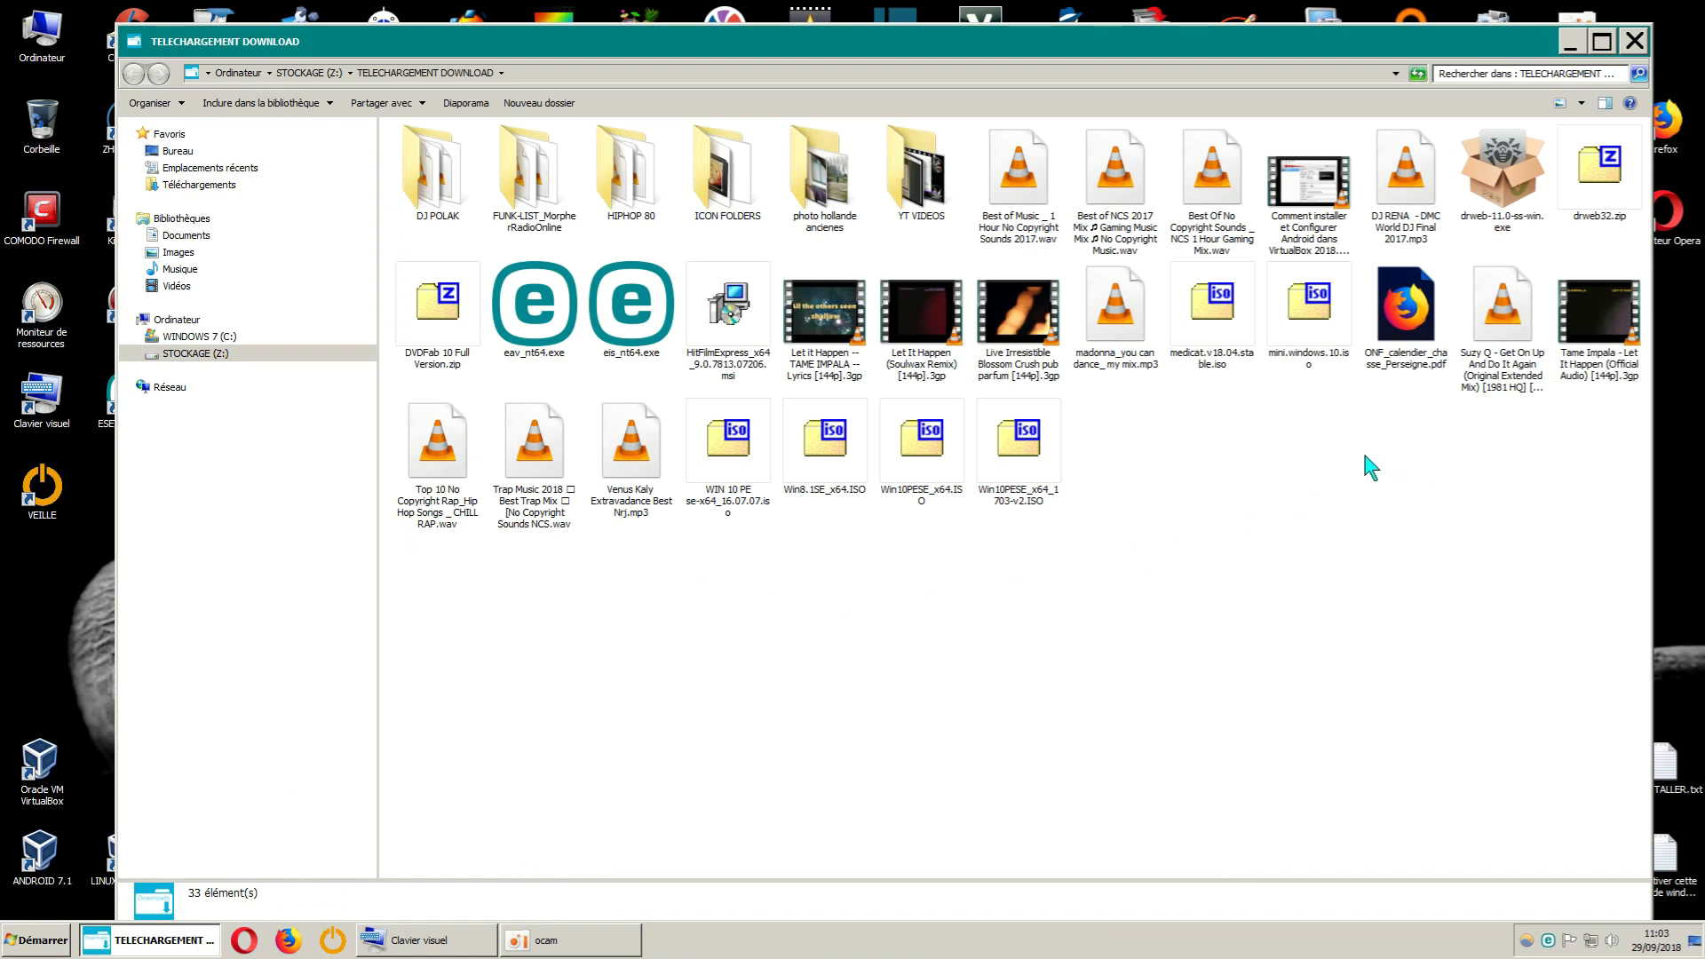
pyautogui.click(214, 184)
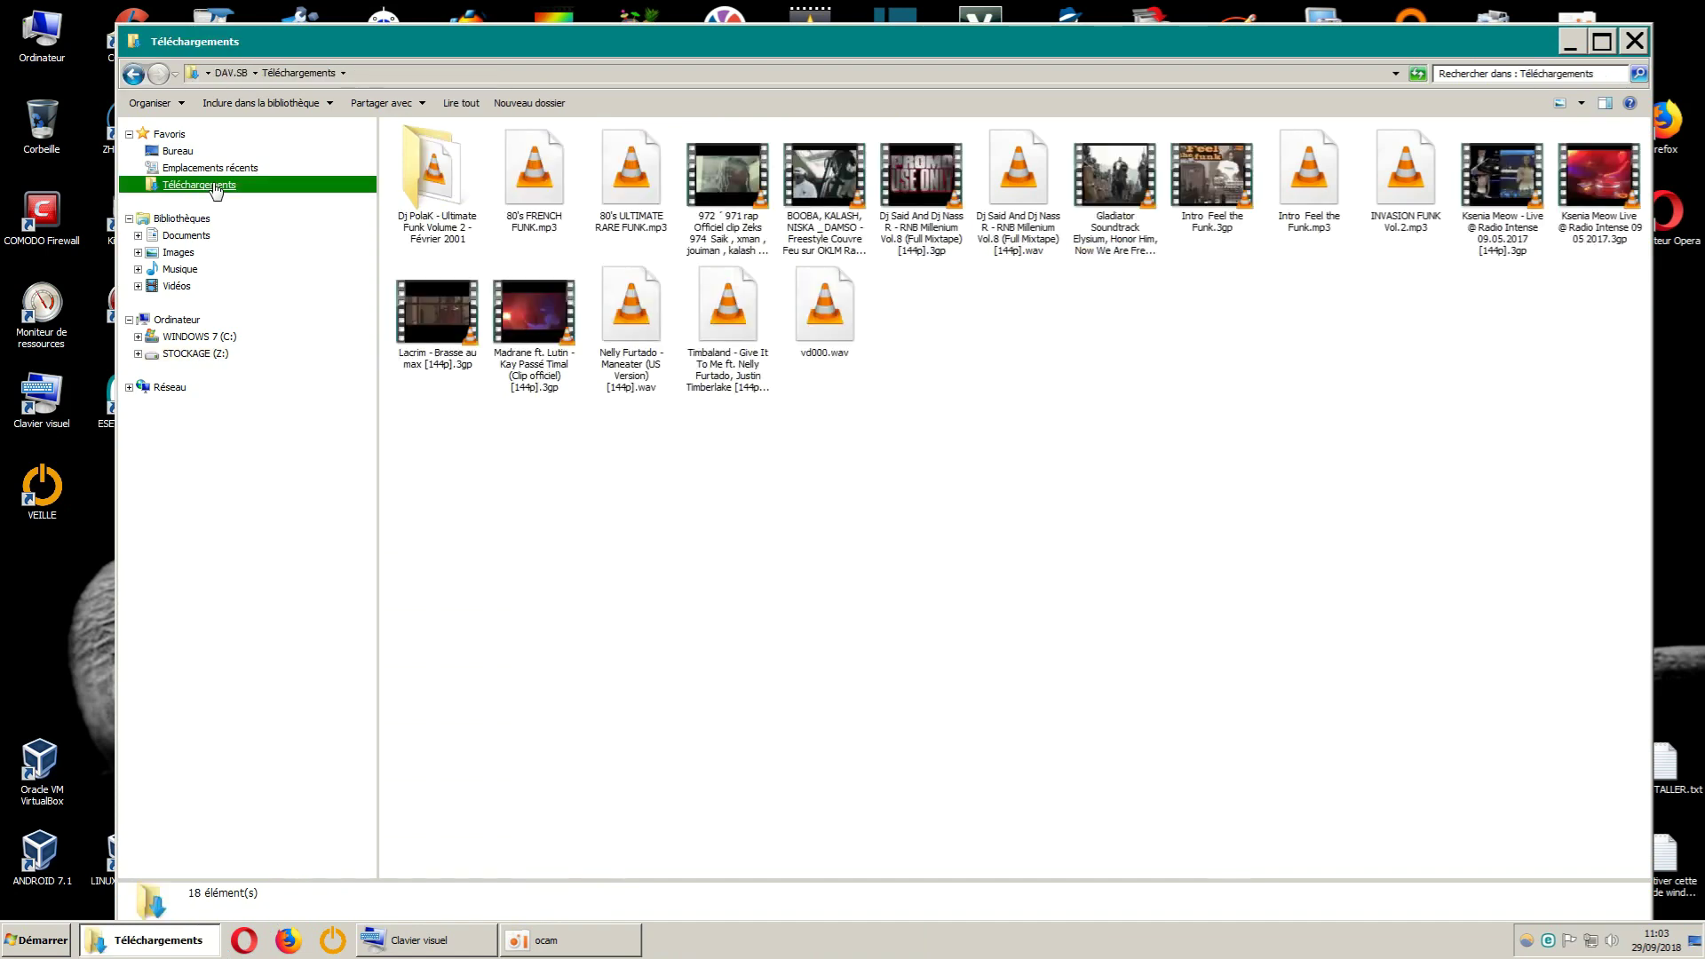
pyautogui.click(220, 356)
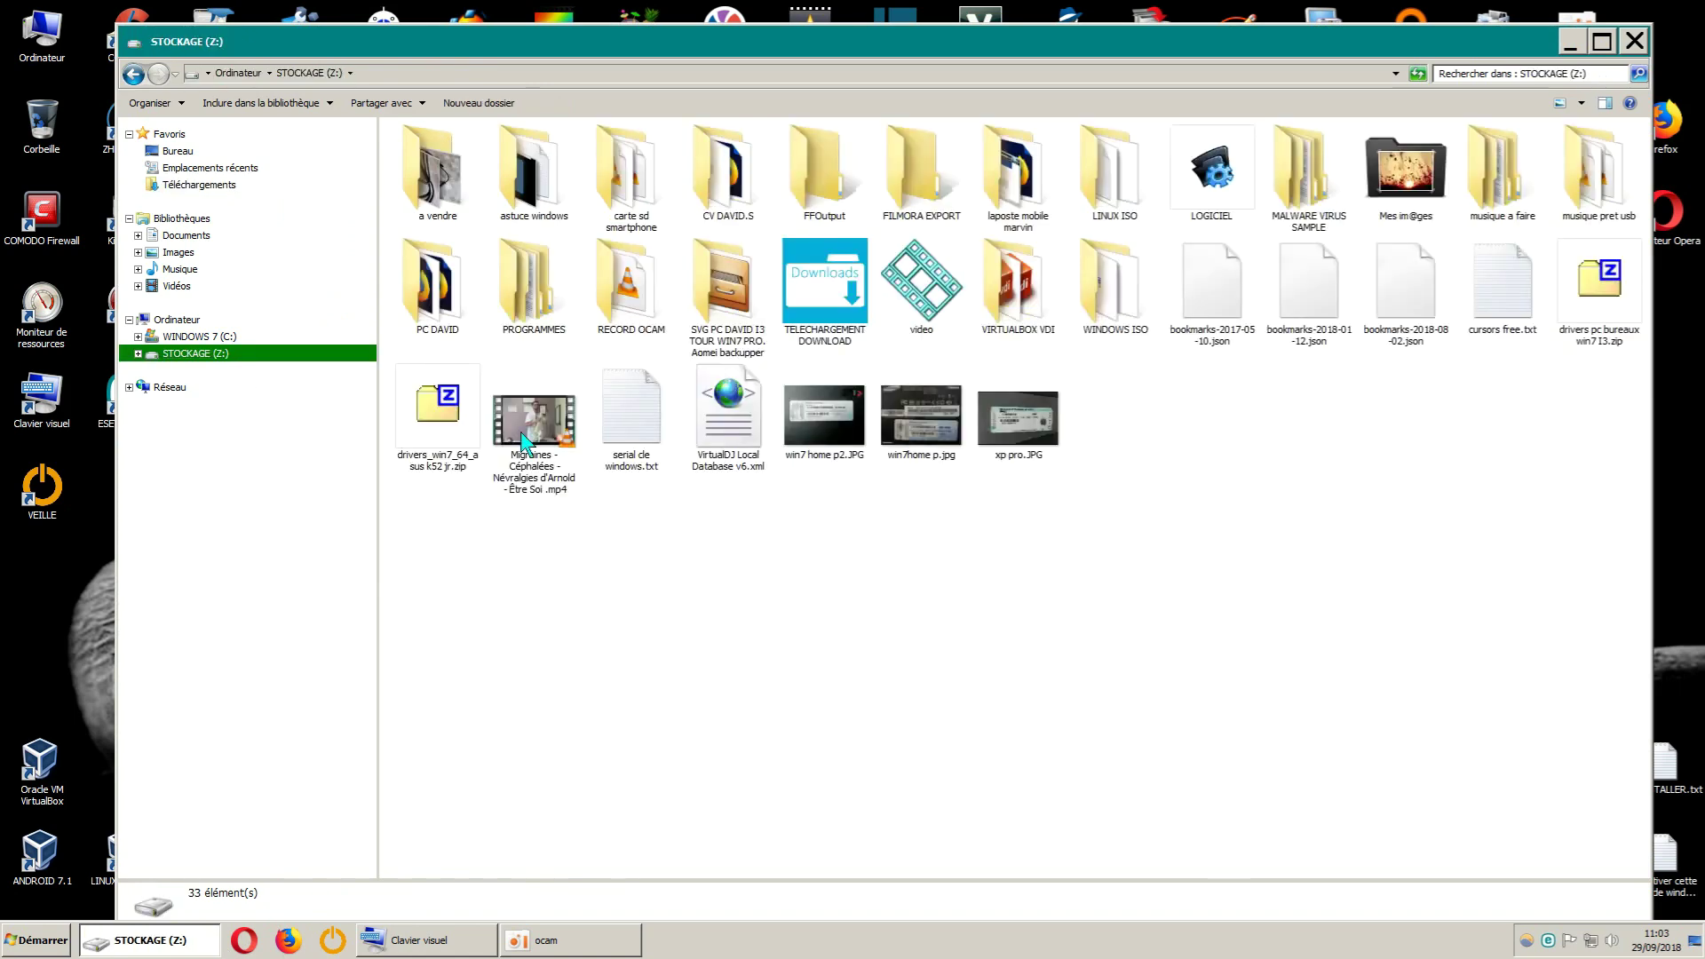
pyautogui.doubleClick(813, 336)
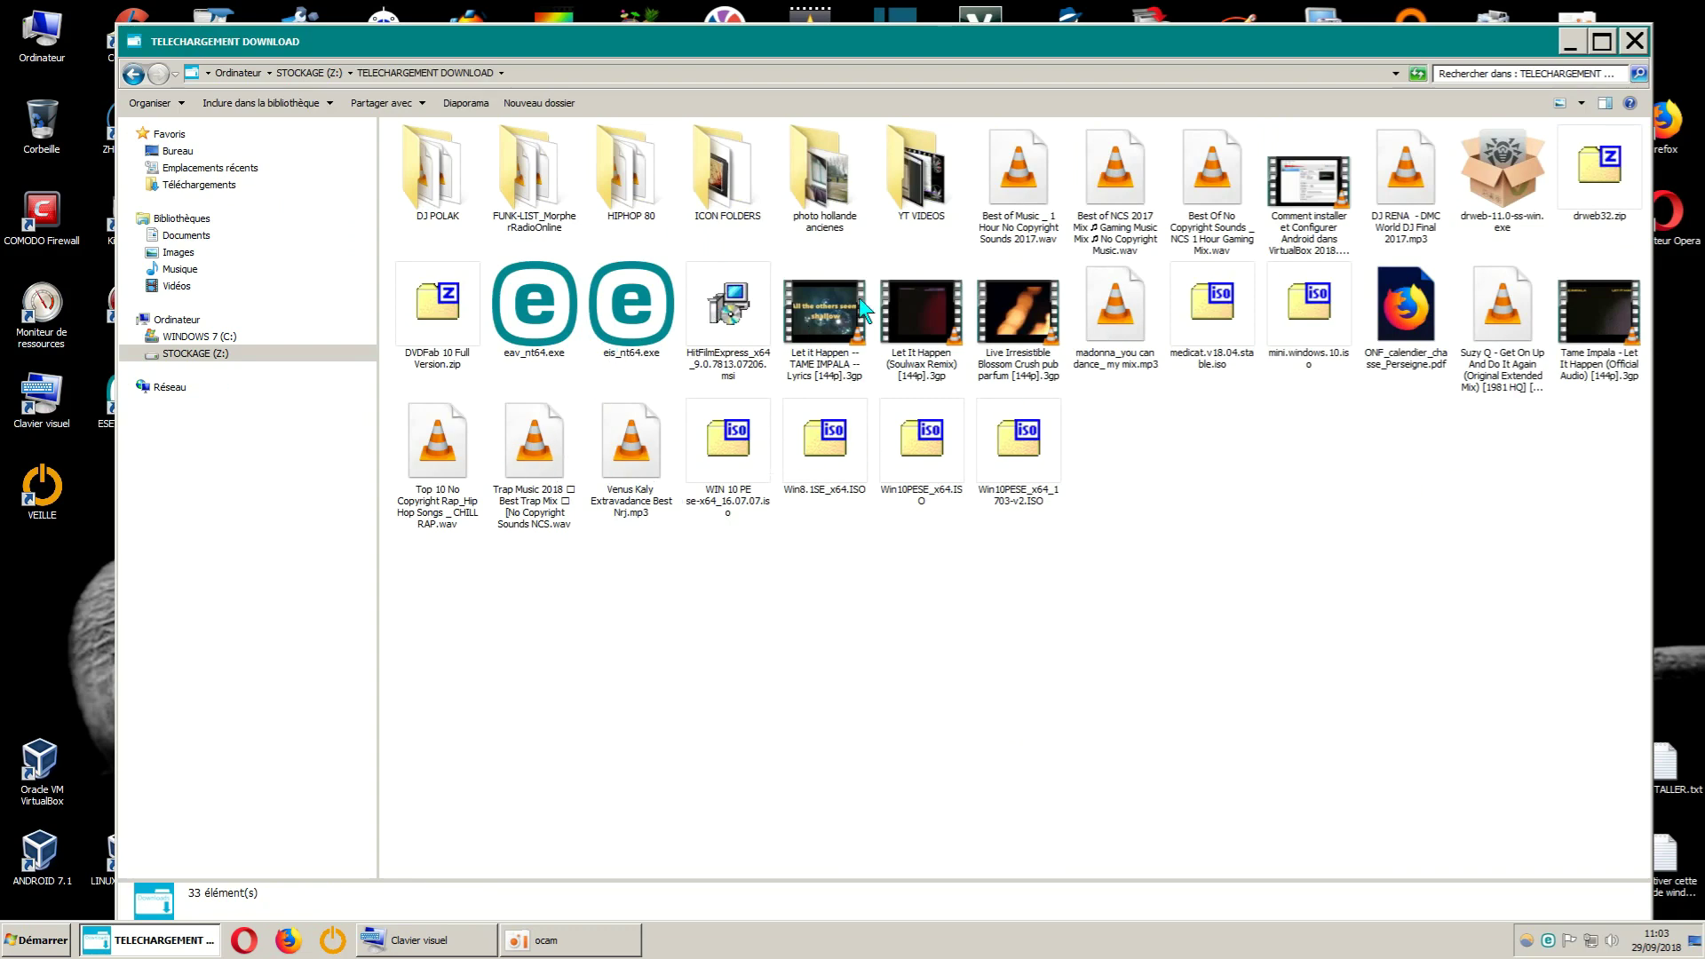
pyautogui.click(1634, 40)
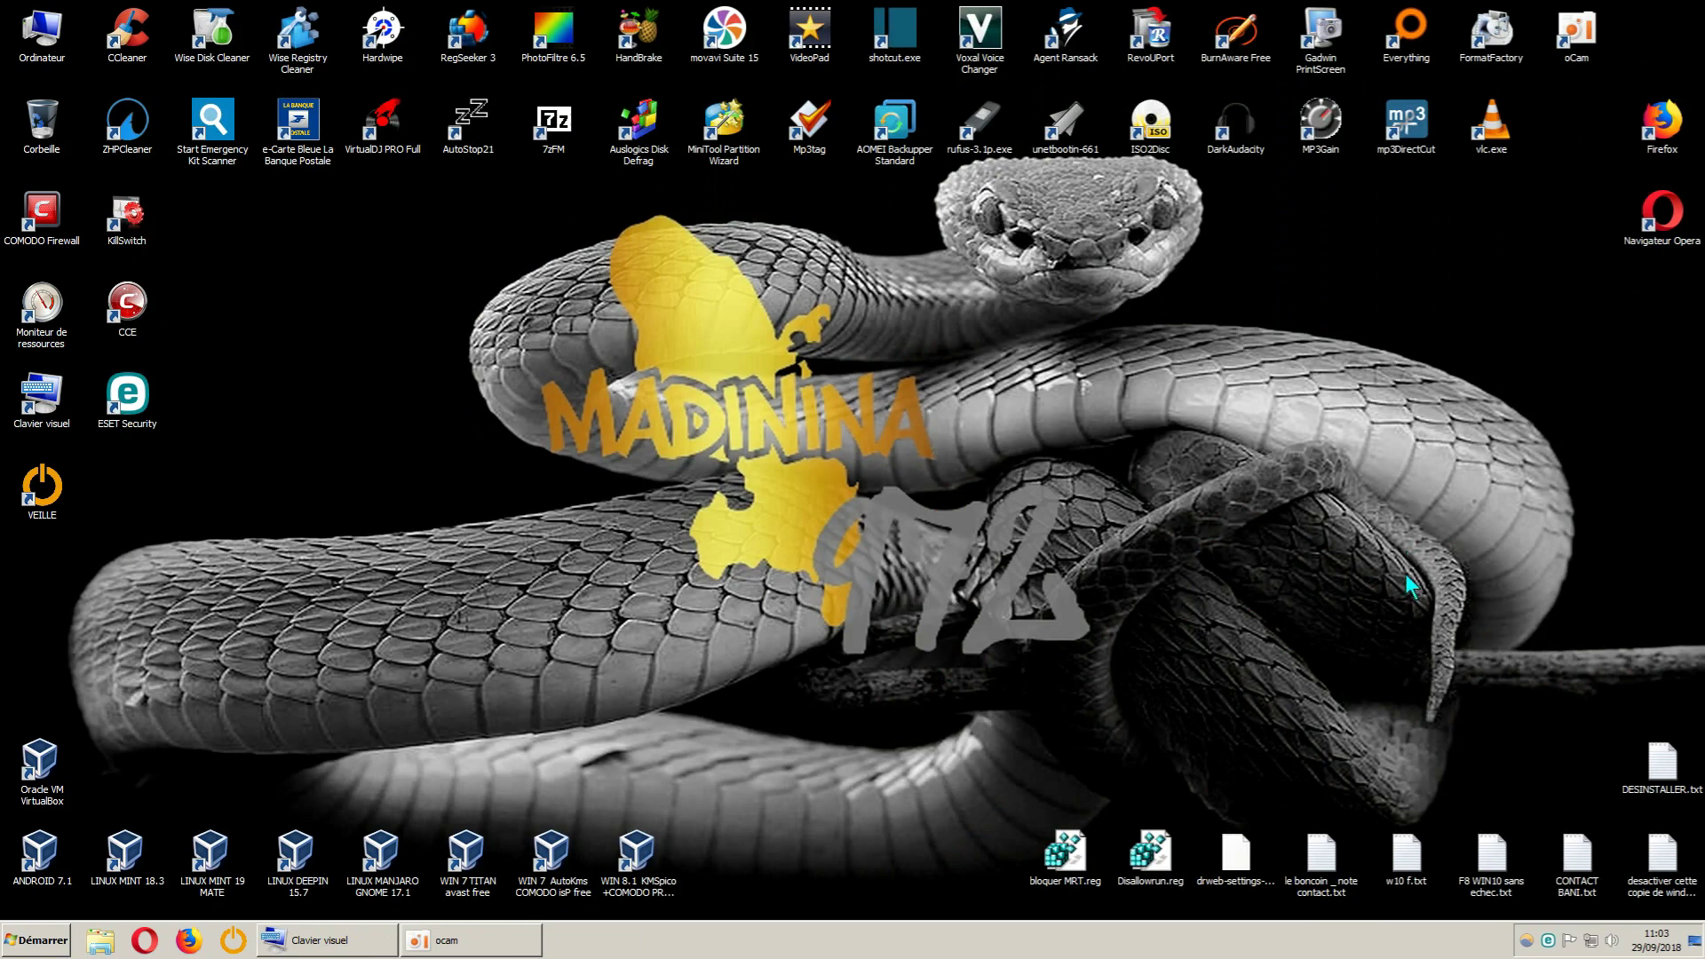
# Reopen ESET Internet Security, dismiss the finished scan result and show the list of quarantined files
pyautogui.click(1548, 937)
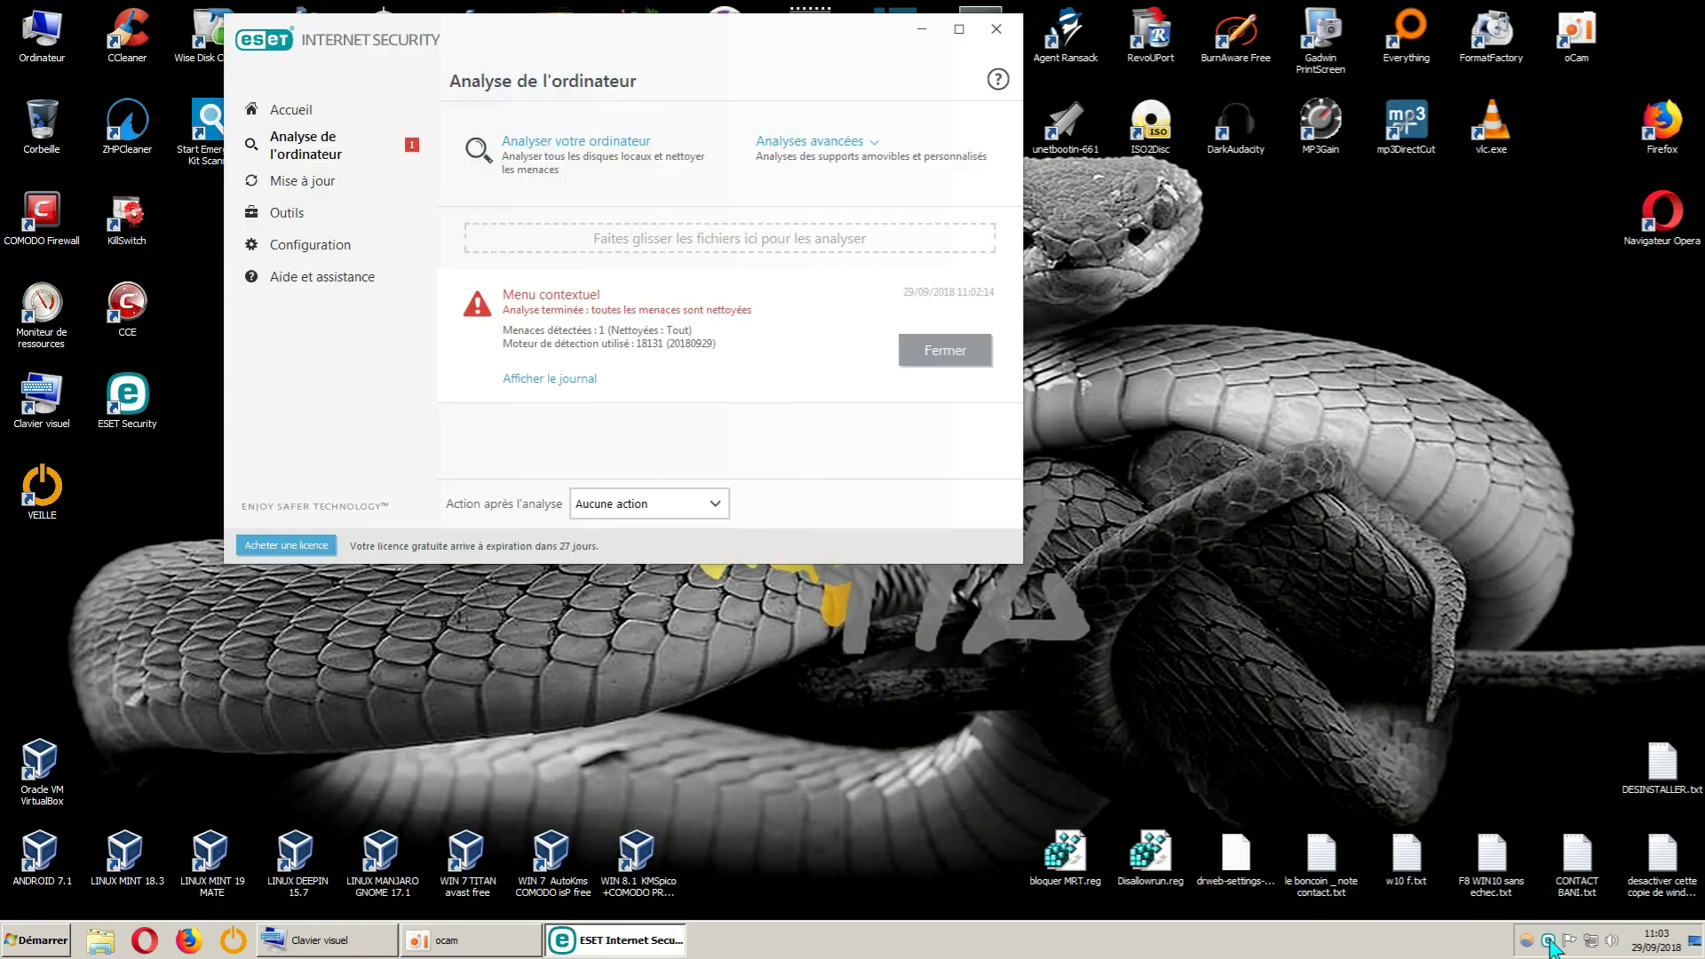
pyautogui.click(954, 351)
pyautogui.click(326, 246)
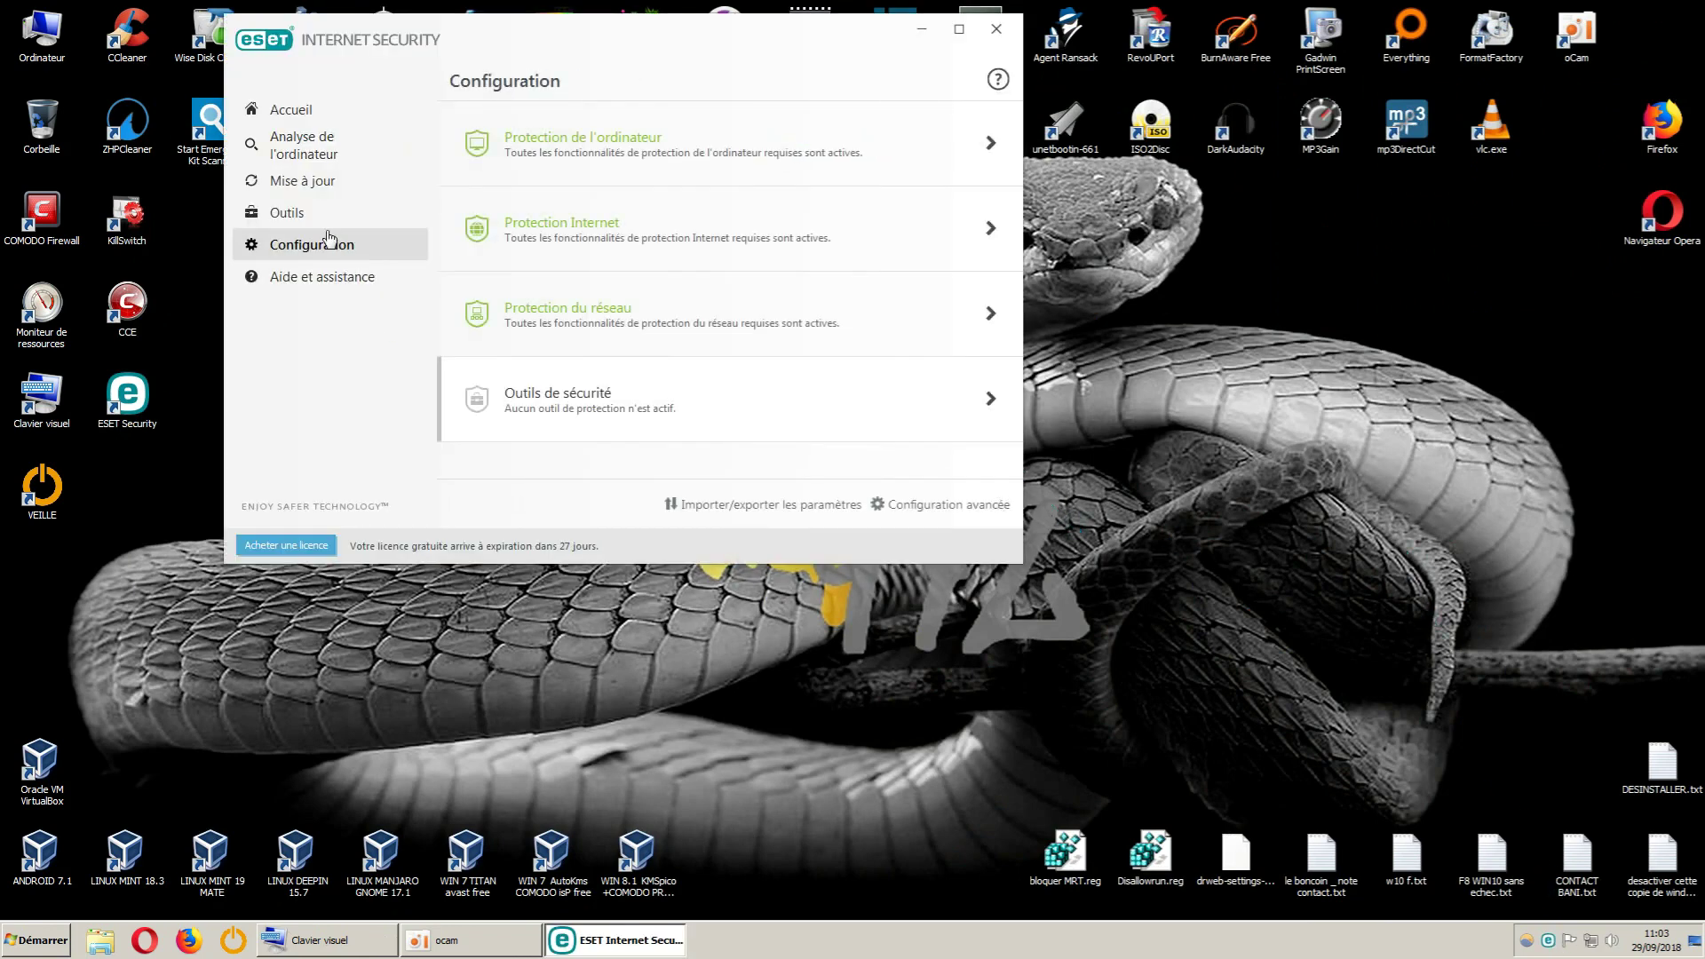
pyautogui.click(313, 217)
pyautogui.click(960, 503)
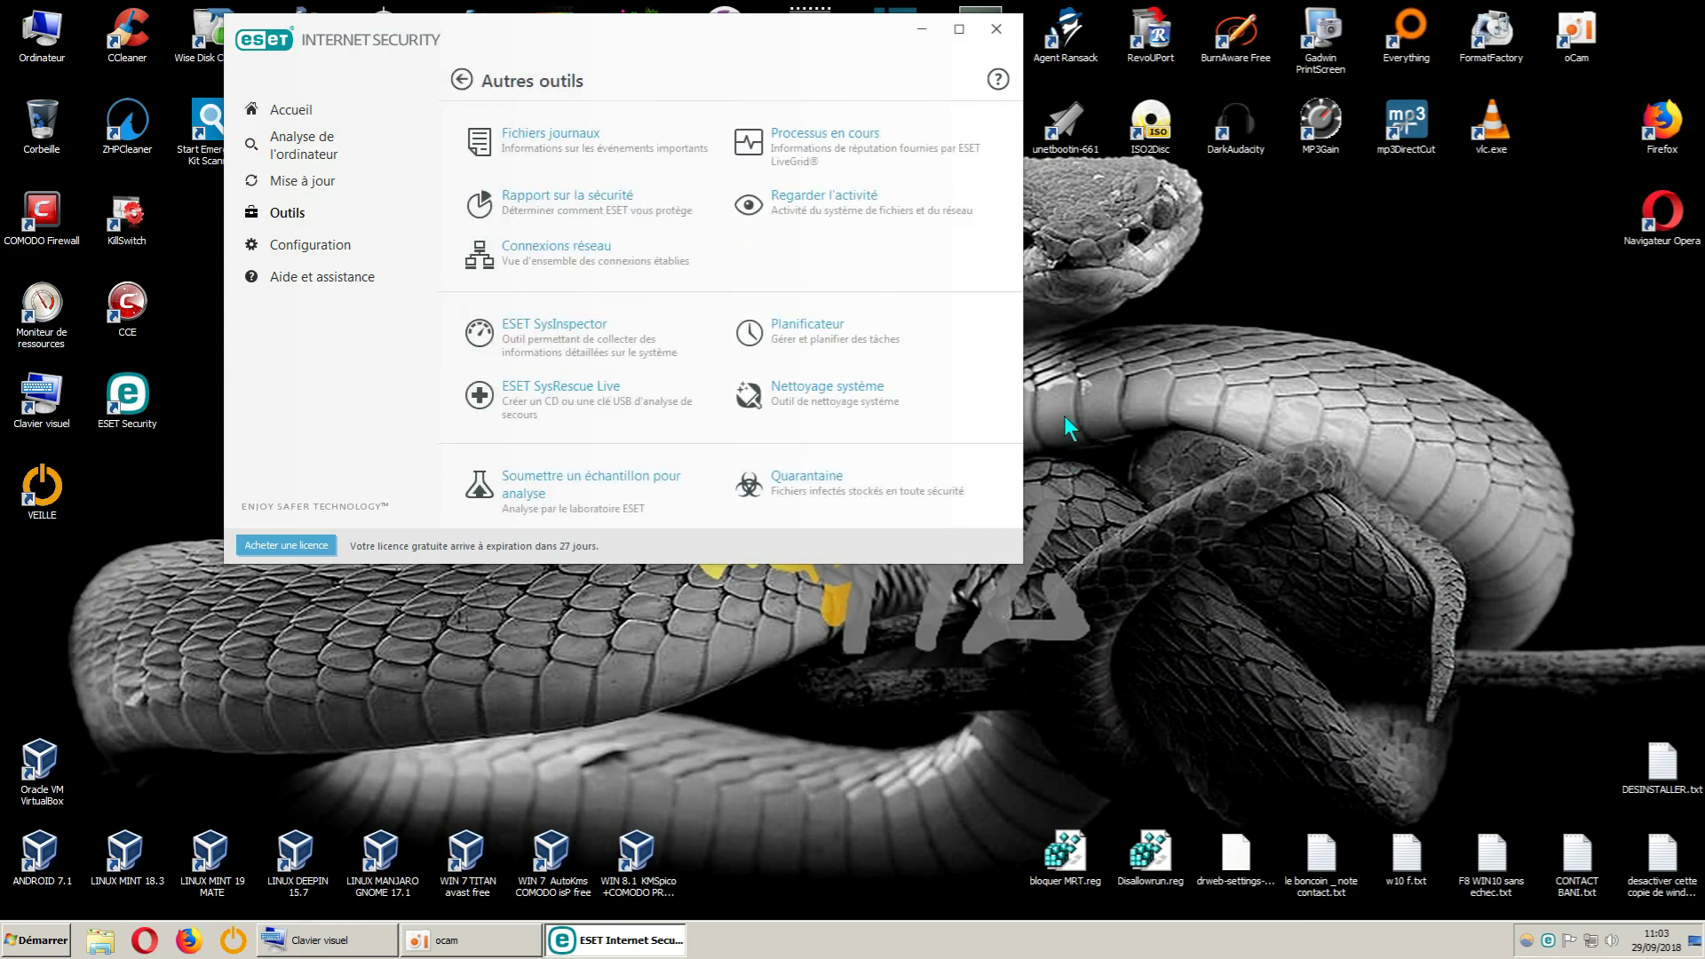
pyautogui.click(784, 482)
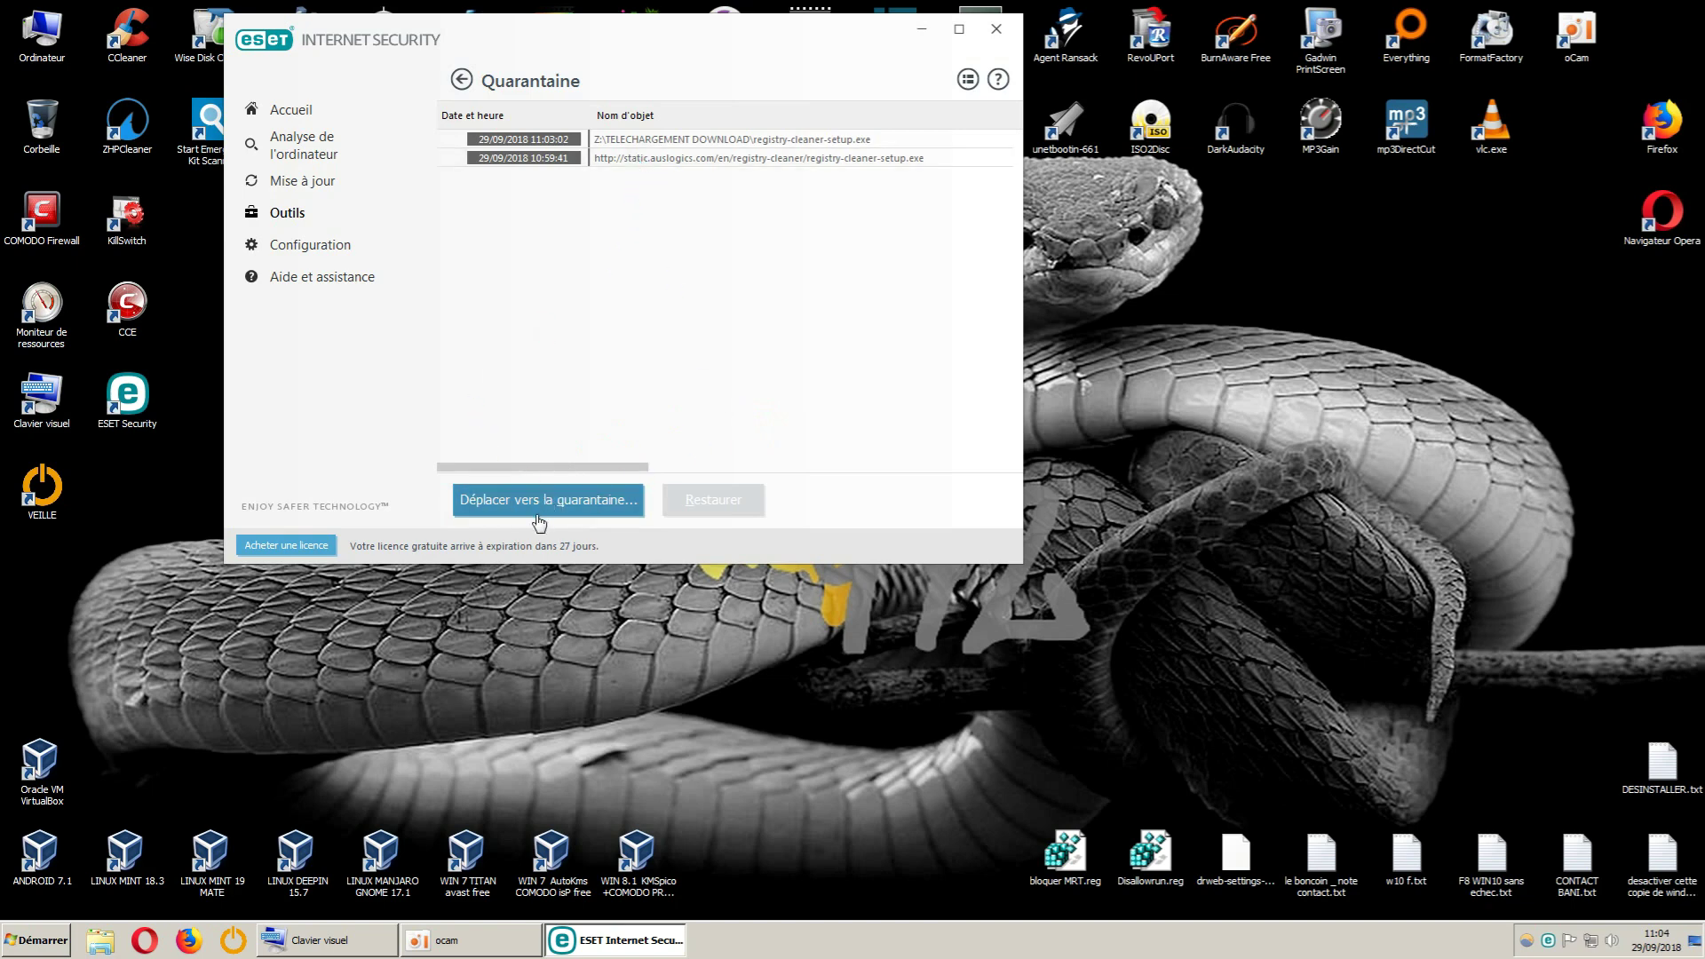
# Delete both registry-cleaner-setup.exe entries, the web download and the local file, from quarantine and close ESET
pyautogui.click(667, 173)
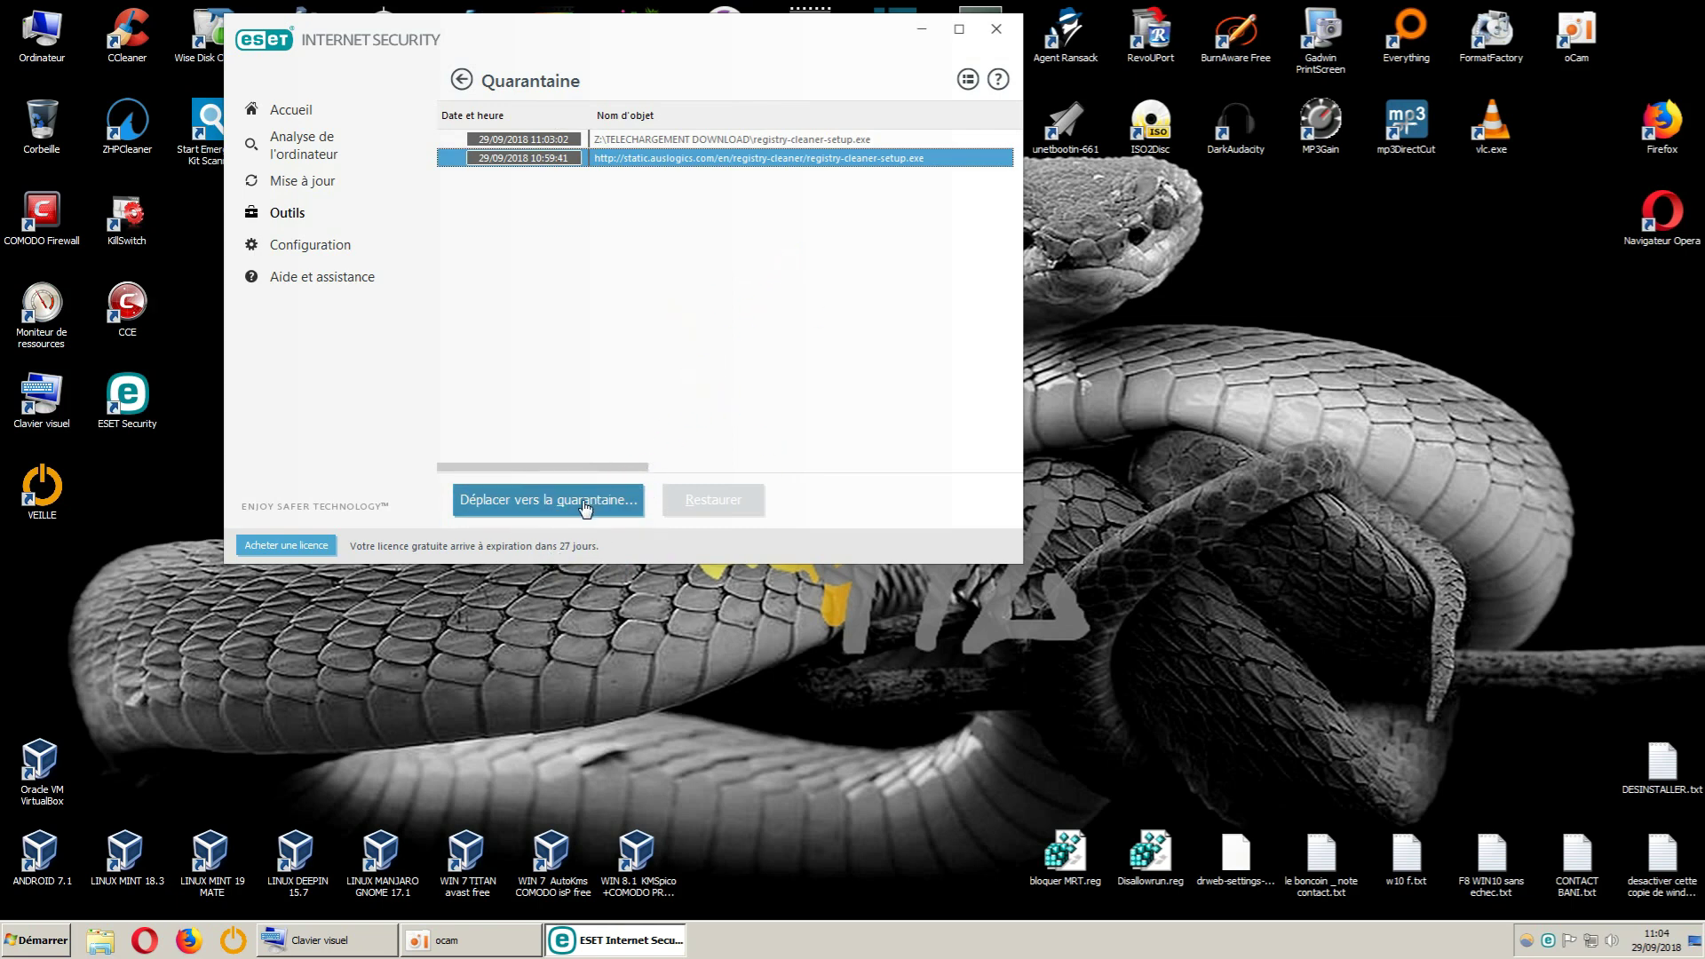
pyautogui.rightClick(675, 164)
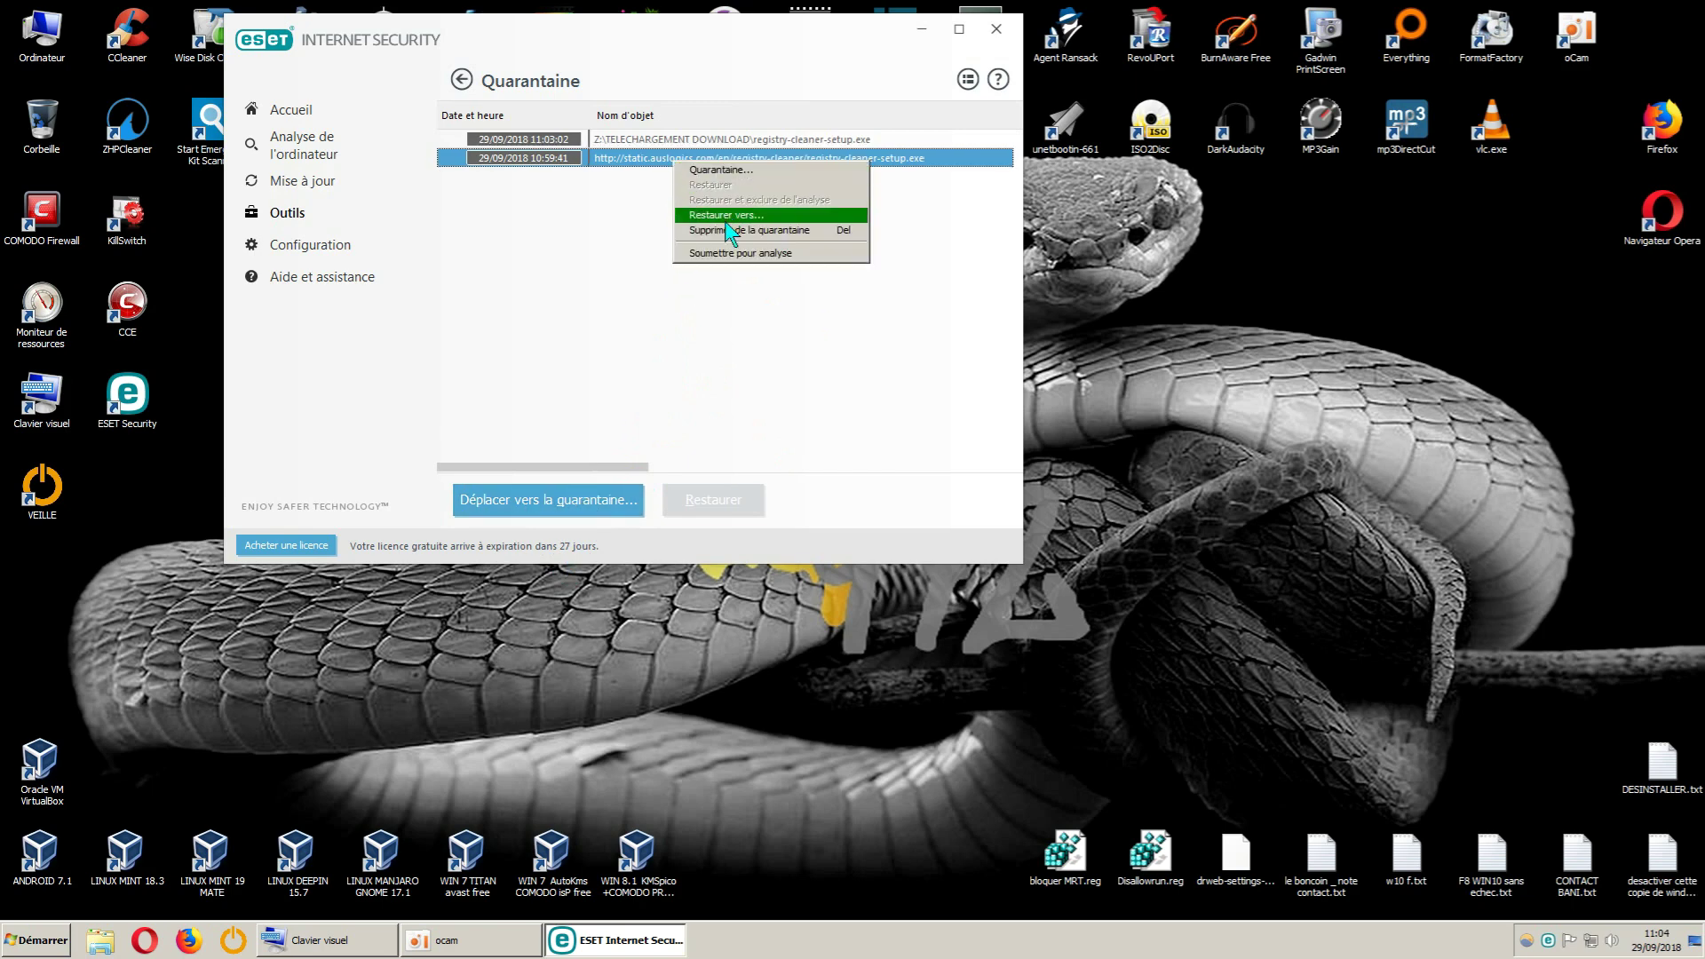
pyautogui.click(728, 231)
pyautogui.click(684, 142)
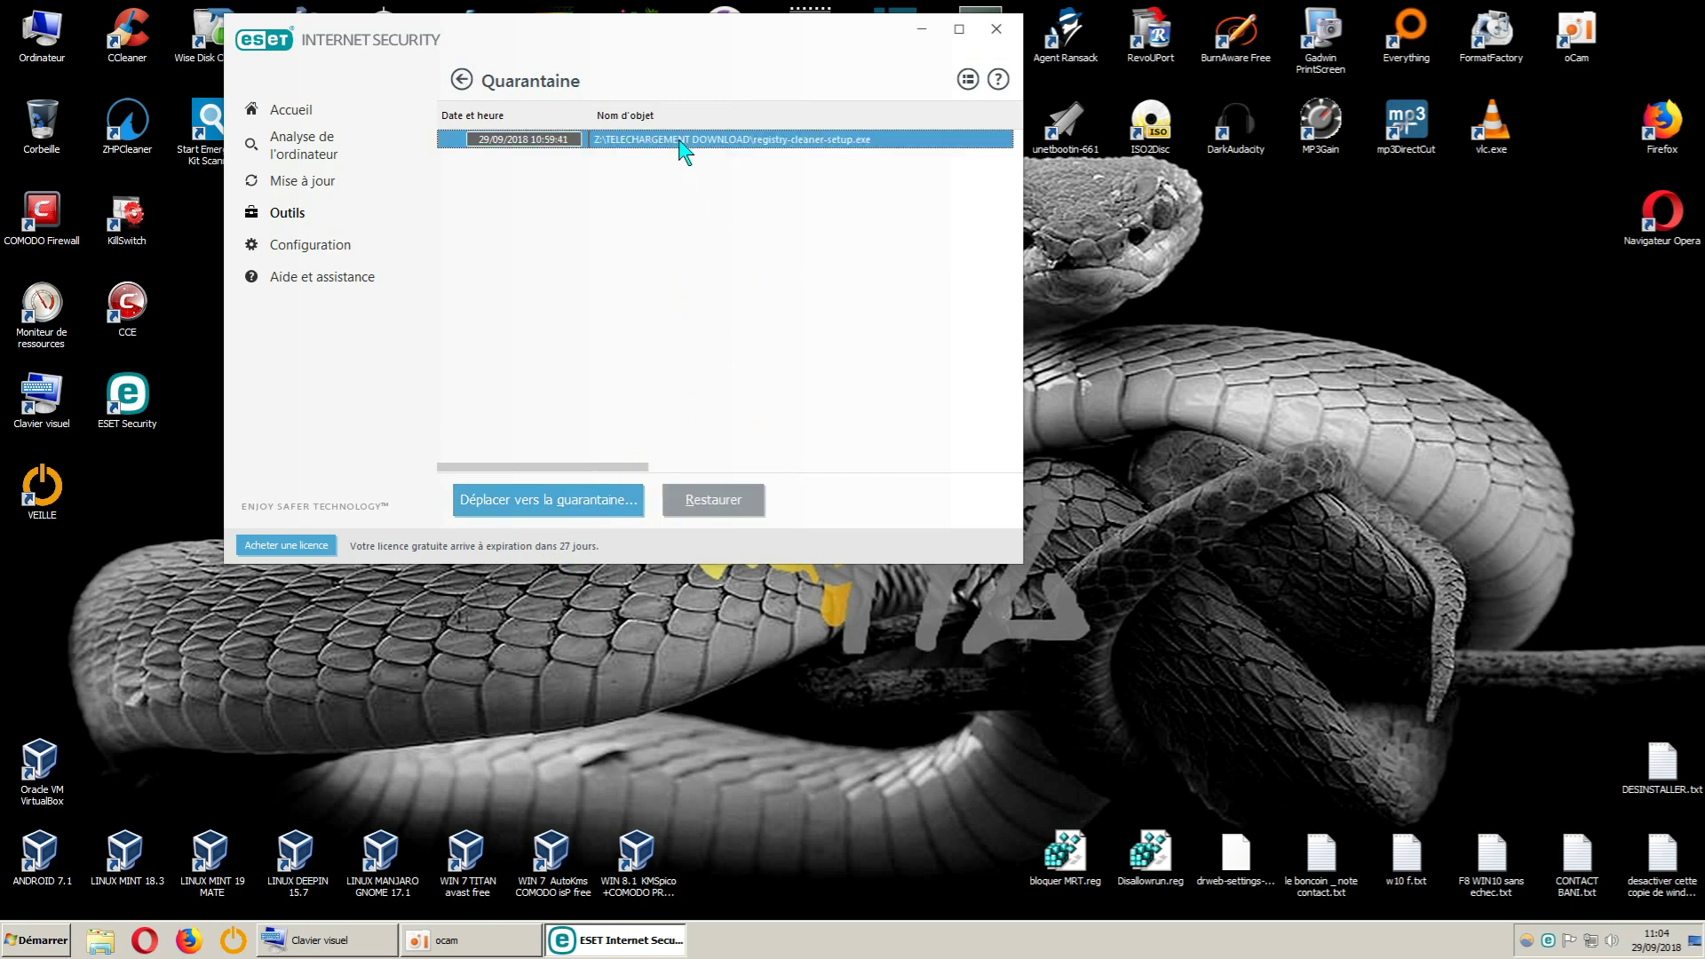
pyautogui.rightClick(680, 141)
pyautogui.click(744, 210)
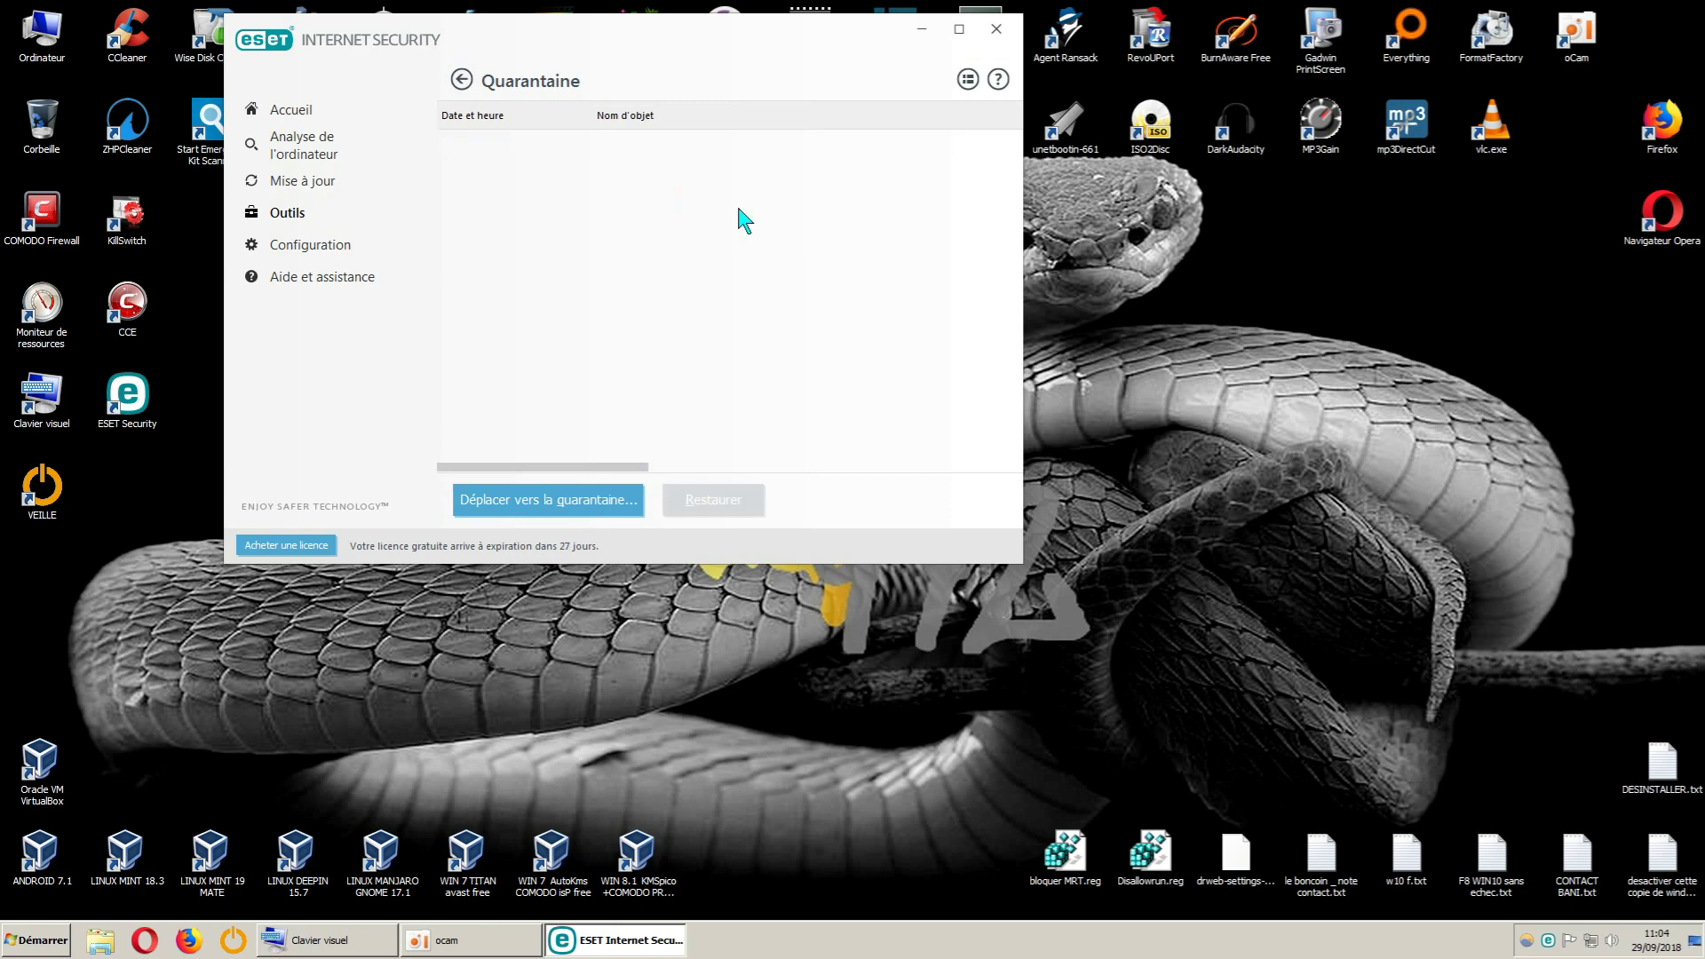
pyautogui.click(996, 31)
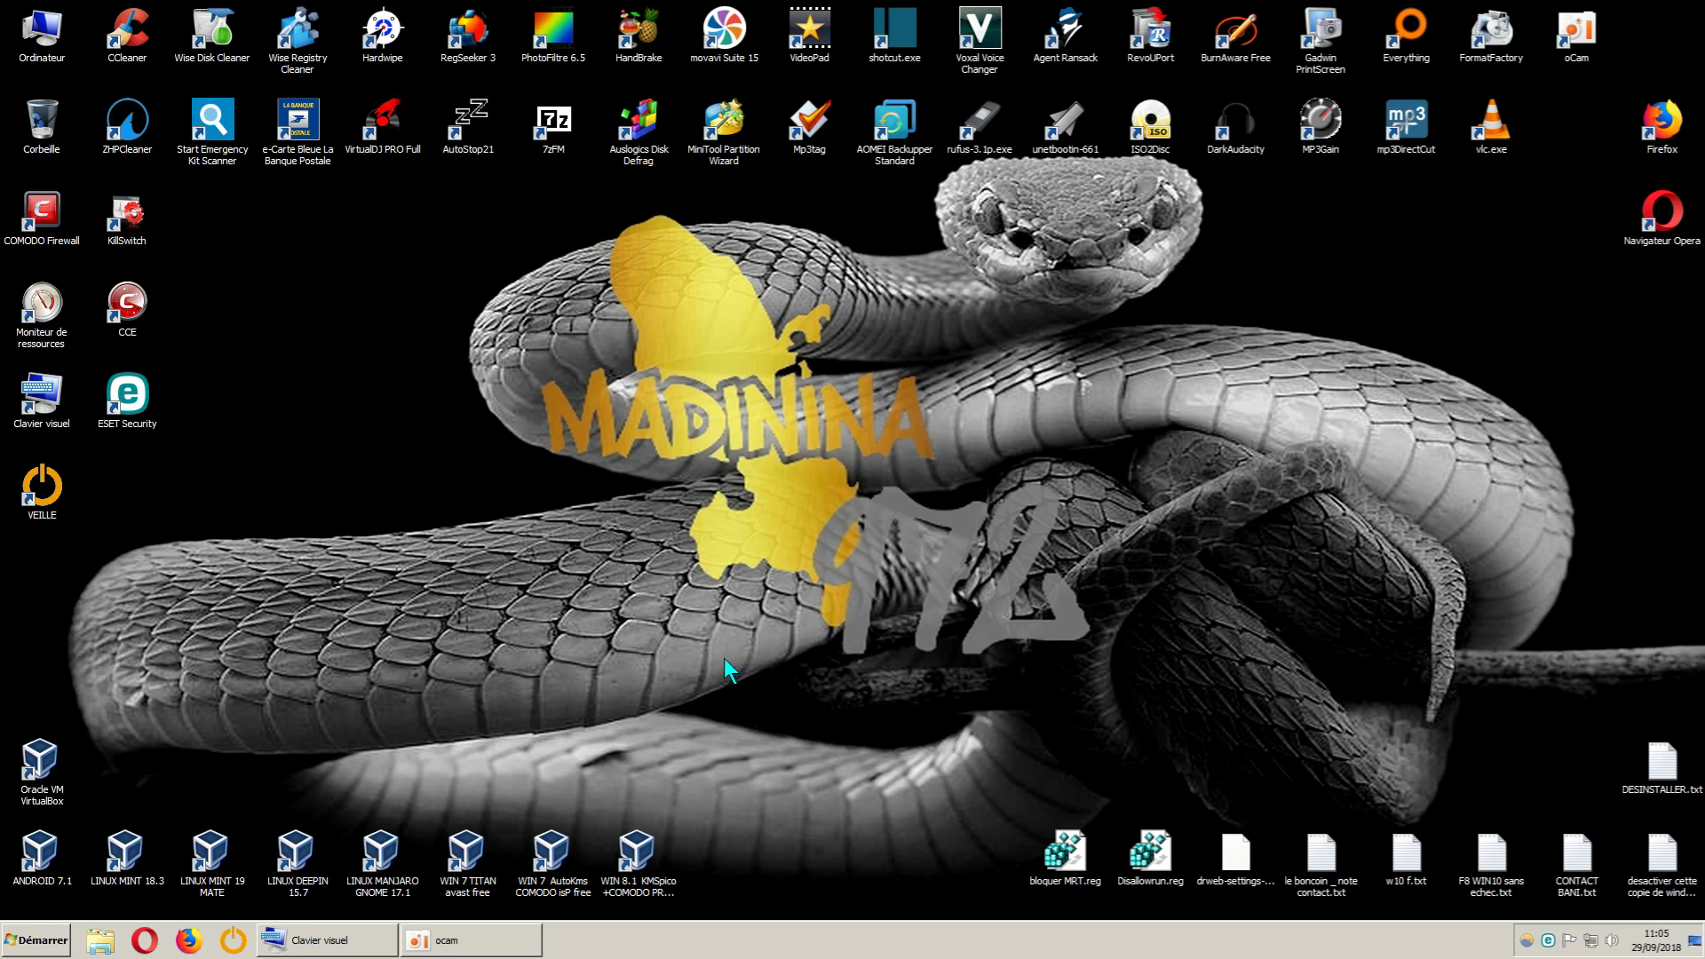
pyautogui.moveTo(471, 946)
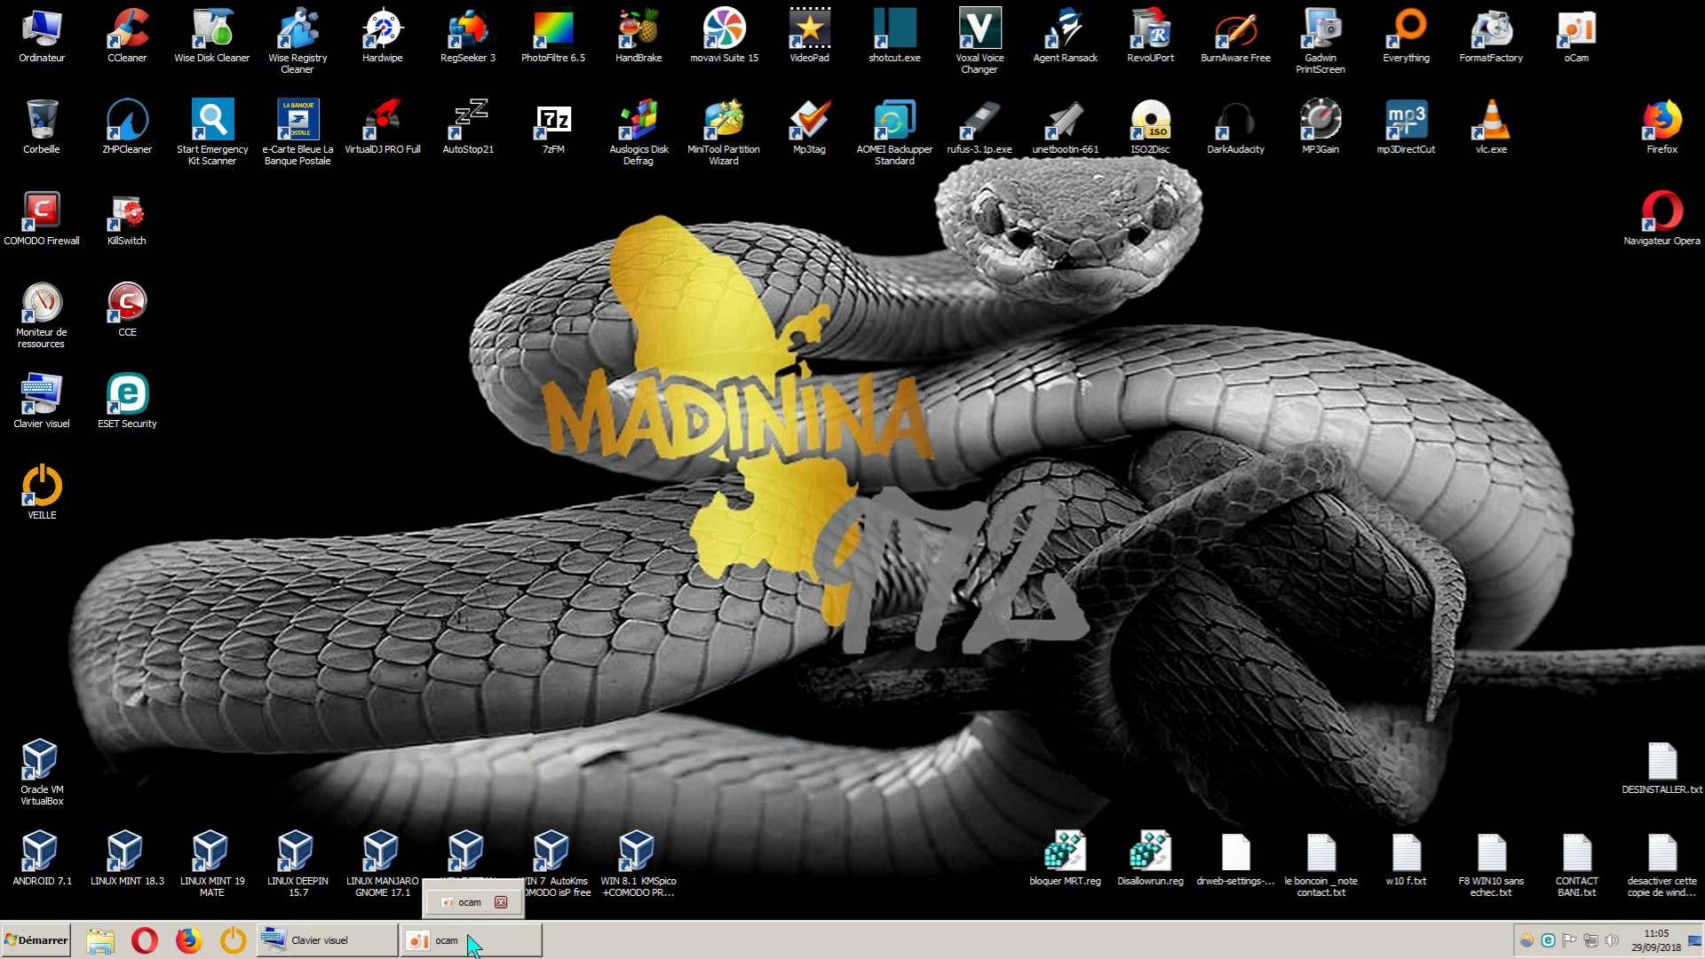